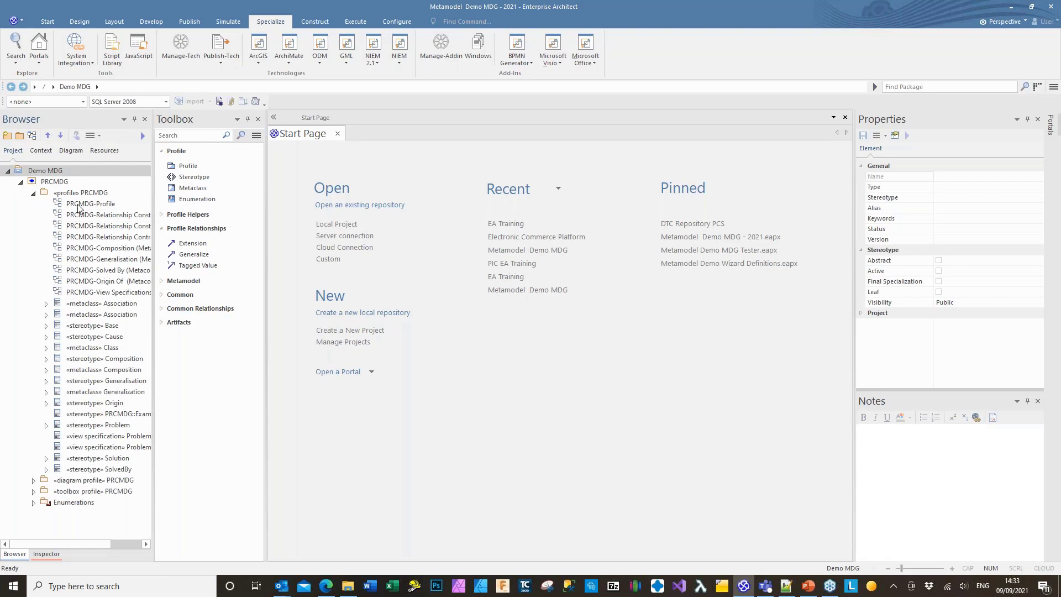
# Open the PRCMDG-Profile diagram and review its stereotypes and metaclasses from the Class metaclass down to Generalisation and Composition
pyautogui.doubleClick(80, 203)
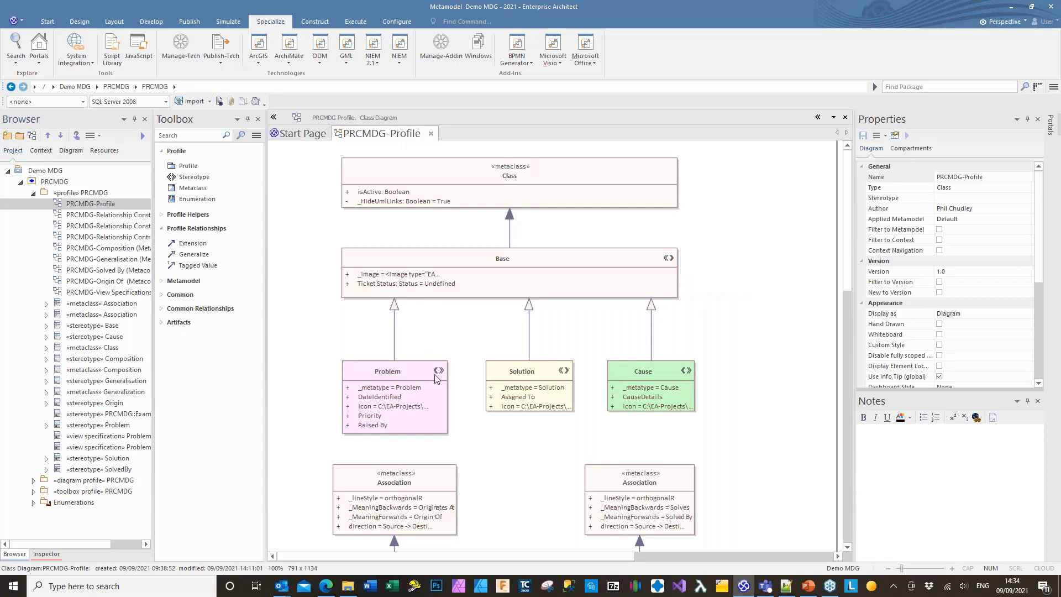
pyautogui.scroll(-2, 439, 443)
pyautogui.scroll(-4, 440, 444)
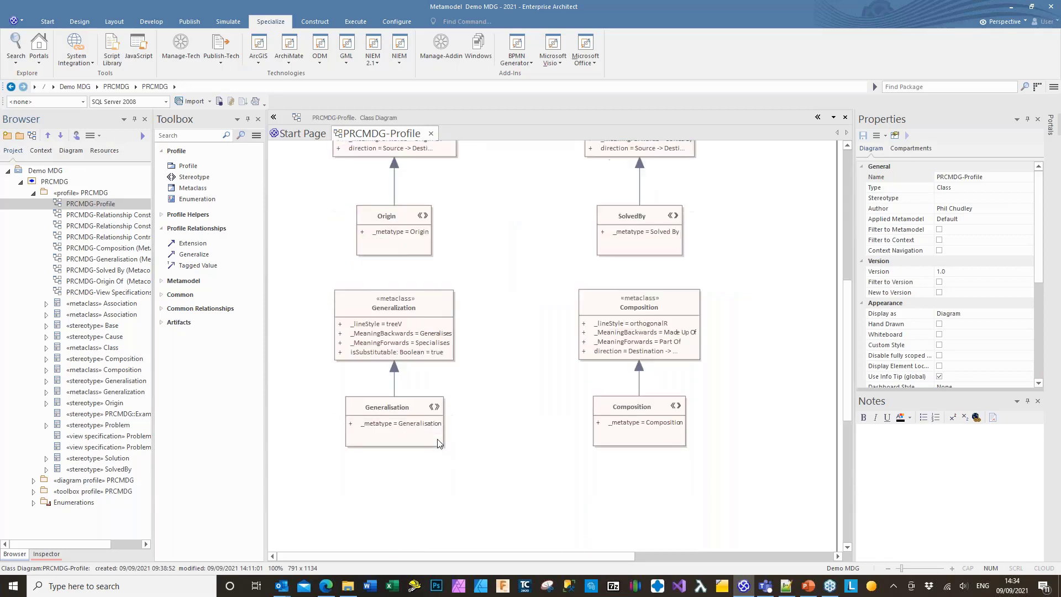
pyautogui.scroll(6, 439, 443)
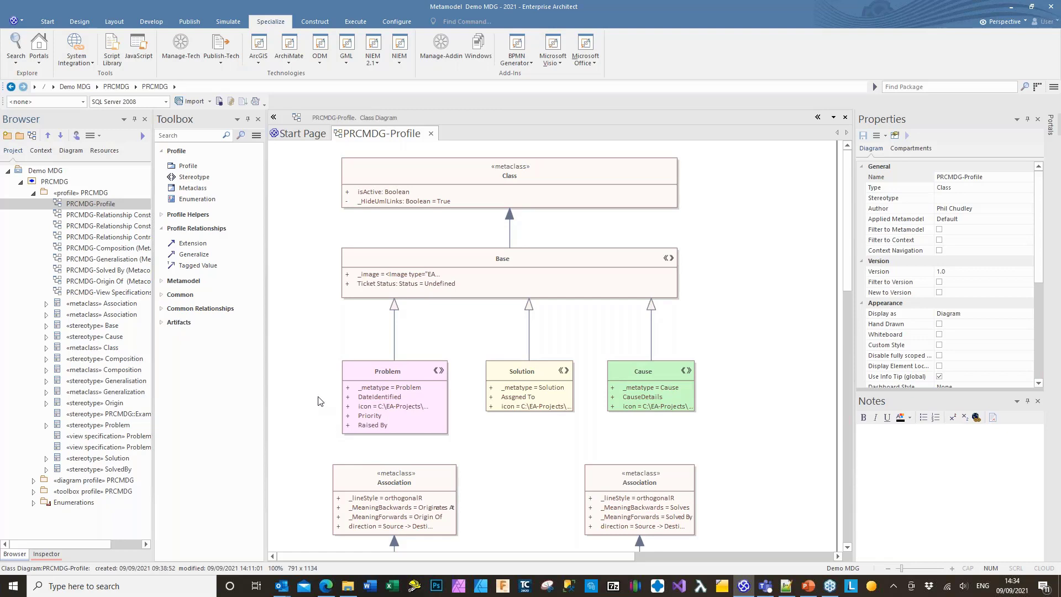
# Open the pinned Metamodel Demo MDG Tester.eapx repository and select Package1 under Example Metamodel Tester
pyautogui.click(289, 138)
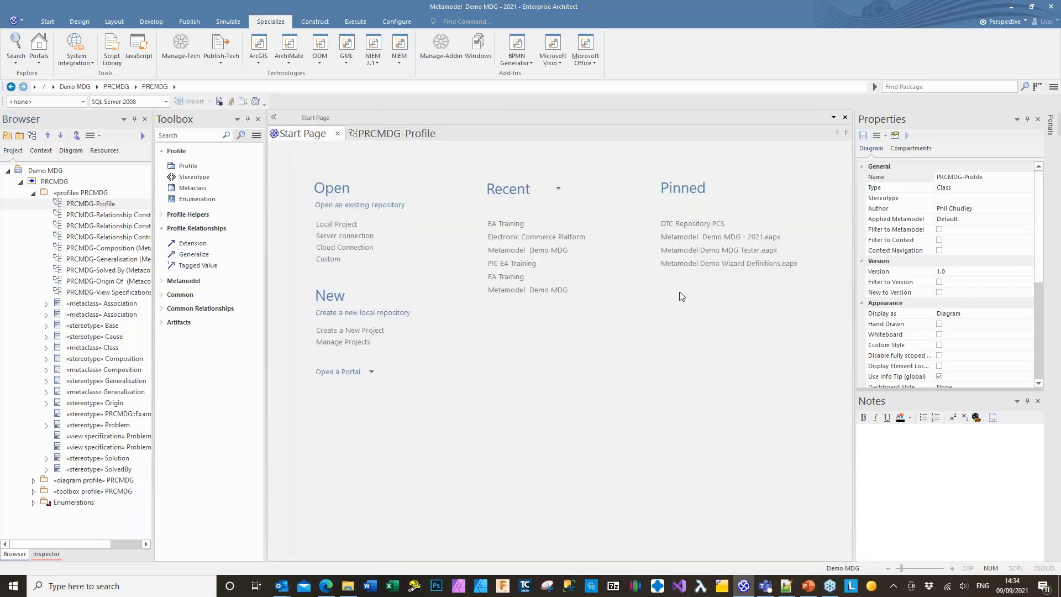
pyautogui.click(681, 251)
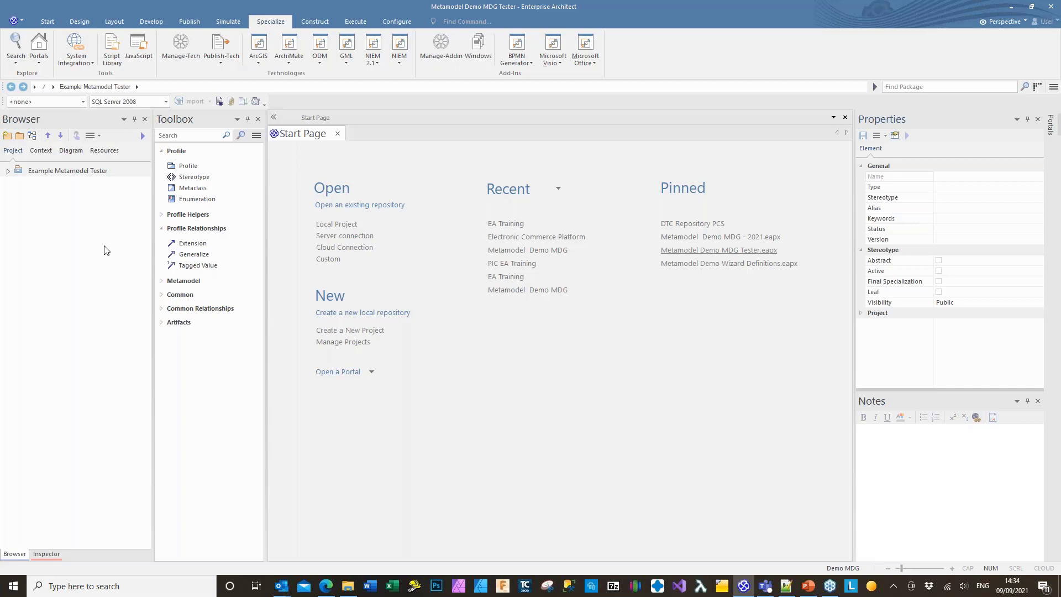
pyautogui.click(7, 171)
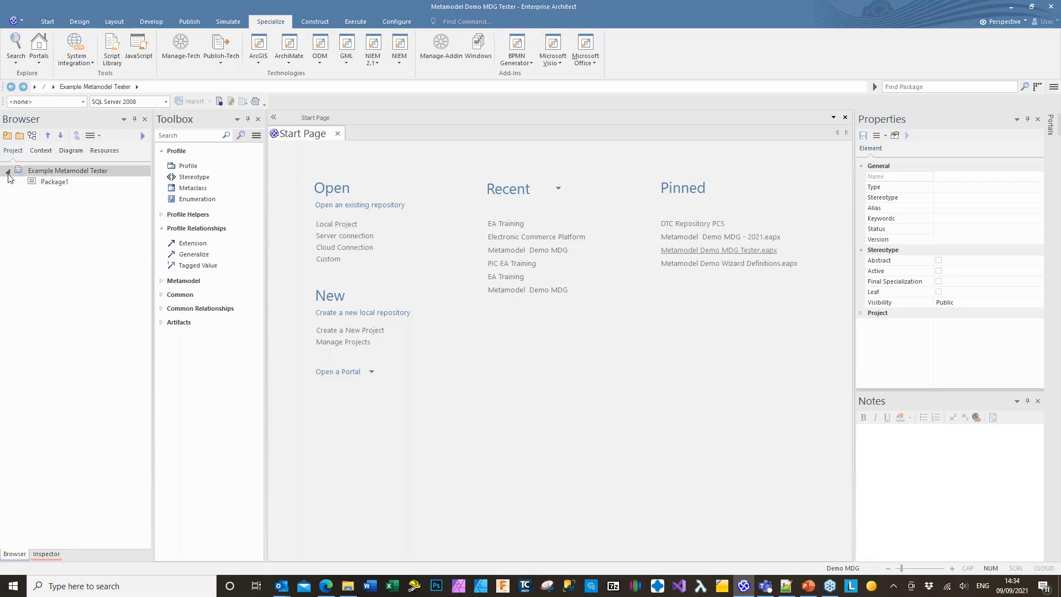
pyautogui.click(54, 184)
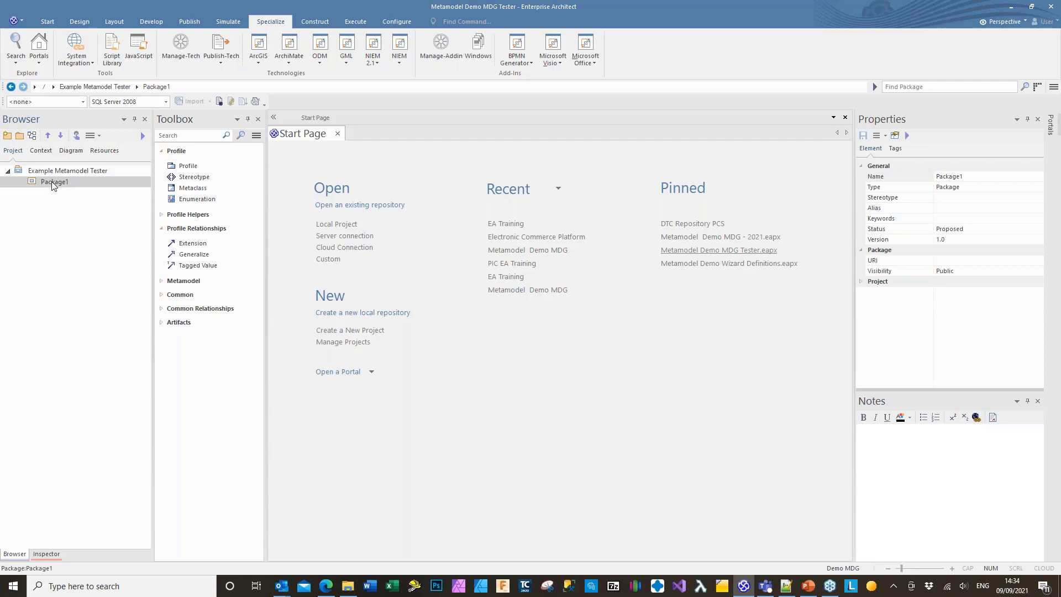
# Check which model technologies are loaded under the repository's MDG Technologies resources, and return to the project tree
pyautogui.click(102, 151)
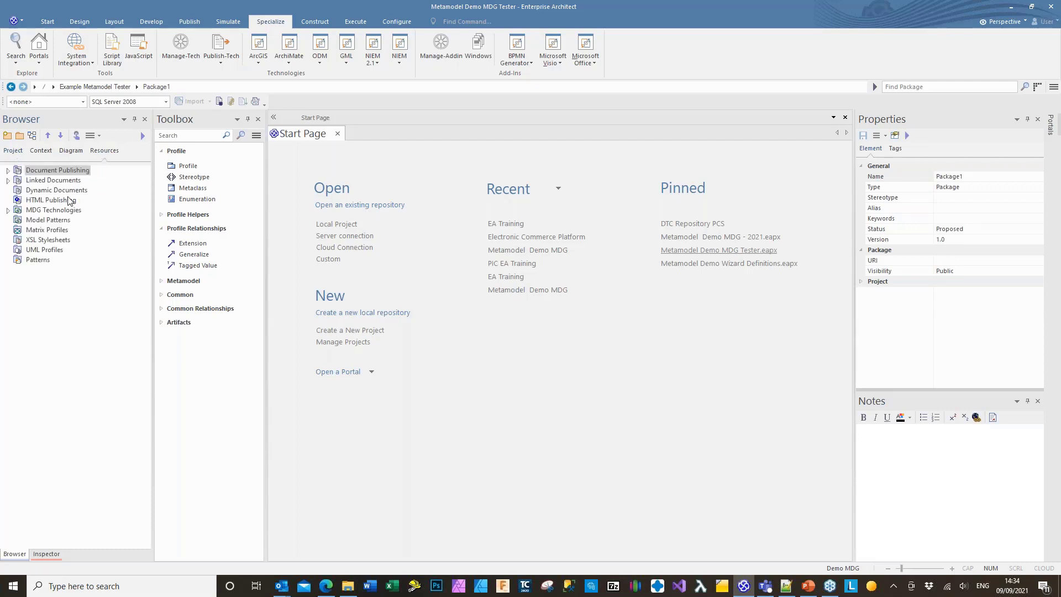
pyautogui.click(7, 211)
pyautogui.click(20, 229)
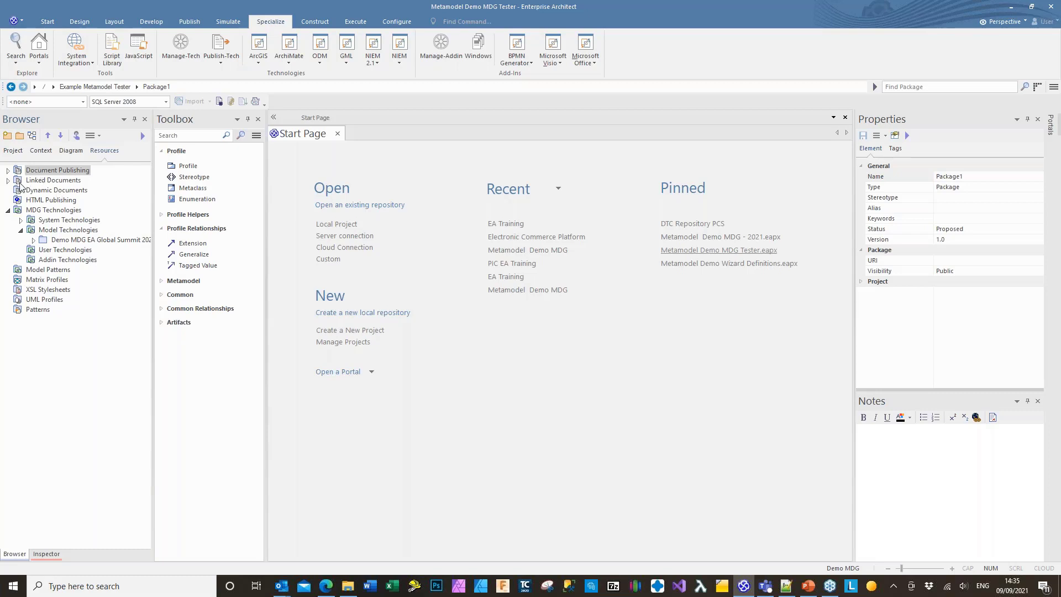
pyautogui.click(16, 151)
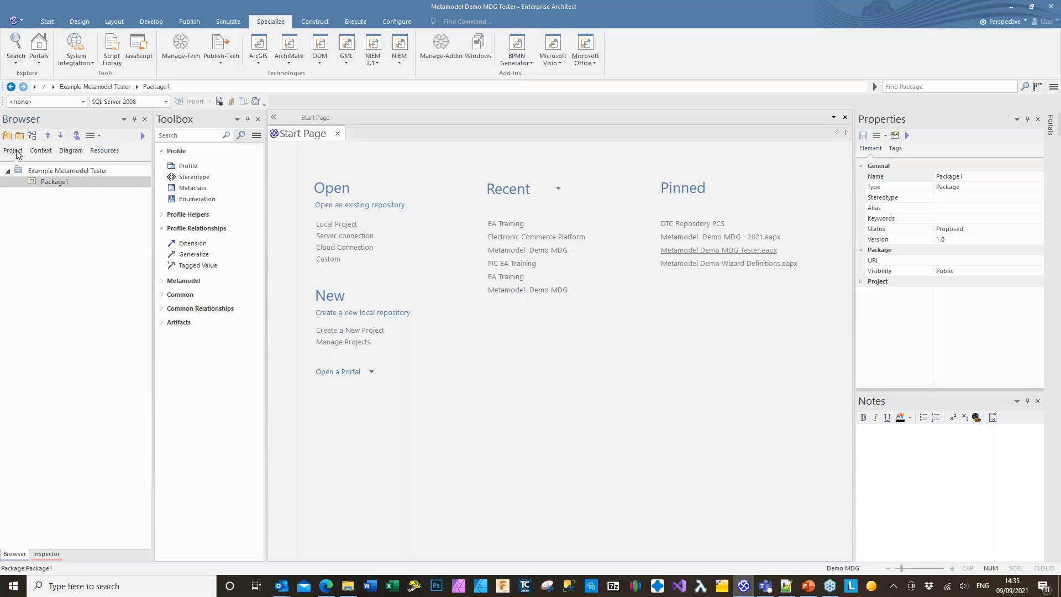
# Create a diagram in Package1 using the PRCMDG::Example diagram type from the Demo MDG perspective, keeping the default name
pyautogui.rightClick(51, 182)
pyautogui.click(78, 287)
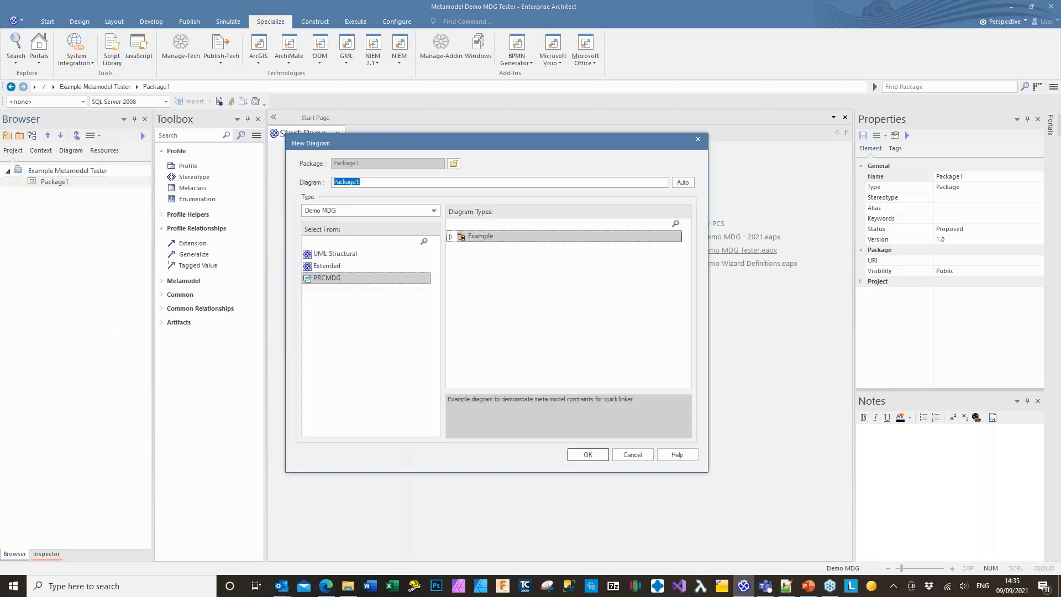
pyautogui.click(451, 236)
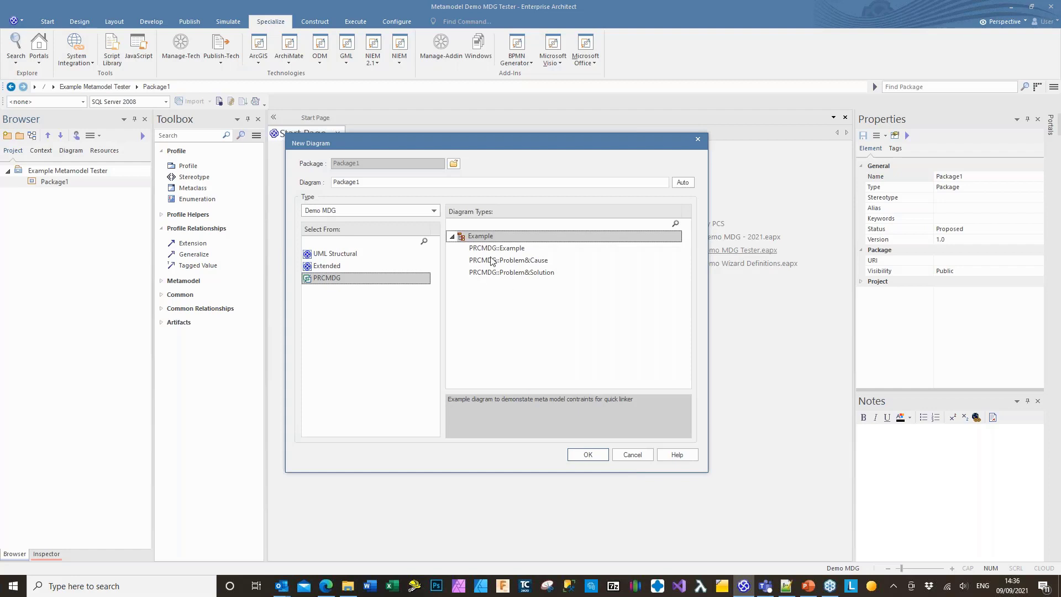
pyautogui.click(512, 249)
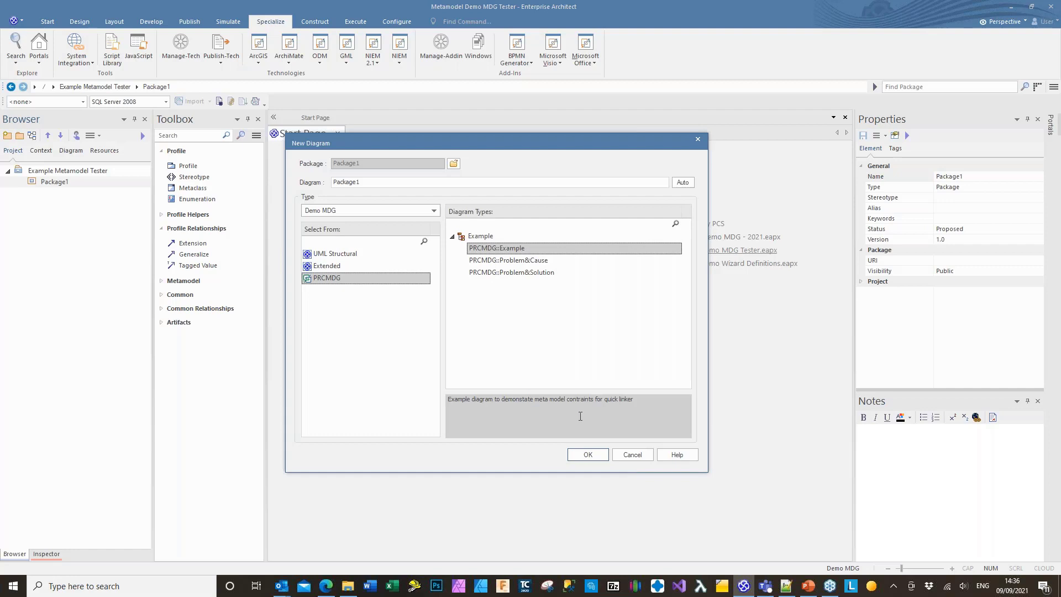
pyautogui.click(588, 454)
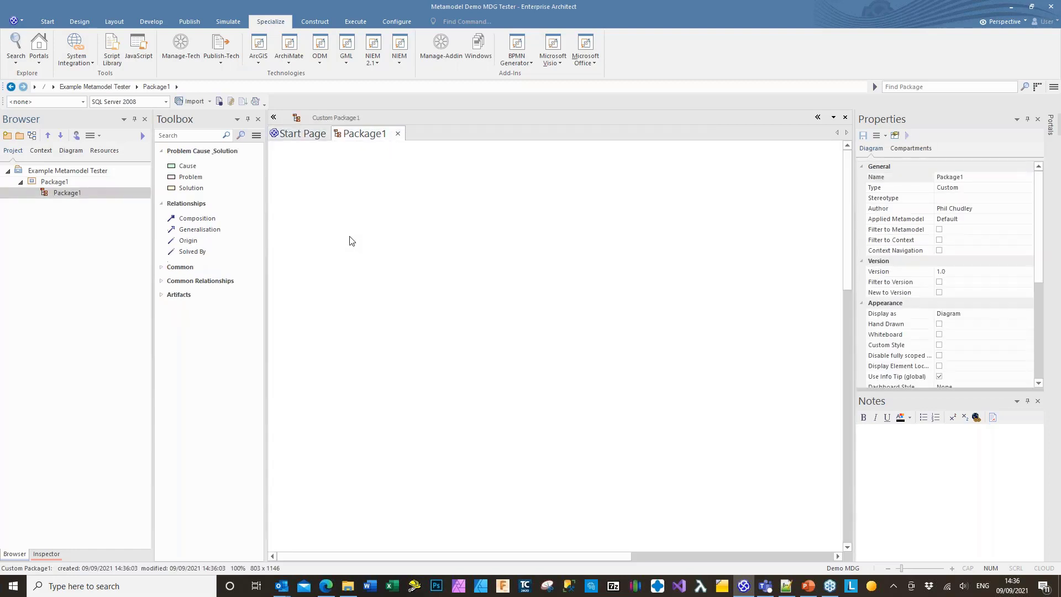
# Add a Cause element, a Problem element beside it and a Solution element below the Cause to the new diagram
pyautogui.click(275, 121)
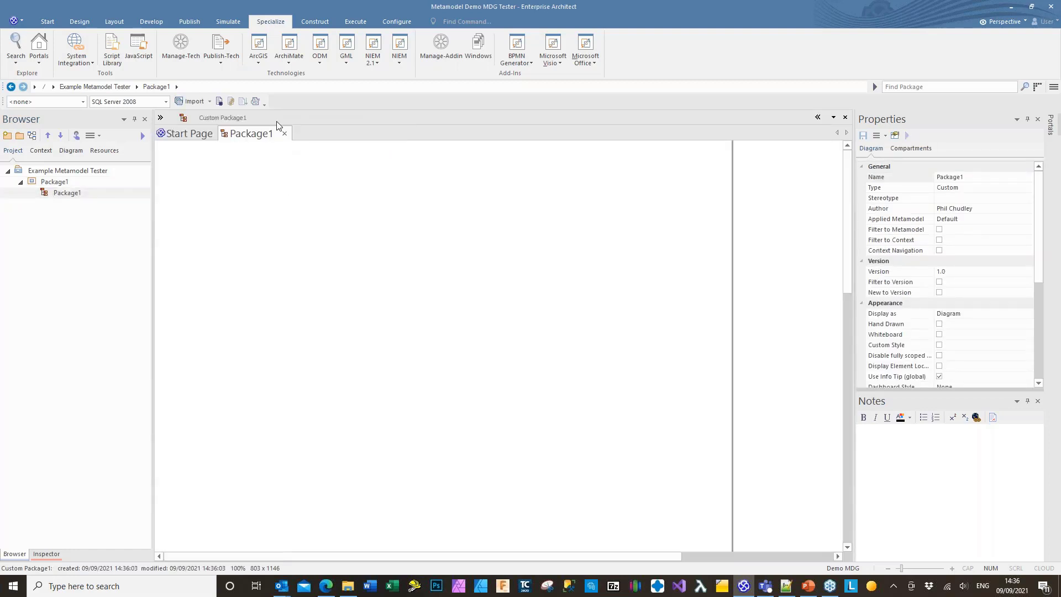
pyautogui.click(160, 117)
pyautogui.click(203, 165)
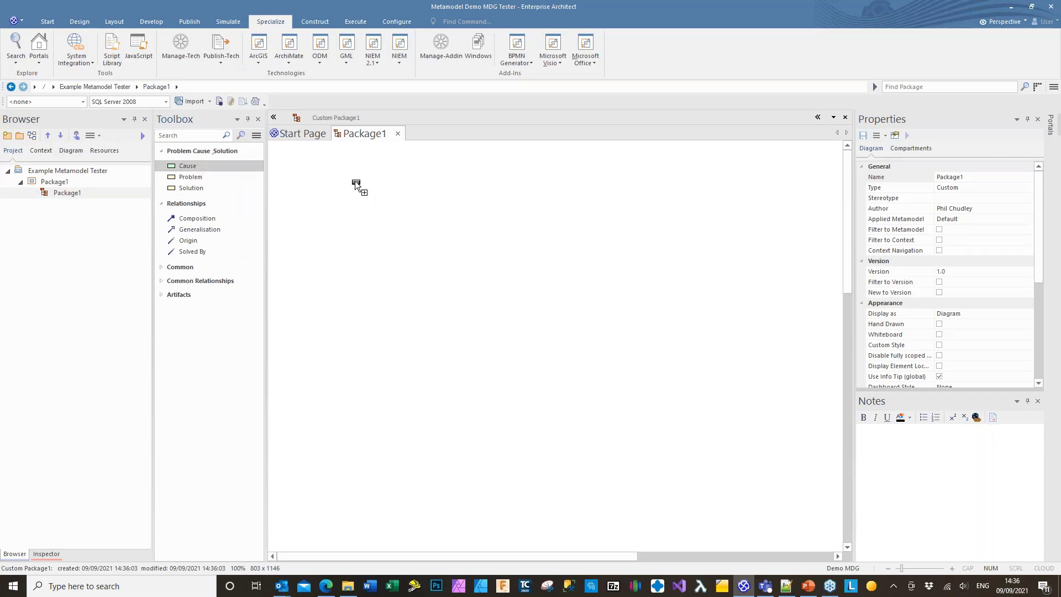
pyautogui.click(334, 177)
pyautogui.click(227, 178)
pyautogui.click(541, 178)
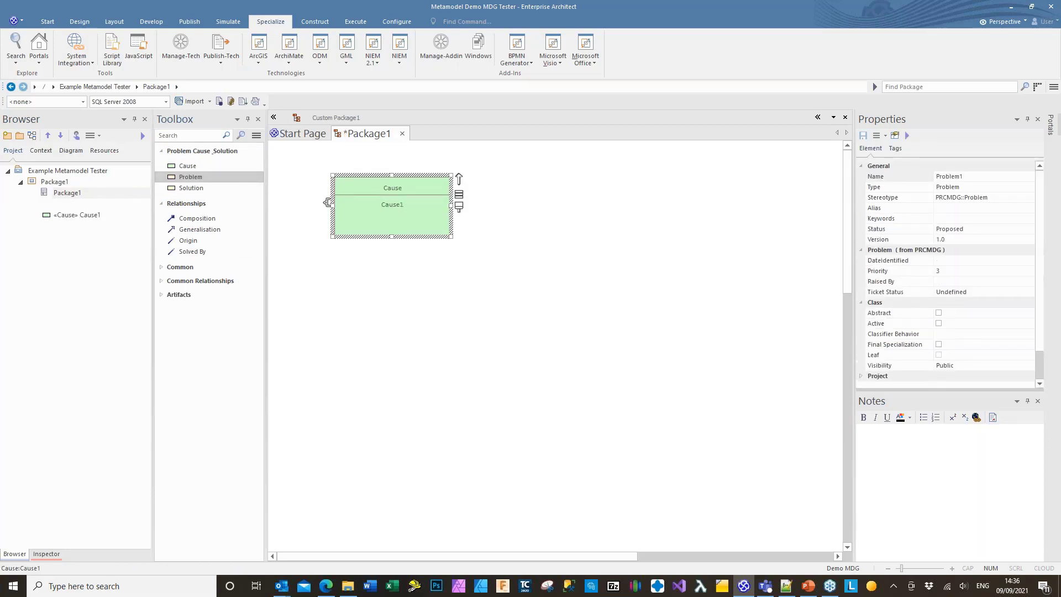
pyautogui.click(185, 188)
pyautogui.click(333, 288)
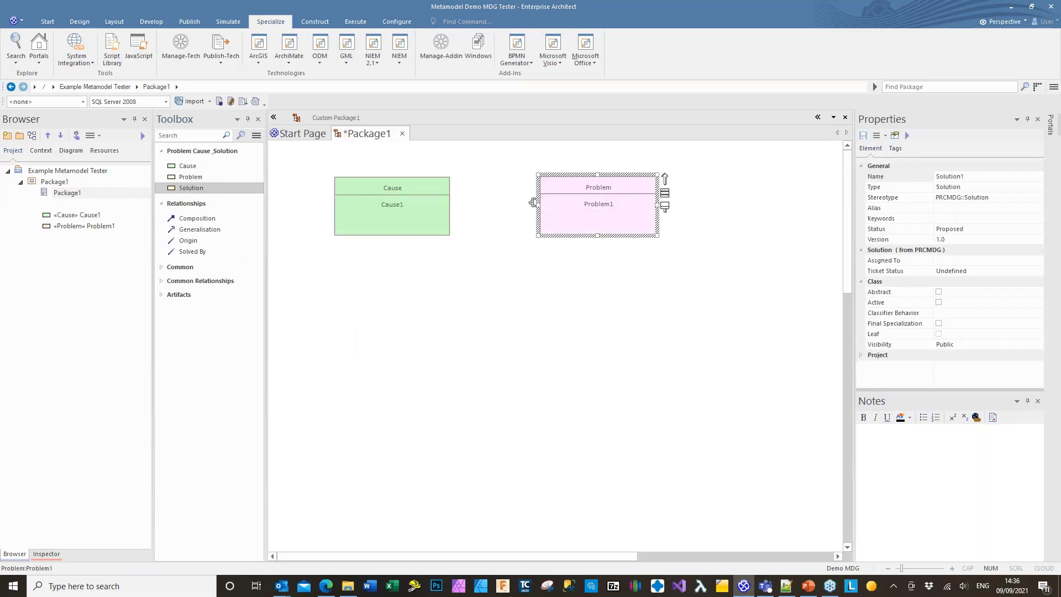
# Link the Solution element to the Problem element with the Solves relationship
pyautogui.moveTo(476, 301); pyautogui.dragTo(408, 231)
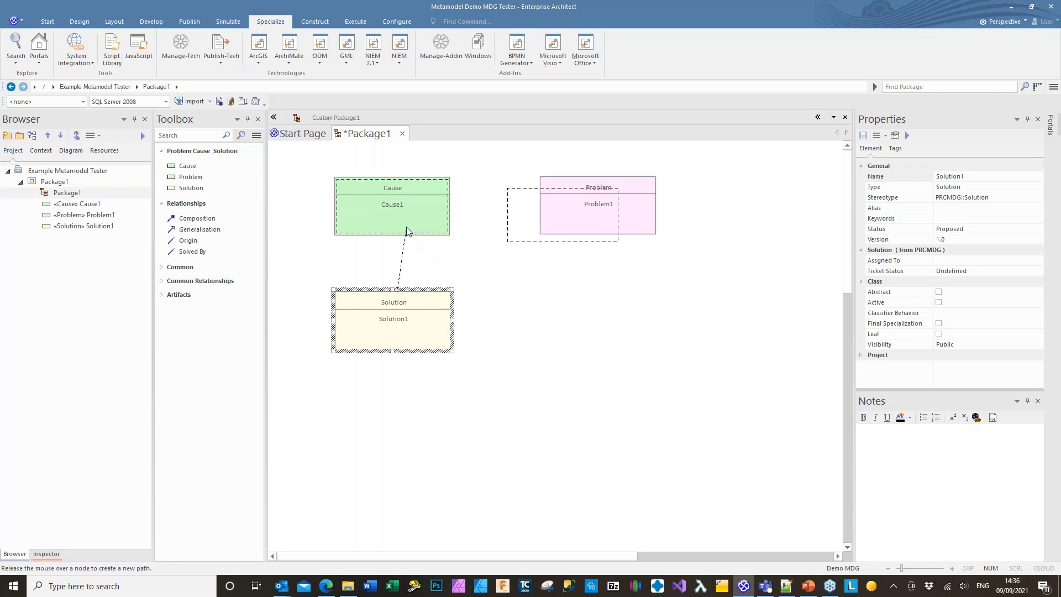
pyautogui.moveTo(460, 296); pyautogui.dragTo(562, 232)
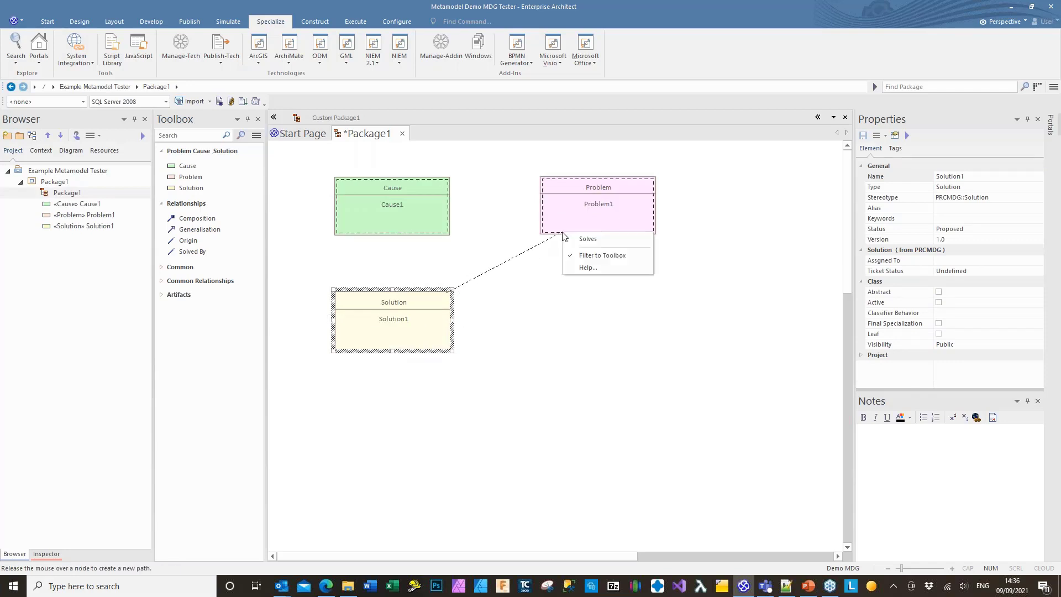
pyautogui.click(587, 239)
# Link the Problem element to the Cause element with the Origin relationship
pyautogui.click(608, 218)
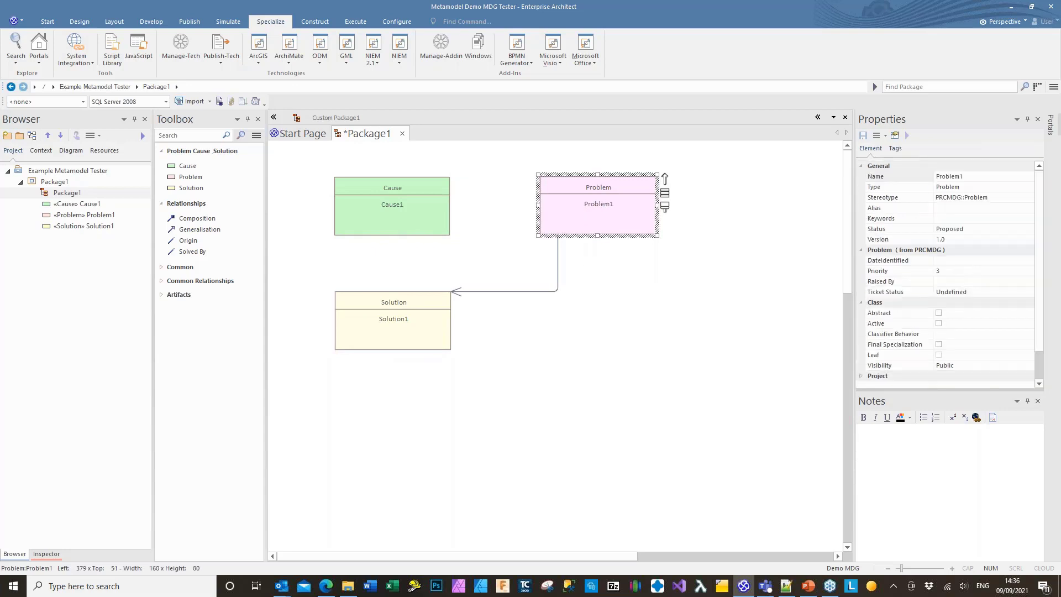
pyautogui.moveTo(665, 178); pyautogui.dragTo(438, 206)
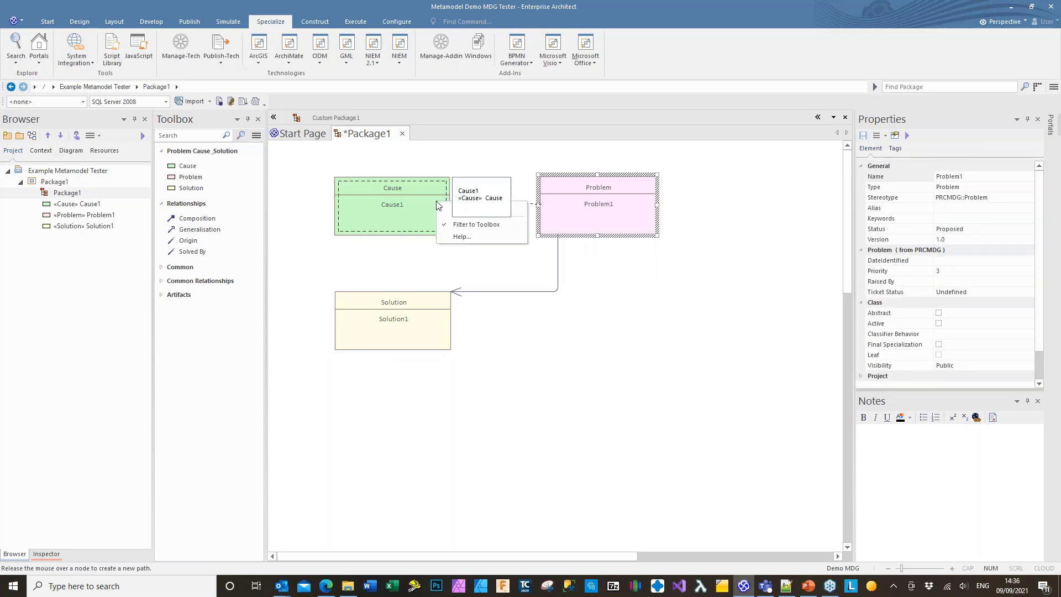
pyautogui.click(482, 206)
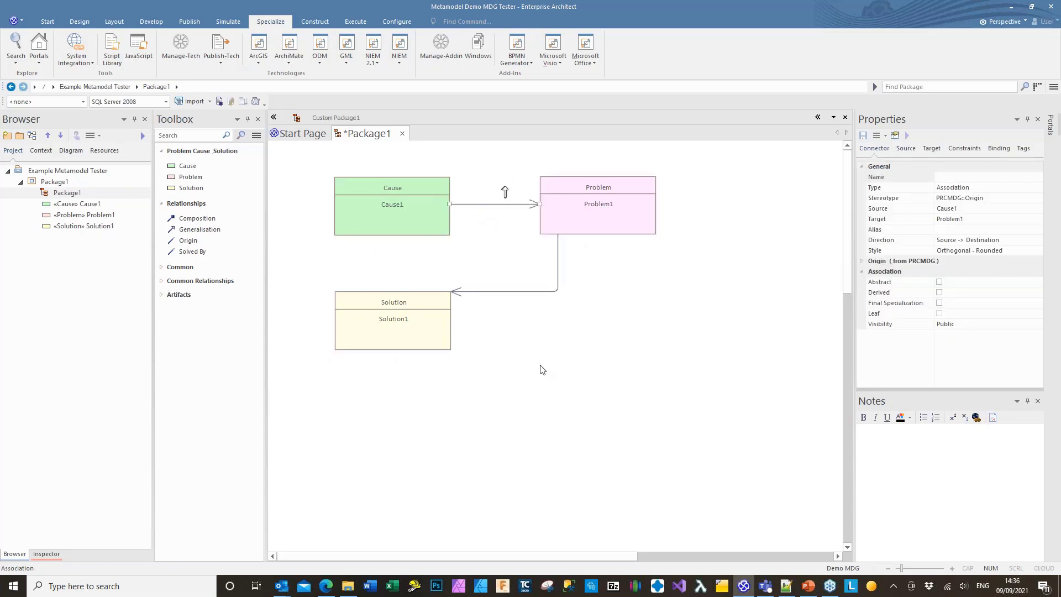
# Reroute the connector between Problem and Solution so it meets the Solution's side lower down, and save all changes
pyautogui.moveTo(490, 292); pyautogui.dragTo(520, 330)
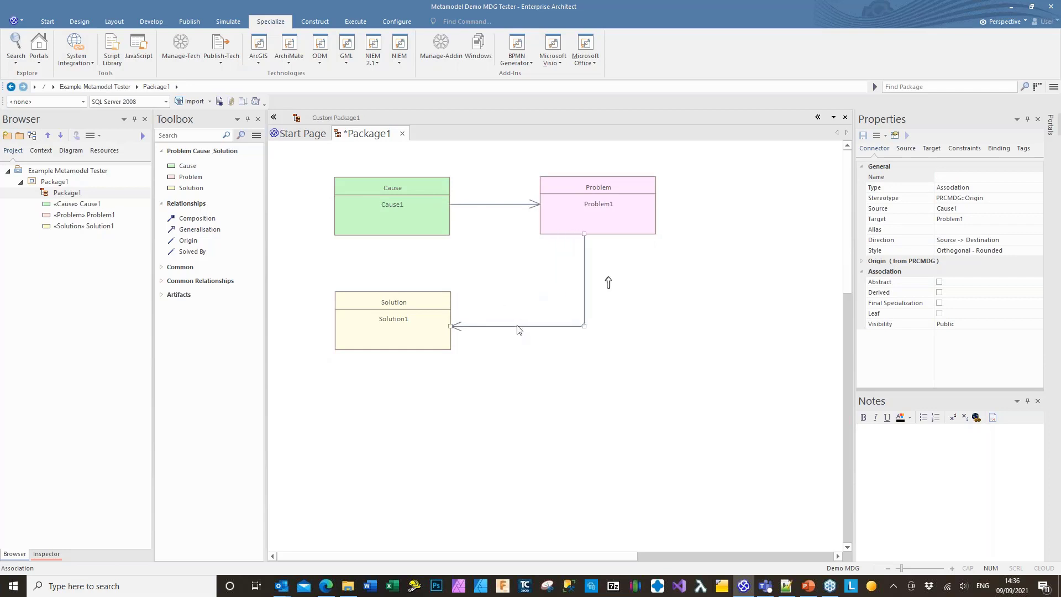
pyautogui.click(607, 415)
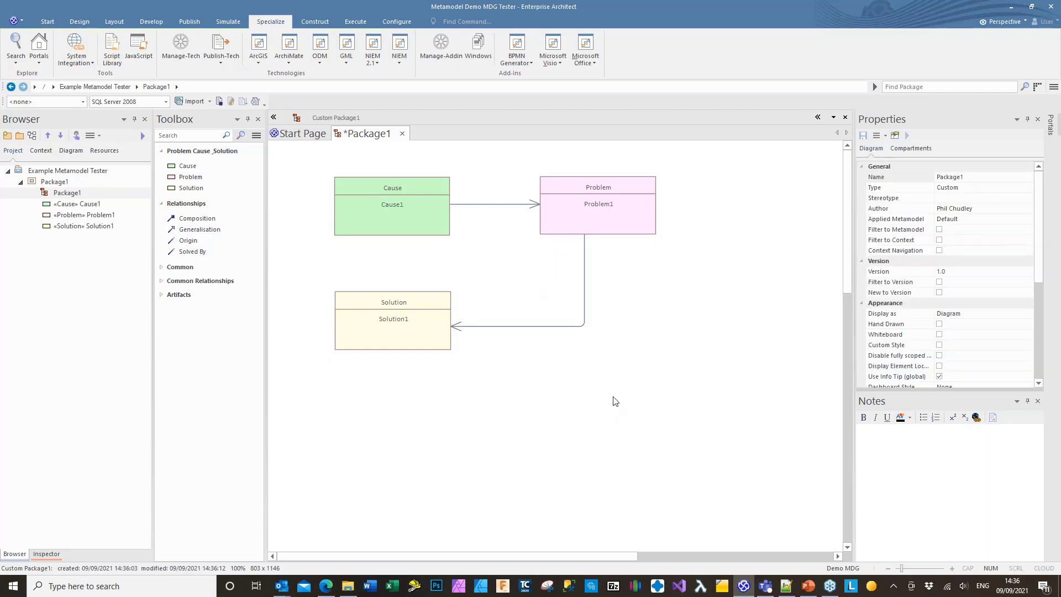
pyautogui.rightClick(374, 135)
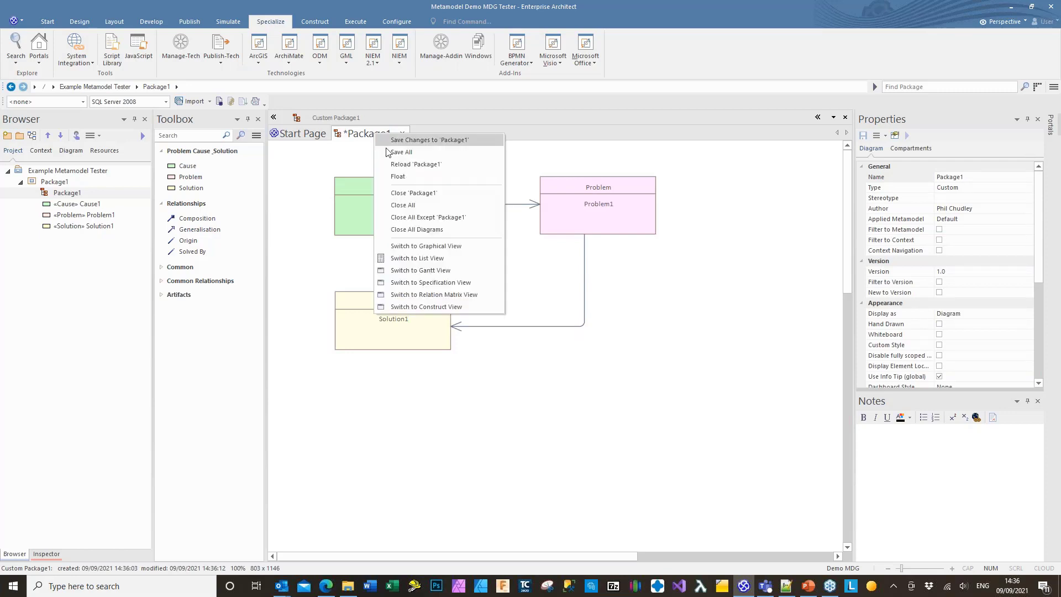
pyautogui.click(392, 150)
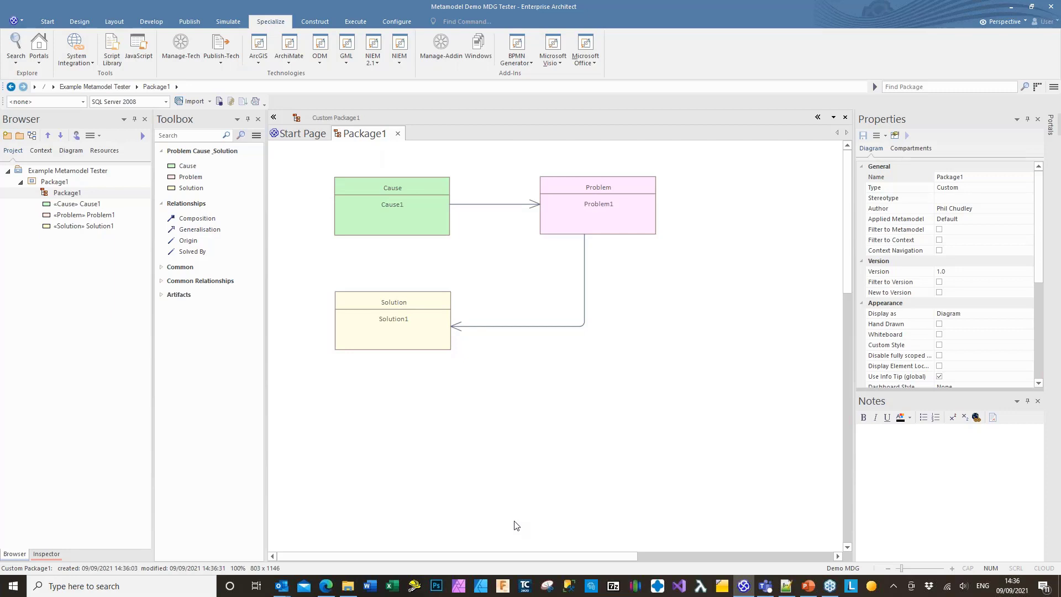
# Reopen the pinned Metamodel Demo MDG - 2021.eapx repository and expand the «profile» PRCMDG package
pyautogui.click(299, 134)
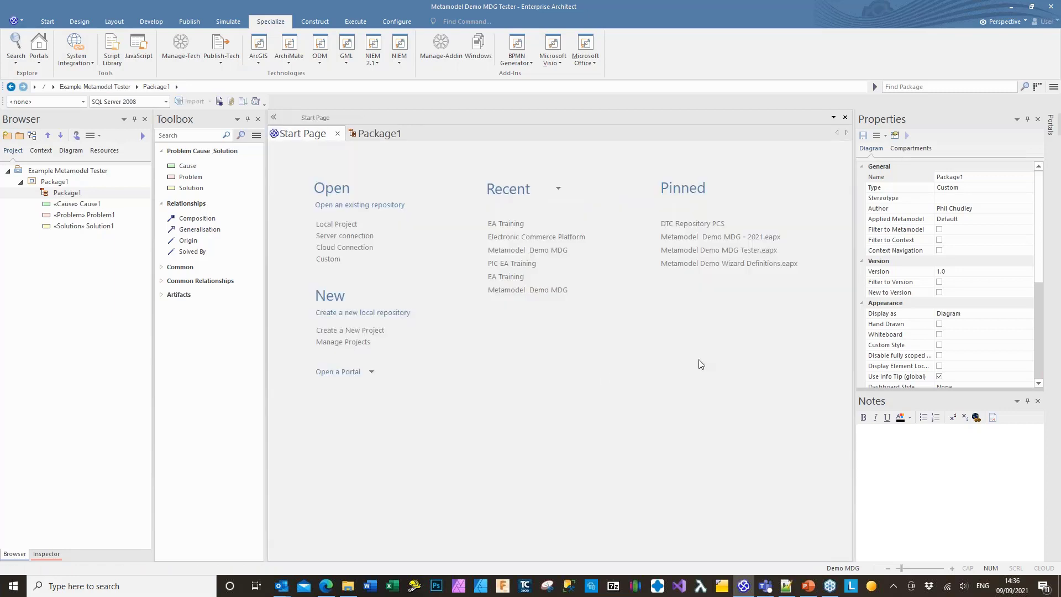
pyautogui.click(690, 237)
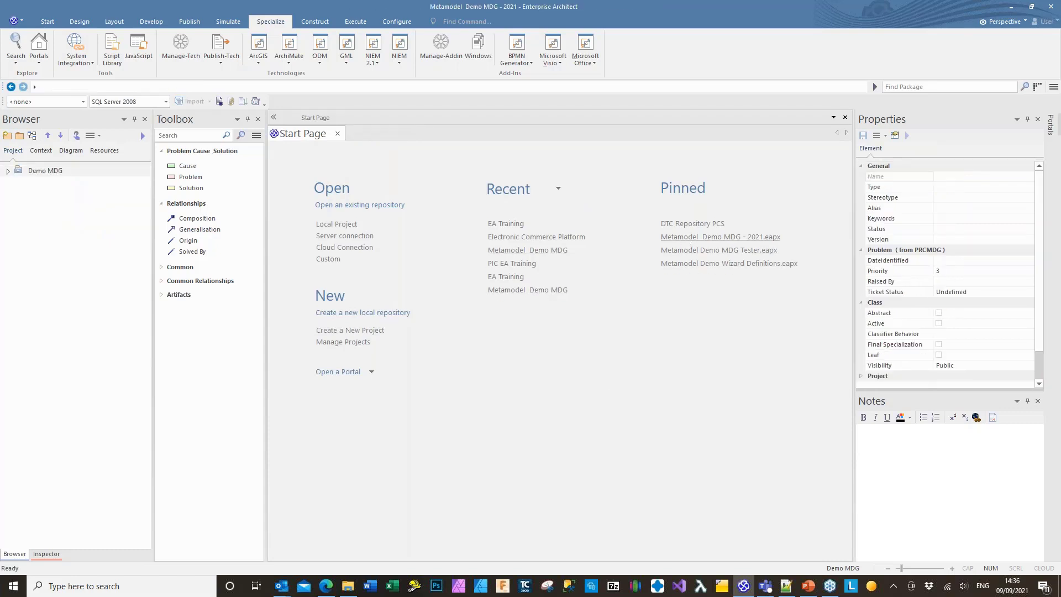
pyautogui.click(8, 172)
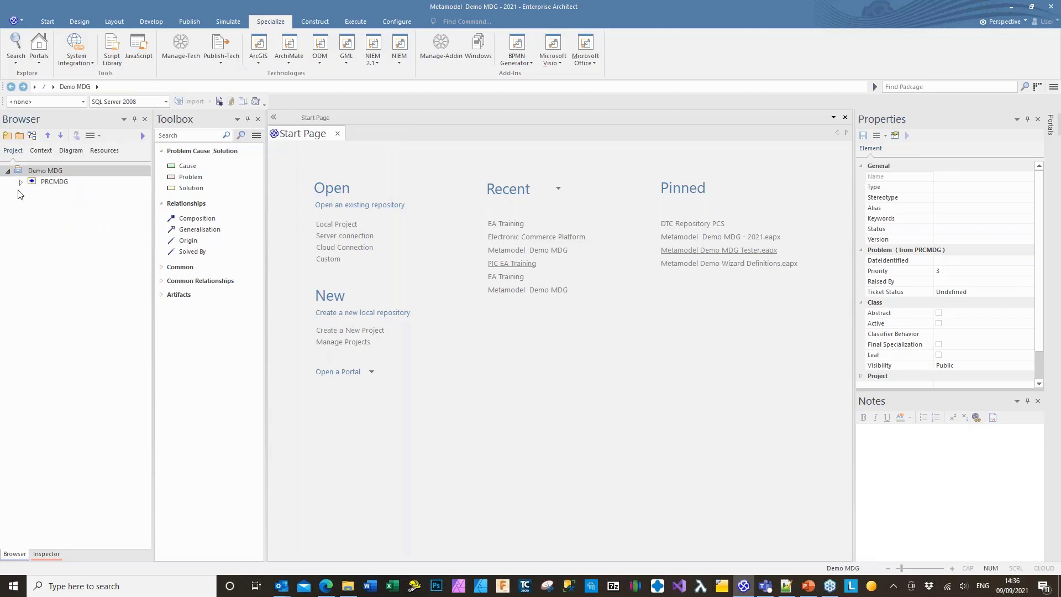
pyautogui.click(20, 182)
pyautogui.click(33, 193)
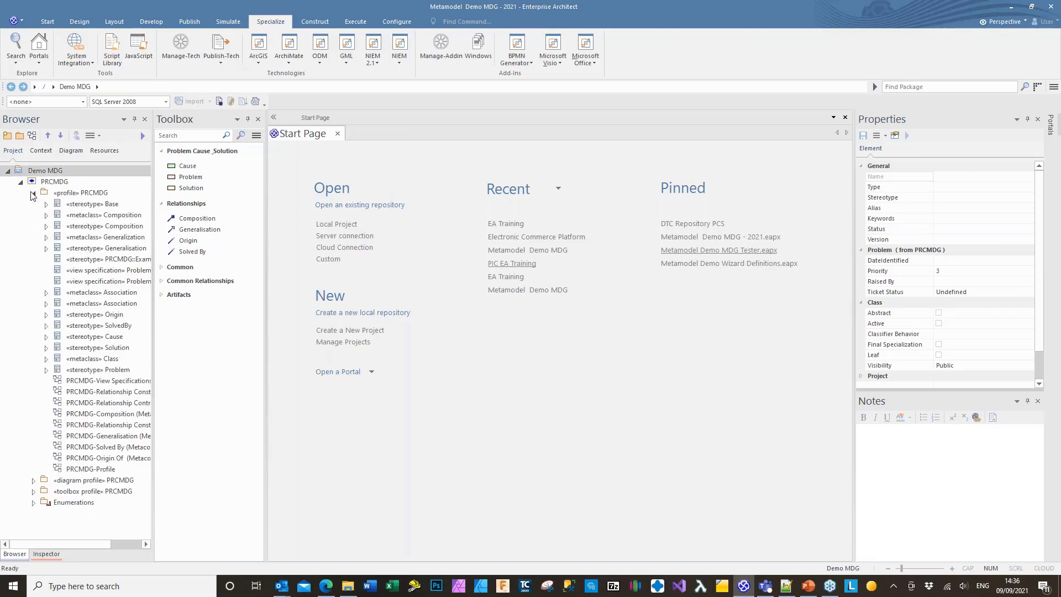
pyautogui.doubleClick(79, 193)
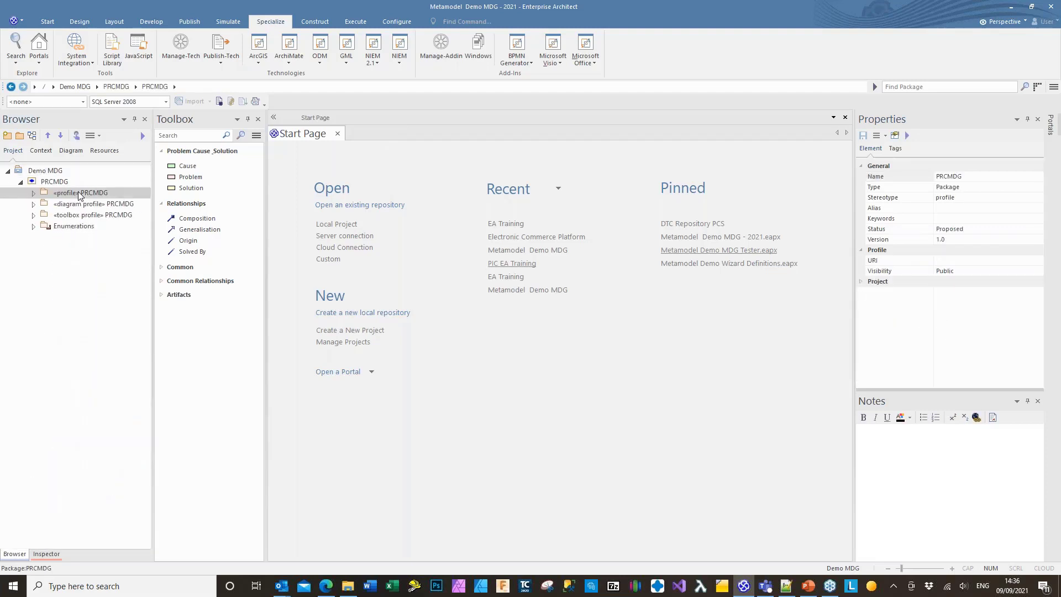
pyautogui.click(33, 193)
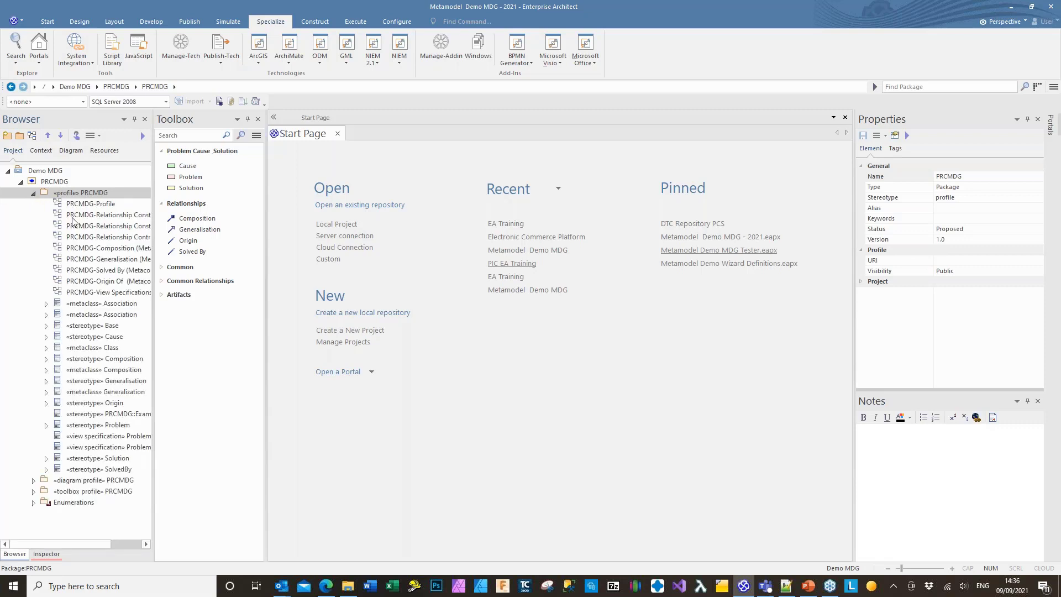
# Open the PRCMDG-Profile diagram again and expand the Enumerations package in the project tree
pyautogui.click(91, 204)
pyautogui.doubleClick(91, 204)
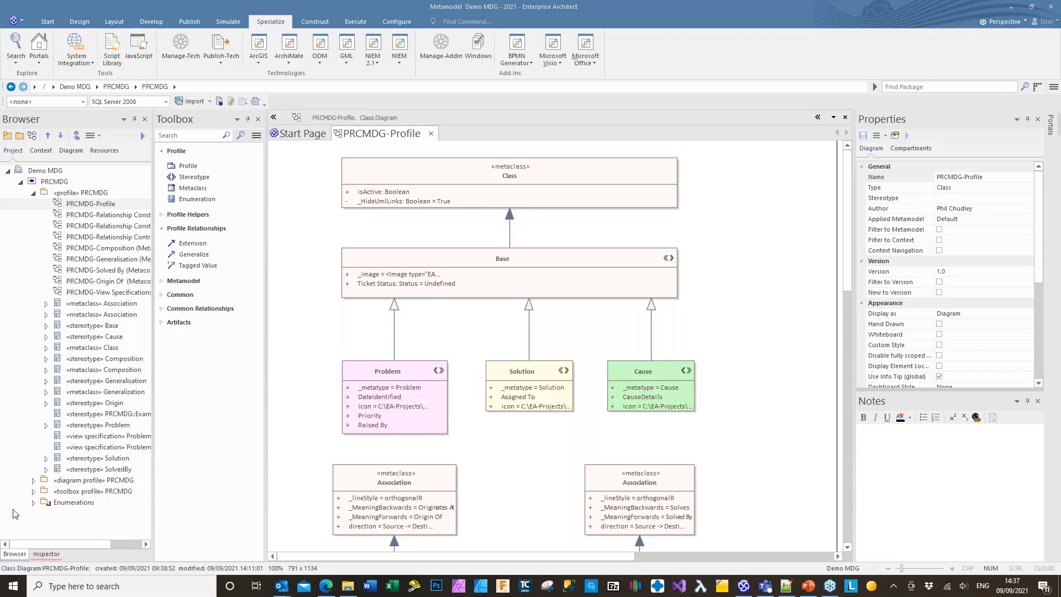
pyautogui.click(33, 503)
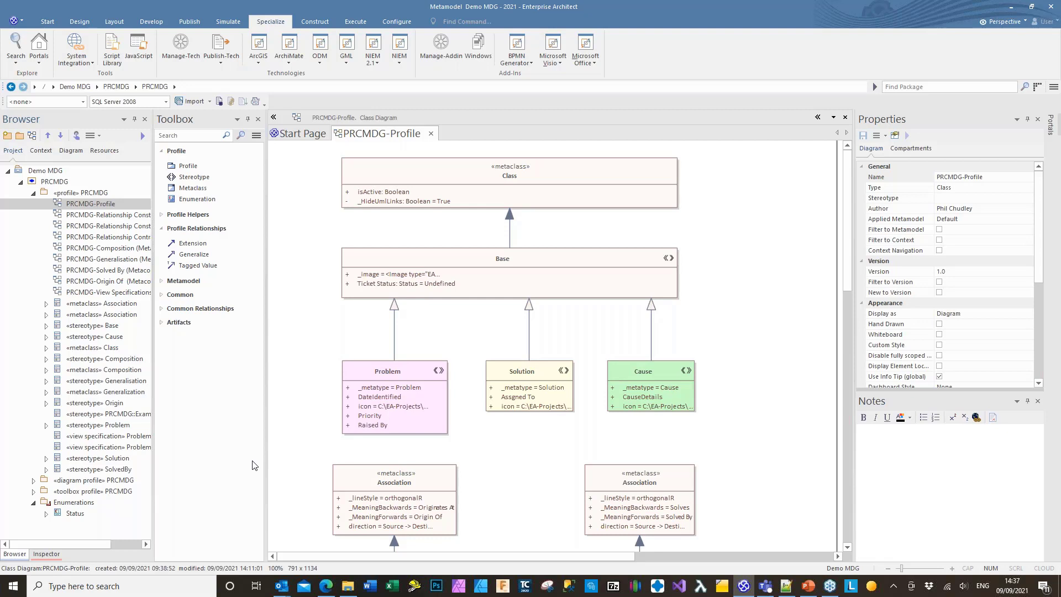
# Add a new enumeration named Criticality to the Enumerations package in the project tree
pyautogui.click(201, 199)
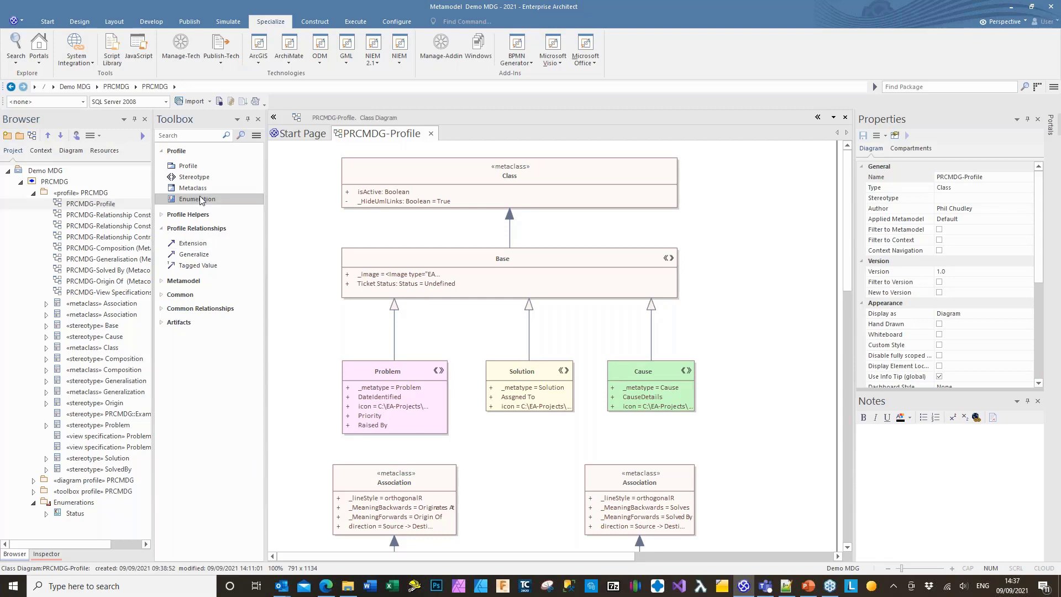
pyautogui.moveTo(200, 196); pyautogui.dragTo(62, 503)
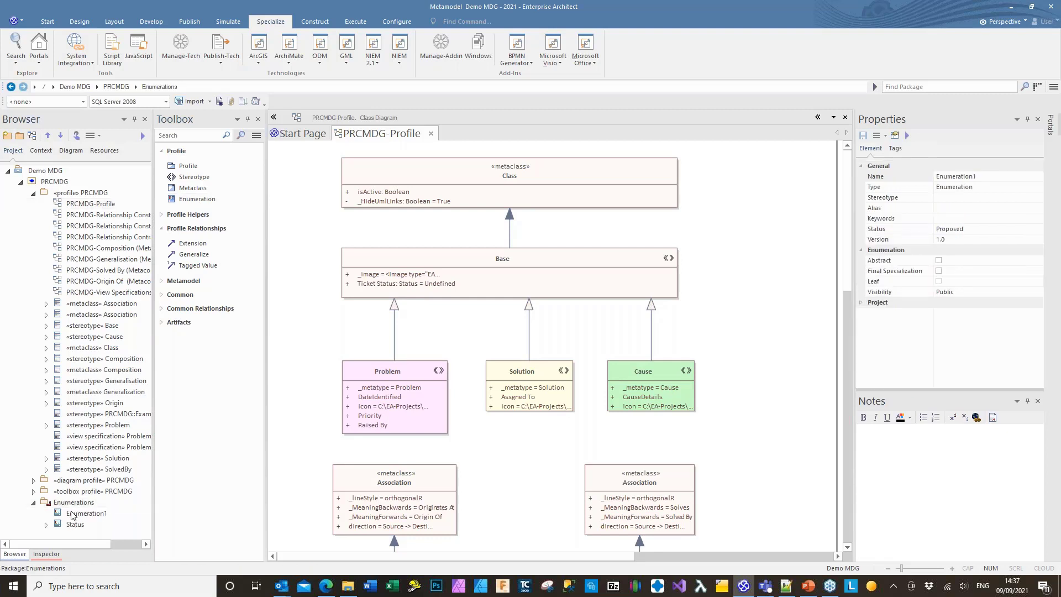
pyautogui.click(71, 515)
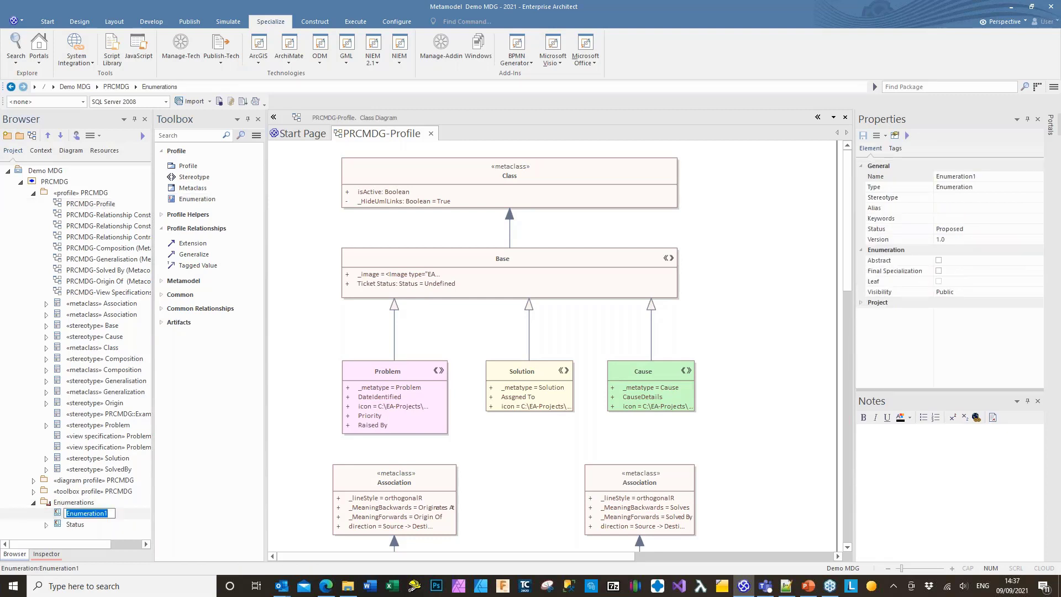
pyautogui.write('Crti')
pyautogui.press('BackSpace')
pyautogui.write('it')
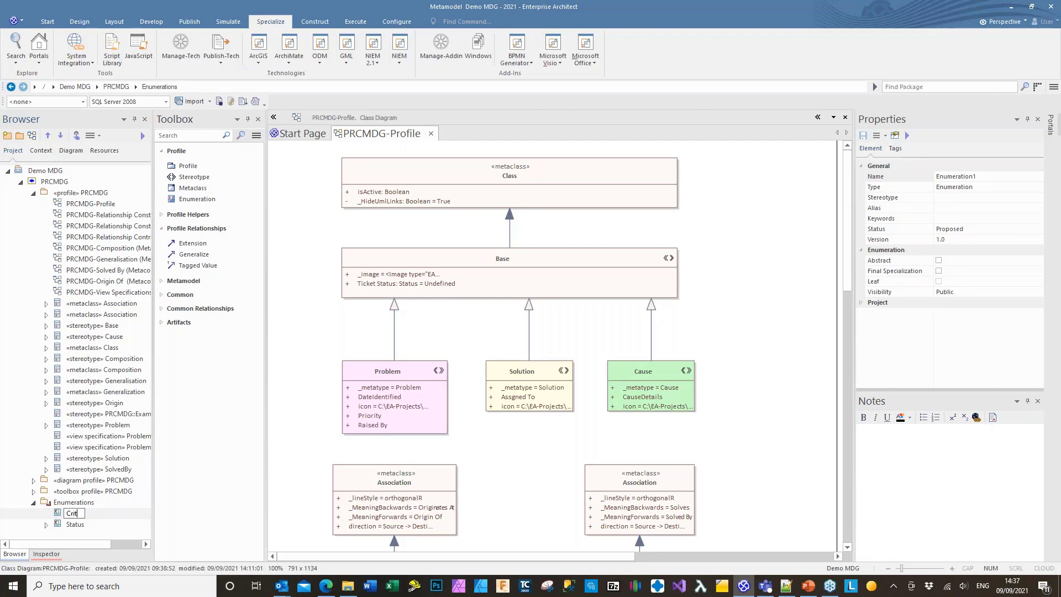
pyautogui.write('icality')
pyautogui.click(57, 517)
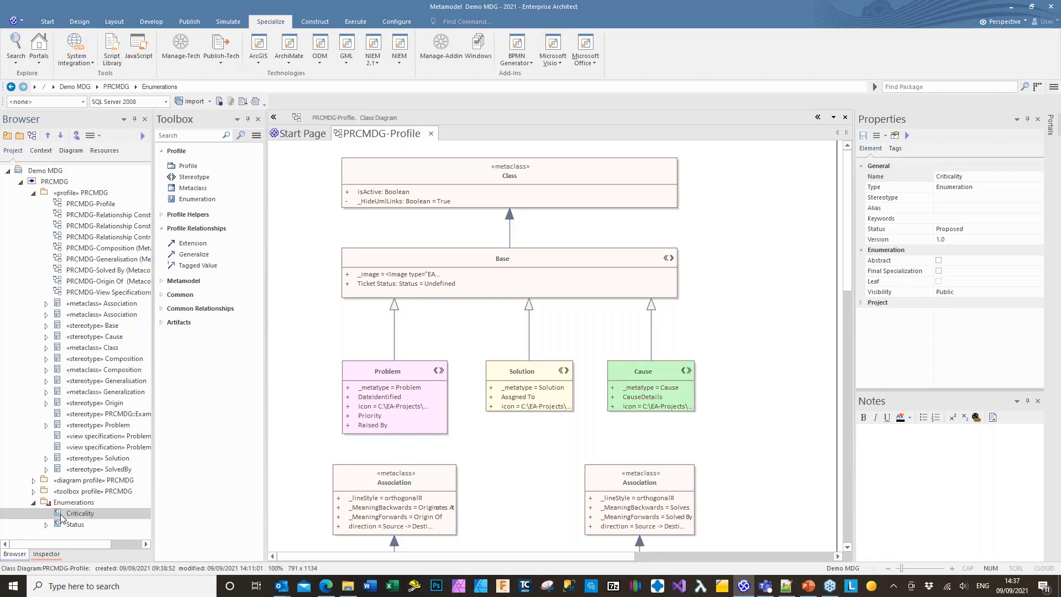
# Add the attributes A, B and C to the Criticality enumeration and close its feature list
pyautogui.rightClick(61, 518)
pyautogui.moveTo(97, 405)
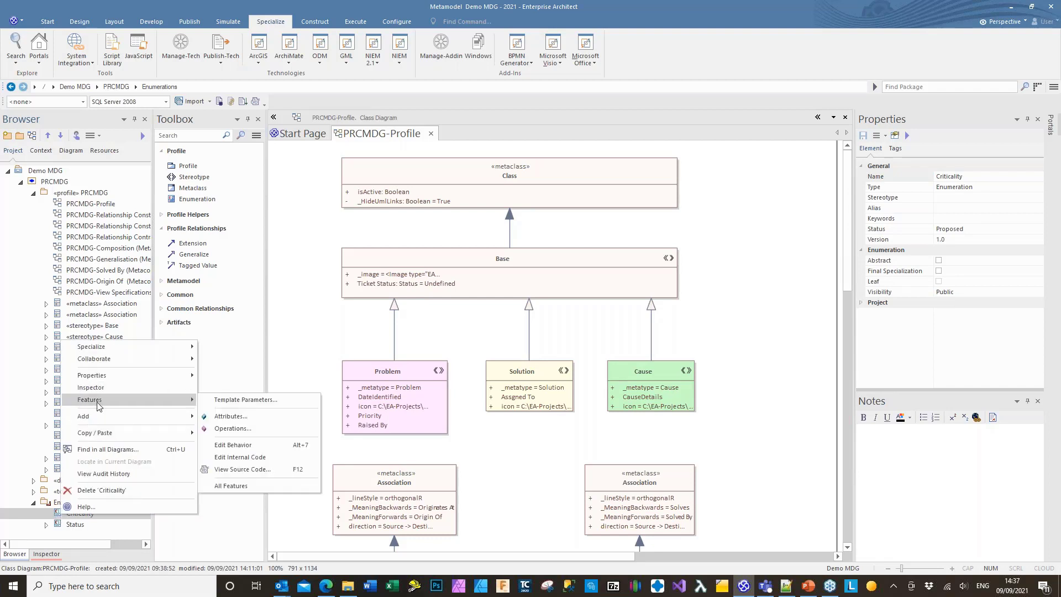
pyautogui.click(230, 418)
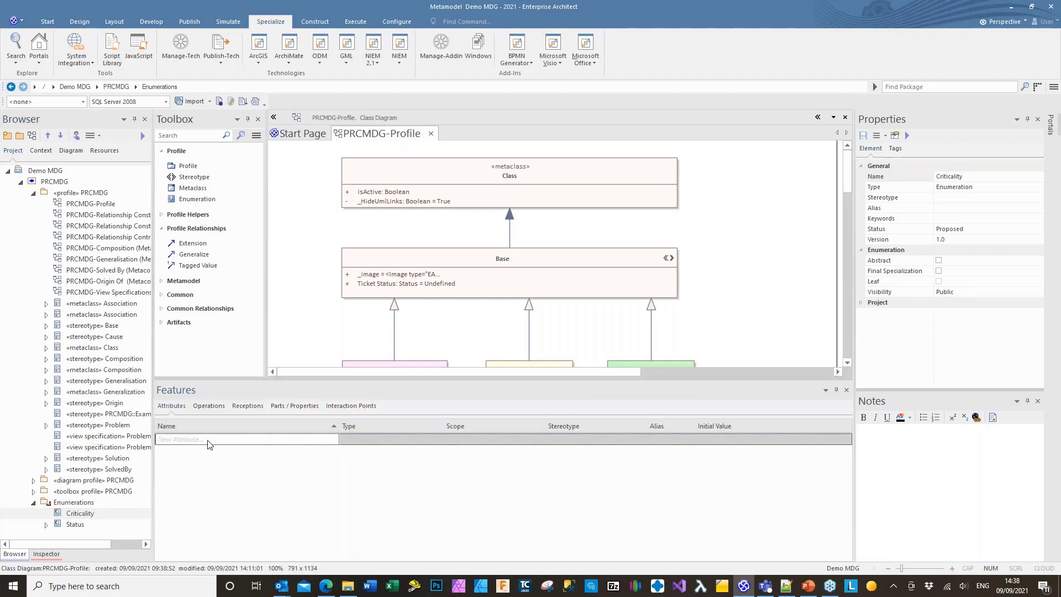
pyautogui.click(207, 440)
pyautogui.write('A')
pyautogui.press('Return')
pyautogui.write('B')
pyautogui.press('Return')
pyautogui.write('C')
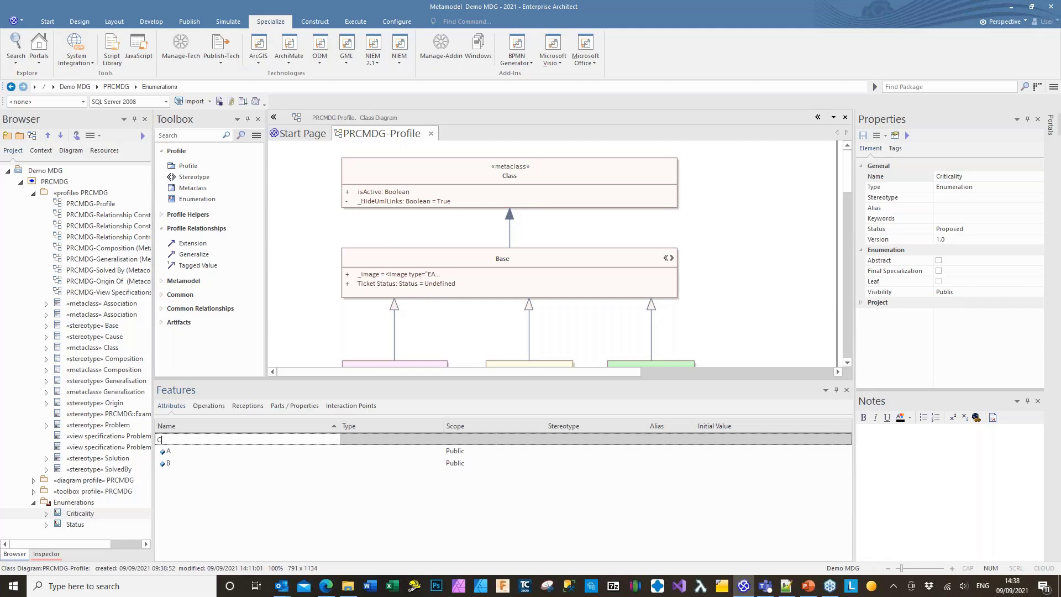
pyautogui.press('Return')
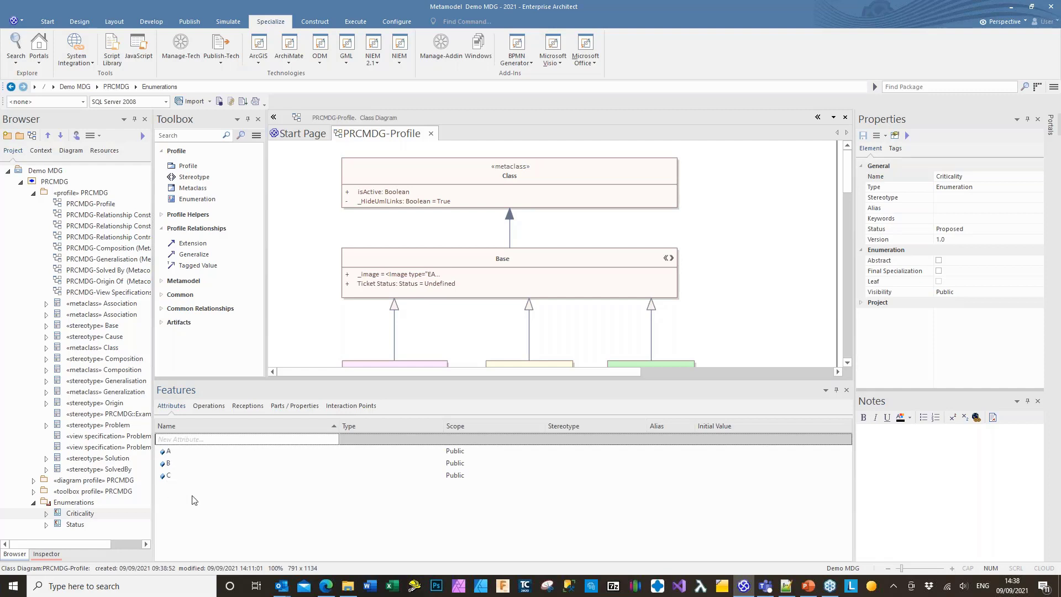
pyautogui.click(847, 390)
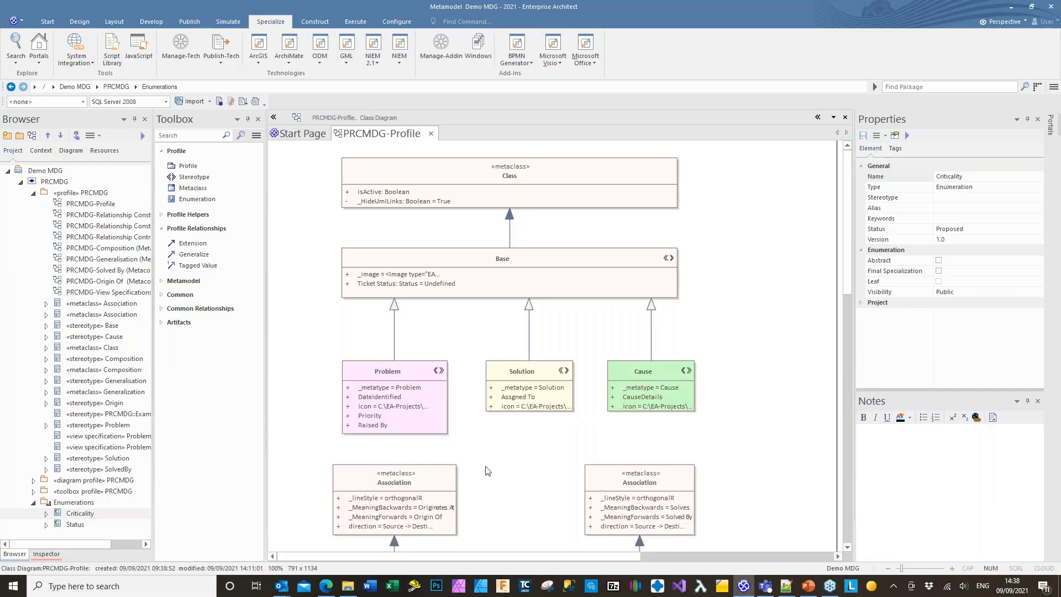
# Add an enumeration tagged value named Criticality to the Problem stereotype's tagged values
pyautogui.rightClick(426, 423)
pyautogui.click(454, 313)
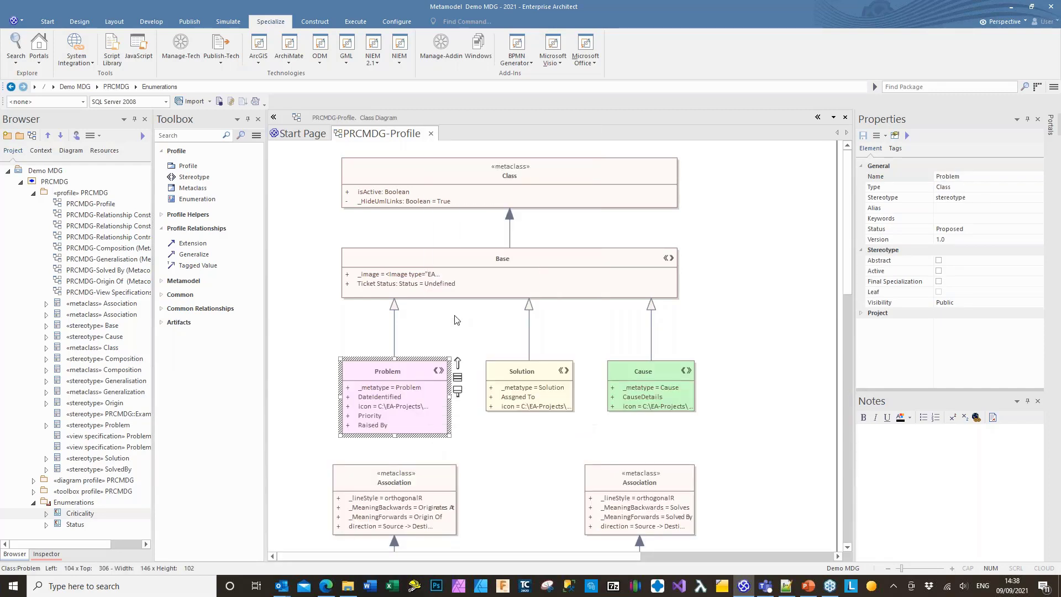
pyautogui.click(396, 148)
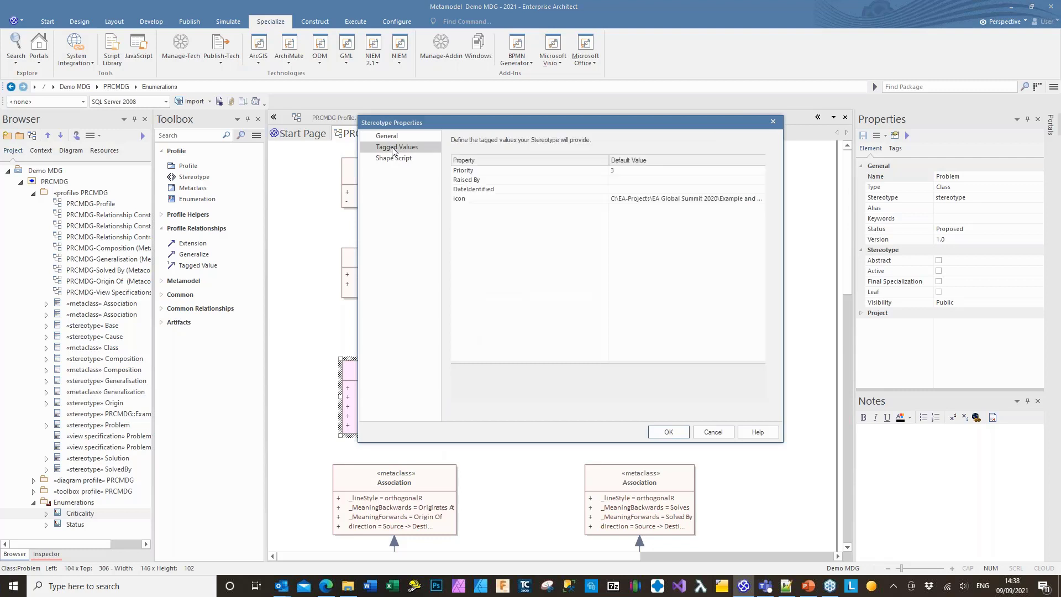
pyautogui.moveTo(592, 123); pyautogui.dragTo(440, 169)
pyautogui.rightClick(351, 319)
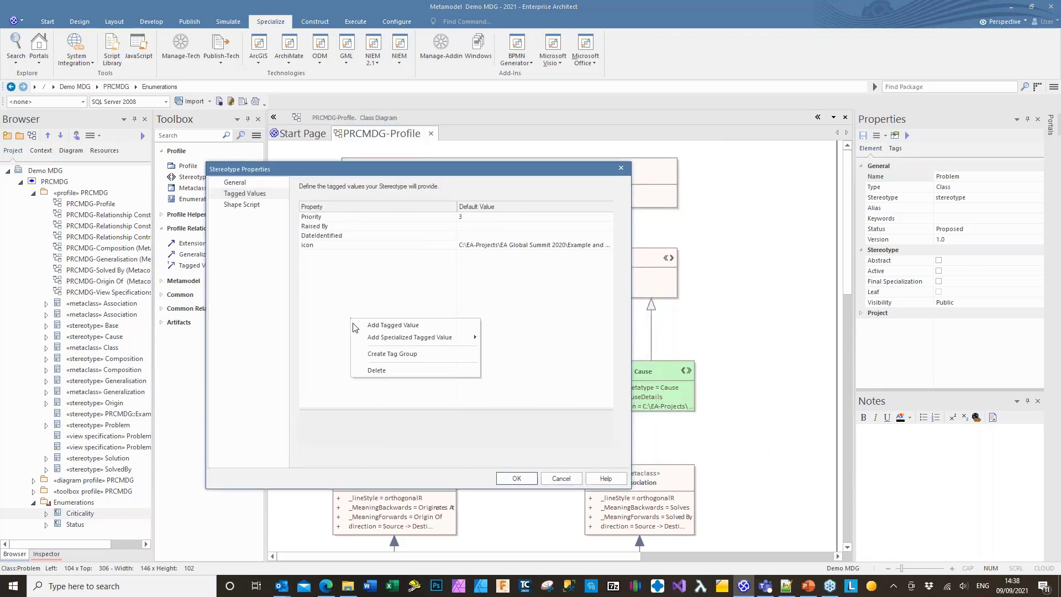
pyautogui.moveTo(369, 339)
pyautogui.click(504, 337)
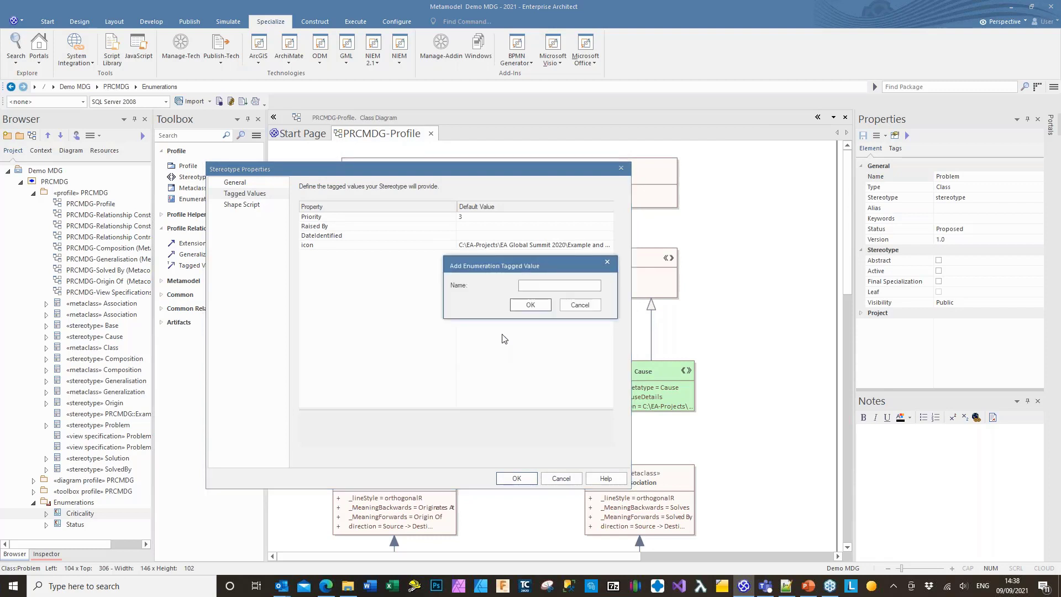
pyautogui.write('Criticality')
pyautogui.click(530, 306)
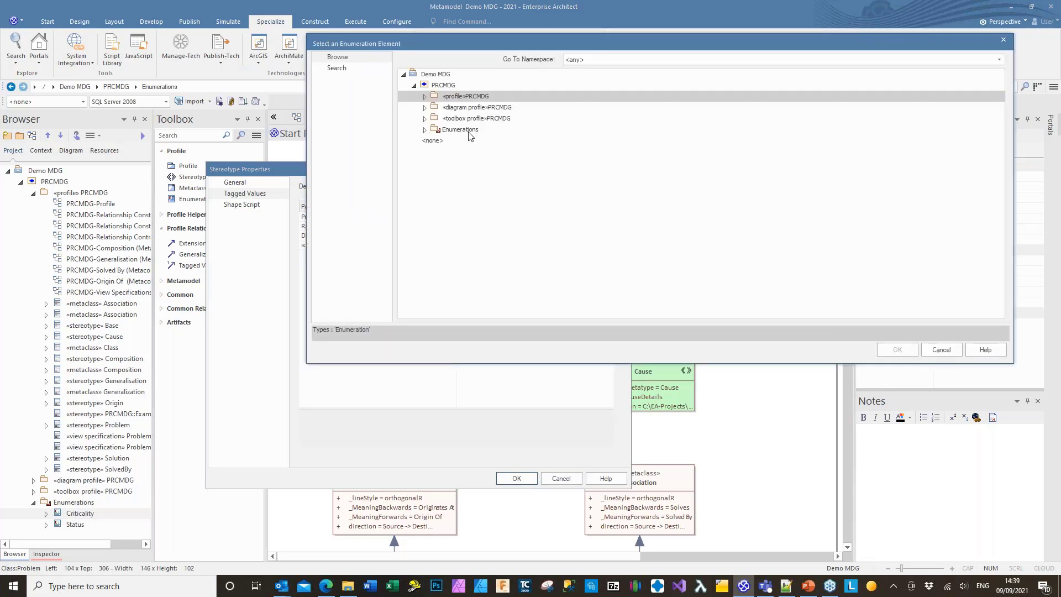
# Base the new tagged value on the Criticality element in the Enumerations package and apply the stereotype properties
pyautogui.click(425, 129)
pyautogui.click(462, 140)
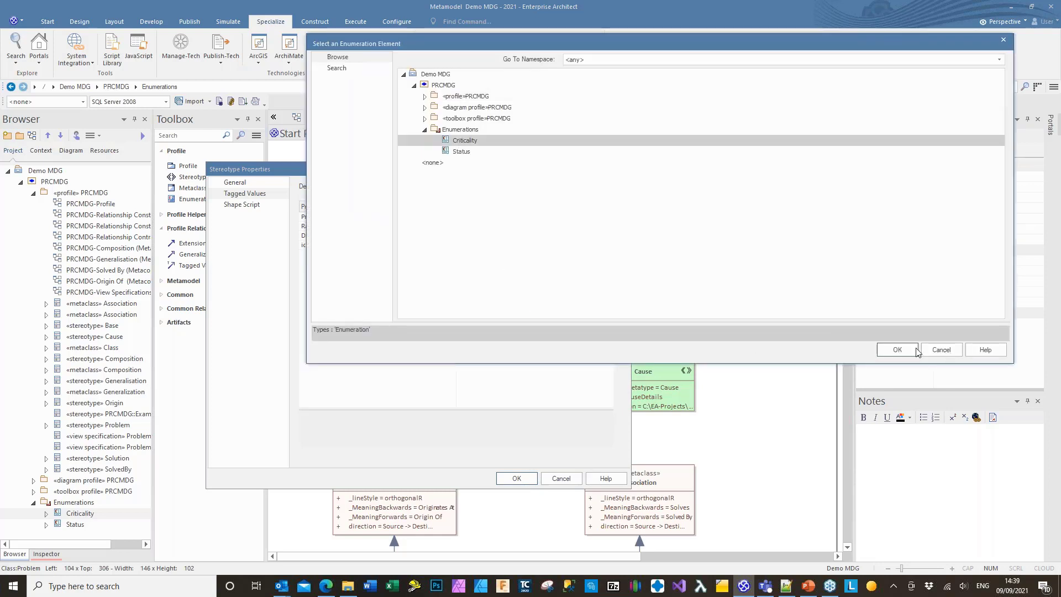
pyautogui.click(897, 350)
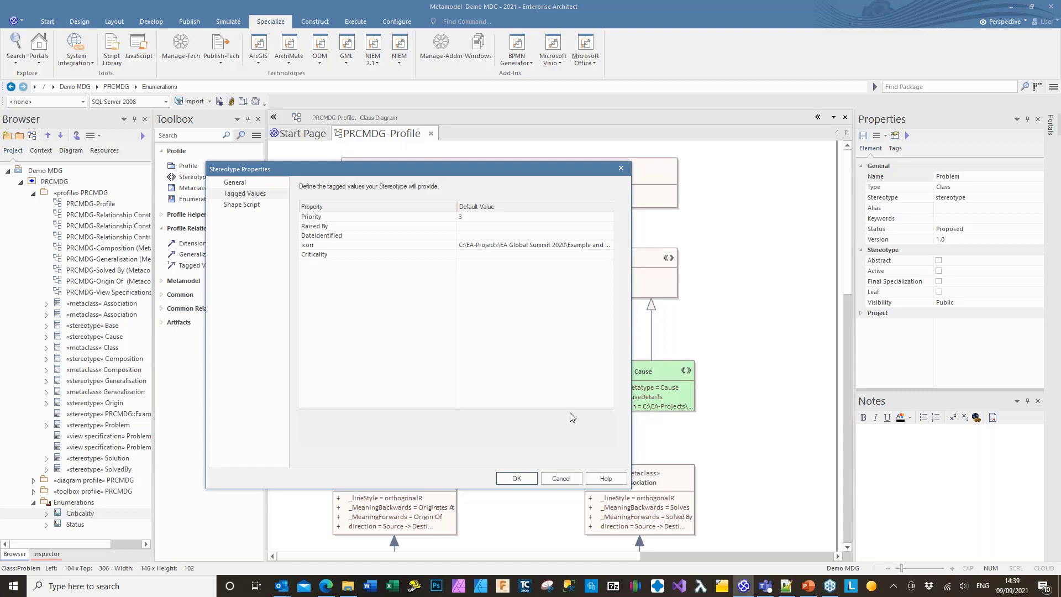
pyautogui.click(520, 480)
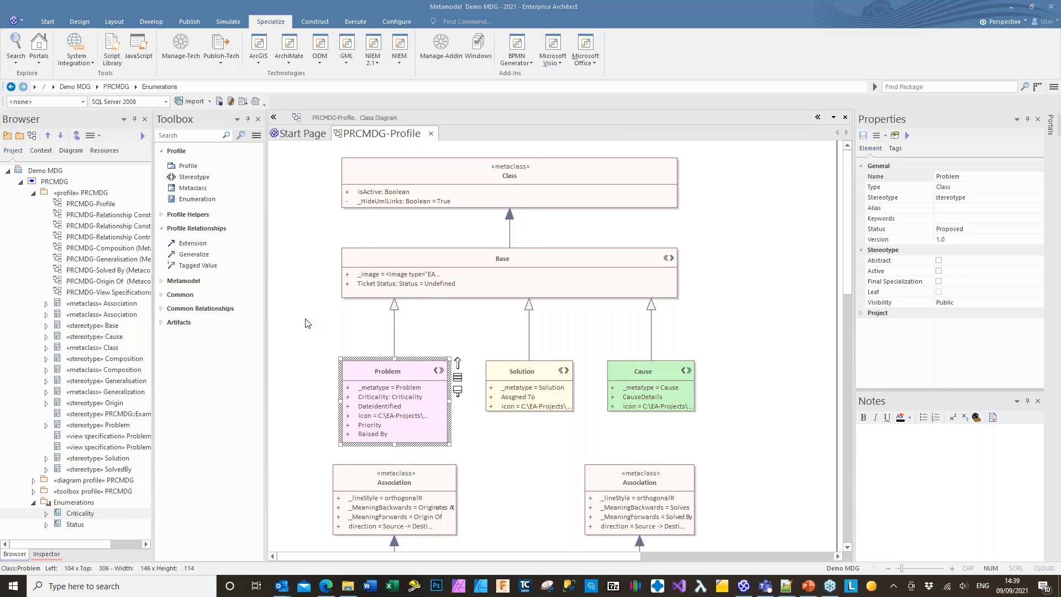
# Publish the «profile» PRCMDG package as a UML profile to PRC_MDG_Profile.xml, keeping the existing save settings
pyautogui.click(43, 195)
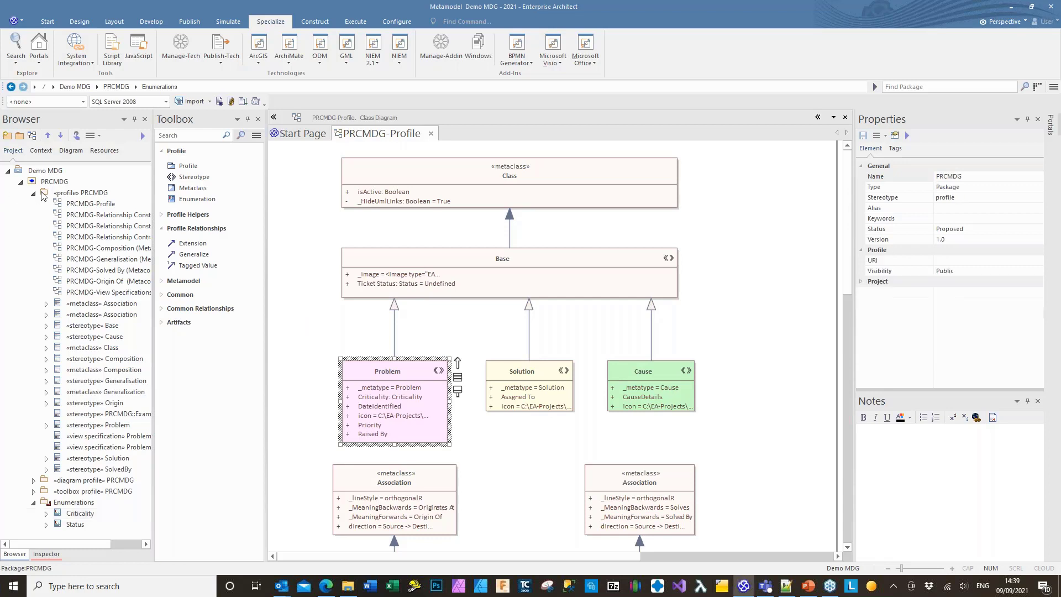
pyautogui.click(225, 59)
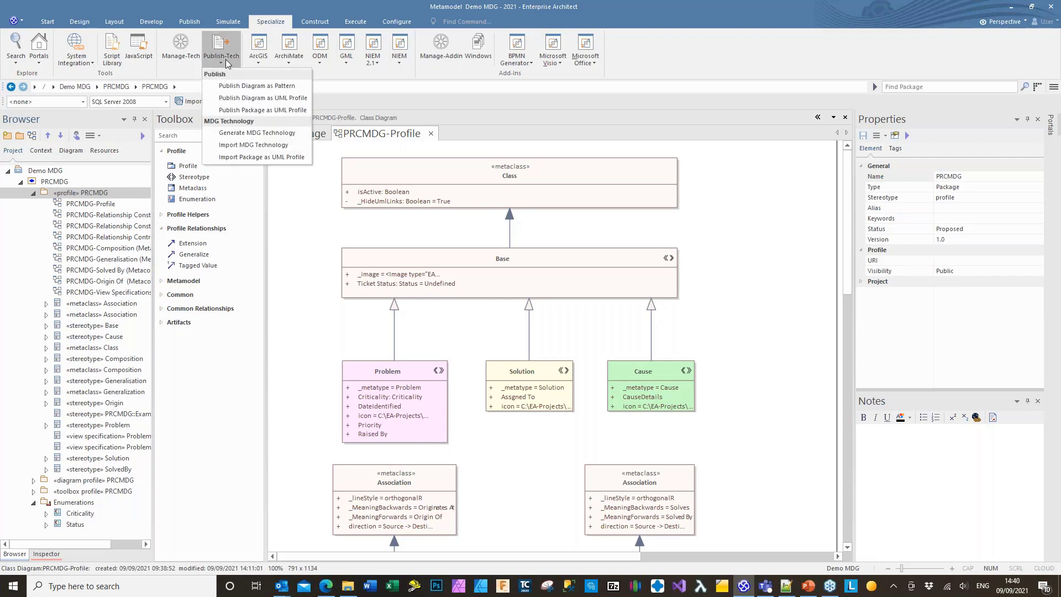
pyautogui.click(231, 110)
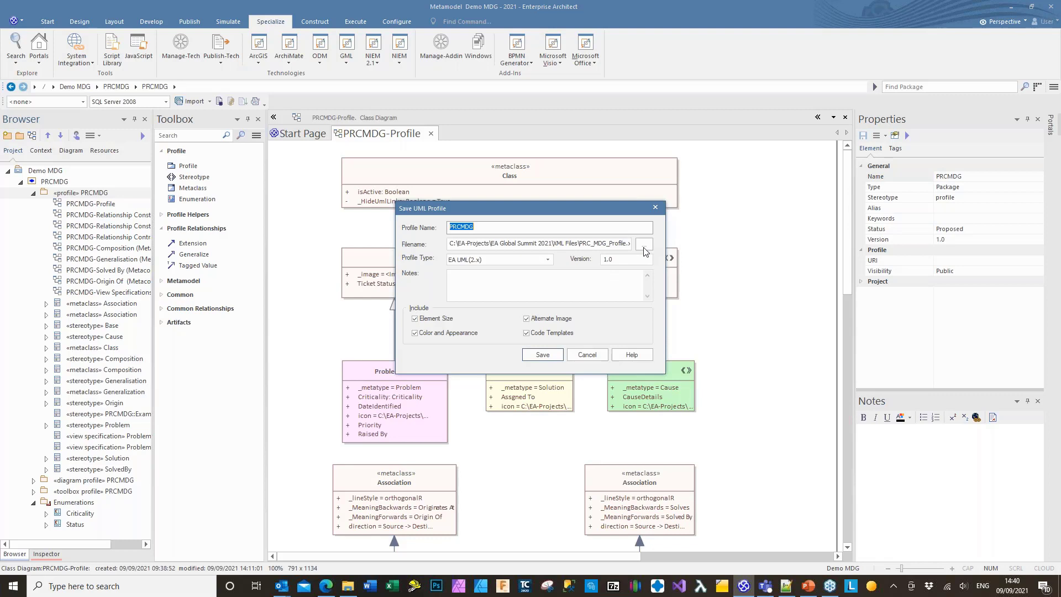
pyautogui.click(546, 355)
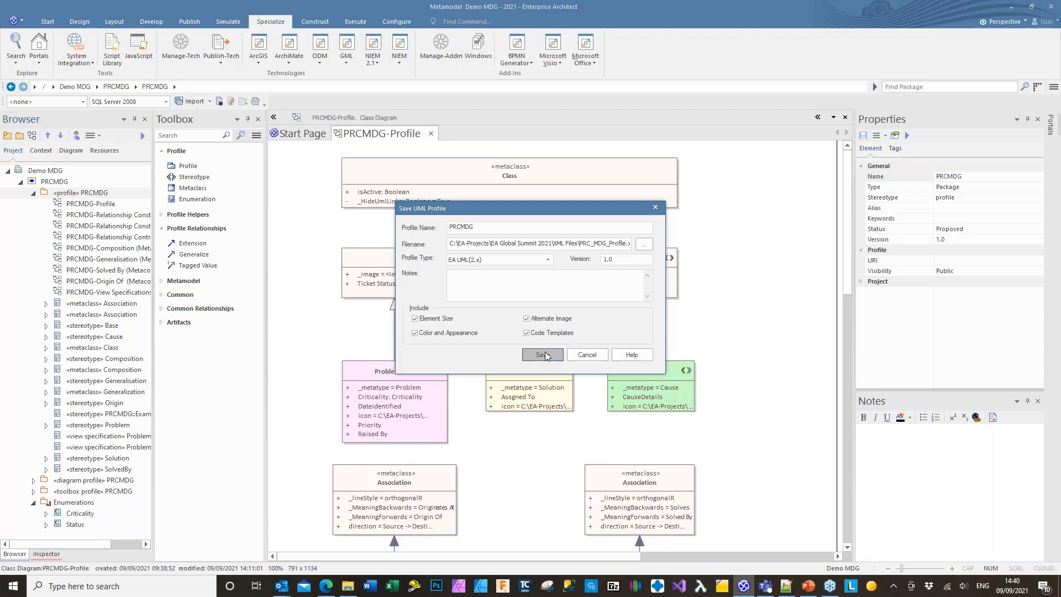
pyautogui.click(515, 315)
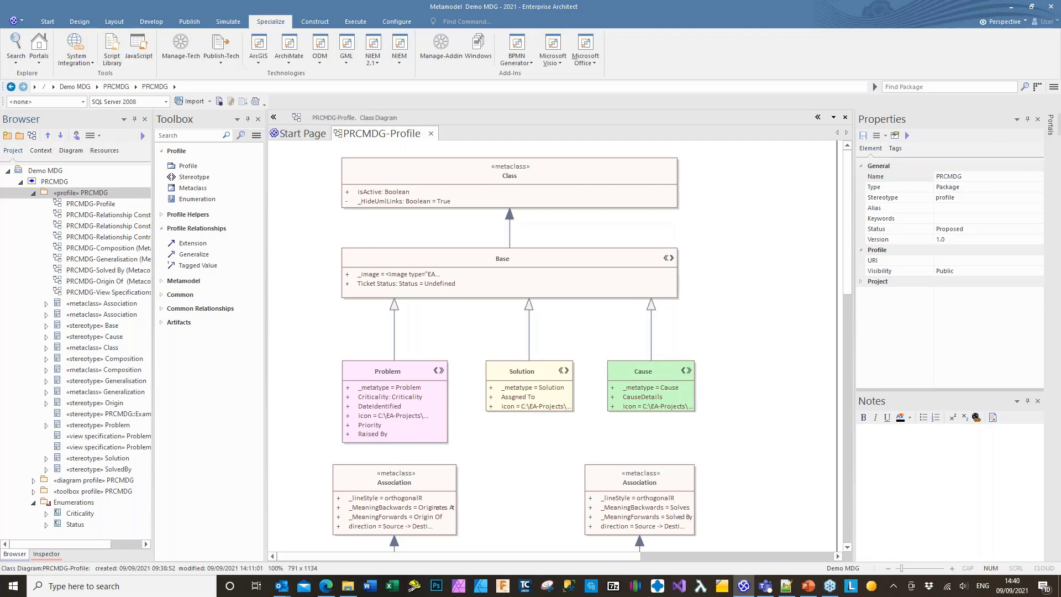
# Start generating the MDG Technology from the existing EA Global Summit 2021 MTS file PRC_MDG-MTS.mts
pyautogui.click(220, 65)
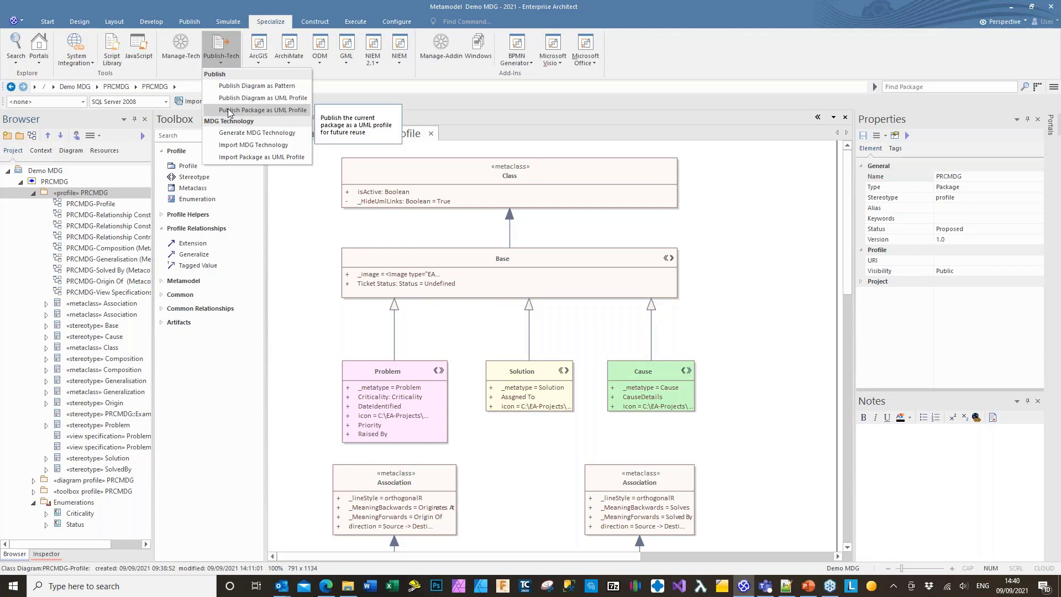
pyautogui.click(228, 135)
pyautogui.click(533, 398)
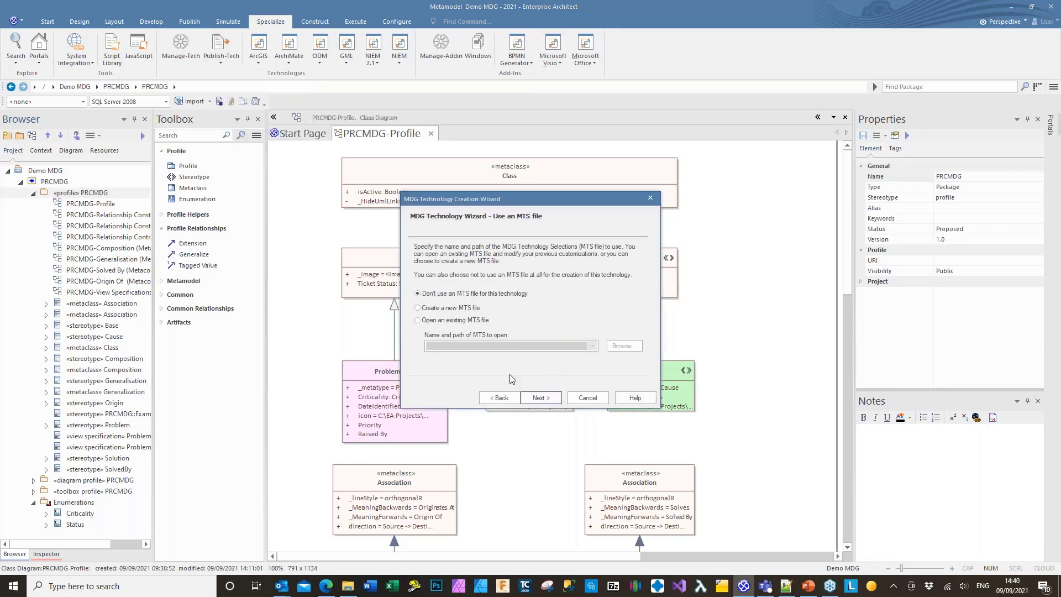
pyautogui.click(435, 320)
pyautogui.click(592, 346)
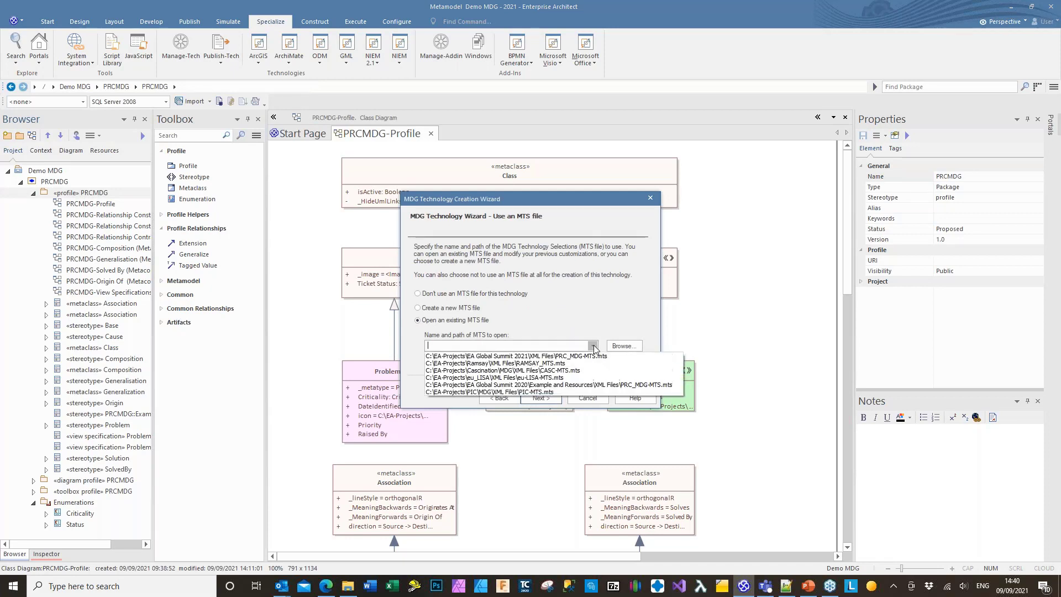
pyautogui.click(539, 357)
pyautogui.click(540, 398)
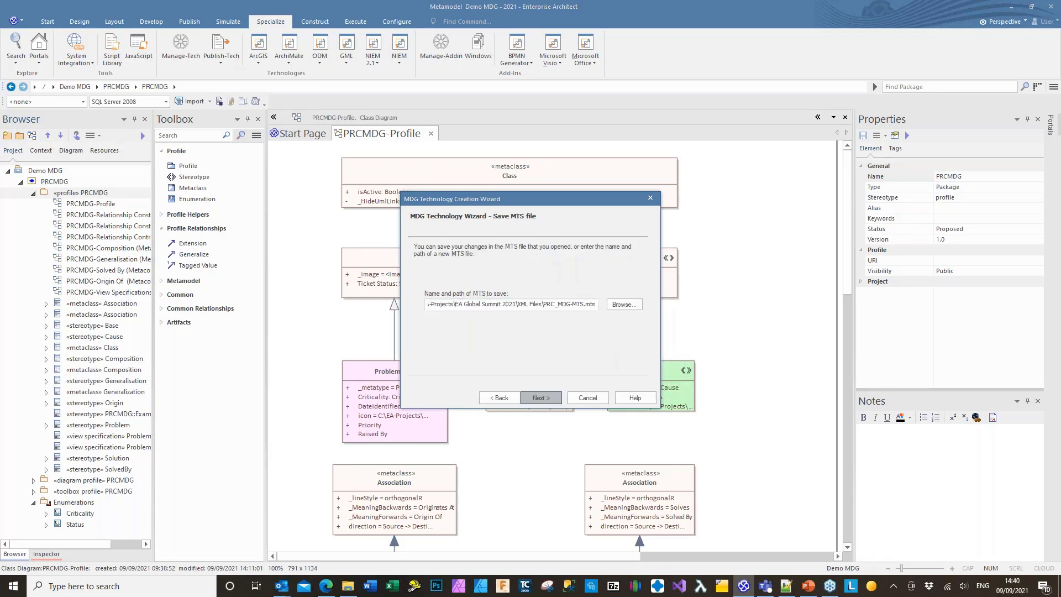
# Set the MDG Technology's version to 1.1 and proceed to its contents selection
pyautogui.click(611, 278)
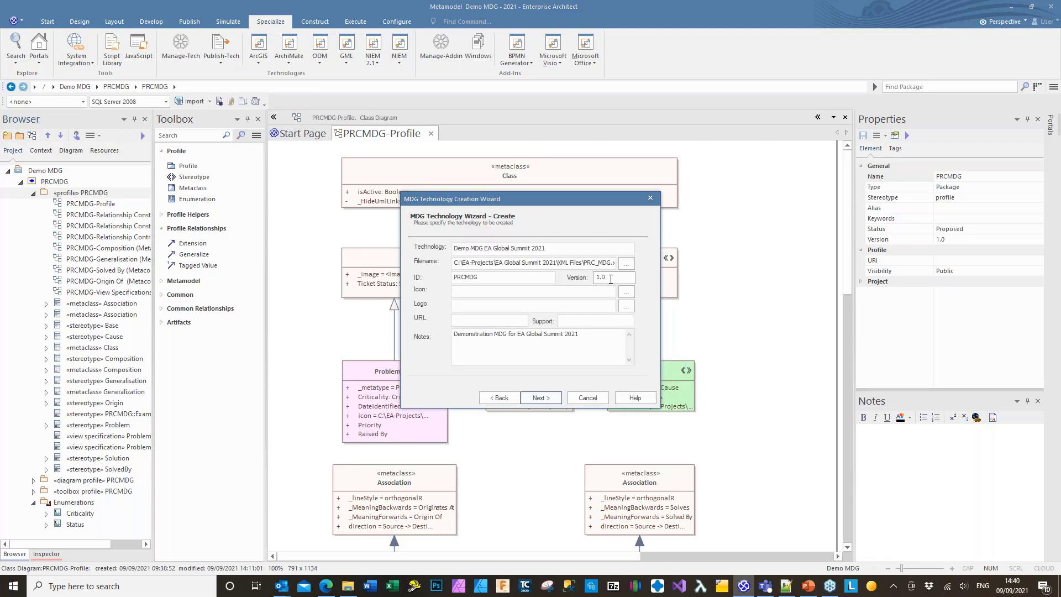
pyautogui.write('1.1')
pyautogui.click(542, 398)
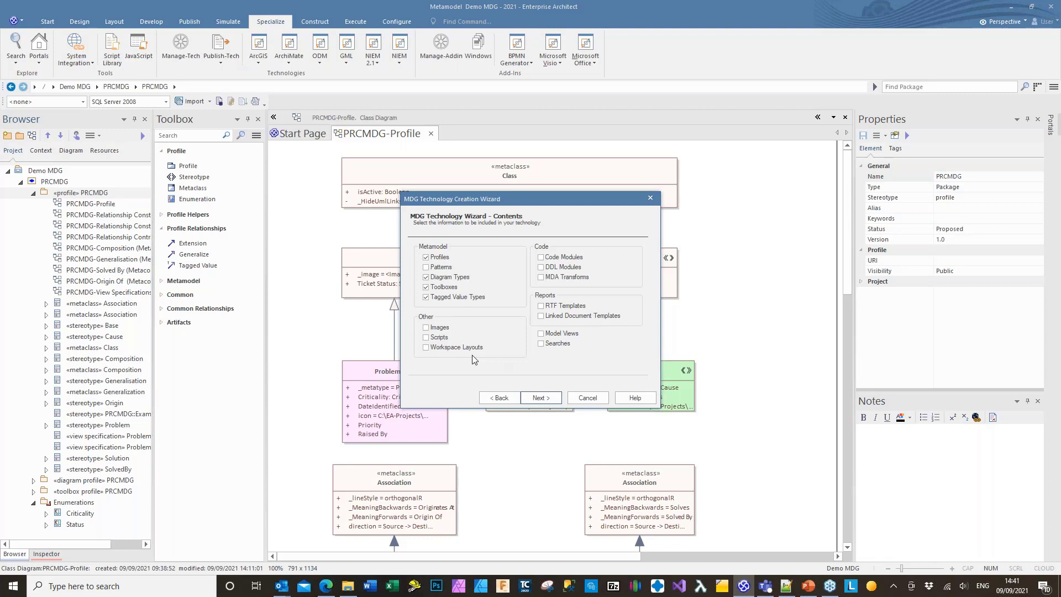
# Accept the preselected contents, profile, diagram, toolbox and tagged value selections, and finish generating the MDG Technology
pyautogui.click(555, 399)
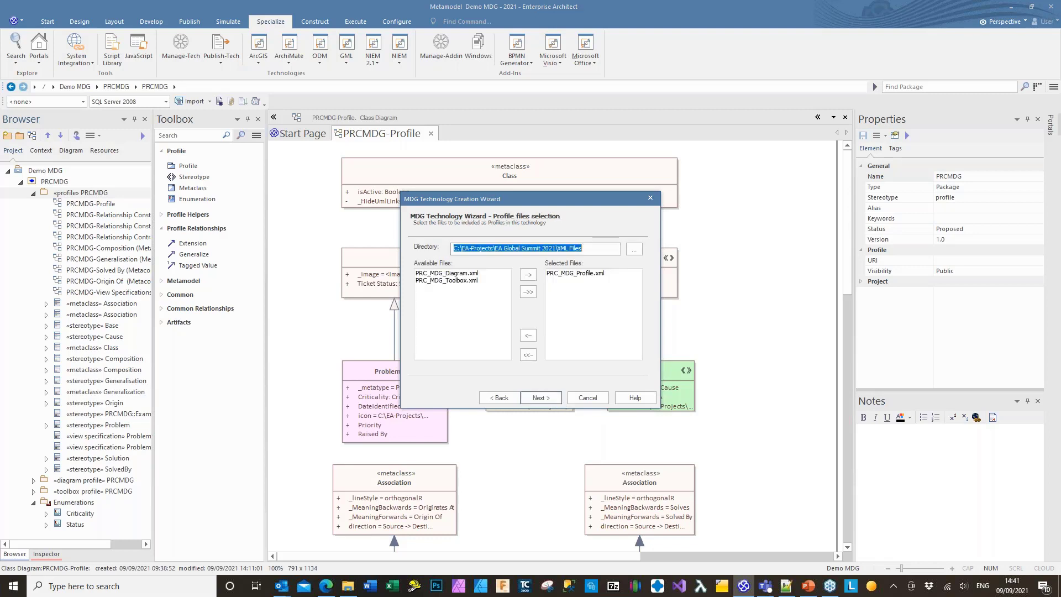
pyautogui.click(555, 399)
pyautogui.click(554, 399)
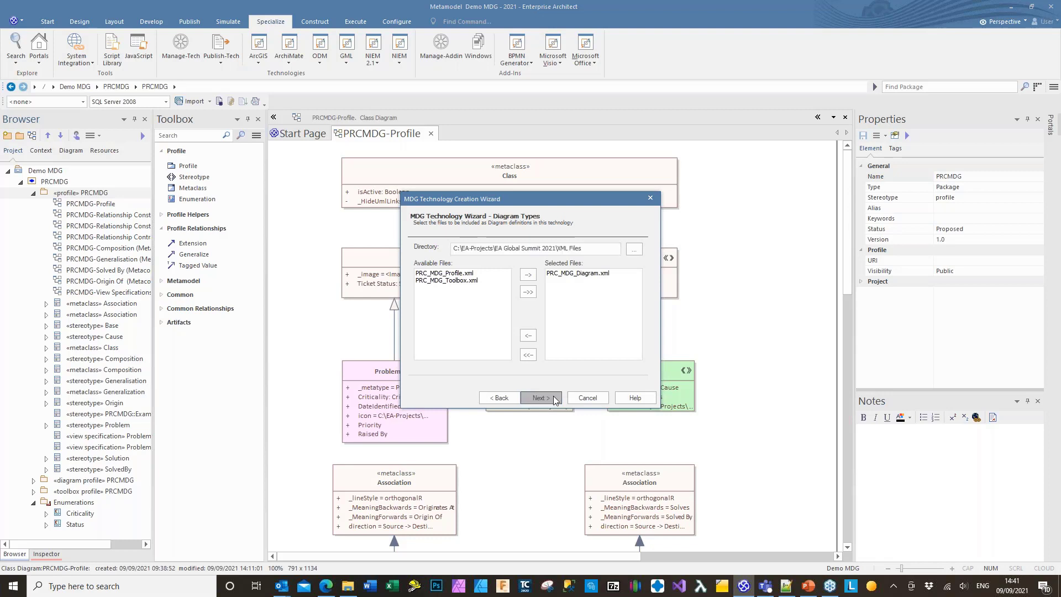
pyautogui.click(554, 399)
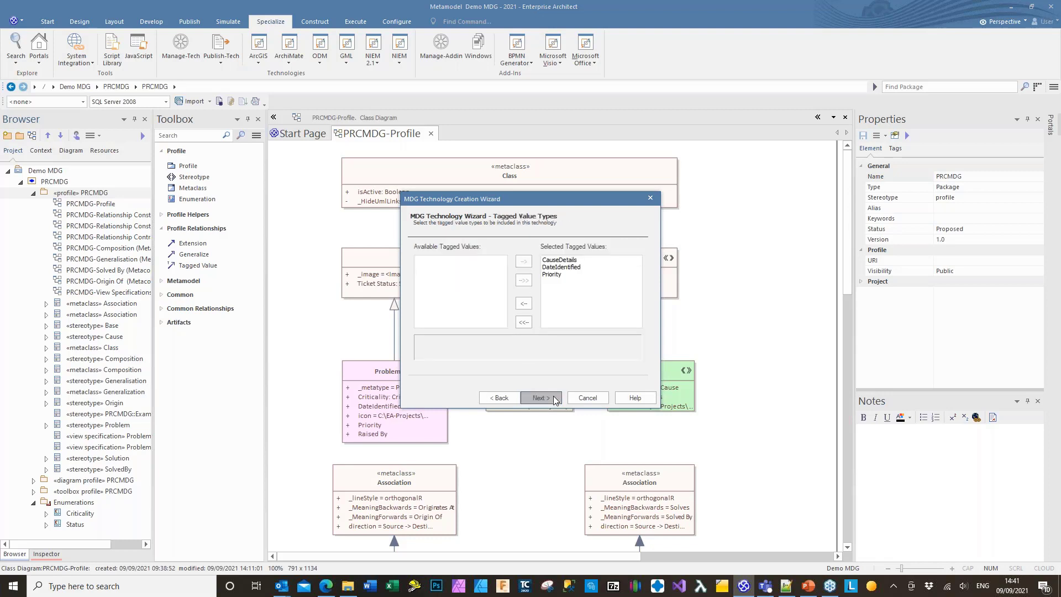
pyautogui.click(555, 398)
pyautogui.click(554, 397)
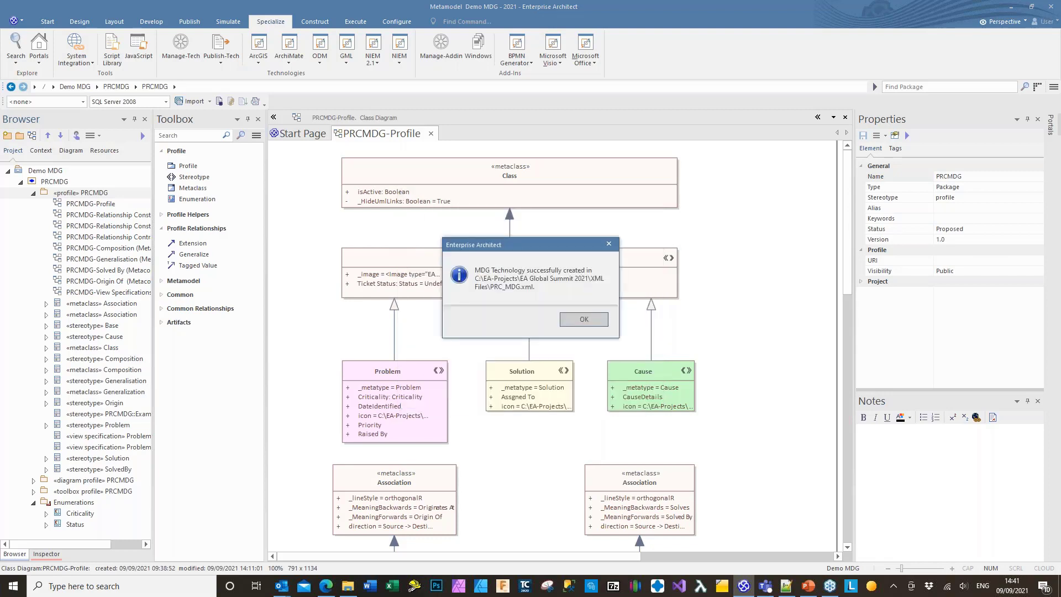
pyautogui.click(594, 323)
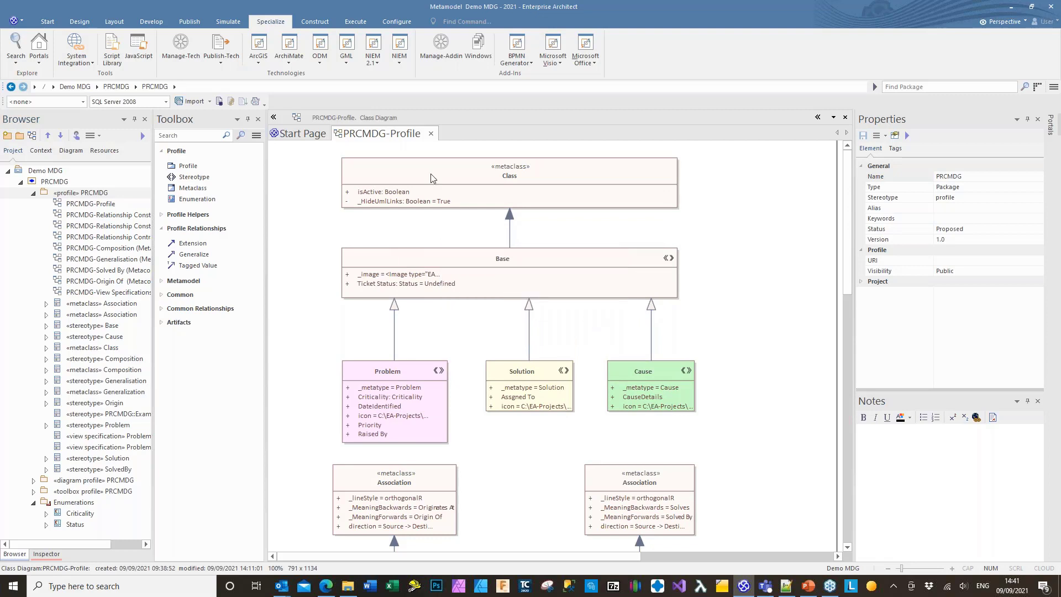
# Open the pinned Metamodel Demo MDG Tester.eapx project
pyautogui.click(307, 134)
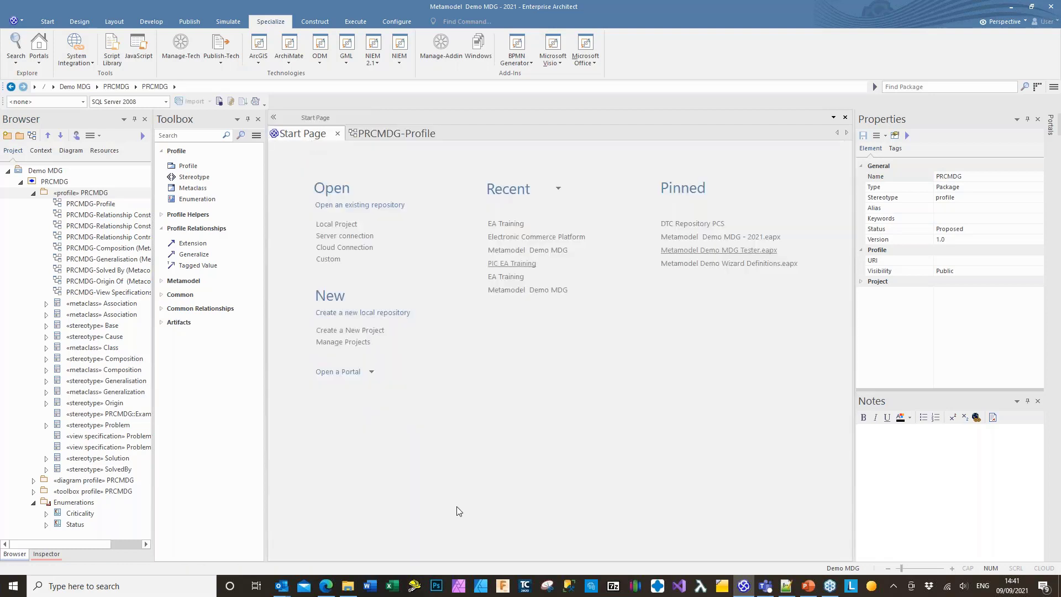
pyautogui.click(695, 264)
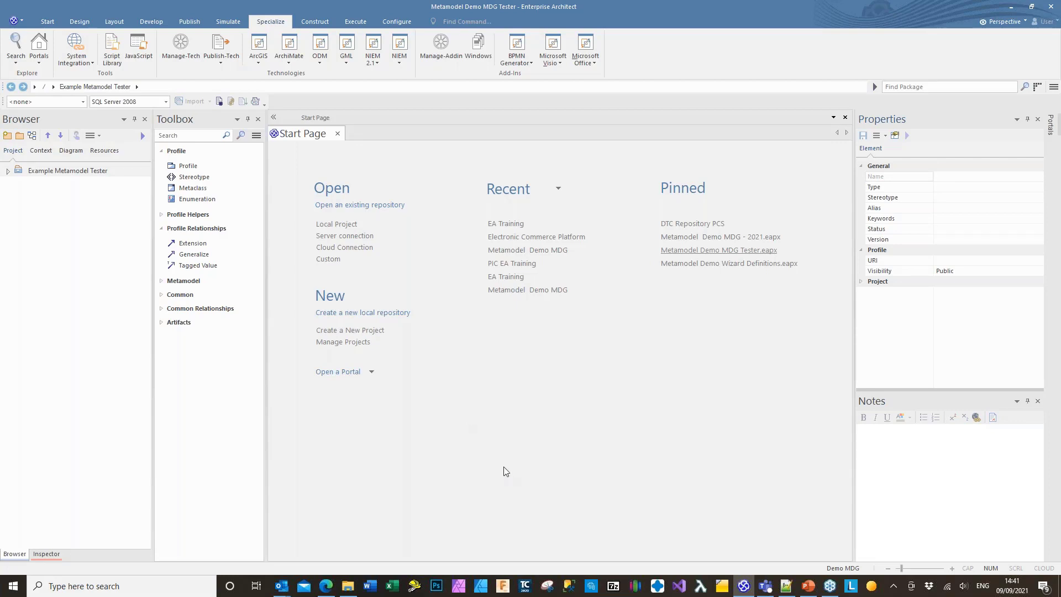
pyautogui.moveTo(243, 119); pyautogui.dragTo(487, 335)
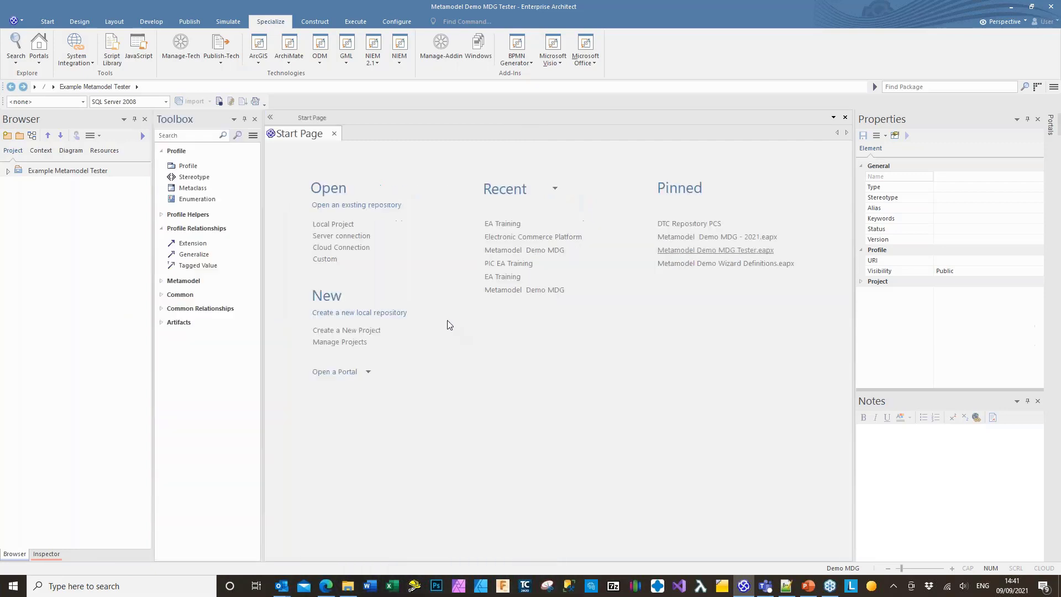
# Import the MDG Technology file PRC_MDG.xml from the EA Global Summit 2021 XML Files folder into the model
pyautogui.click(231, 59)
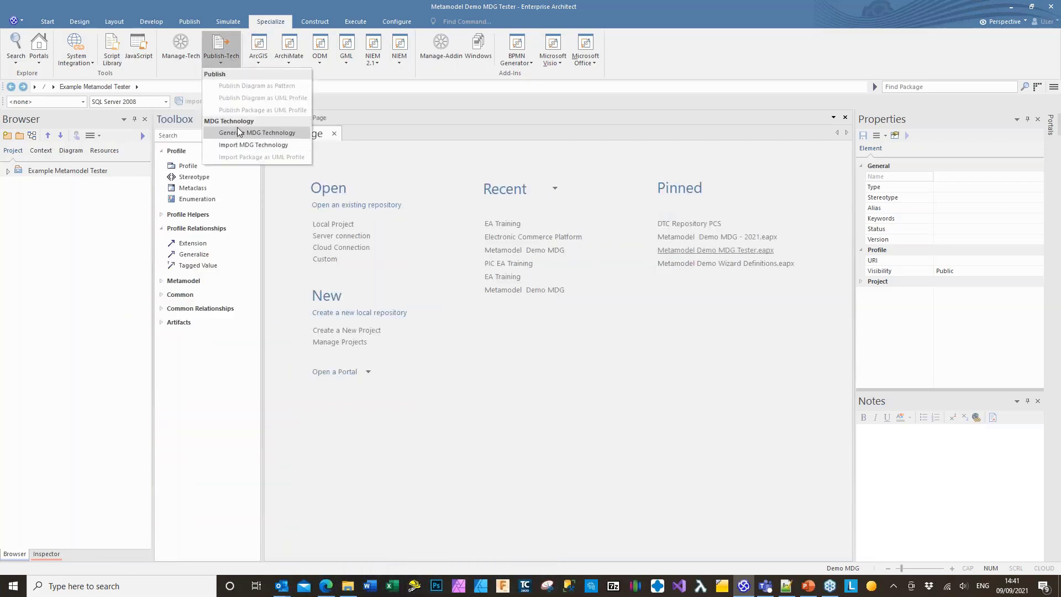
pyautogui.click(235, 144)
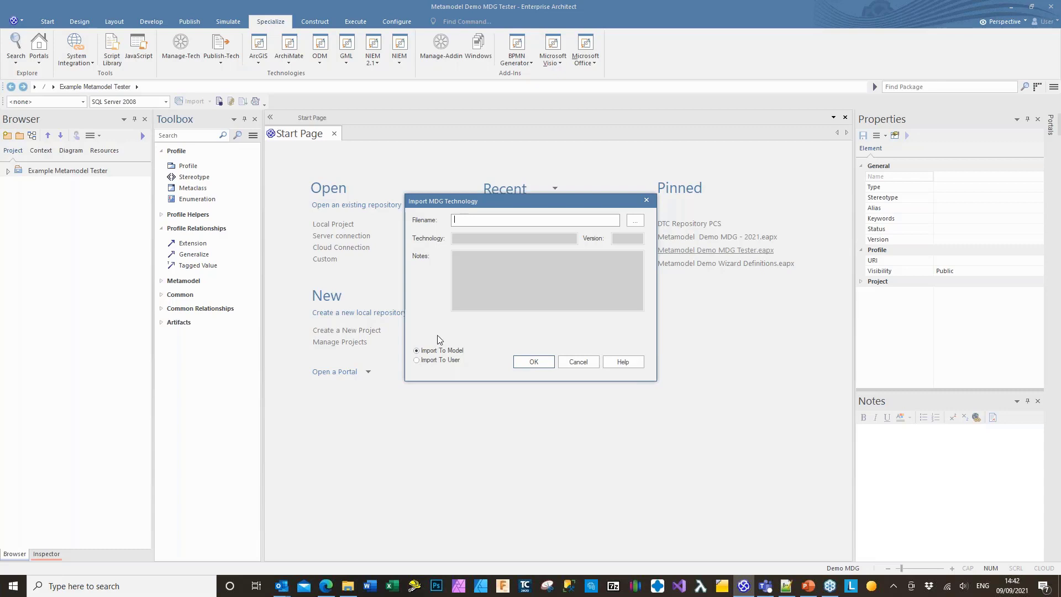
pyautogui.click(641, 224)
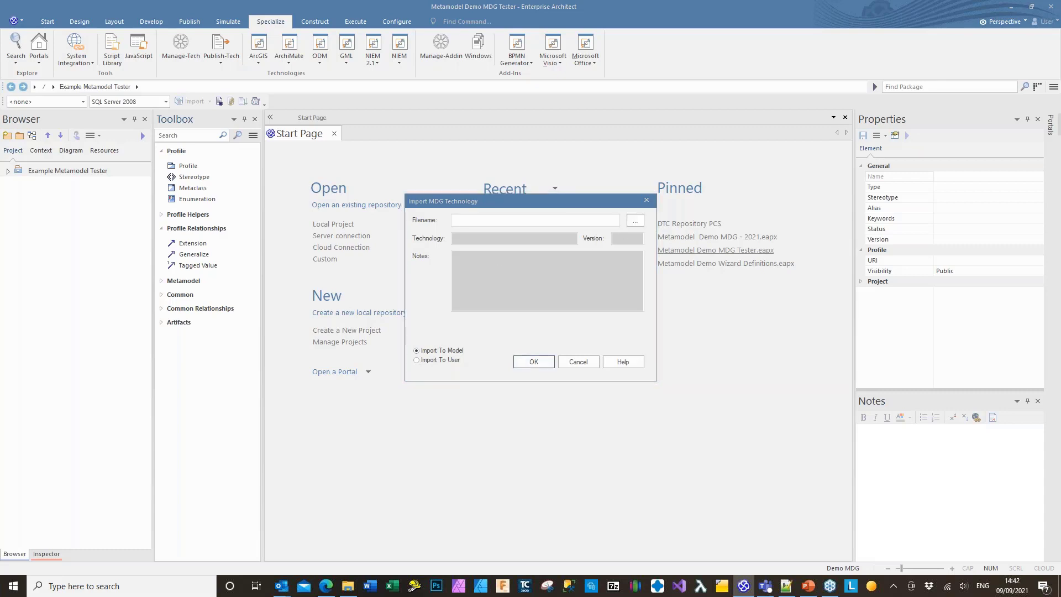
pyautogui.click(591, 314)
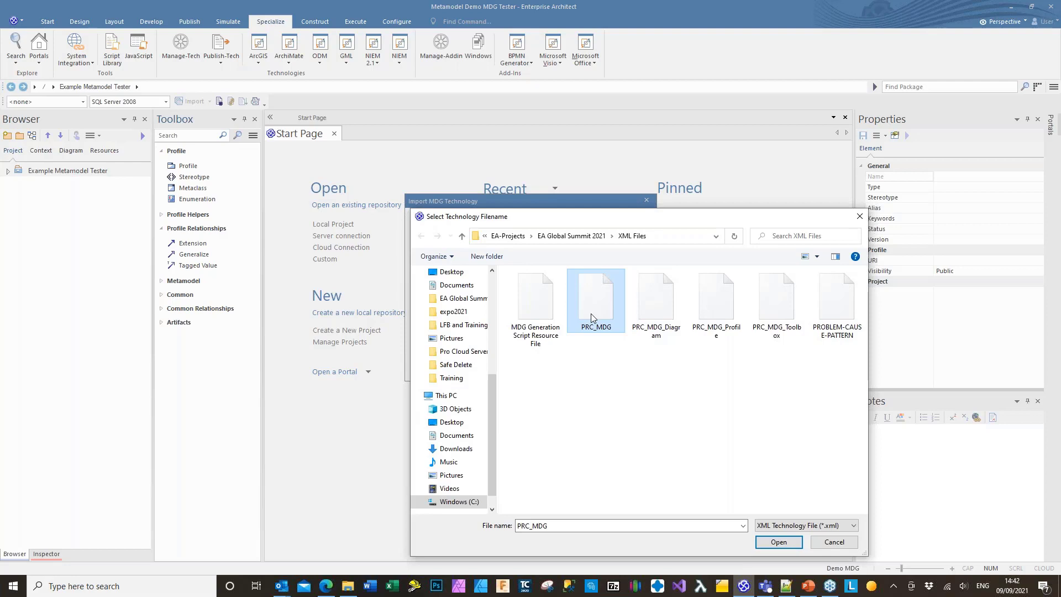
pyautogui.moveTo(641, 221); pyautogui.dragTo(348, 178)
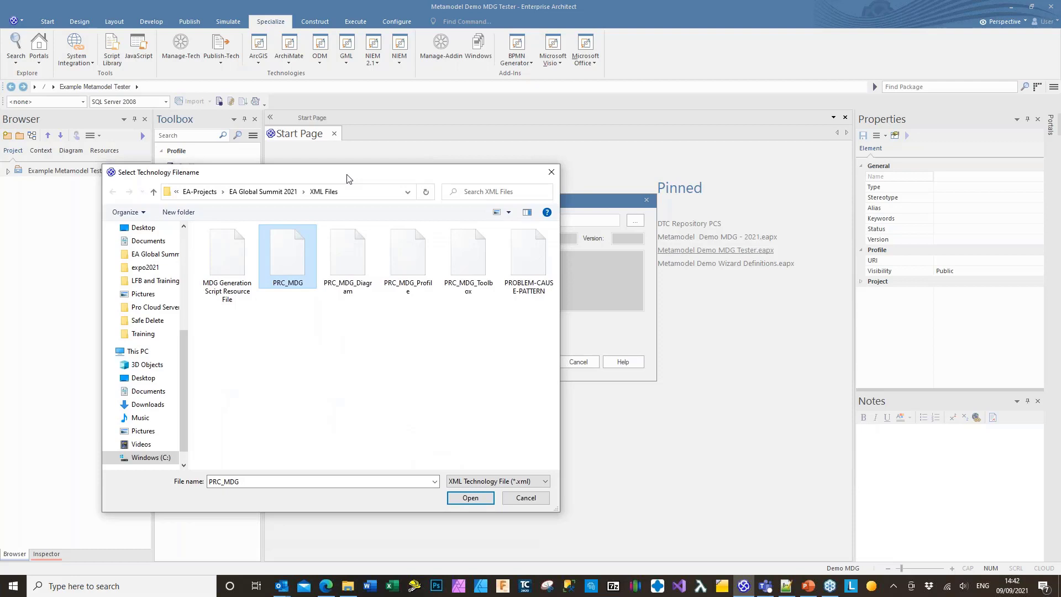
pyautogui.click(471, 498)
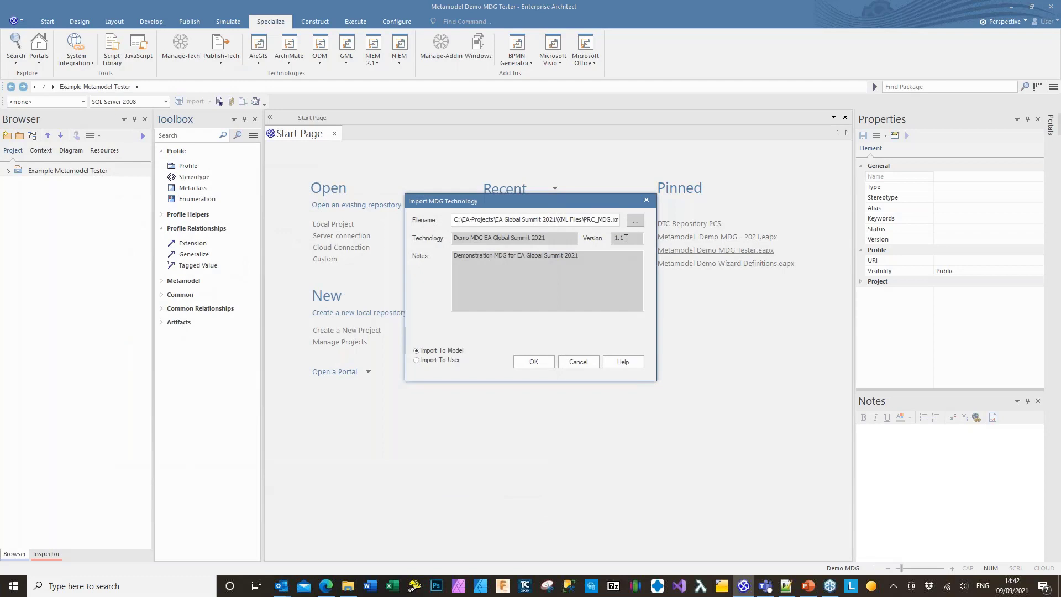
pyautogui.click(542, 363)
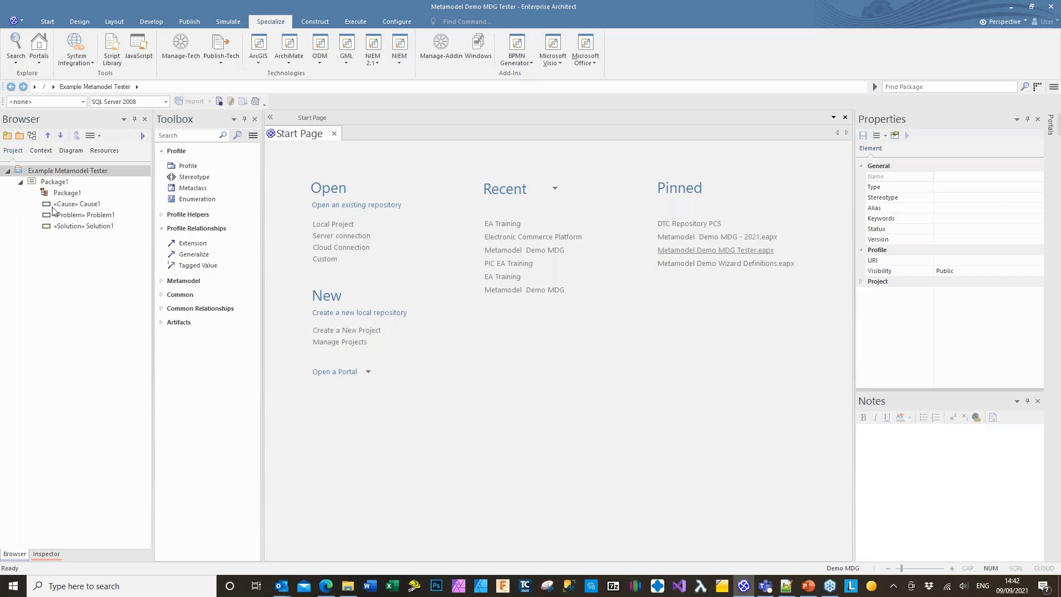
# Open the Package1 diagram and select the Problem1 element to inspect its current properties
pyautogui.click(77, 205)
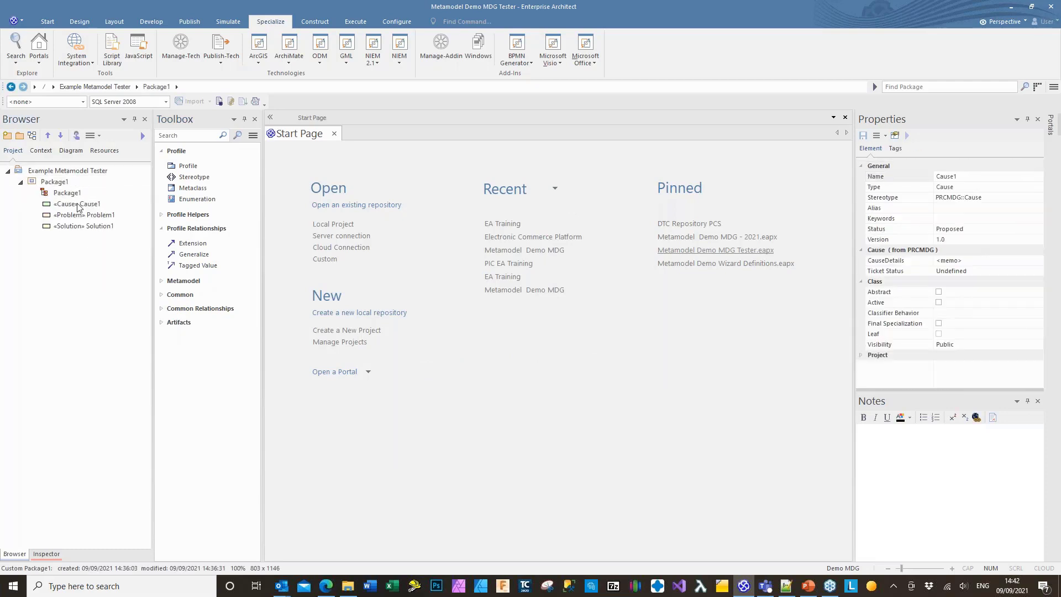
pyautogui.doubleClick(76, 192)
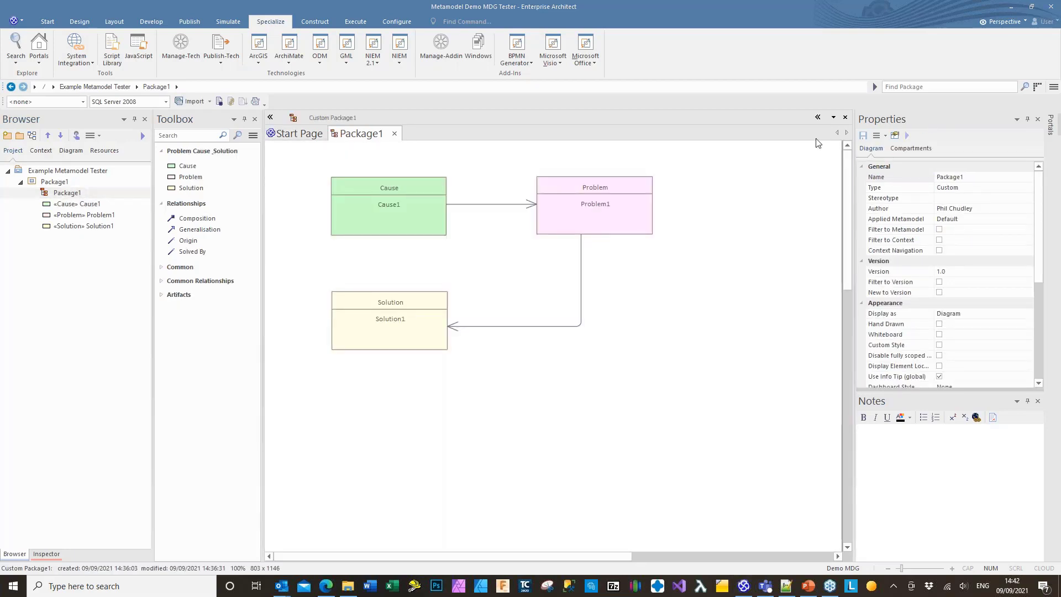
pyautogui.click(582, 209)
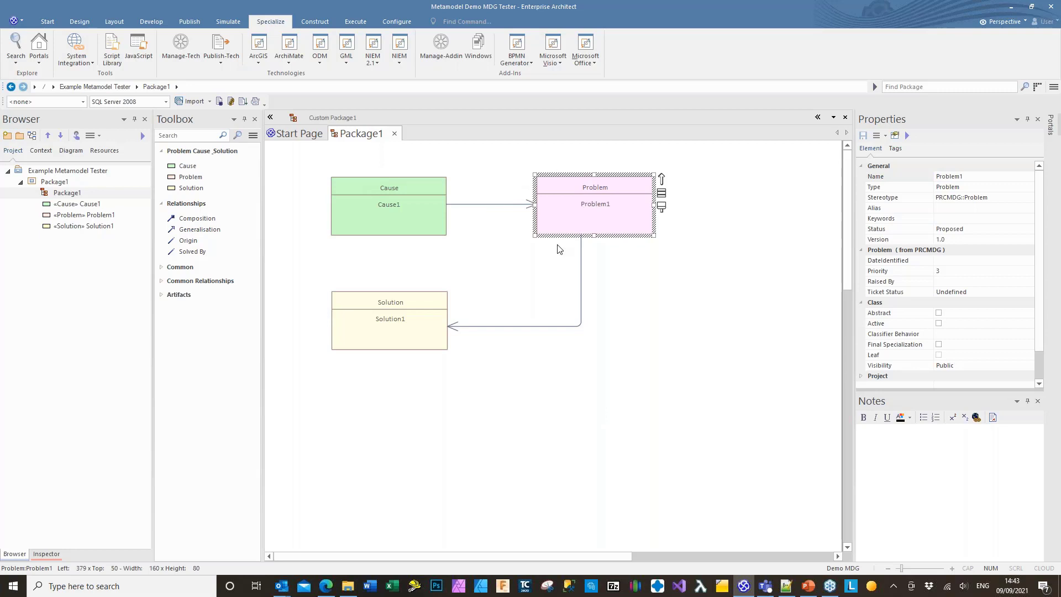
# Synchronize the Problem stereotype so existing Problem elements receive the profile's current tags, and reselect Problem1
pyautogui.rightClick(196, 177)
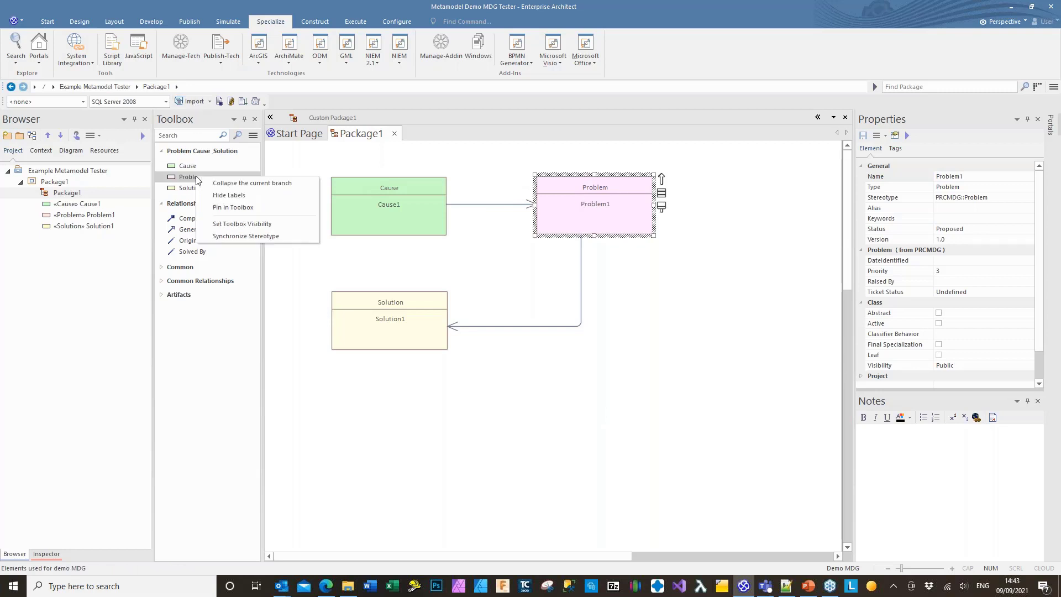
pyautogui.click(226, 237)
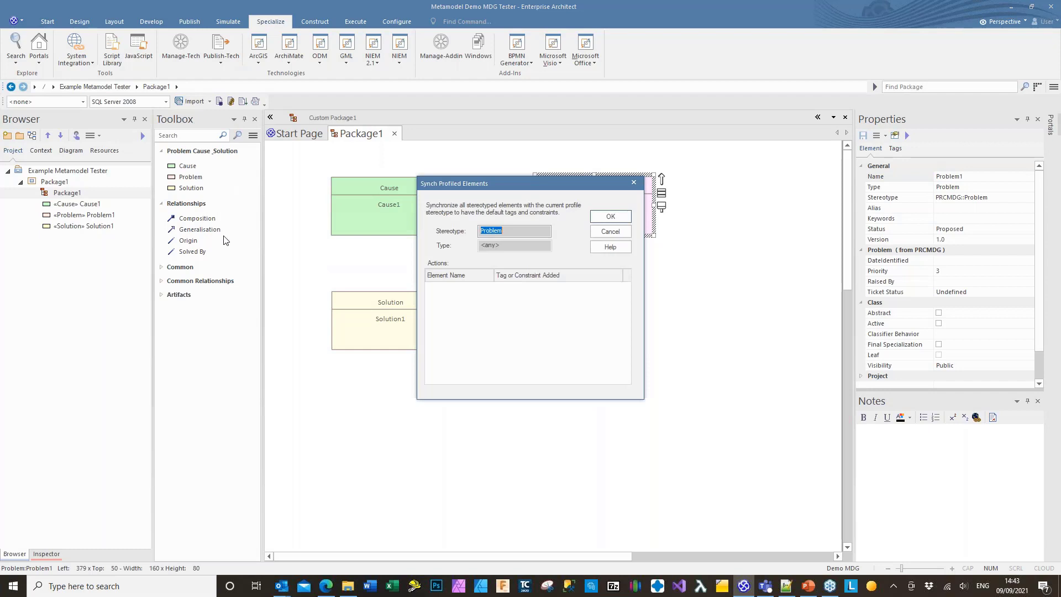
pyautogui.click(611, 216)
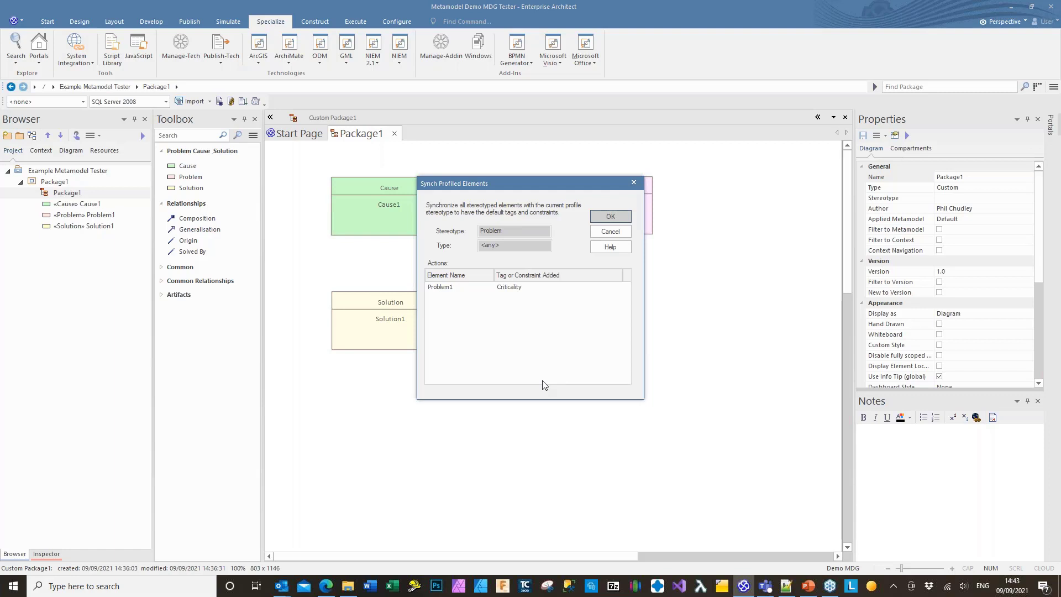
pyautogui.click(611, 232)
pyautogui.click(612, 222)
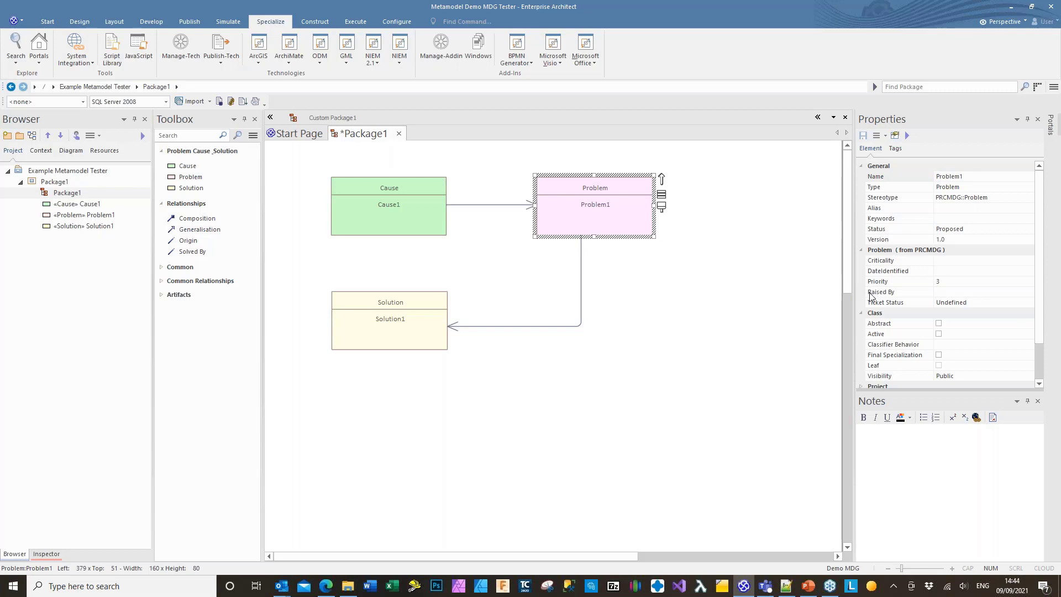
# Examine the Problem1 element's profile properties and compare them with its tags view
pyautogui.click(886, 293)
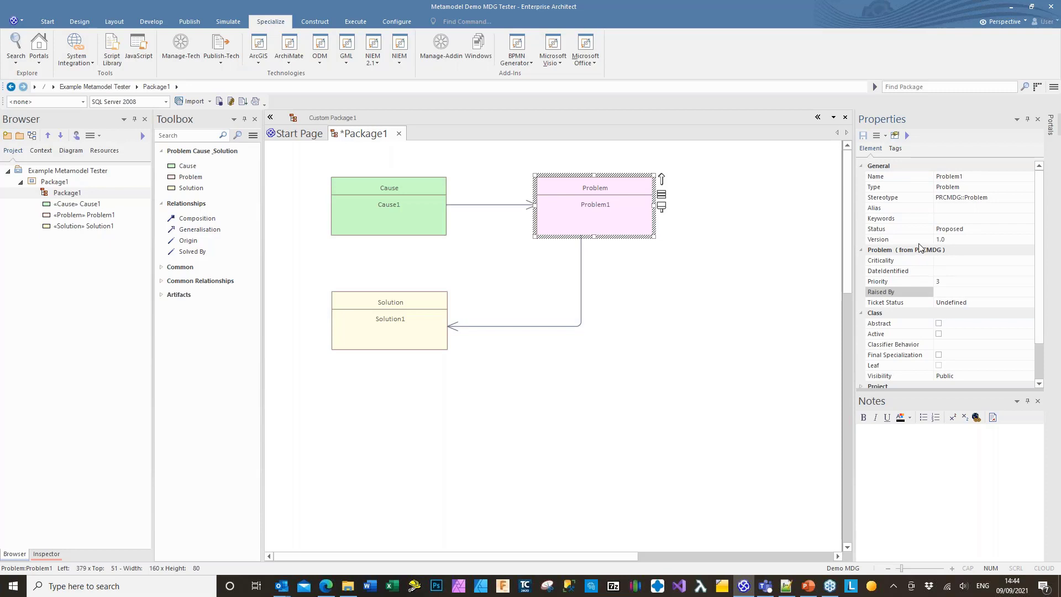
pyautogui.click(896, 149)
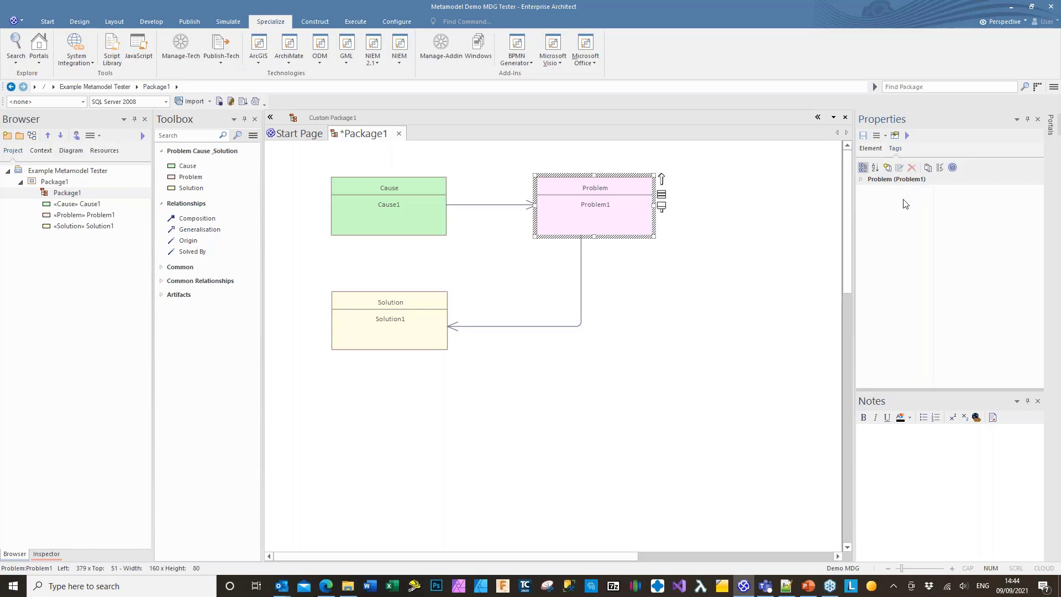
pyautogui.click(871, 148)
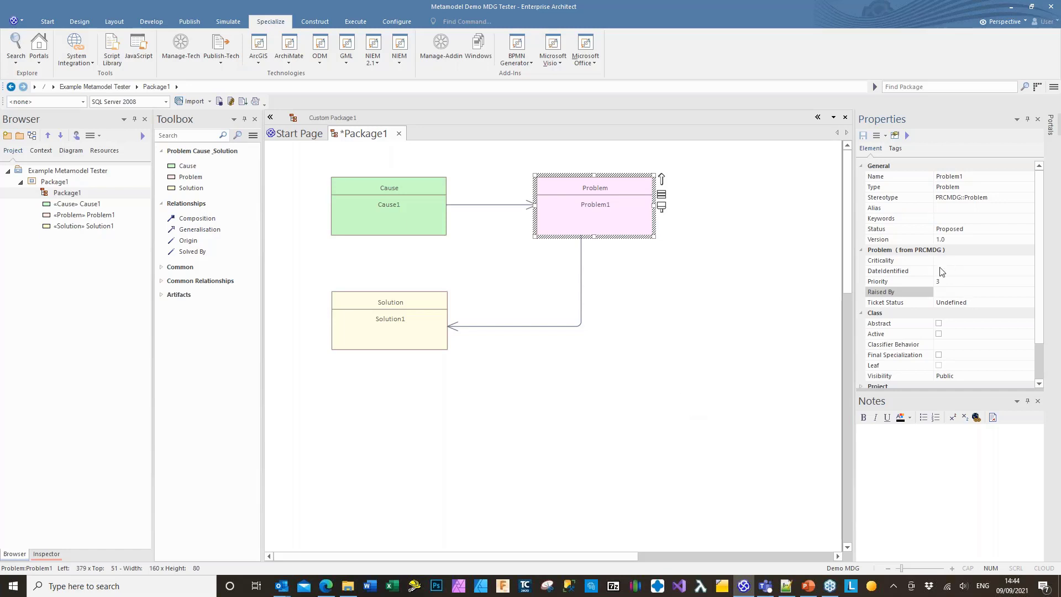
pyautogui.click(894, 149)
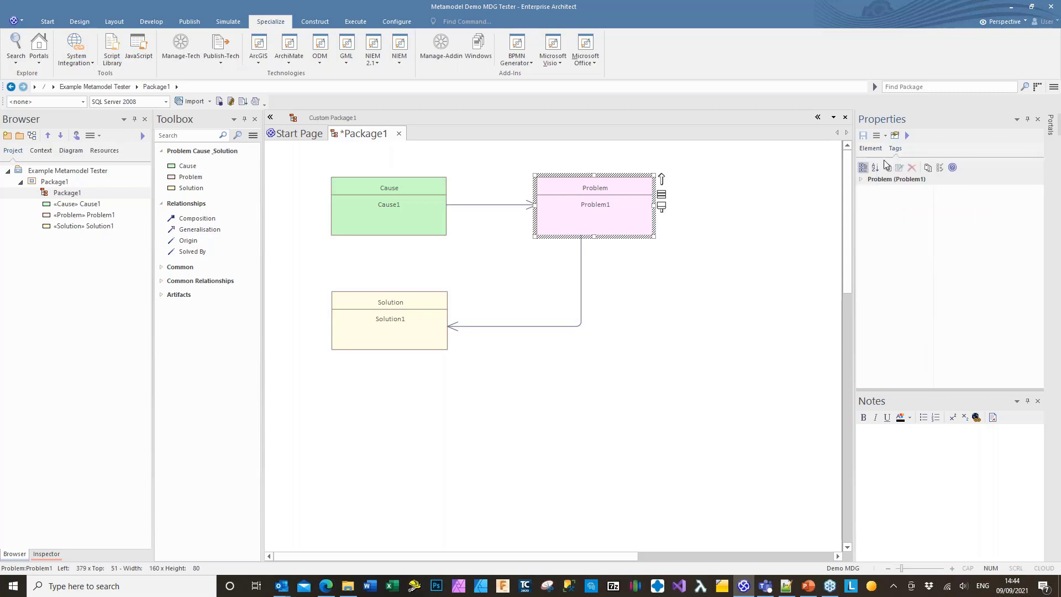
pyautogui.click(871, 149)
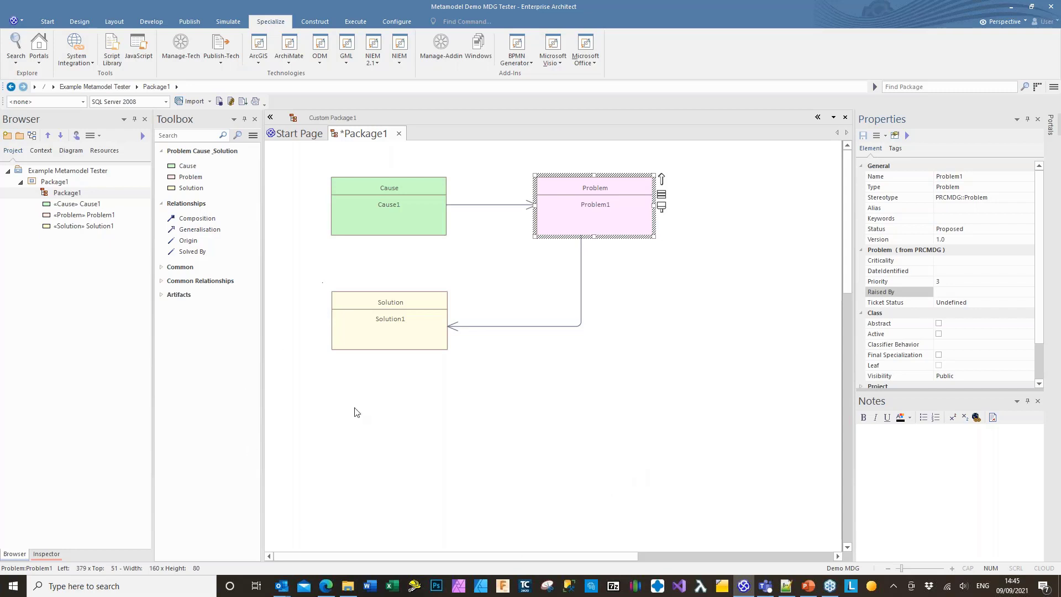
# Save all open diagram changes and switch to the PowerPoint presentation's Shapescripts slide
pyautogui.rightClick(351, 141)
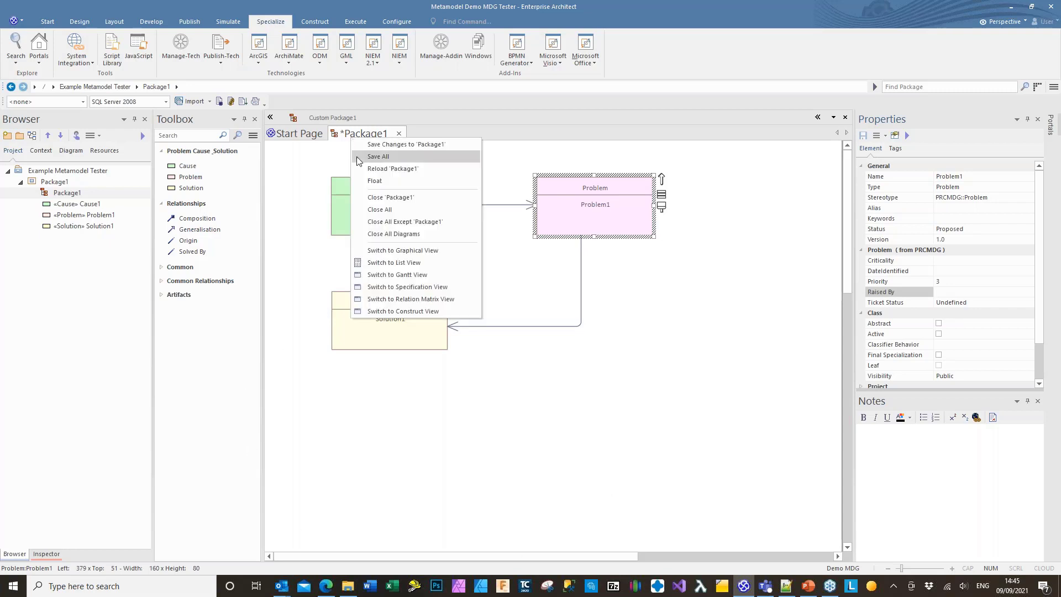
pyautogui.click(362, 155)
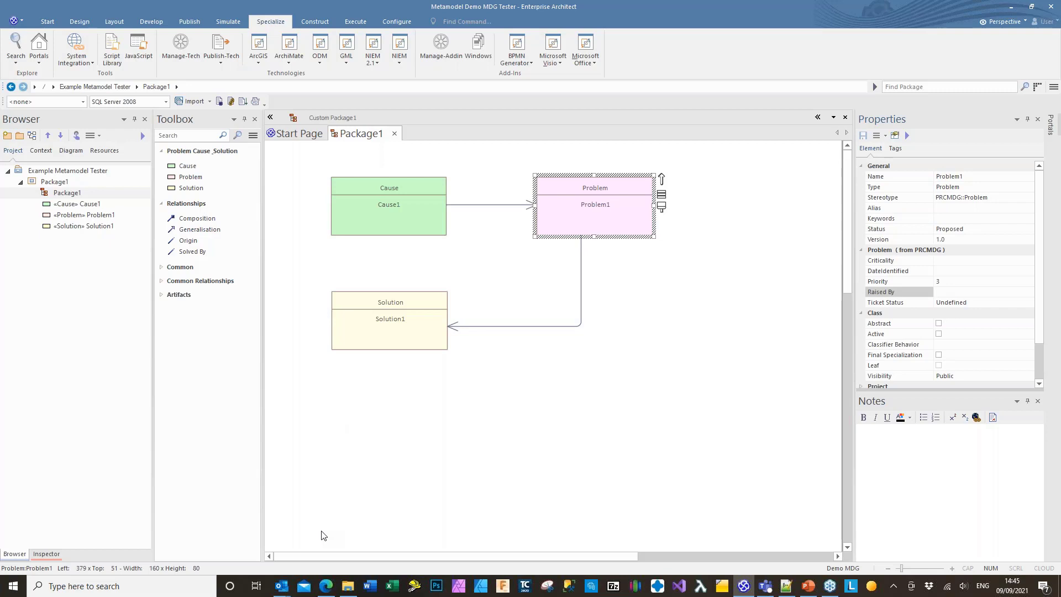
pyautogui.click(809, 587)
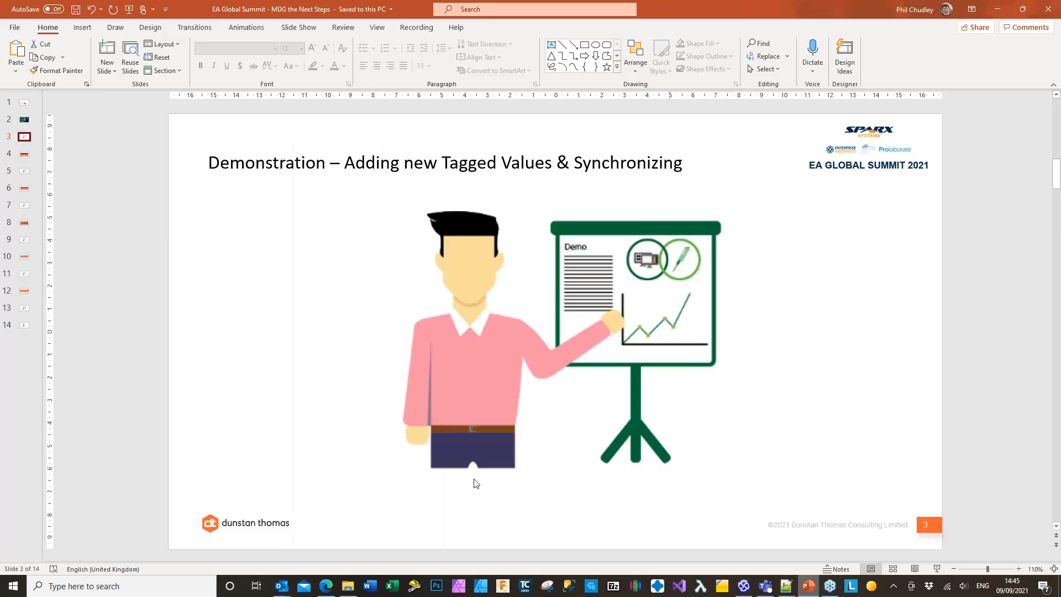
pyautogui.click(25, 154)
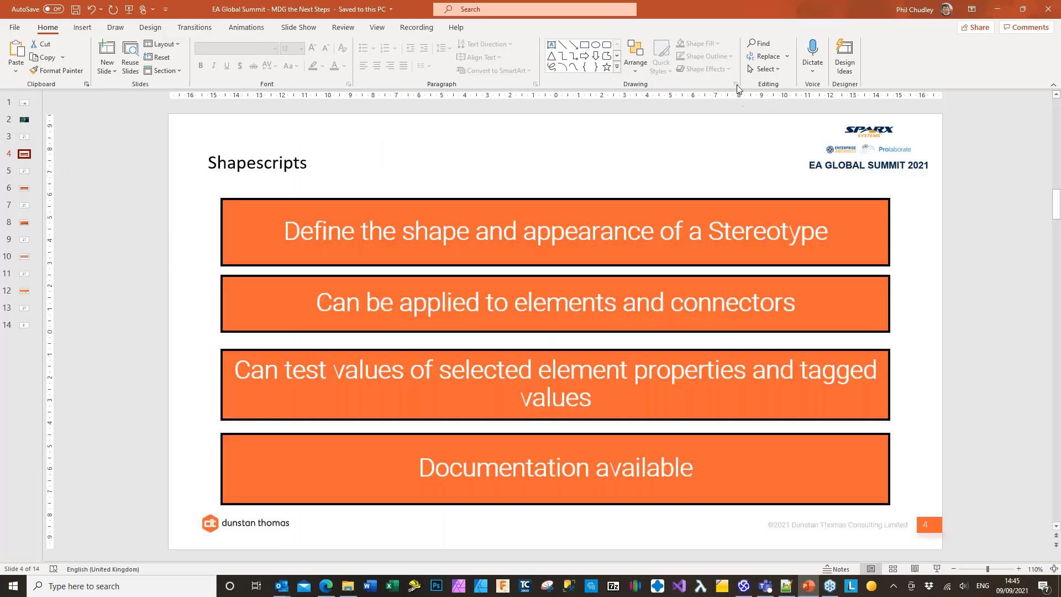
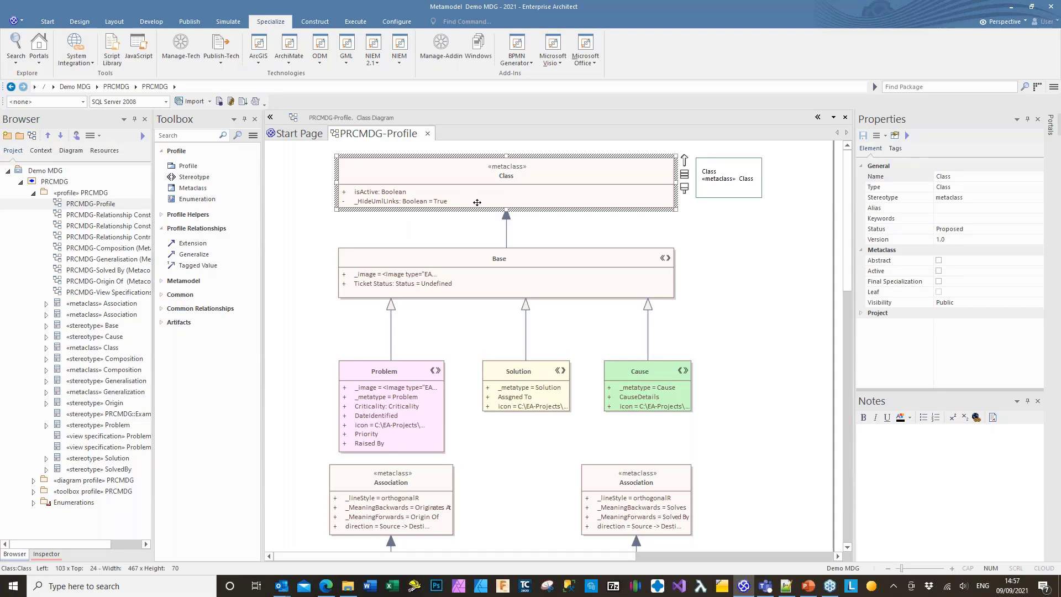
# Add an attribute named _subtypeProperty with type String to the Class metaclass in the PRCMDG-Profile diagram
pyautogui.rightClick(477, 203)
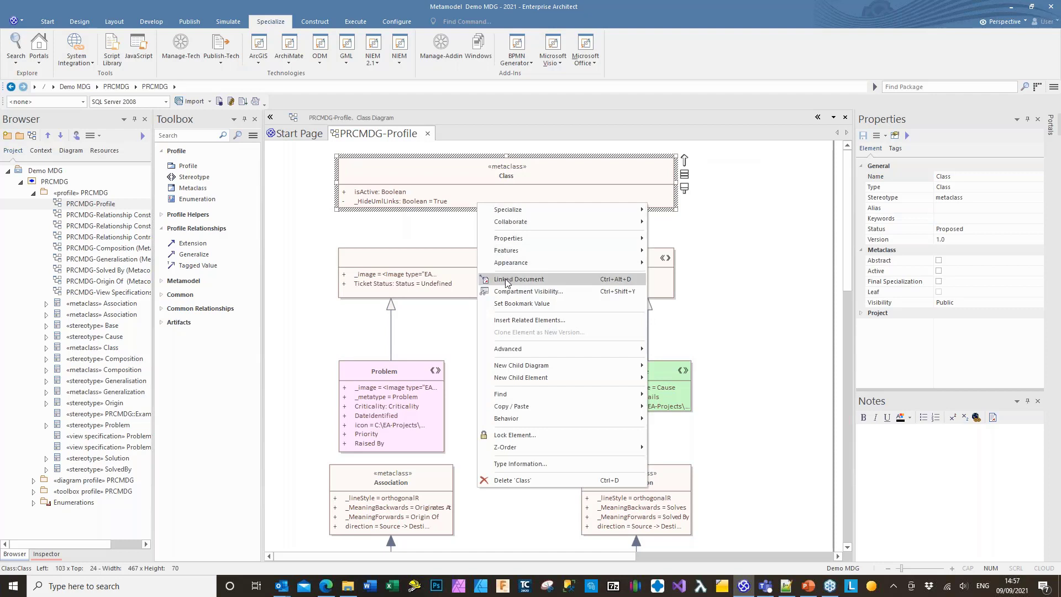
pyautogui.moveTo(499, 255)
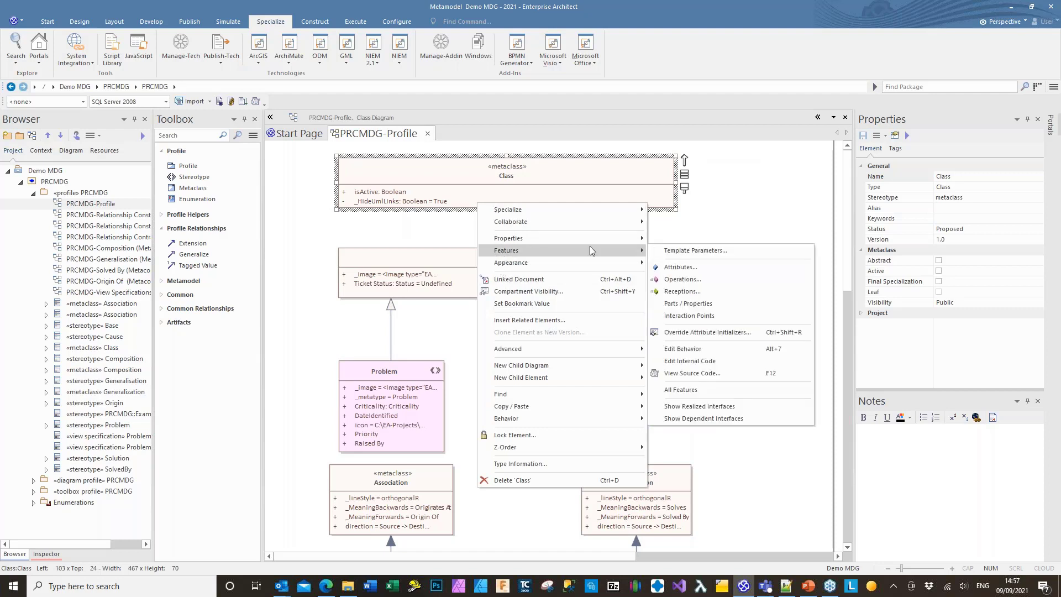
pyautogui.click(669, 269)
pyautogui.click(185, 440)
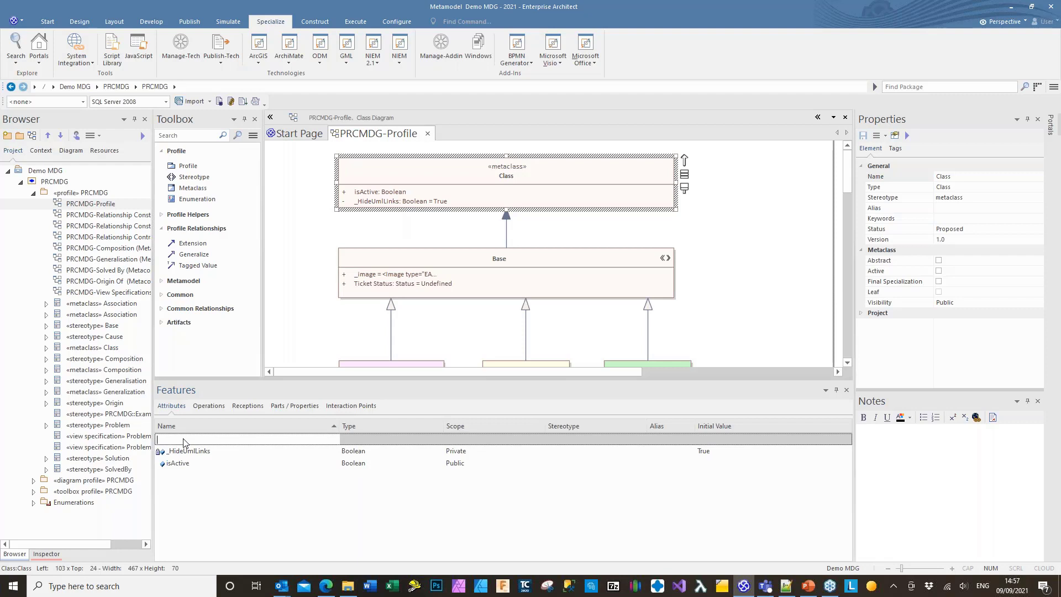
pyautogui.write('_subtypeProperty')
pyautogui.press('Left')
pyautogui.press('Left')
pyautogui.press('BackSpace')
pyautogui.click(362, 442)
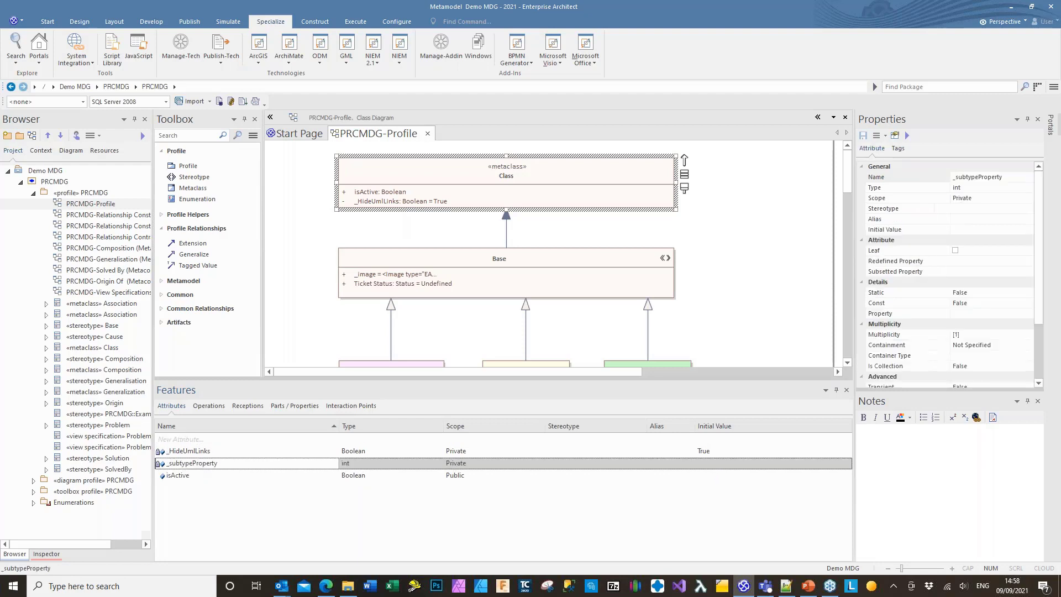
pyautogui.click(439, 463)
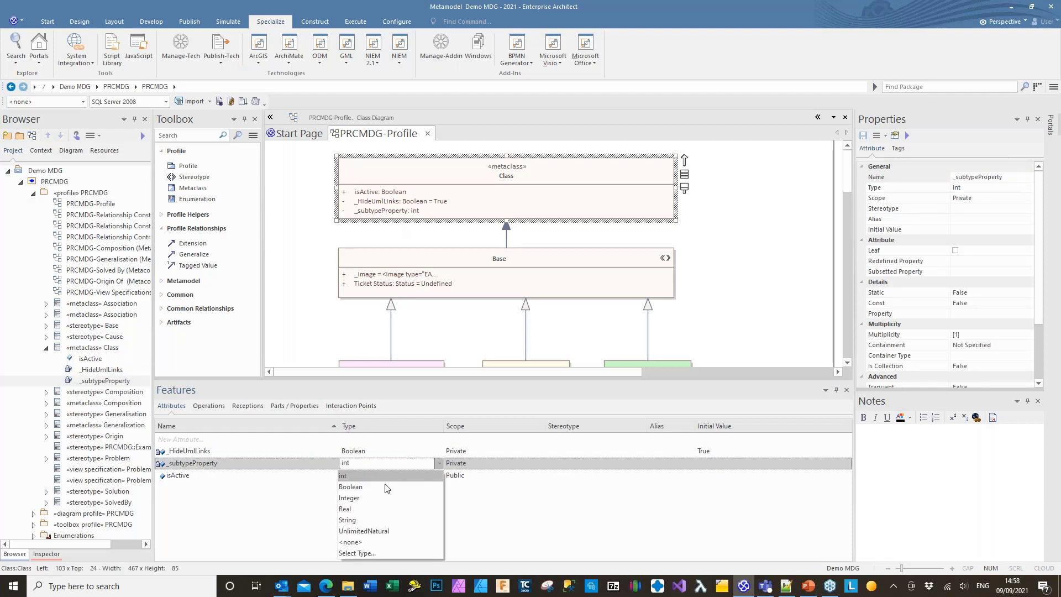
pyautogui.click(346, 521)
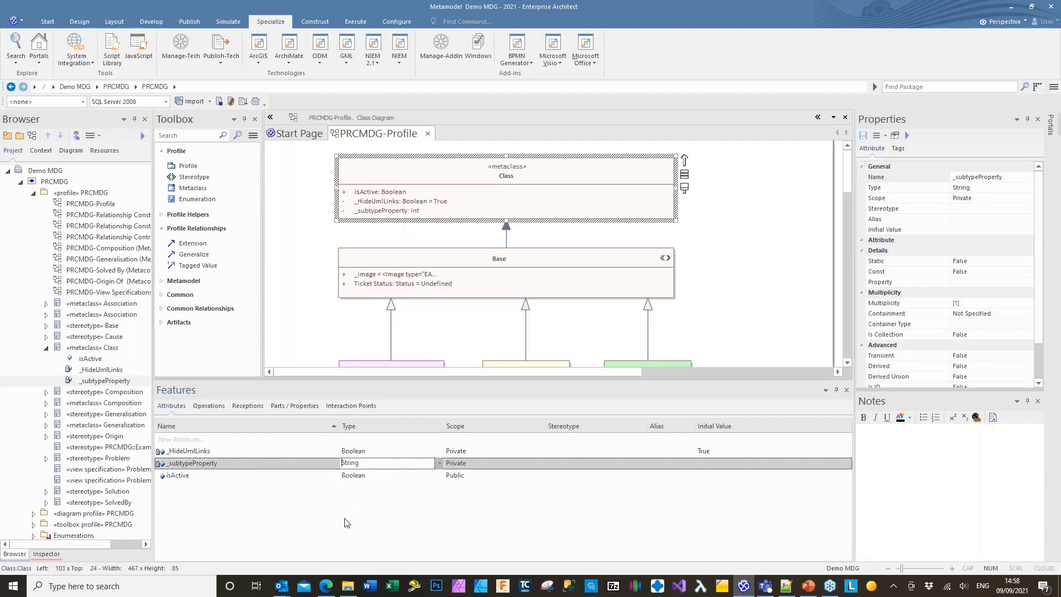
# Set the initial value of the Class metaclass's _subtypeProperty attribute to PRCMDG::Problem::Criticality and close the features view
pyautogui.click(720, 466)
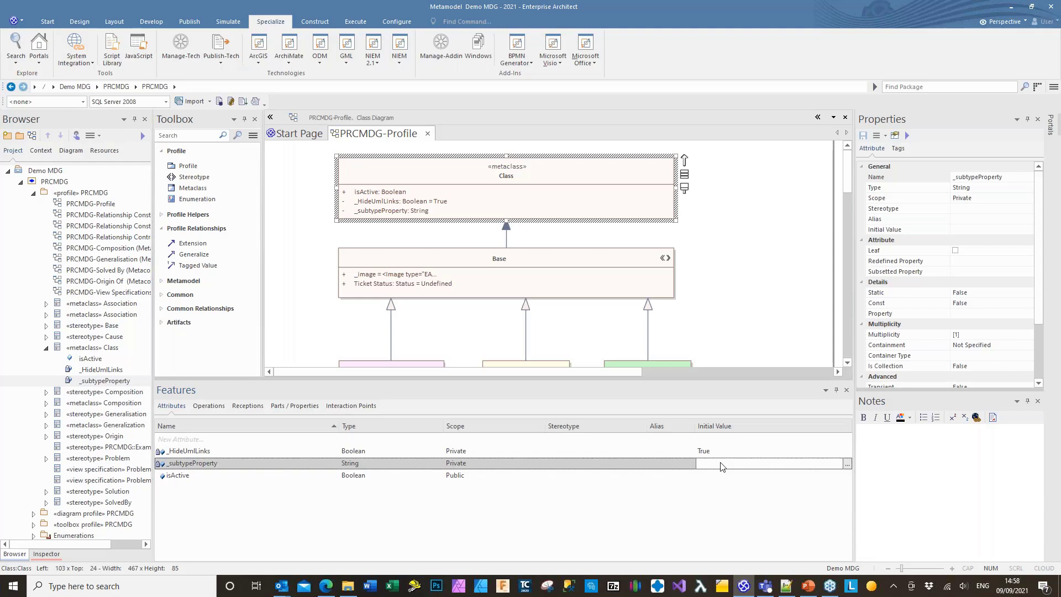
pyautogui.click(847, 464)
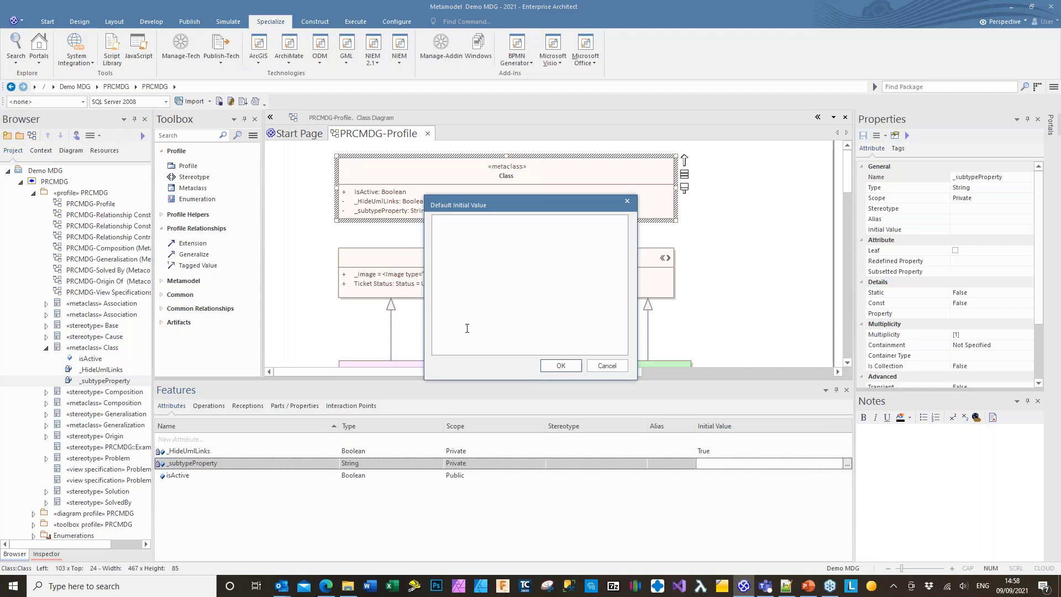
pyautogui.write('PRCMDG:pRProblem::Crticalityi')
pyautogui.moveTo(517, 227); pyautogui.dragTo(491, 224)
pyautogui.click(543, 302)
pyautogui.click(562, 365)
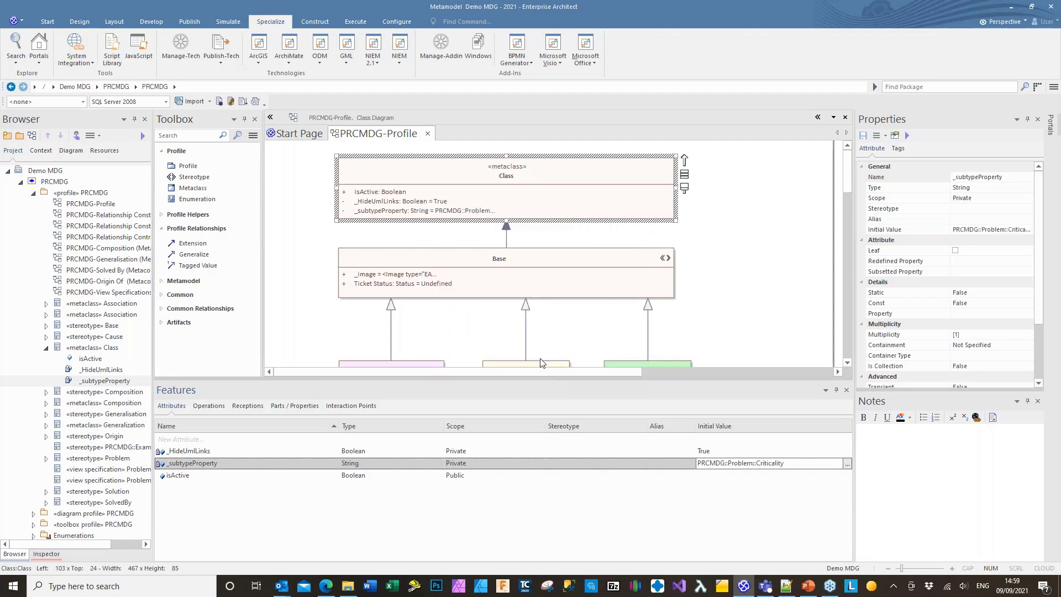
pyautogui.click(846, 392)
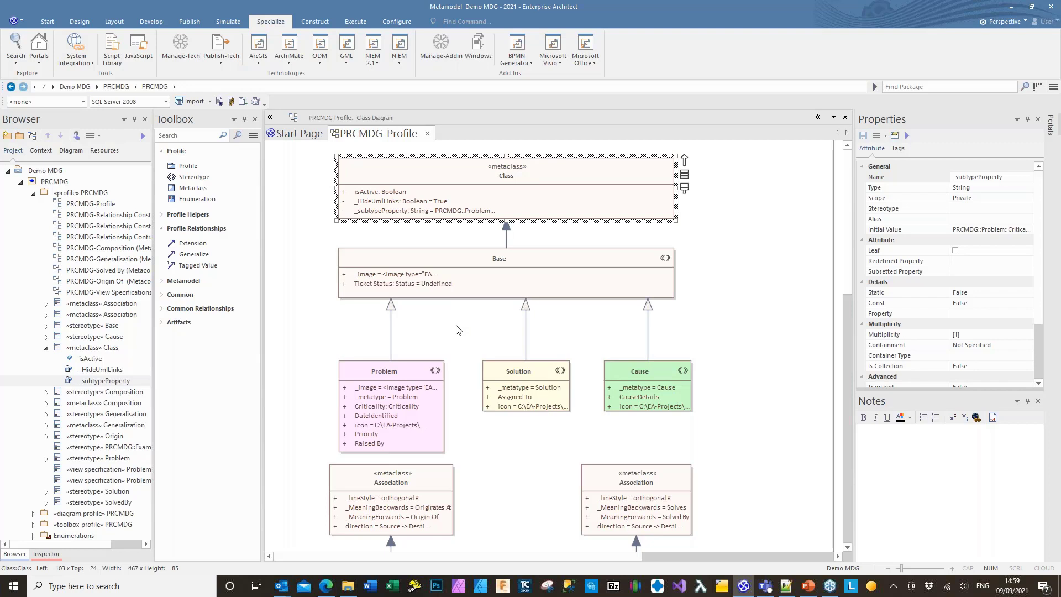
# Connect the Problem stereotype directly to the Class metaclass with an Extension relationship
pyautogui.click(392, 327)
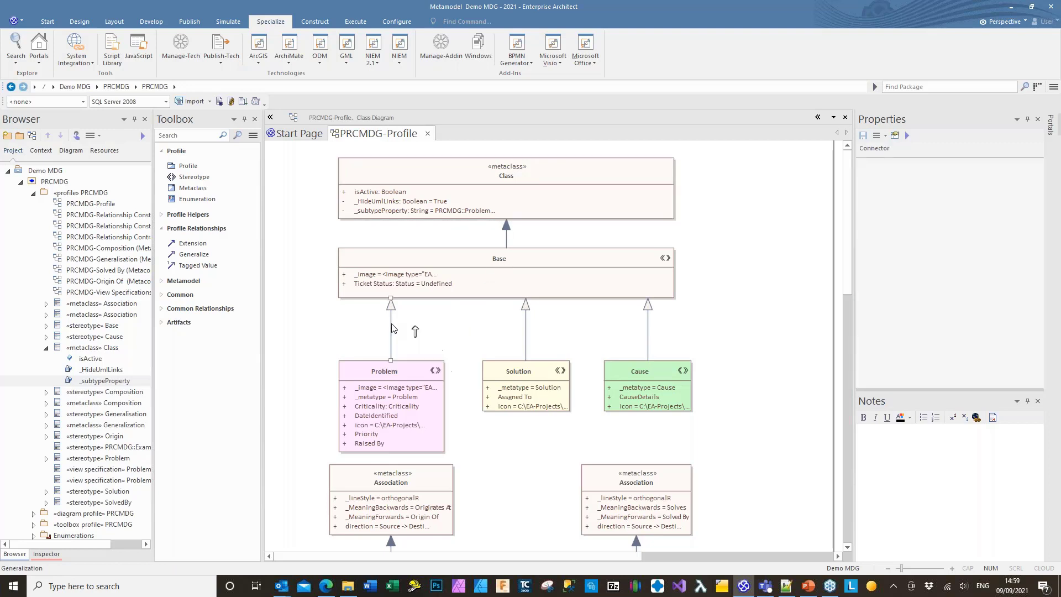
pyautogui.click(480, 269)
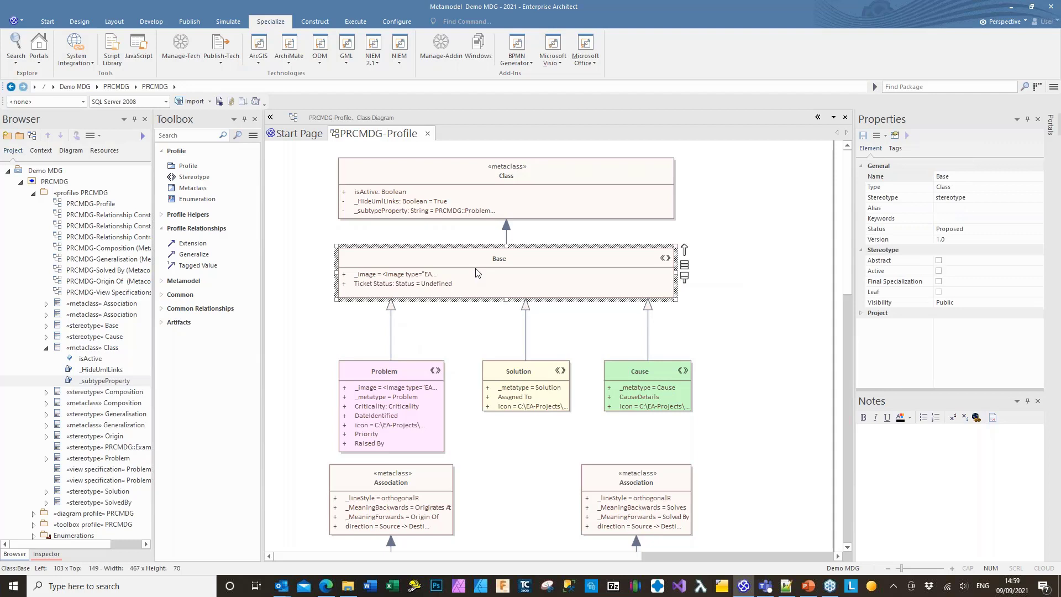
pyautogui.click(495, 213)
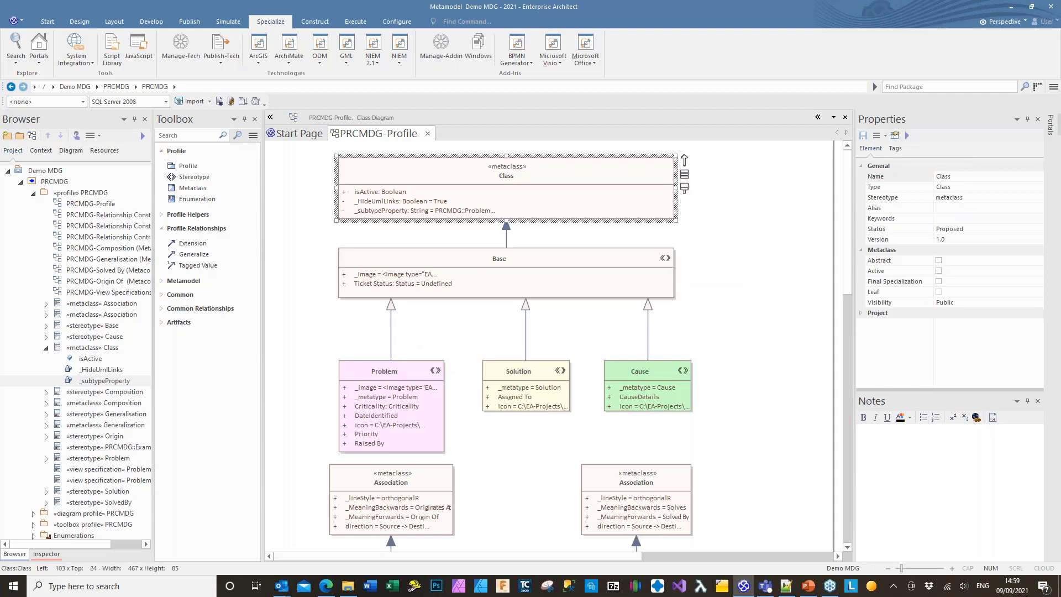
pyautogui.click(392, 327)
pyautogui.click(434, 377)
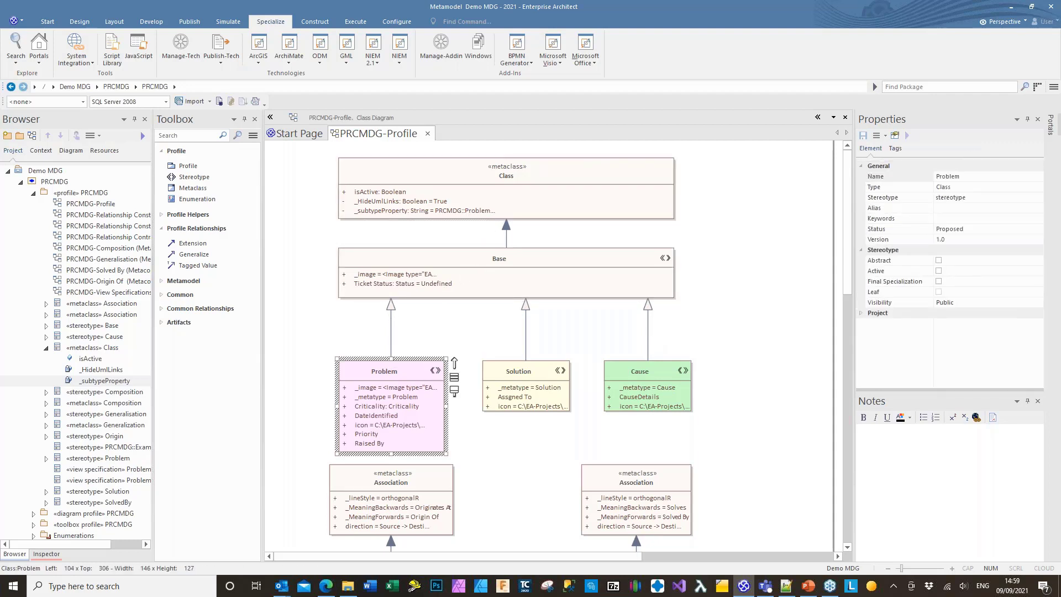
pyautogui.moveTo(454, 363); pyautogui.dragTo(386, 185)
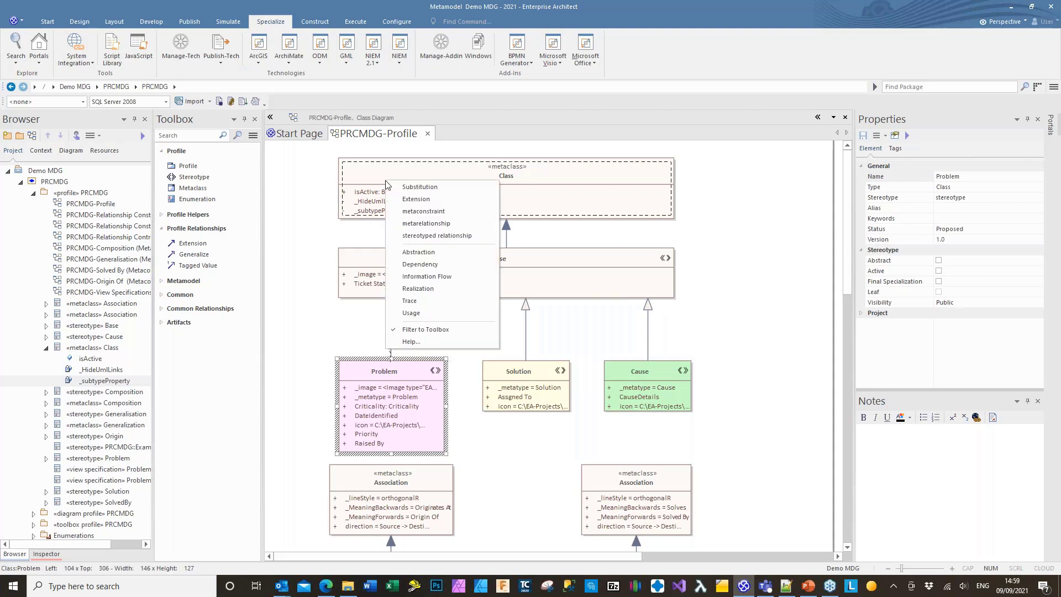
pyautogui.click(416, 199)
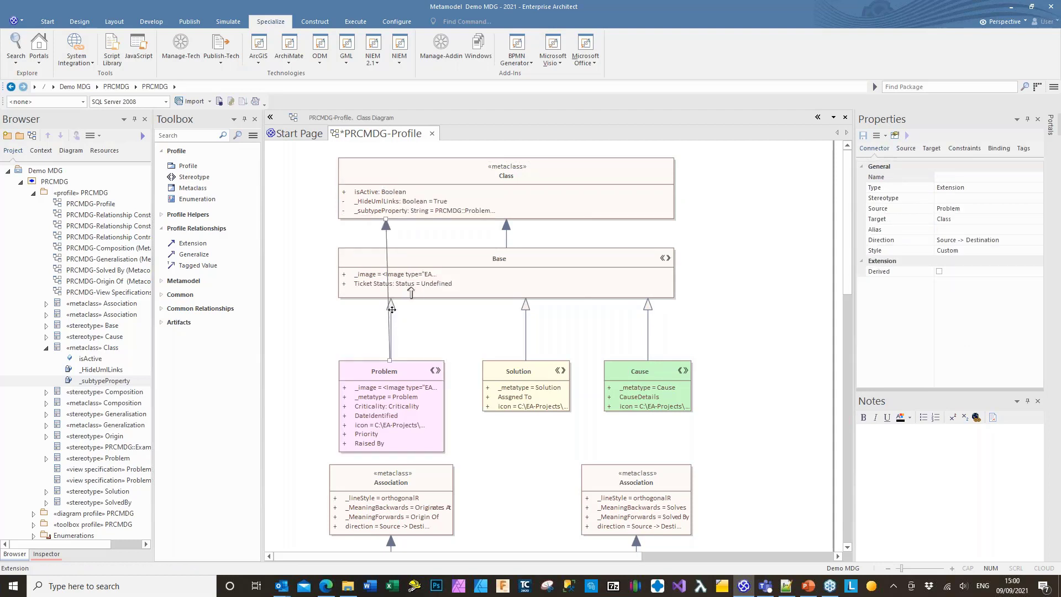
# Shift the new Extension connector aside and hide the Generalization connector between Problem and Base
pyautogui.moveTo(392, 326); pyautogui.dragTo(380, 322)
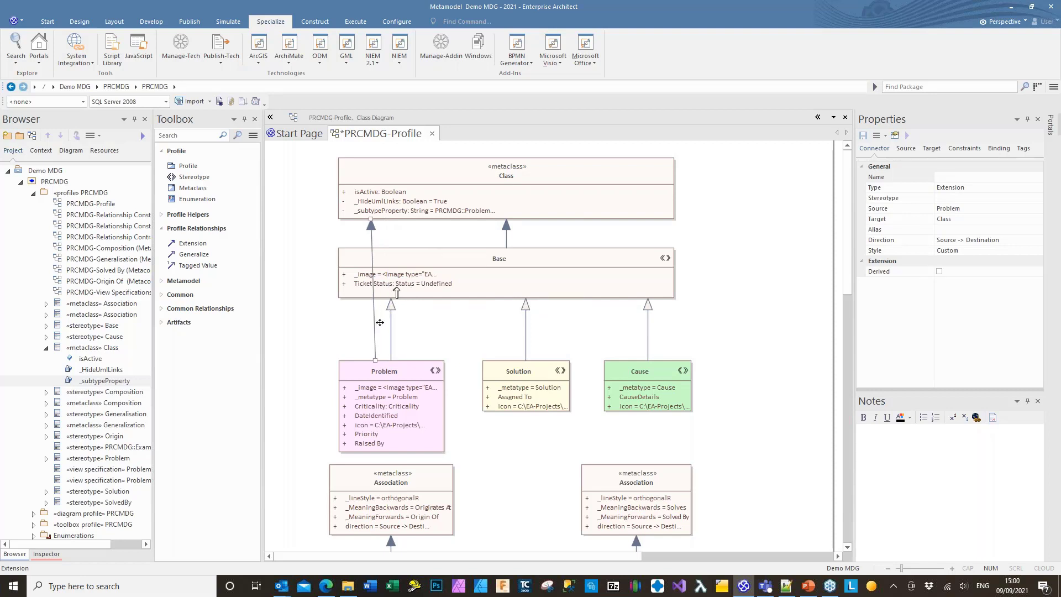
pyautogui.click(392, 325)
pyautogui.press('Delete')
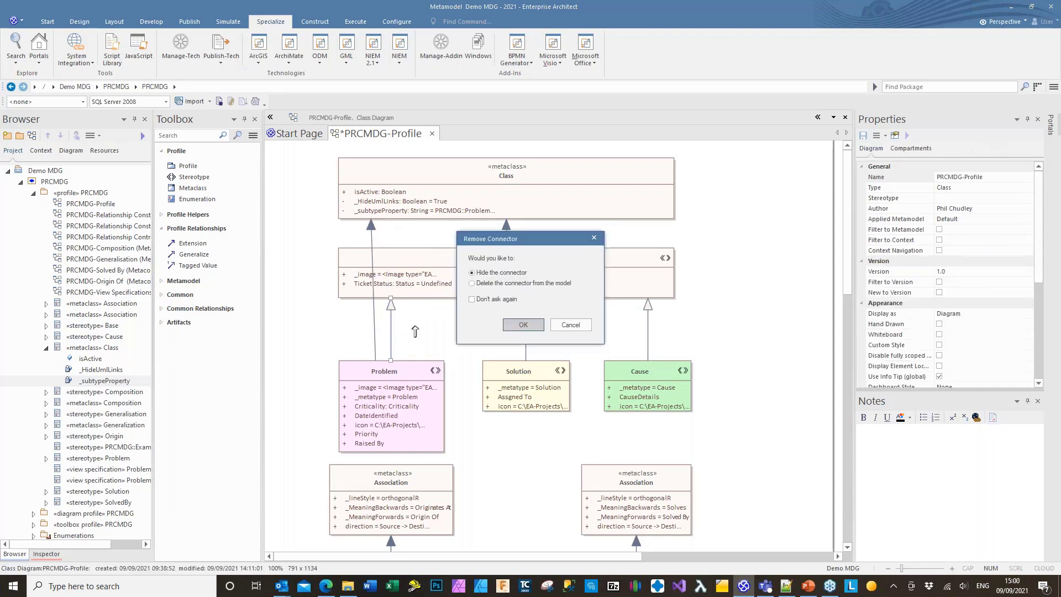
pyautogui.click(534, 326)
# Narrow the Base stereotype from its left edge so it clears the Problem-to-Class Extension, and reposition that connector slightly
pyautogui.click(425, 275)
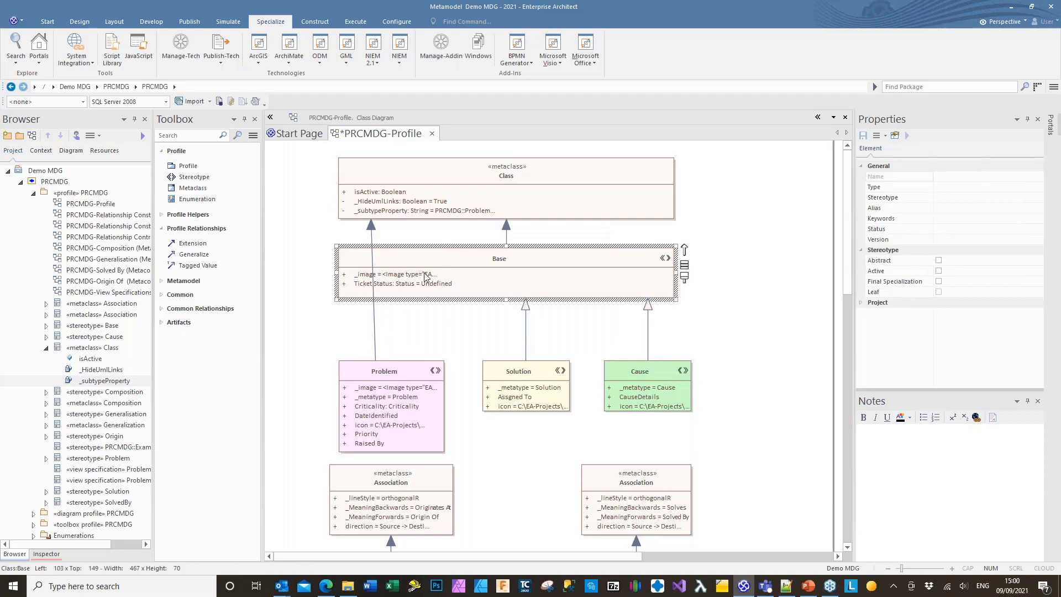
pyautogui.moveTo(350, 273); pyautogui.dragTo(438, 273)
pyautogui.click(562, 323)
pyautogui.click(555, 323)
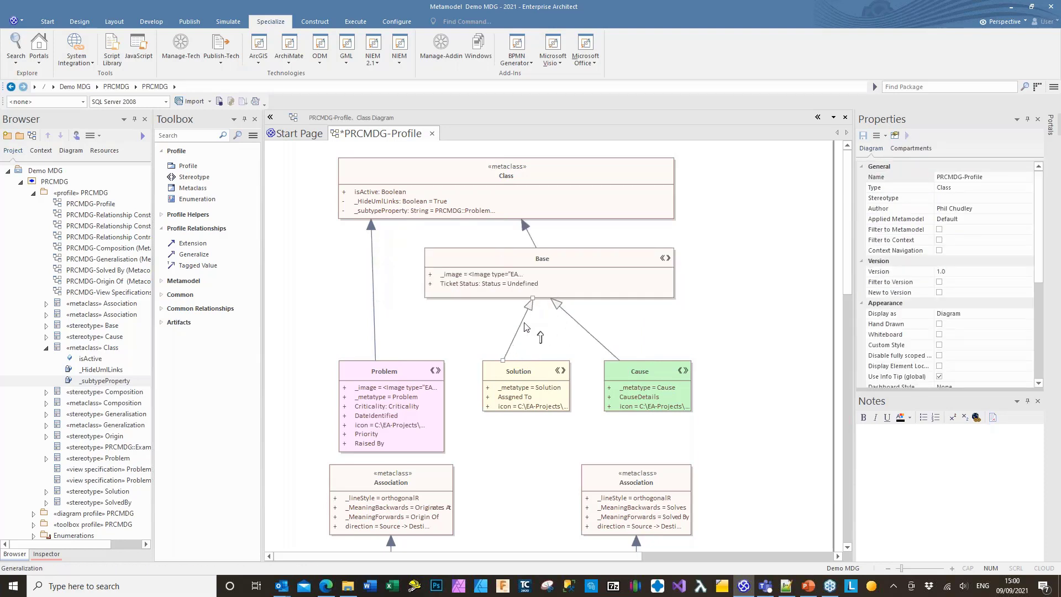
pyautogui.click(369, 220)
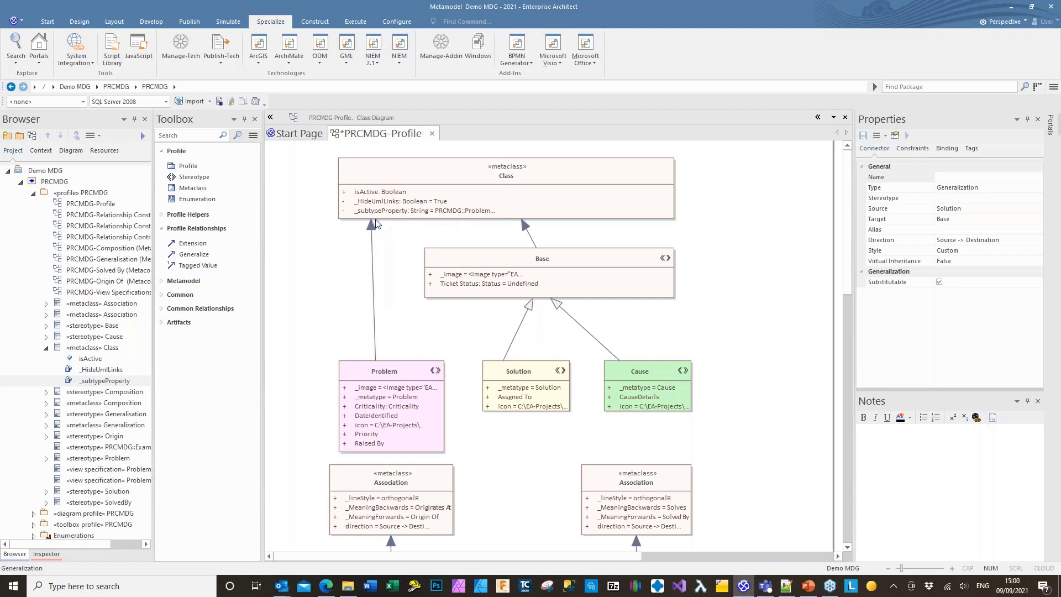
pyautogui.moveTo(373, 225); pyautogui.dragTo(380, 225)
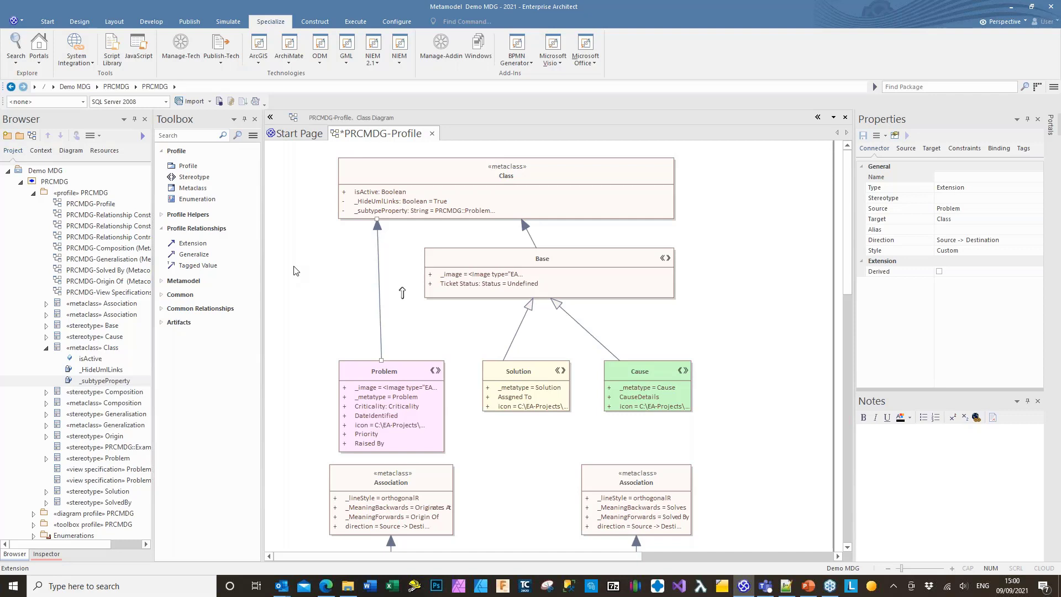
# Save all diagram changes and publish the PRCMDG profile package as a UML profile, overwriting the existing PRC_MDG_Profile file
pyautogui.rightClick(352, 137)
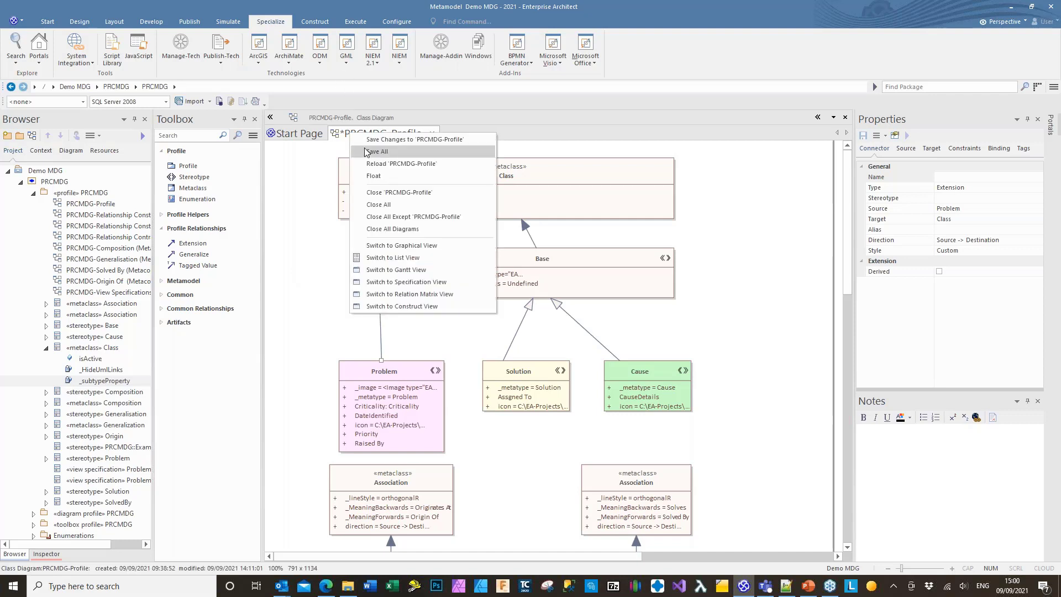
pyautogui.click(366, 152)
pyautogui.click(86, 194)
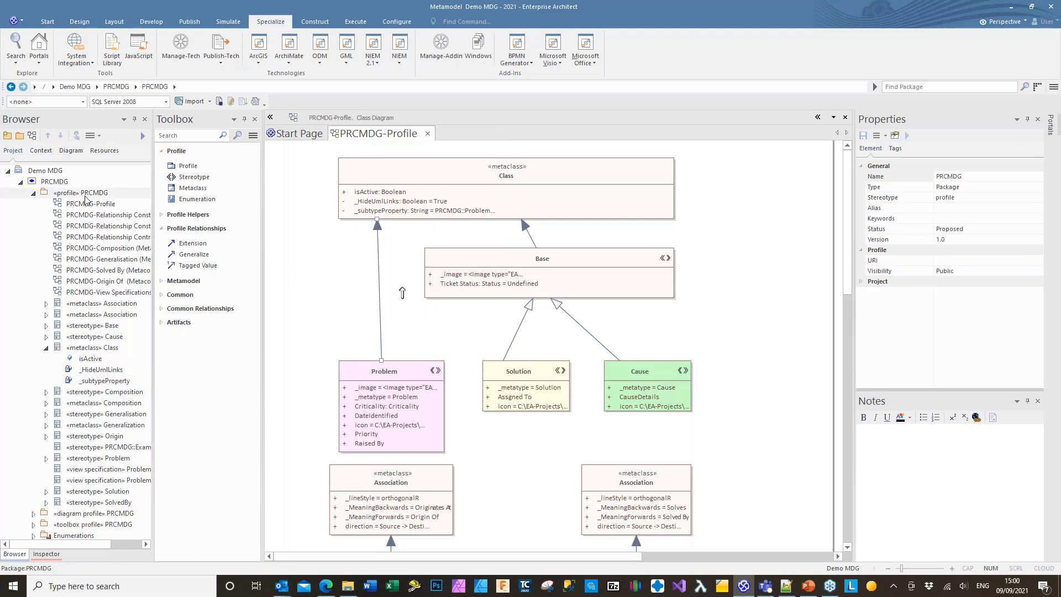
pyautogui.click(221, 53)
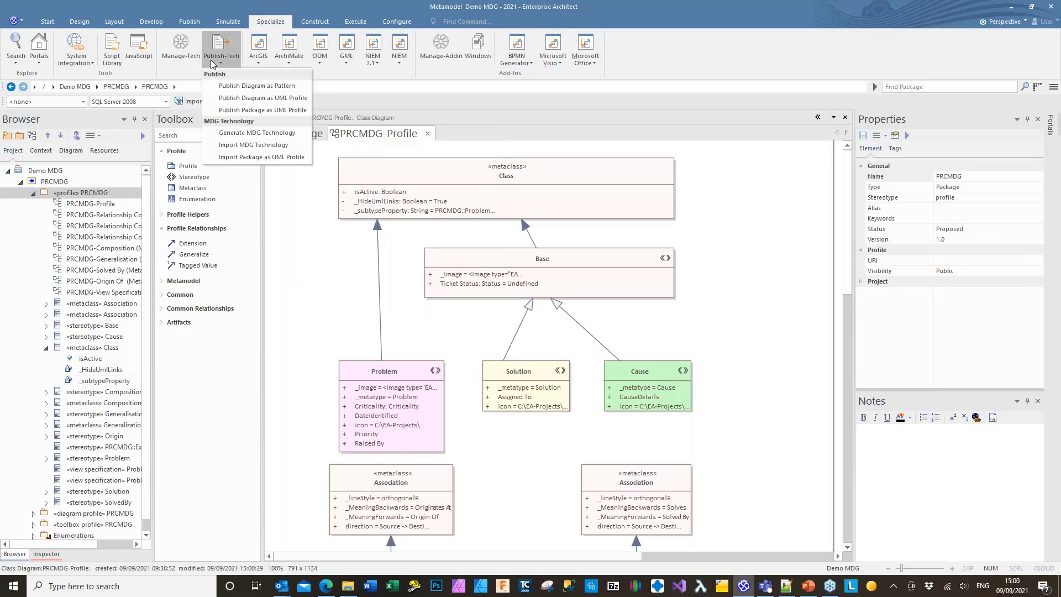
pyautogui.click(232, 110)
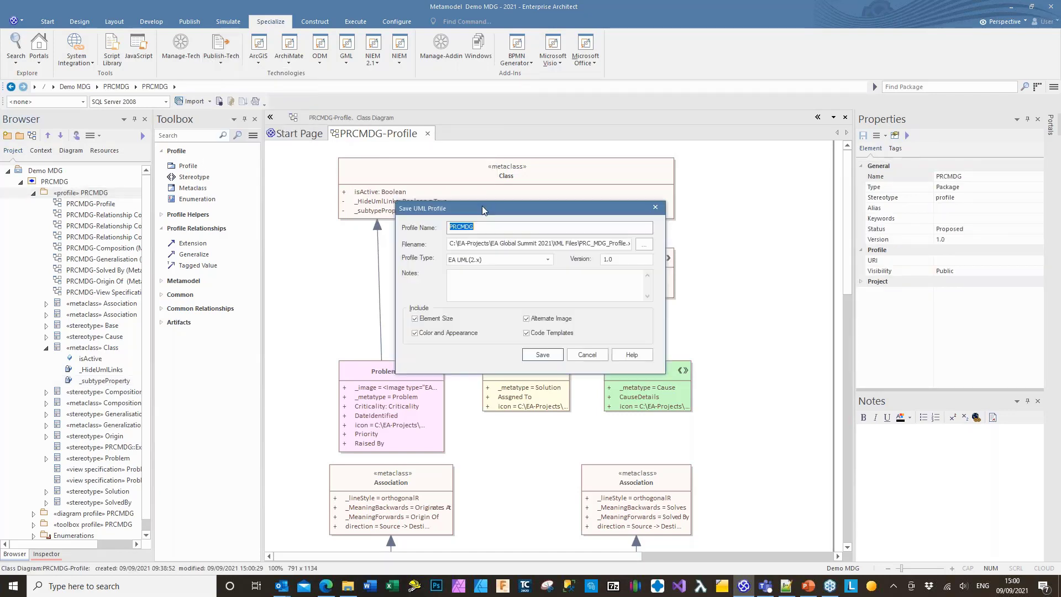
pyautogui.click(554, 354)
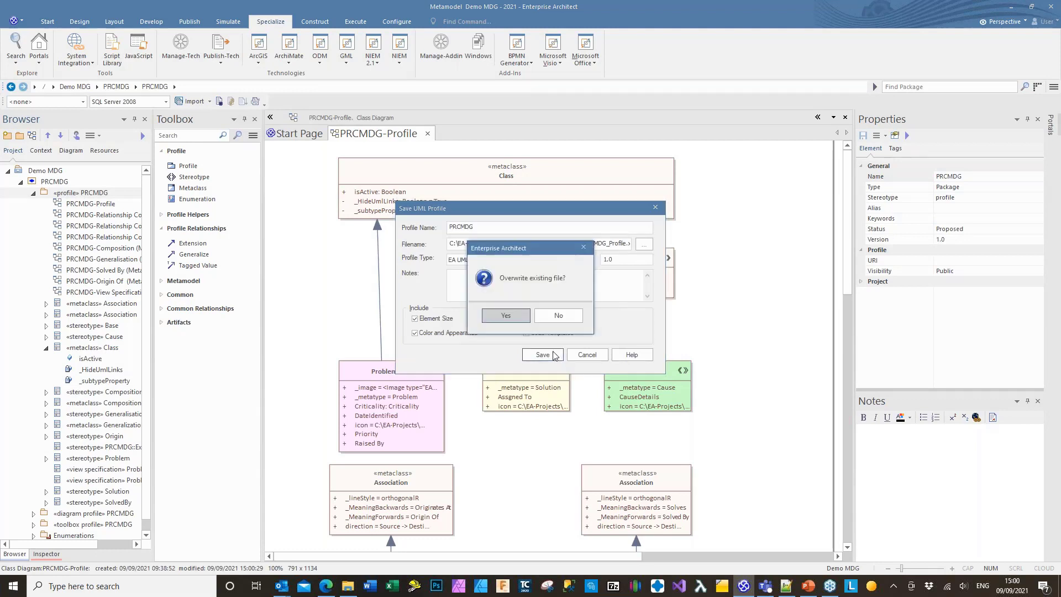
pyautogui.click(506, 315)
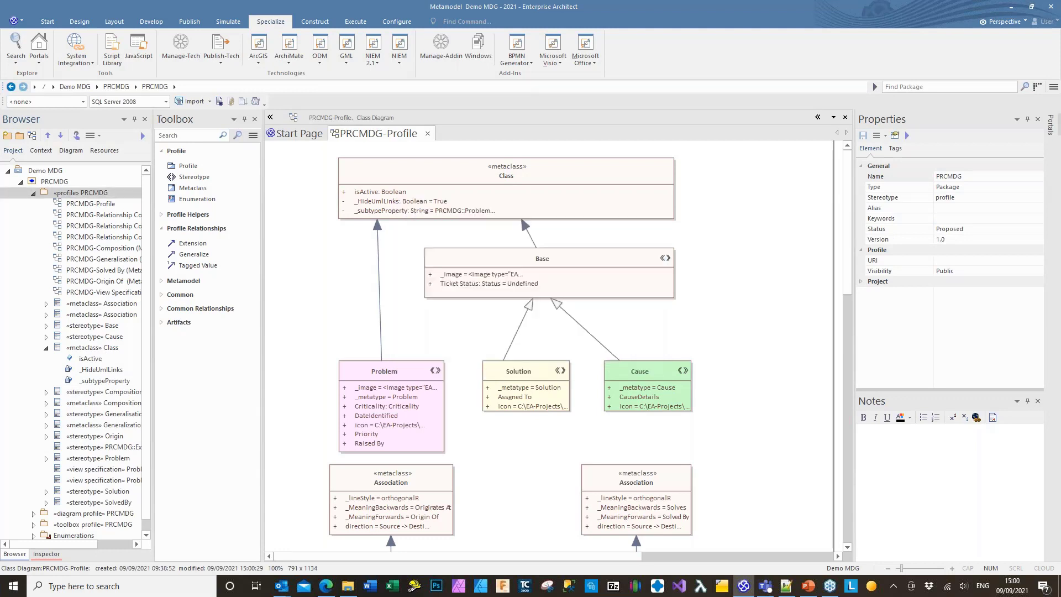
# Start generating the MDG Technology from the existing PRC_MDG MTS file in the XML Files folder
pyautogui.click(223, 58)
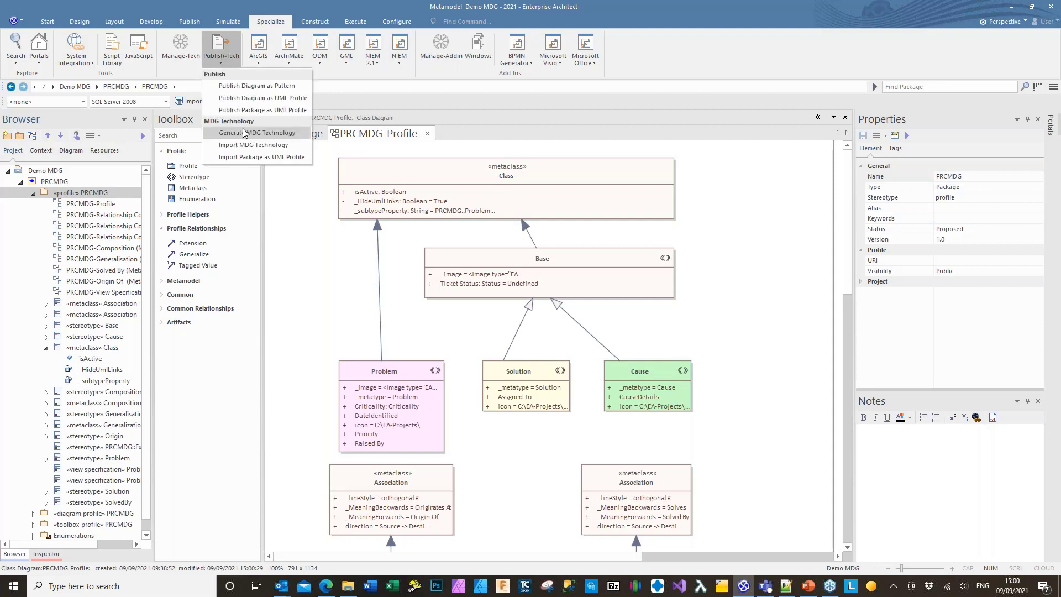
pyautogui.click(246, 133)
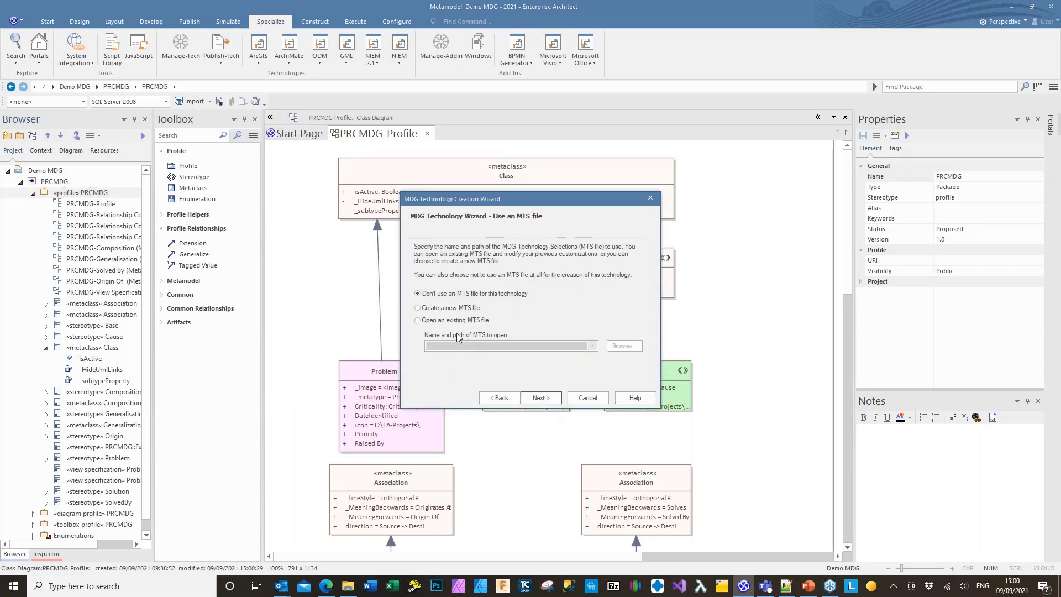
pyautogui.click(441, 320)
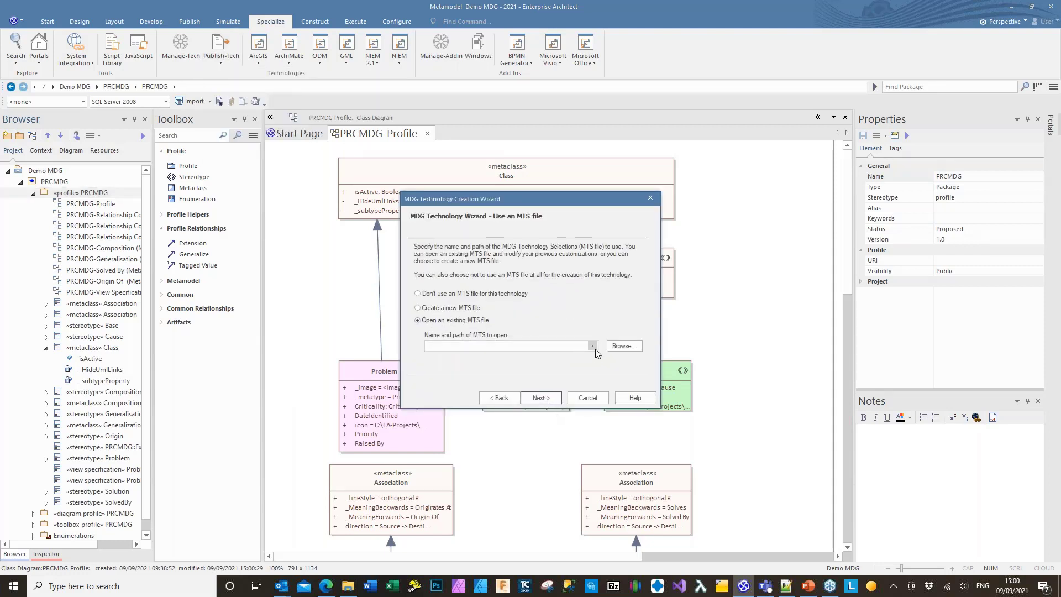
pyautogui.click(593, 346)
pyautogui.click(562, 357)
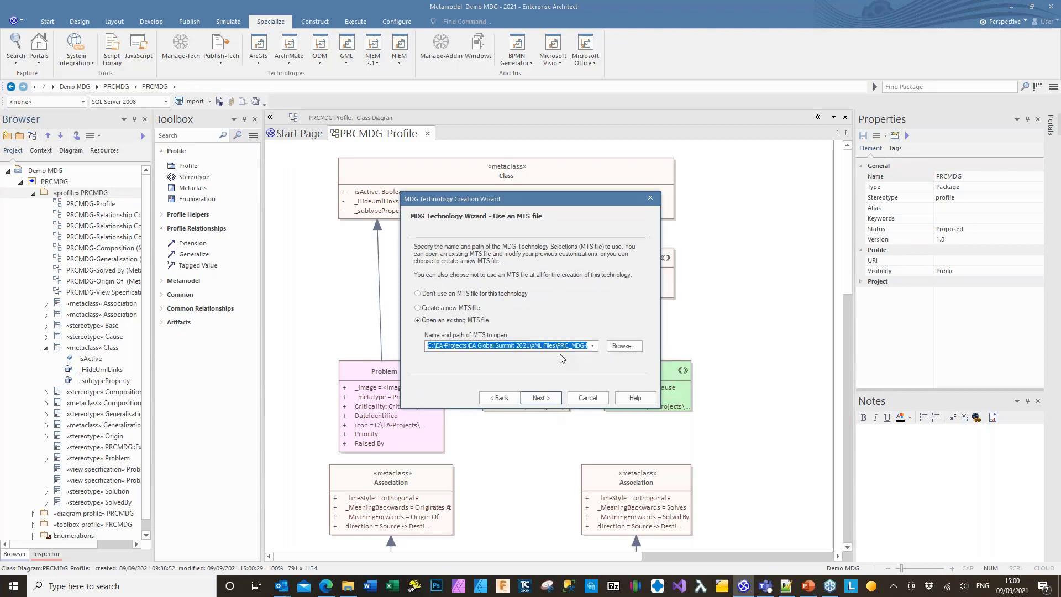
pyautogui.click(537, 398)
pyautogui.click(539, 397)
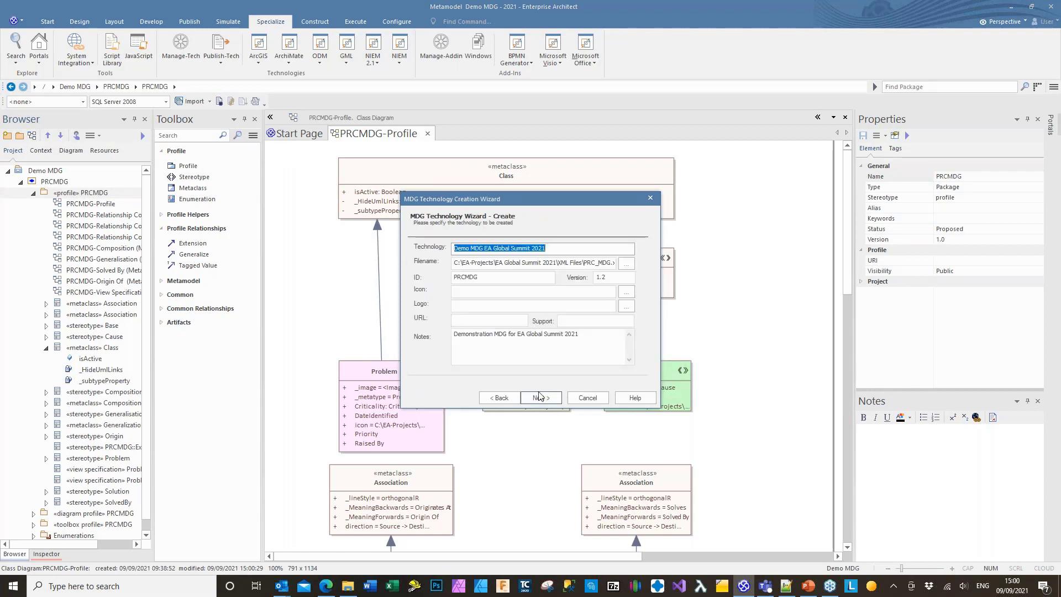
# Set the technology version to 1.3, keep the existing contents and file selections, and finish generating the MDG Technology
pyautogui.click(608, 278)
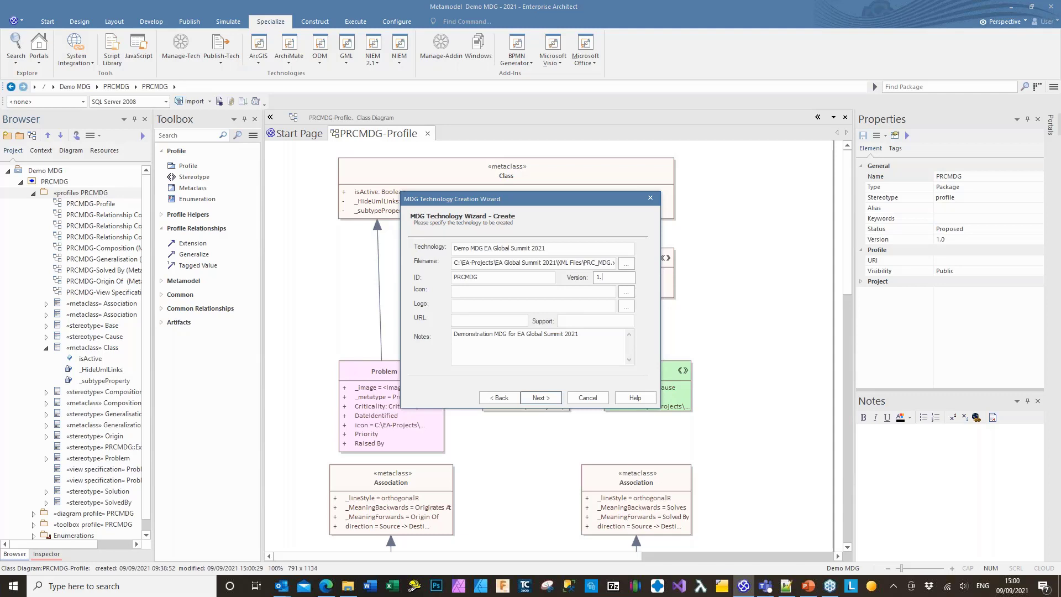
pyautogui.press('BackSpace')
pyautogui.write('3')
pyautogui.click(539, 398)
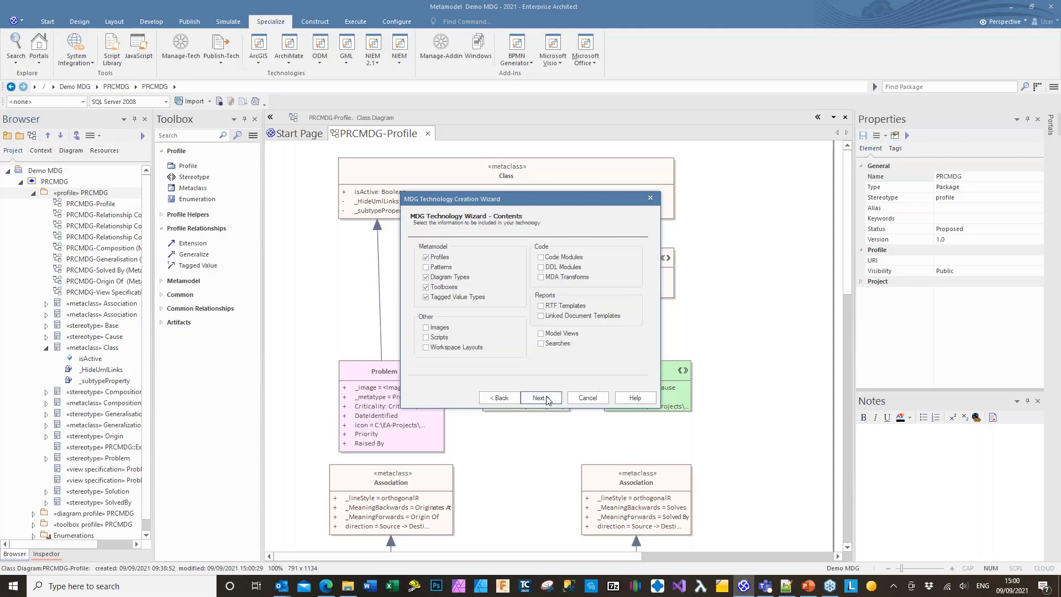
pyautogui.click(538, 398)
pyautogui.click(539, 398)
pyautogui.click(539, 398)
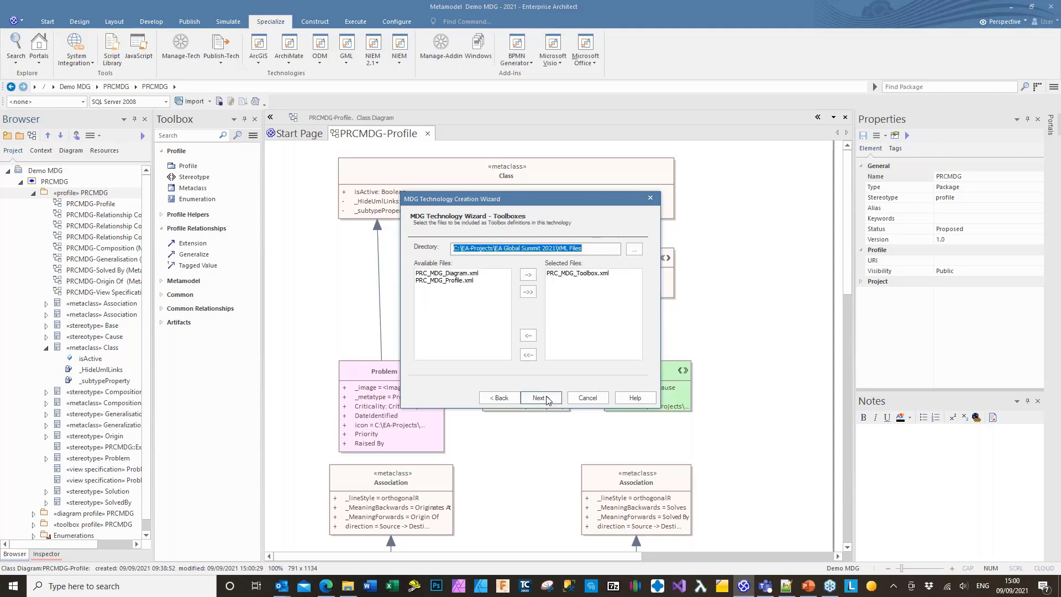
pyautogui.click(539, 398)
pyautogui.click(539, 398)
pyautogui.click(546, 399)
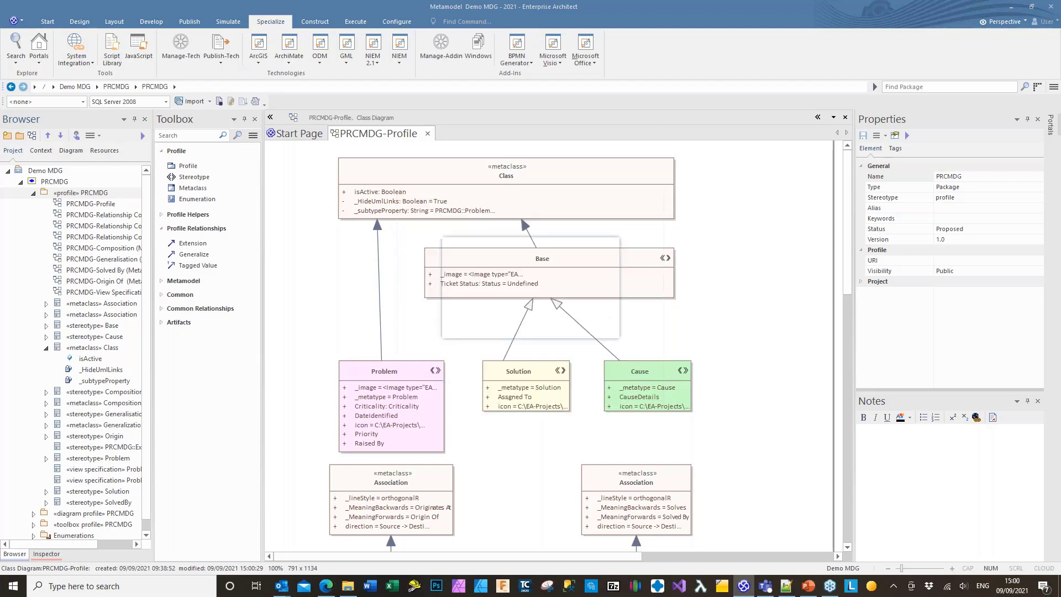
pyautogui.click(581, 320)
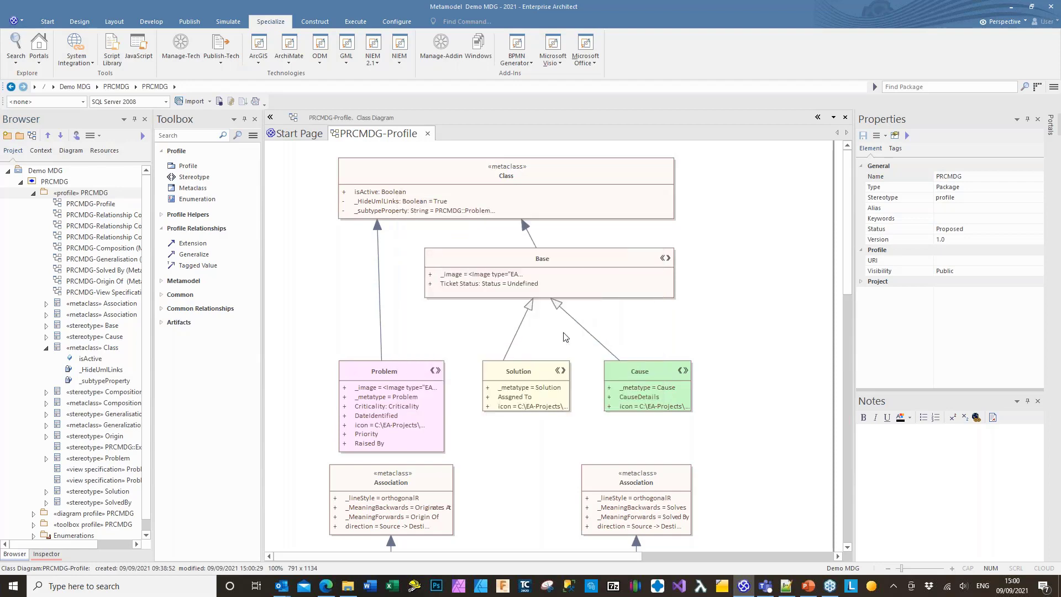
# Open the Metamodel Demo MDG Tester project and import the PRC_MDG technology file from the XML Files folder into the model
pyautogui.click(293, 134)
pyautogui.click(696, 252)
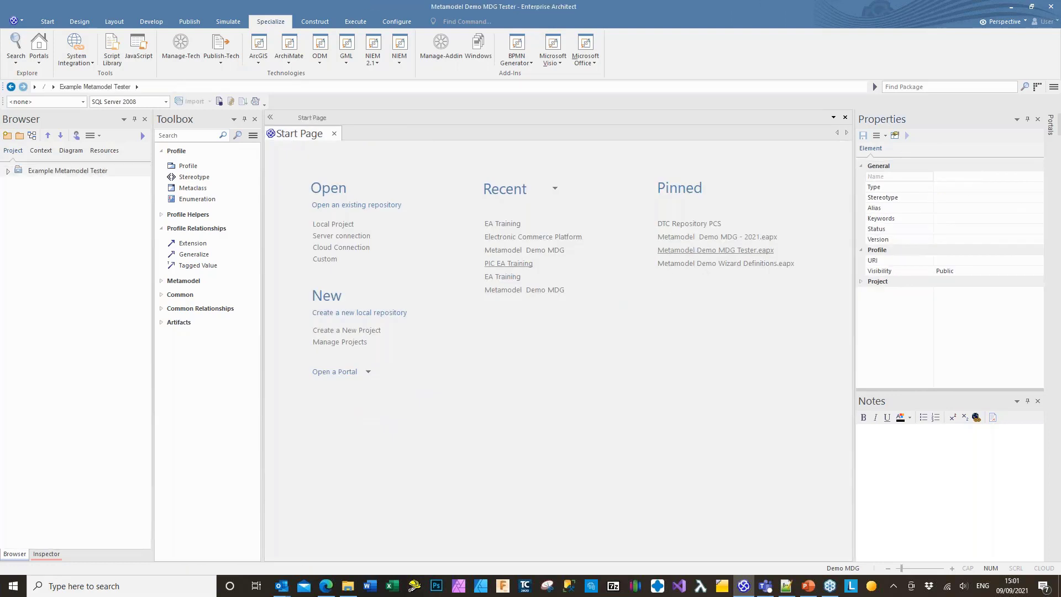
pyautogui.click(221, 49)
pyautogui.click(242, 145)
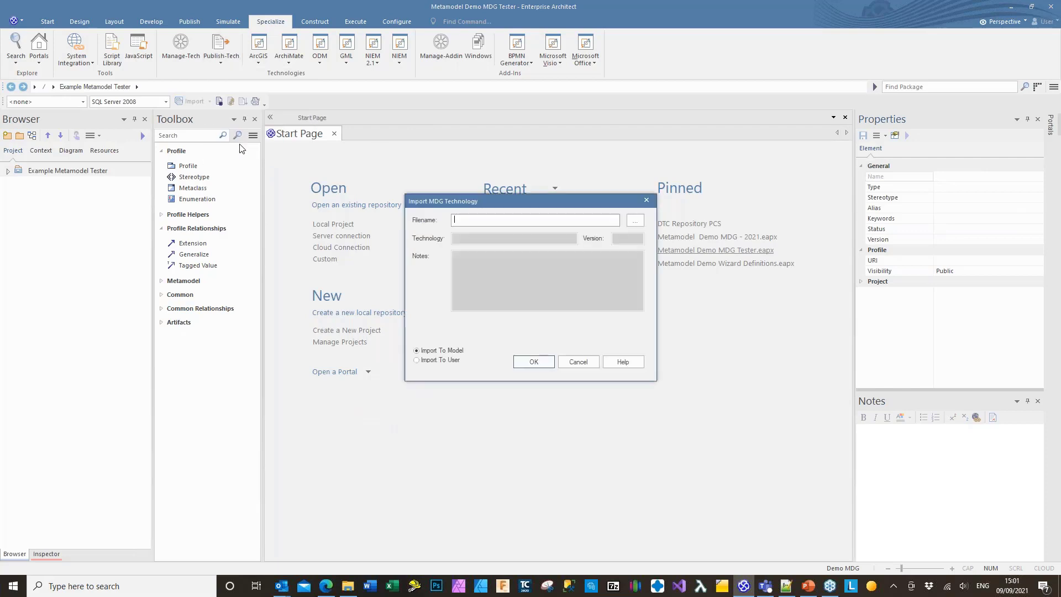
pyautogui.click(636, 221)
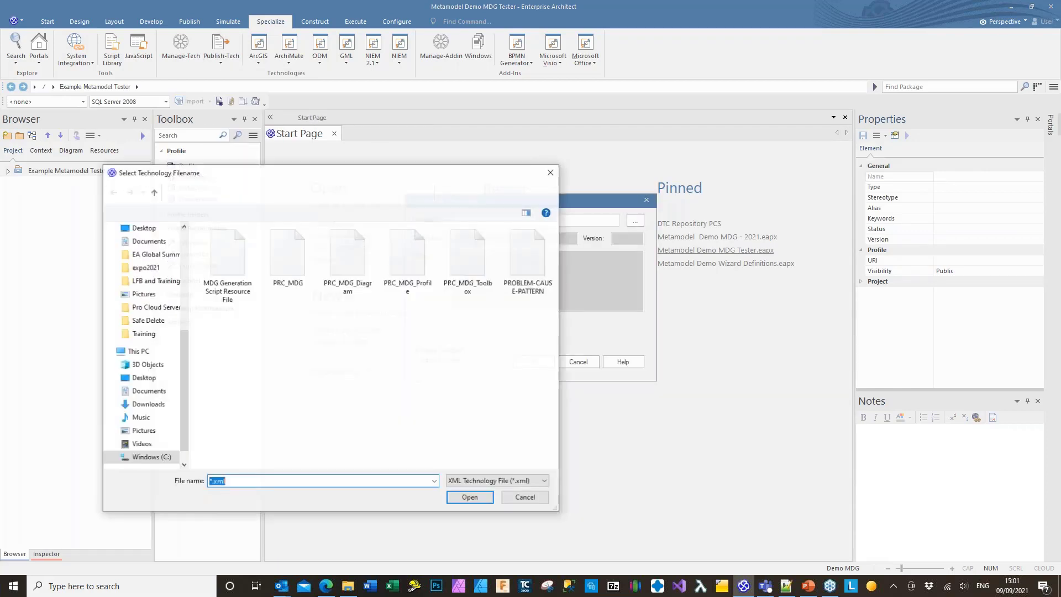
pyautogui.click(289, 260)
pyautogui.doubleClick(293, 271)
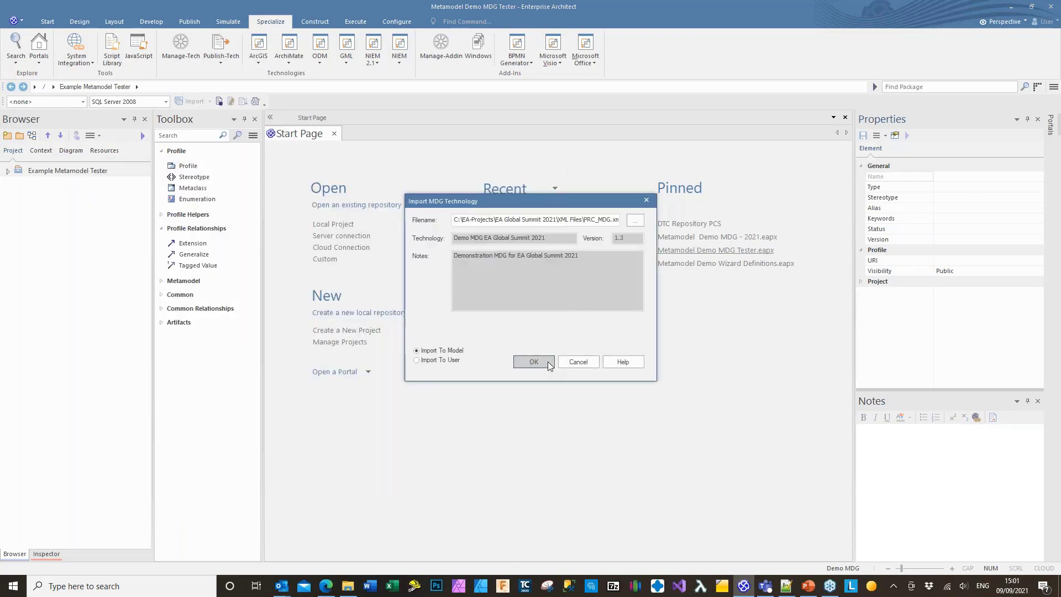
pyautogui.click(533, 362)
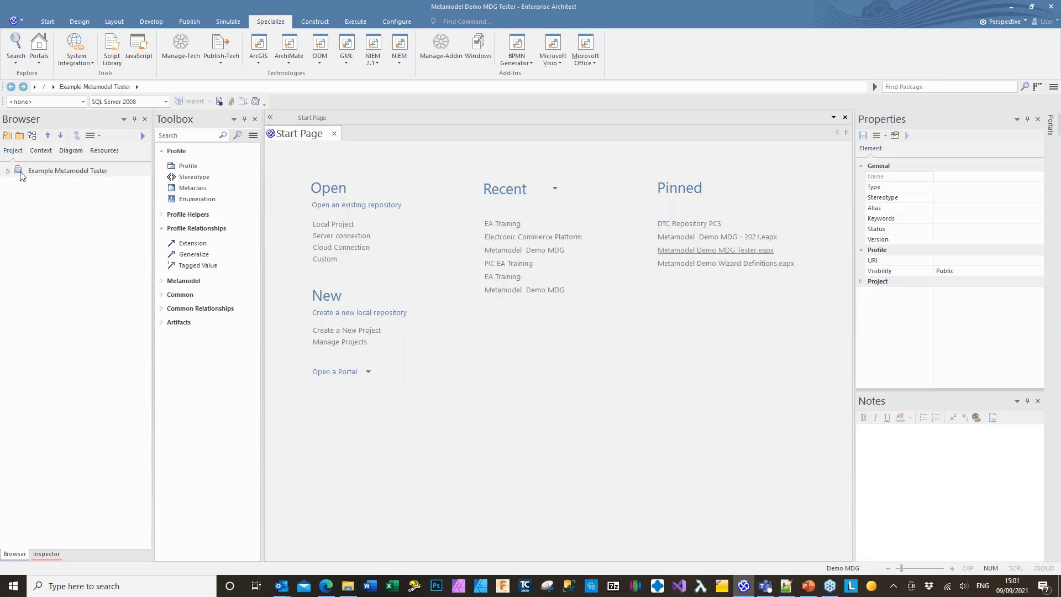
# Open the Package1 diagram of the Example Metamodel Tester model
pyautogui.click(8, 171)
pyautogui.click(21, 181)
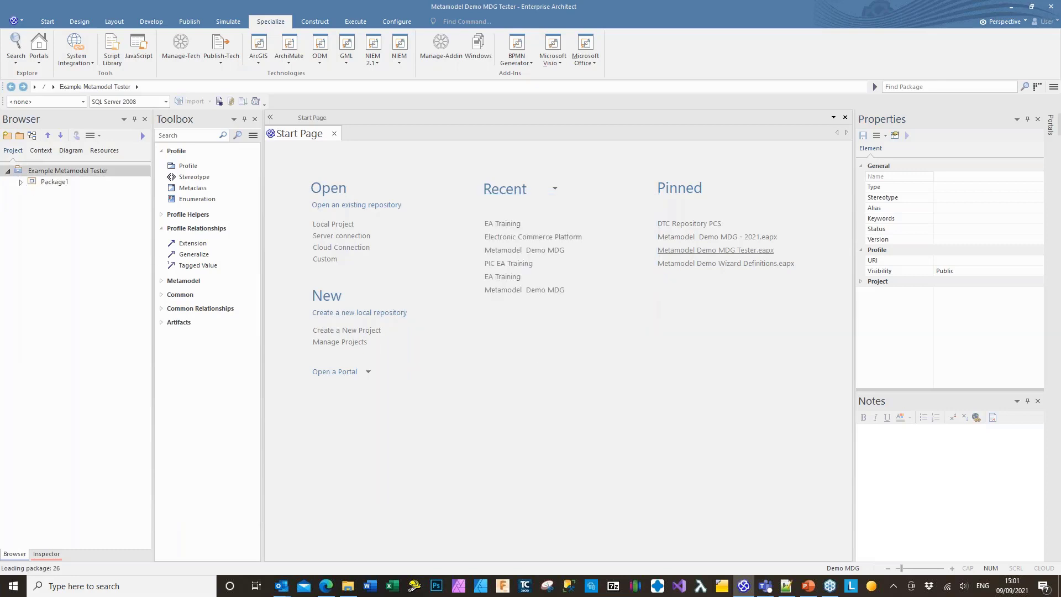
pyautogui.click(56, 192)
pyautogui.doubleClick(55, 193)
# Add a Problem element to the diagram without choosing a subtype and place it in the free space below and right of Solution1
pyautogui.click(185, 177)
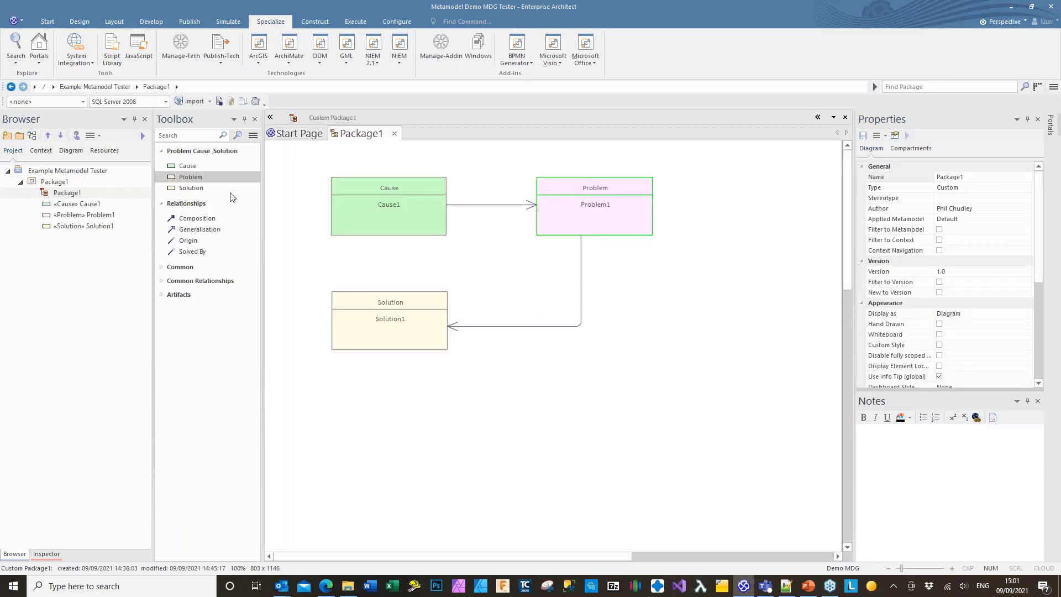
pyautogui.click(495, 303)
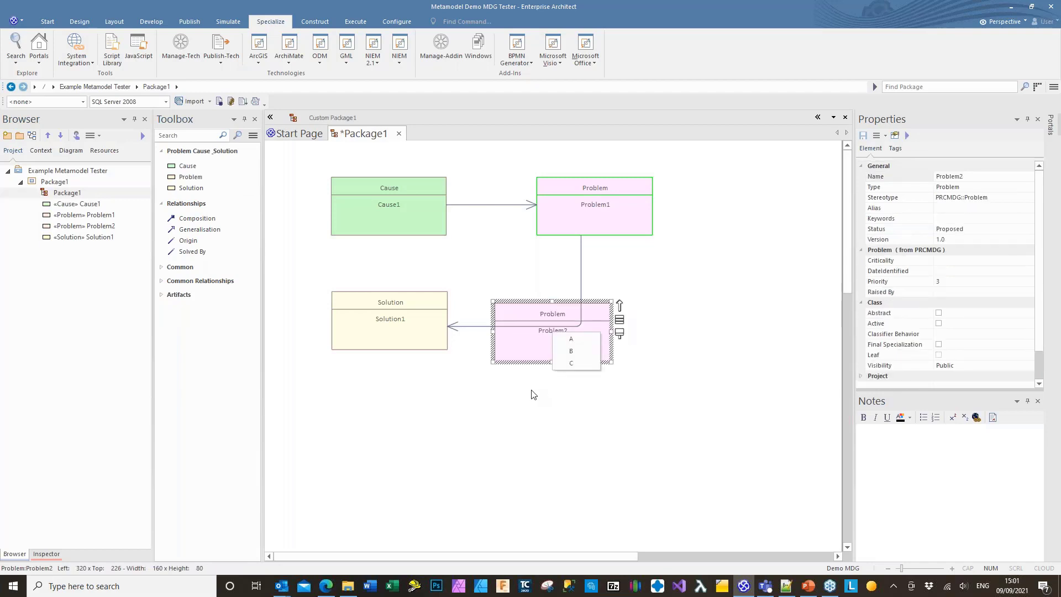
pyautogui.moveTo(532, 326); pyautogui.dragTo(627, 390)
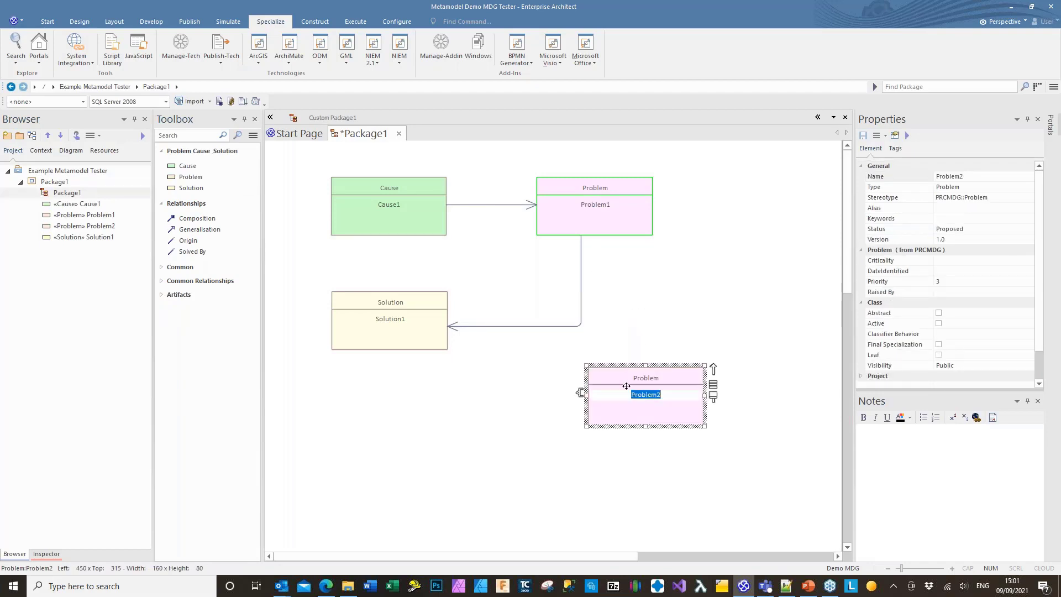
pyautogui.click(685, 447)
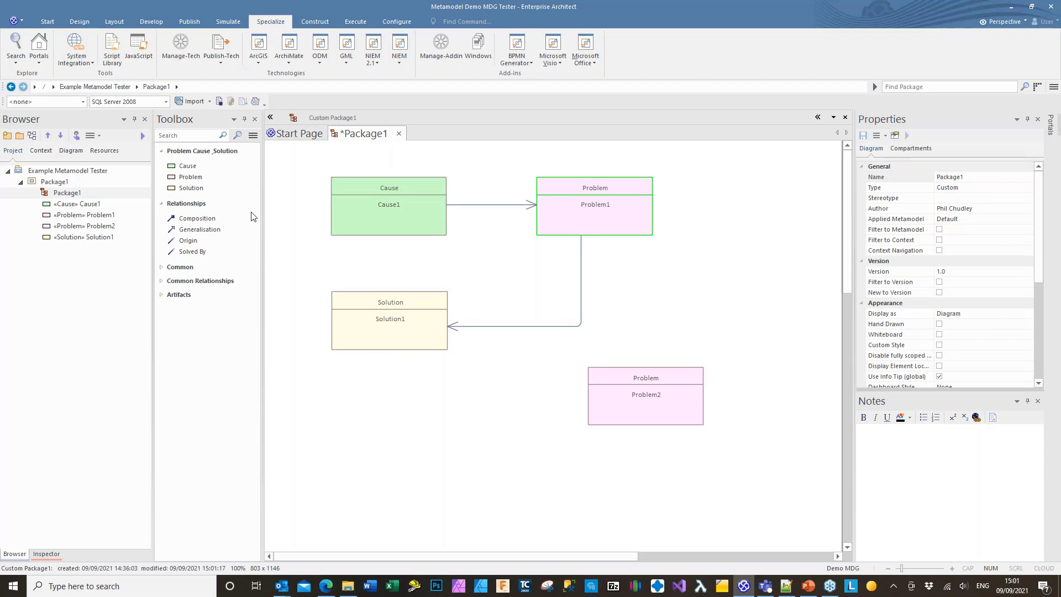
# Add another Problem element with subtype B just below Problem1, and close and reopen the saved Package1 diagram
pyautogui.click(206, 176)
pyautogui.click(616, 268)
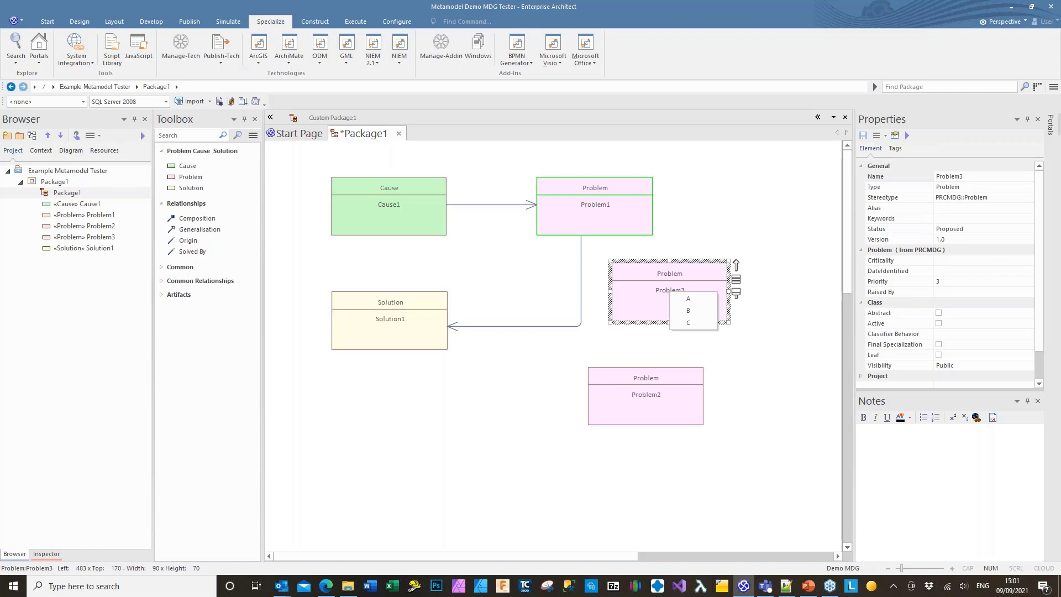
pyautogui.click(696, 309)
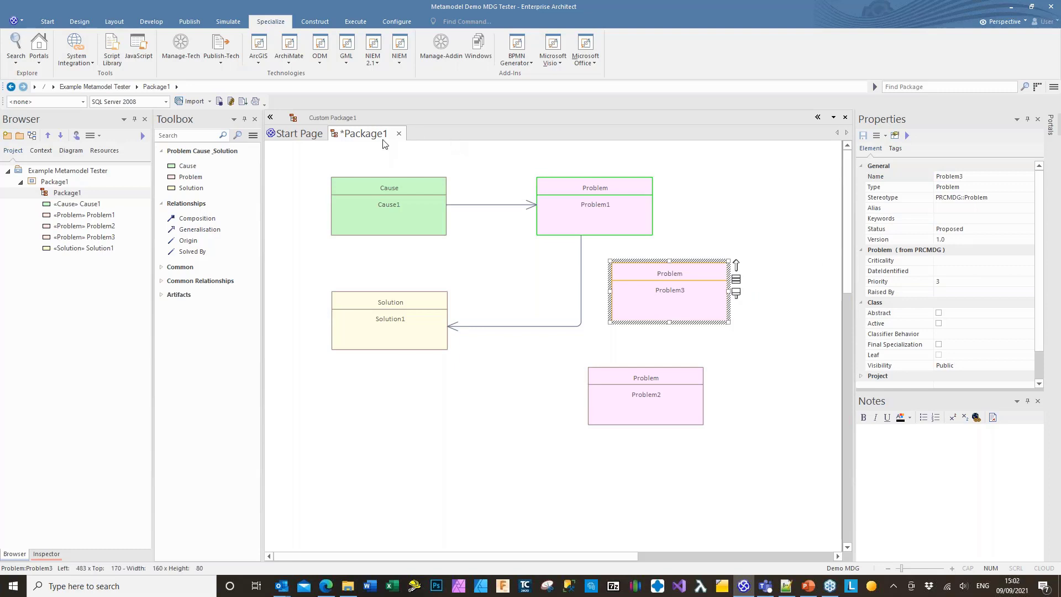
pyautogui.click(399, 134)
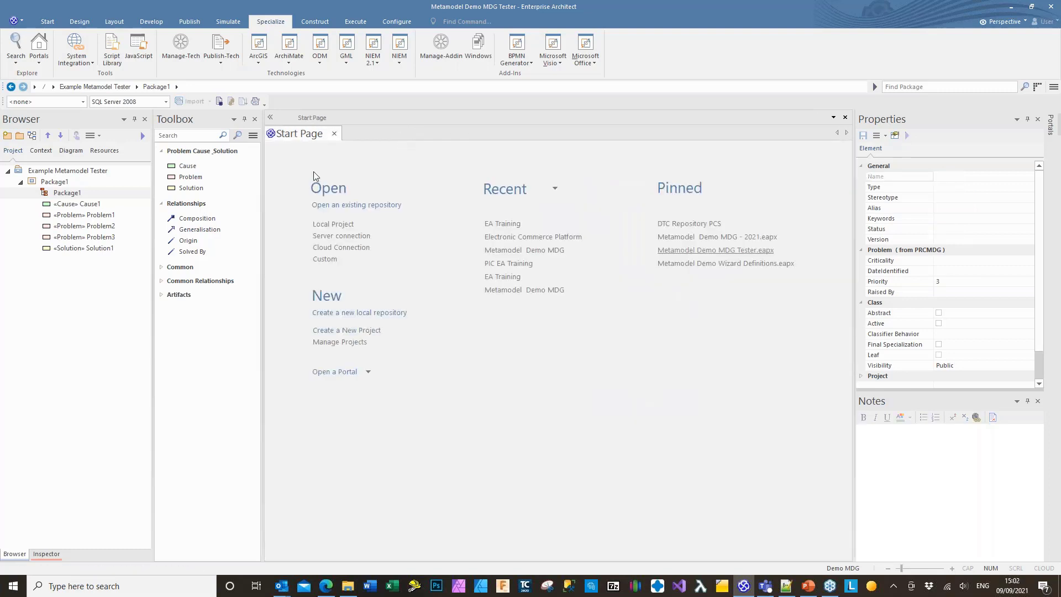
pyautogui.doubleClick(66, 193)
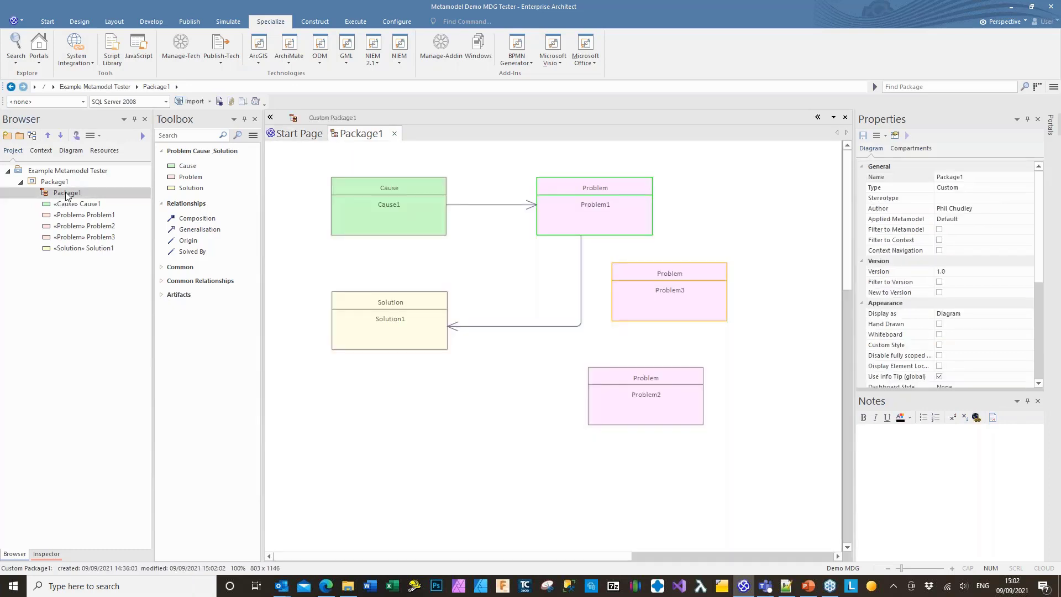
# Open the Metamodel Demo MDG - 2021 project and bring up the PRCMDG-Profile diagram from its PRCMDG profile package
pyautogui.click(298, 134)
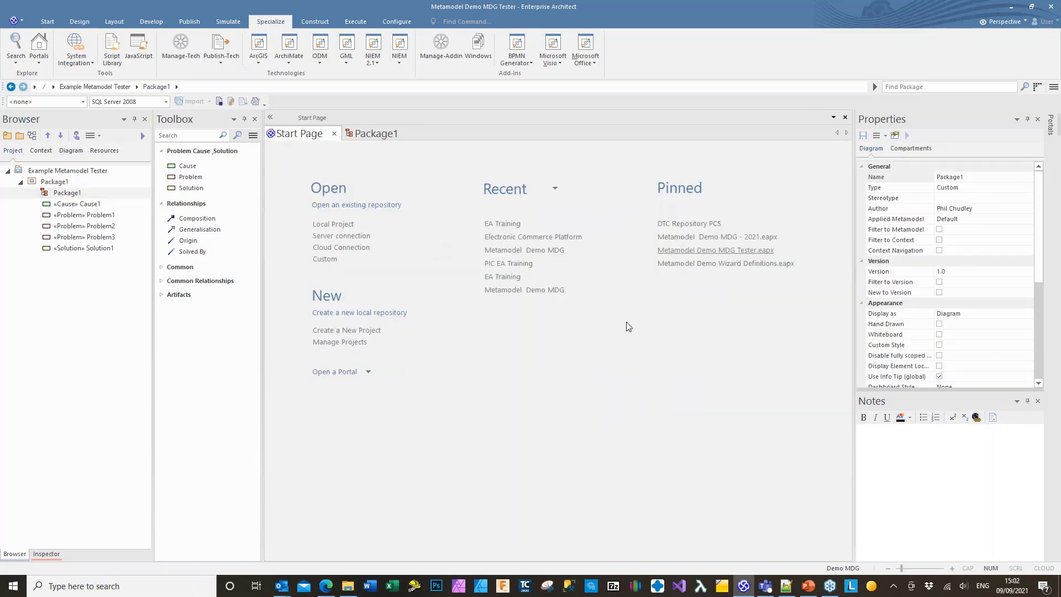
pyautogui.click(672, 238)
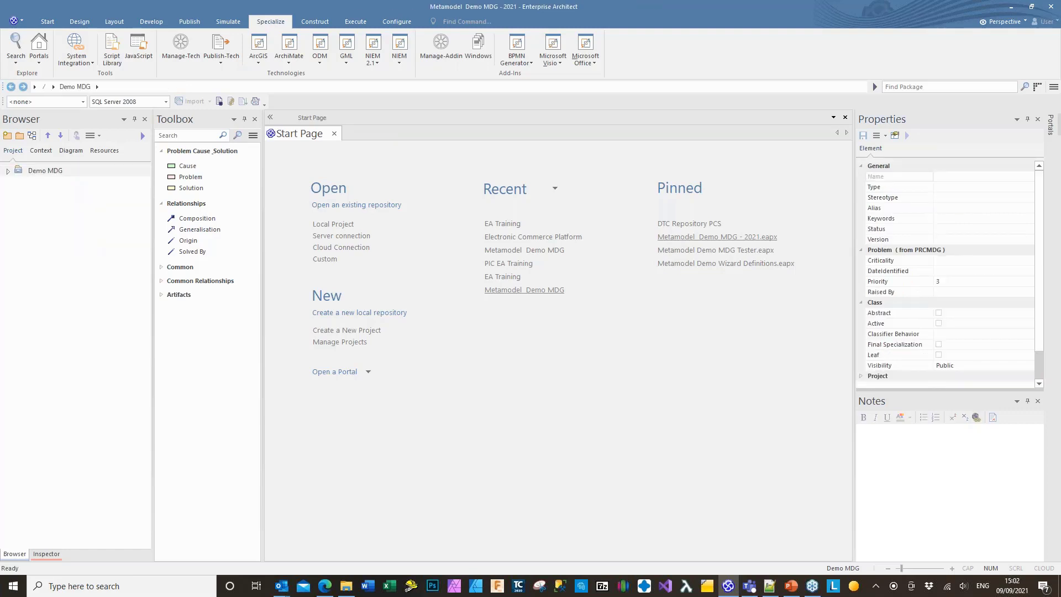
pyautogui.click(8, 171)
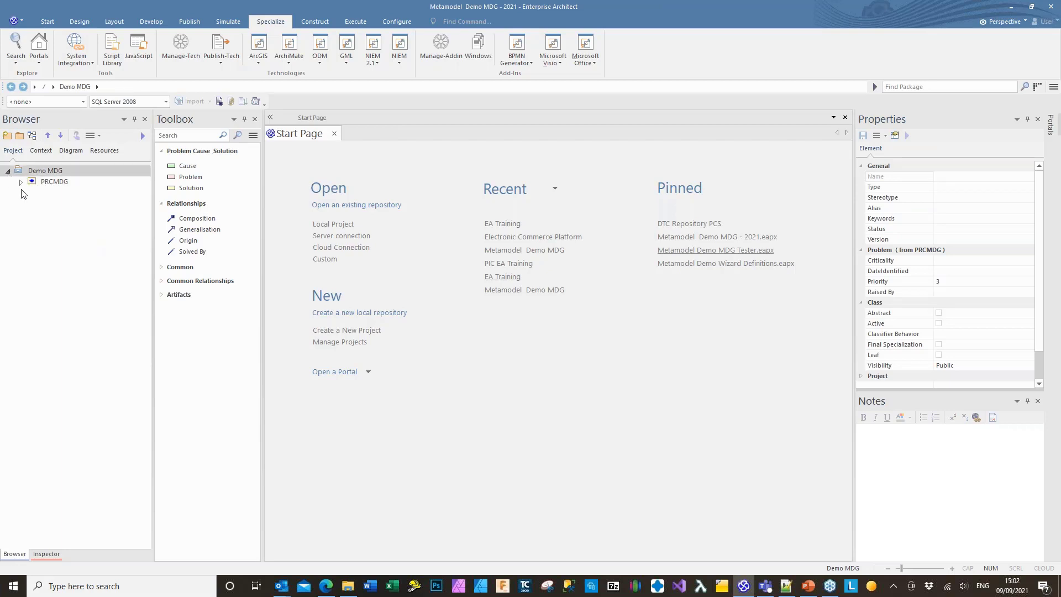
pyautogui.click(21, 182)
pyautogui.click(34, 193)
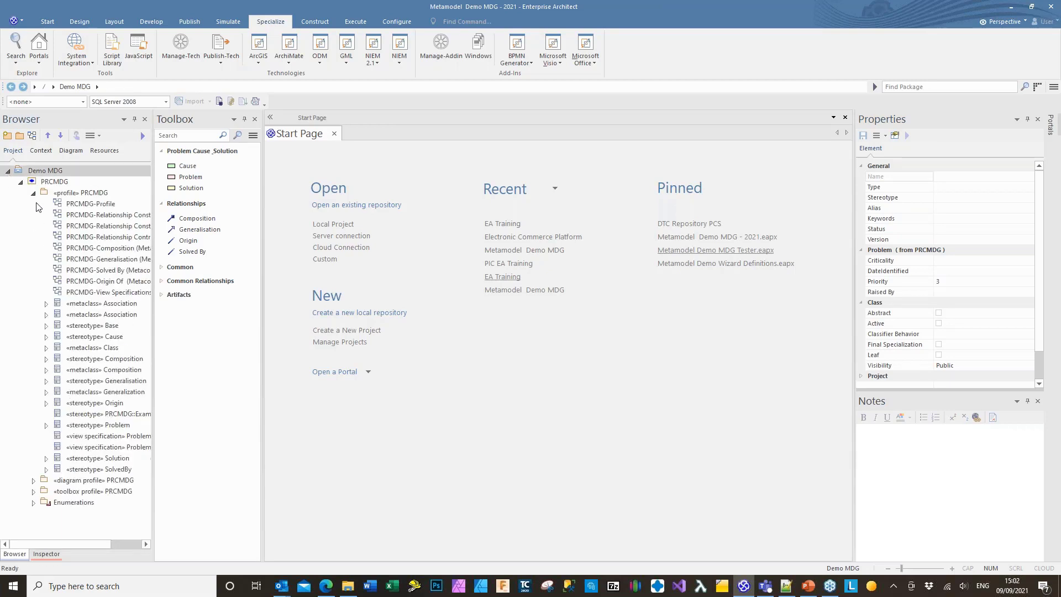
pyautogui.doubleClick(98, 204)
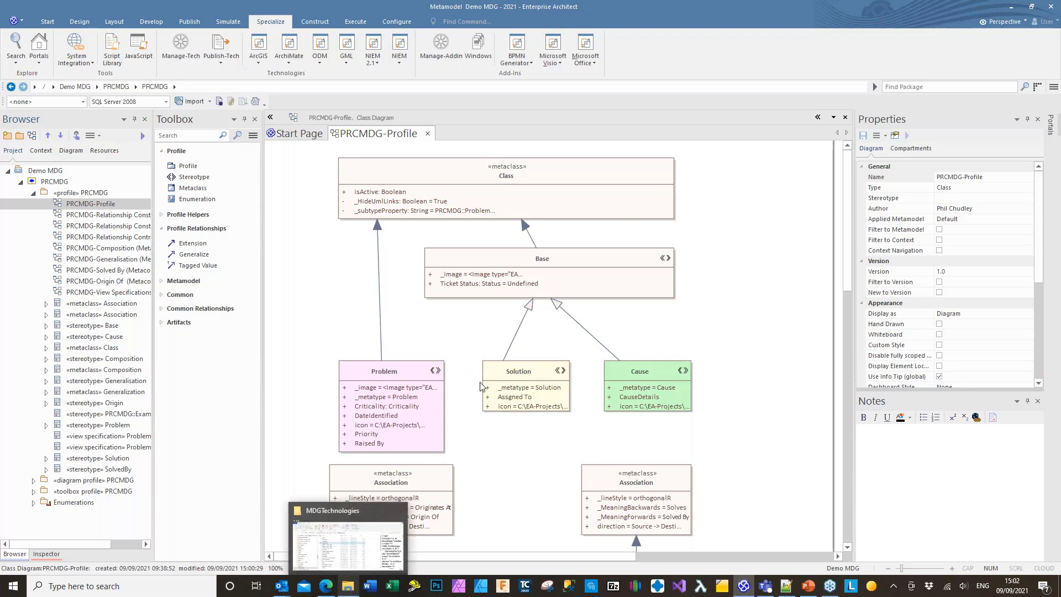
# Add a new stereotype element in the empty area right of Base and Cause, keeping its default name
pyautogui.click(199, 176)
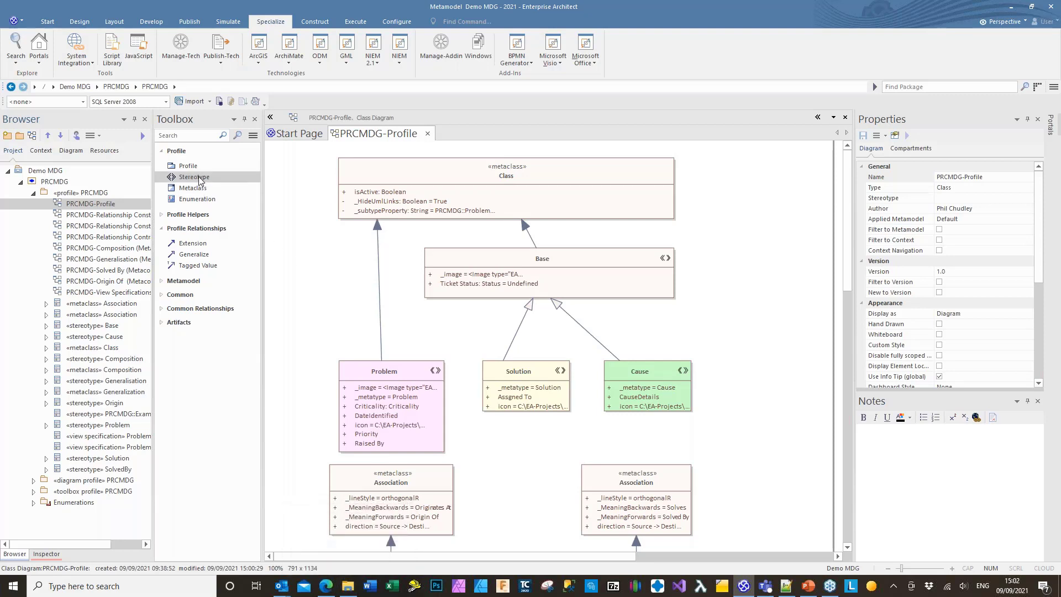
pyautogui.click(709, 299)
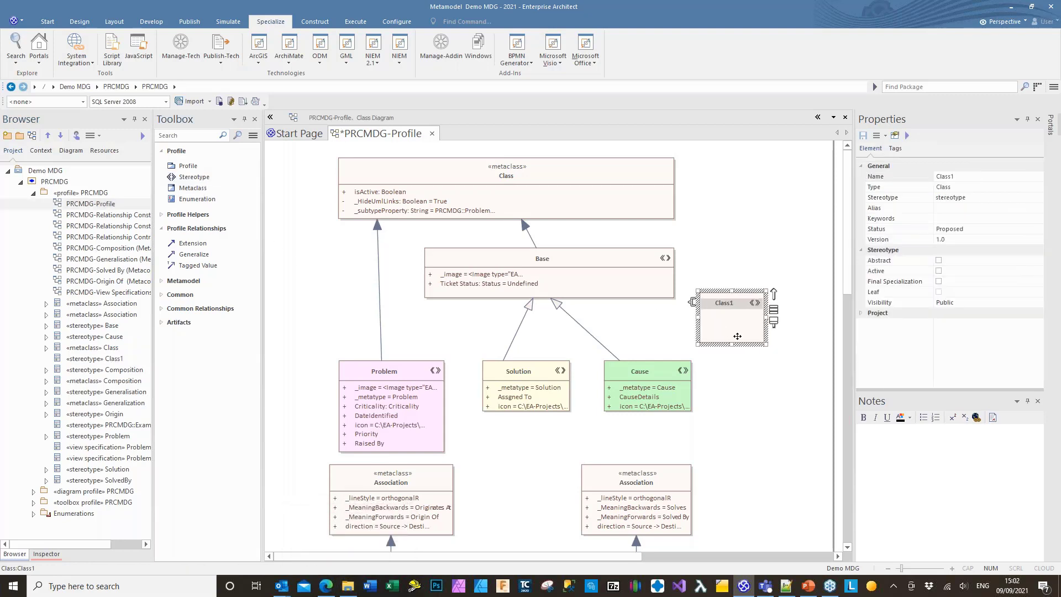
pyautogui.click(765, 410)
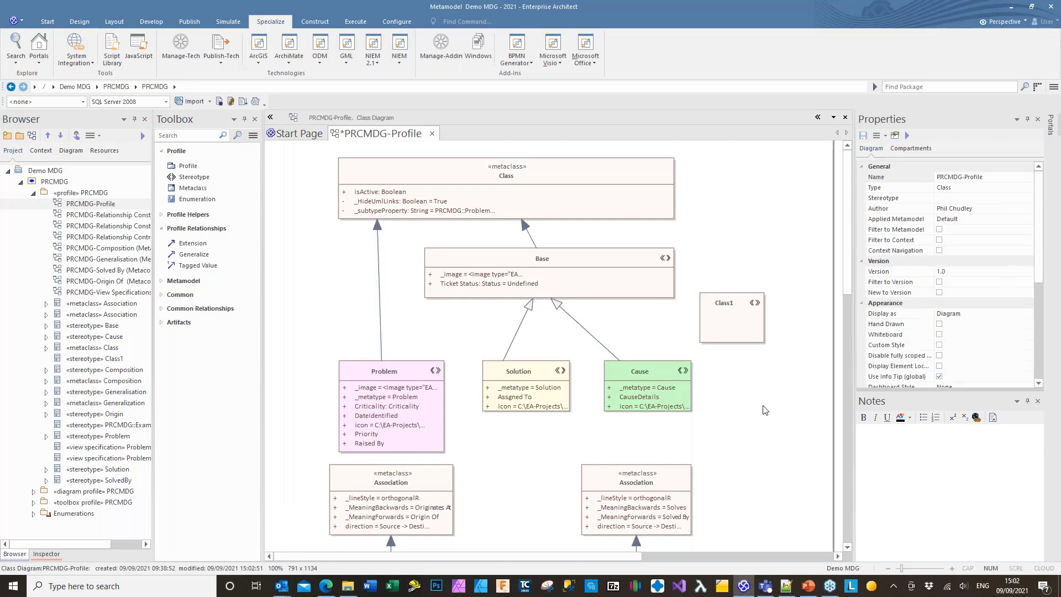
# Switch to File Explorer and open ArchiMate3 from the MDGTechnologies folder in Internet Explorer
pyautogui.click(346, 587)
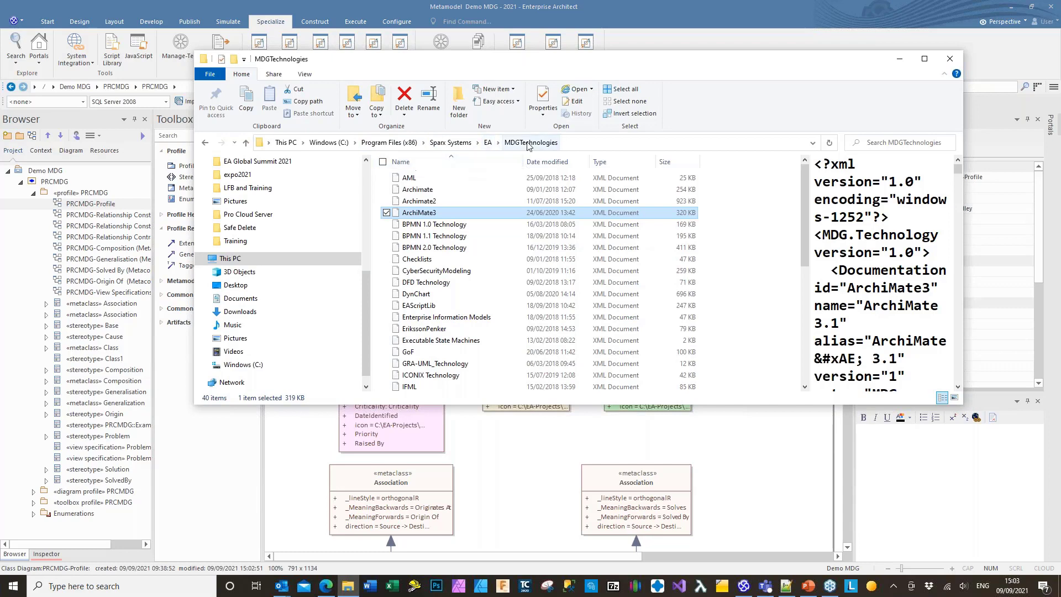
pyautogui.rightClick(420, 215)
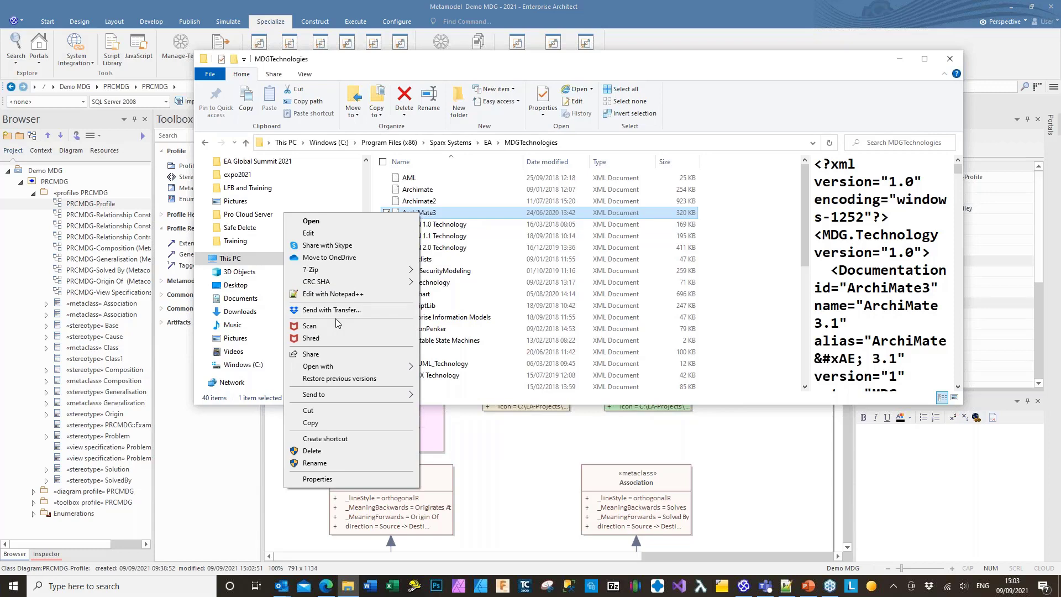
pyautogui.moveTo(337, 366)
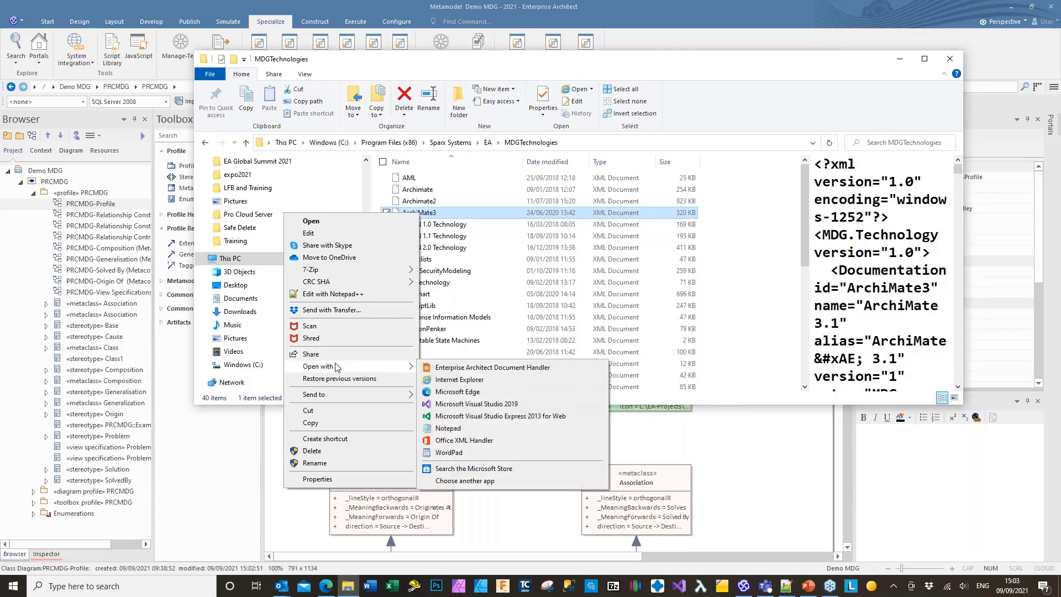
pyautogui.click(451, 381)
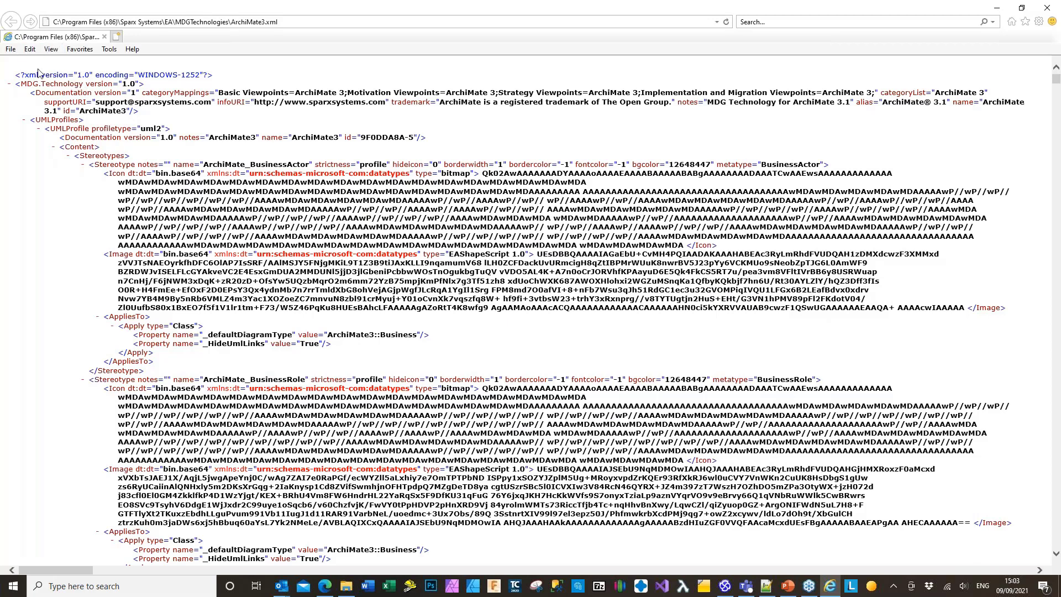
# Search the ArchiMate3 XML for "Goal" and examine the Goal stereotype's definition and its applied properties
pyautogui.hotkey('ctrl', 'd')
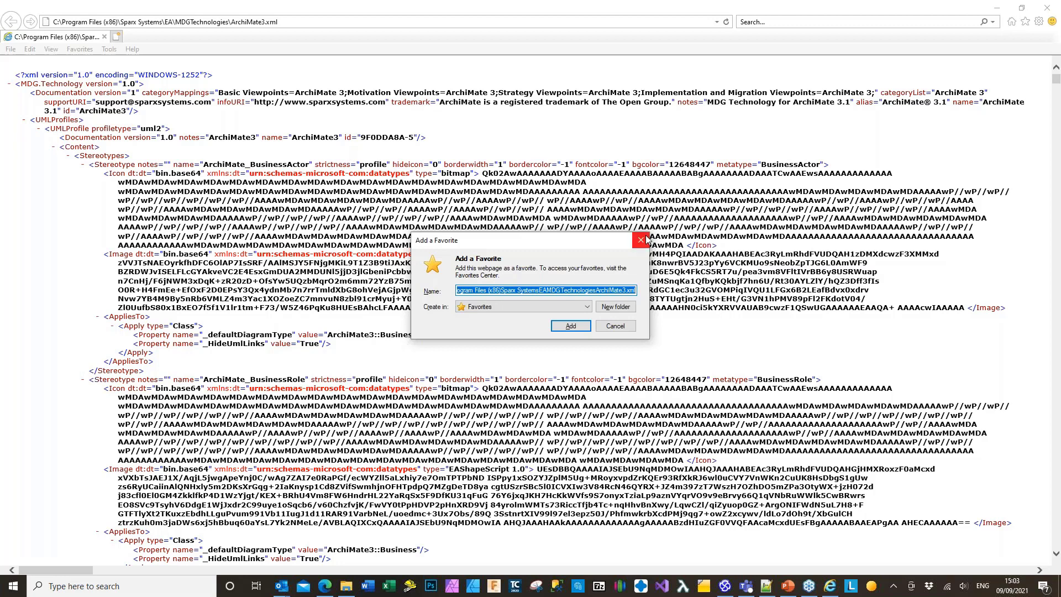
pyautogui.press('Escape')
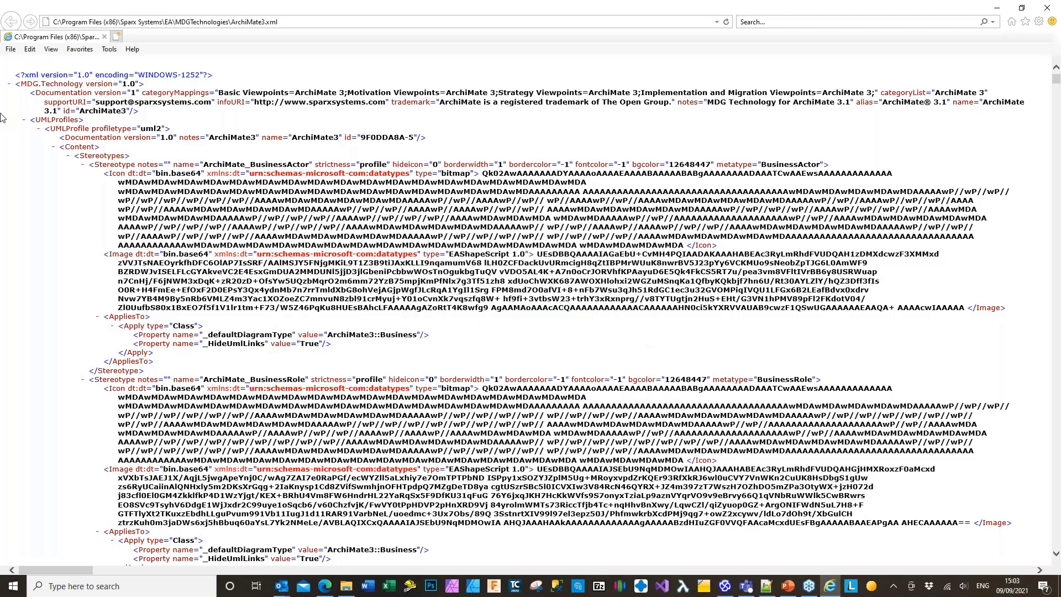
pyautogui.hotkey('ctrl', 'f')
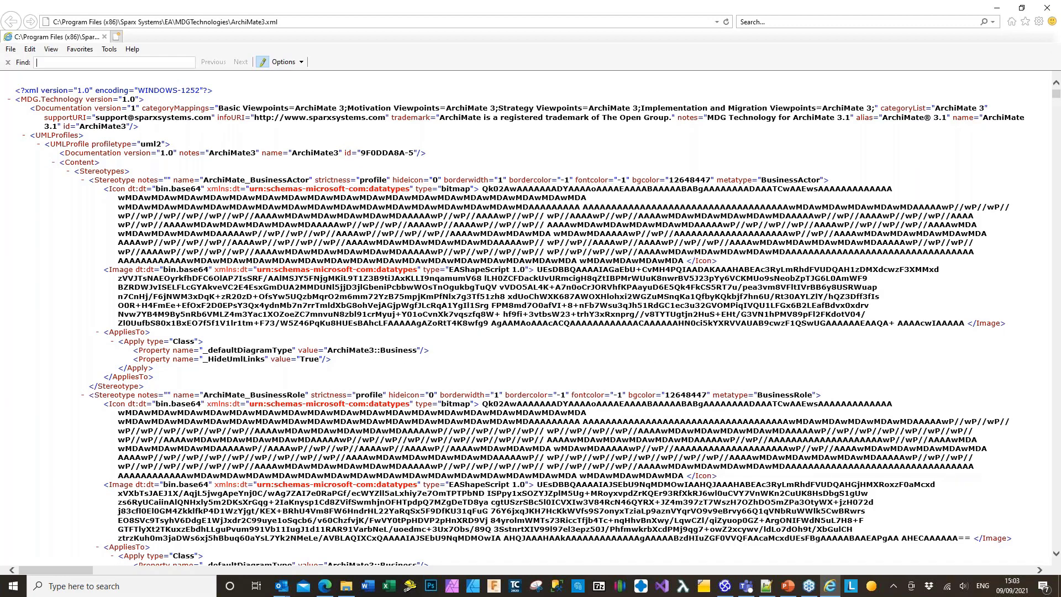
pyautogui.write('Gl')
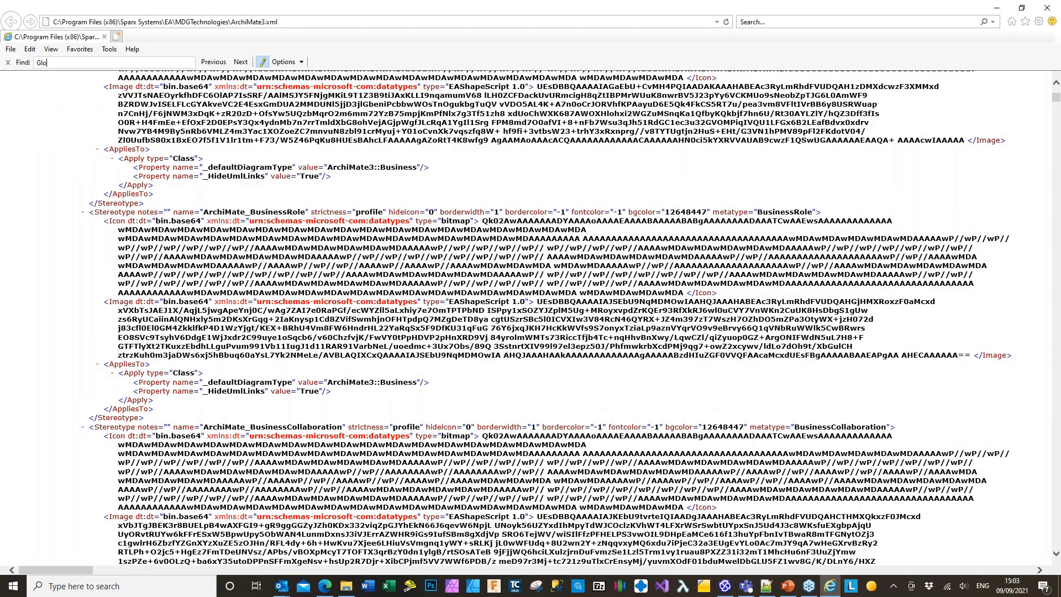
pyautogui.press('BackSpace')
pyautogui.write('ao')
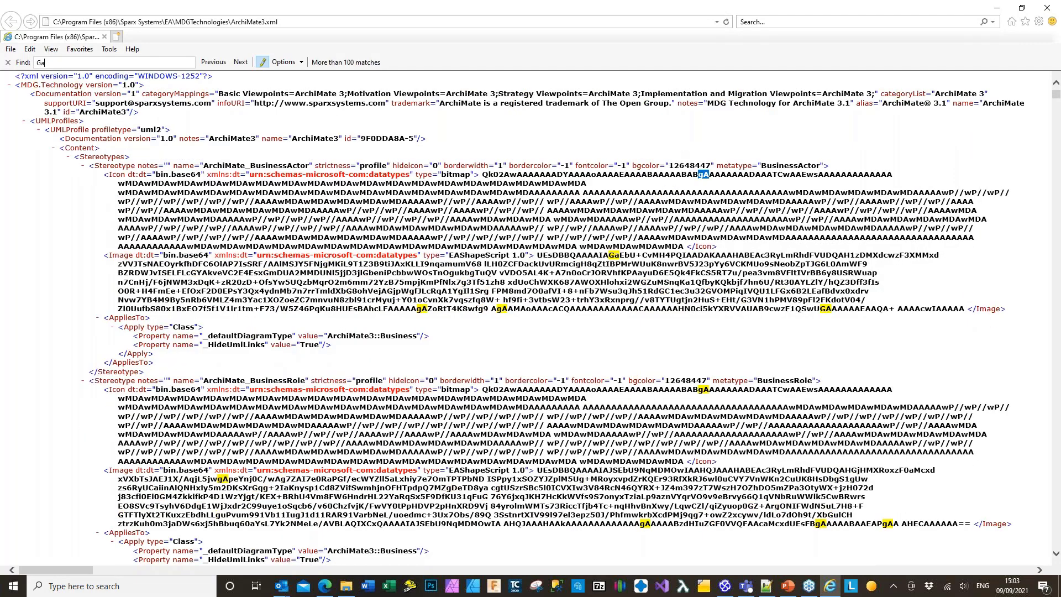
pyautogui.press('BackSpace')
pyautogui.press('BackSpace')
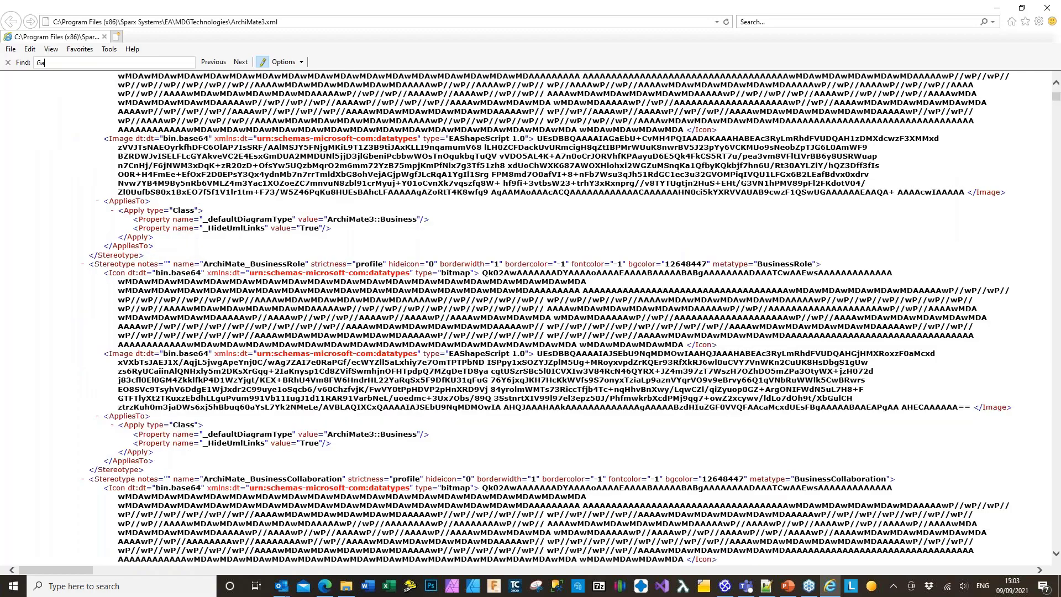
pyautogui.write('oal')
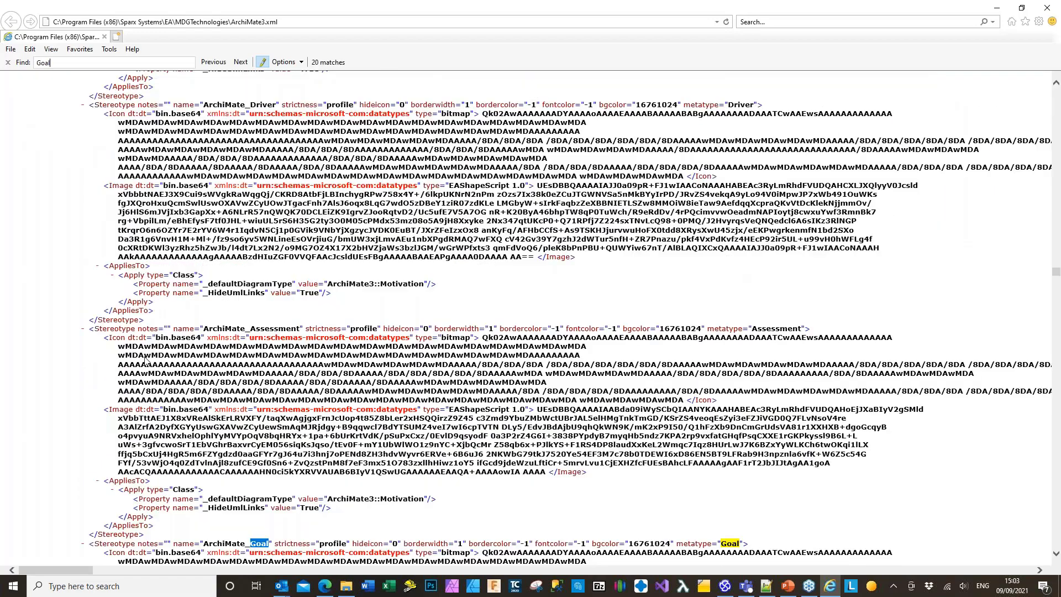
pyautogui.scroll(-3, 145, 360)
pyautogui.scroll(-5, 144, 360)
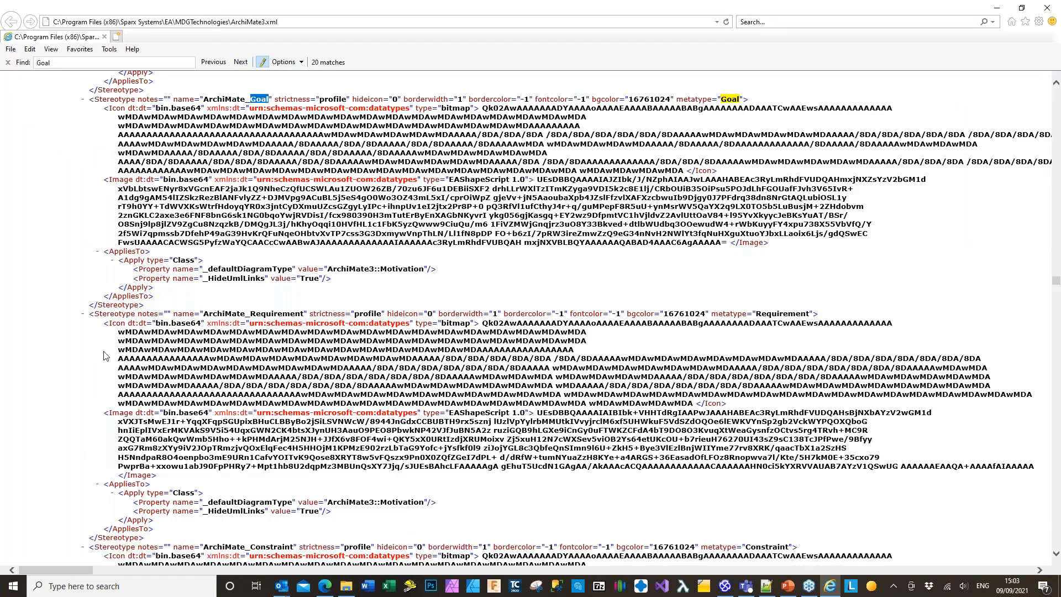
pyautogui.scroll(1, 105, 354)
pyautogui.scroll(4, 105, 354)
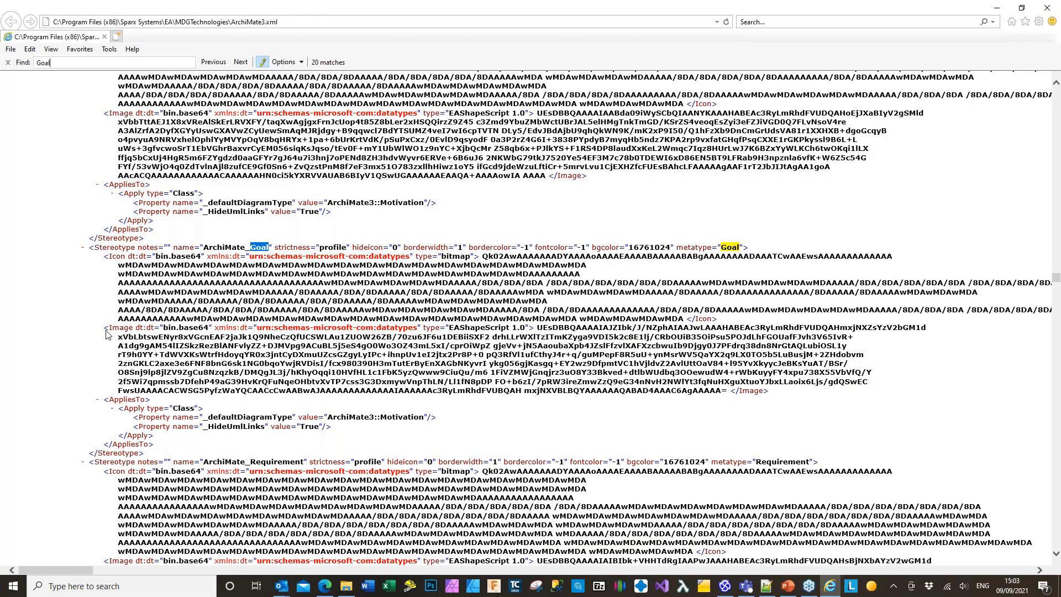
# Copy the complete Image element of the ArchiMate_Goal stereotype, from its opening tag through its closing tag
pyautogui.click(107, 333)
pyautogui.moveTo(106, 334); pyautogui.dragTo(265, 343)
pyautogui.moveTo(523, 364); pyautogui.dragTo(774, 396)
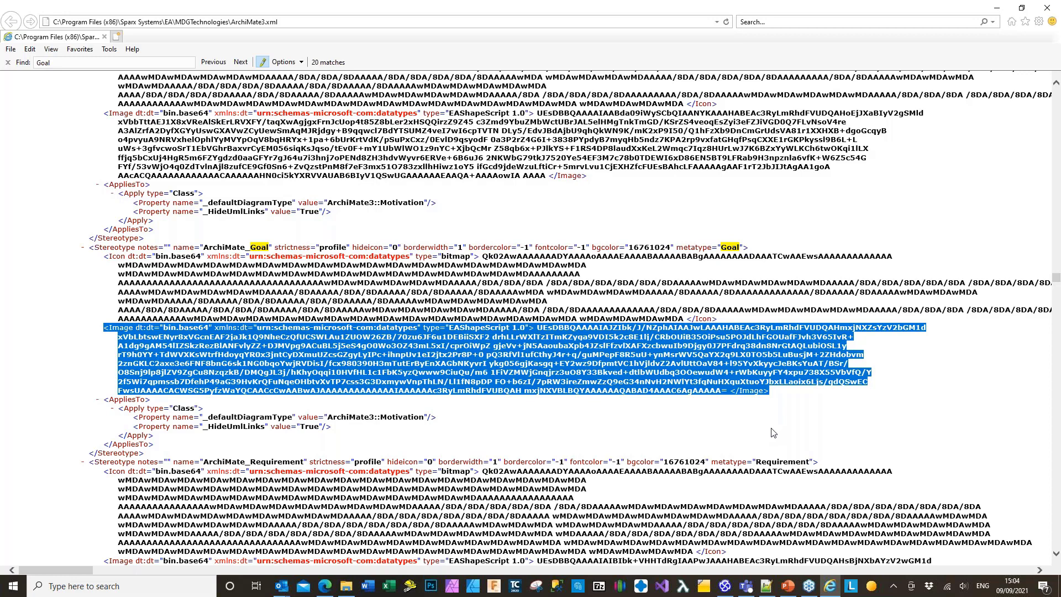
pyautogui.hotkey('ctrl', 'a')
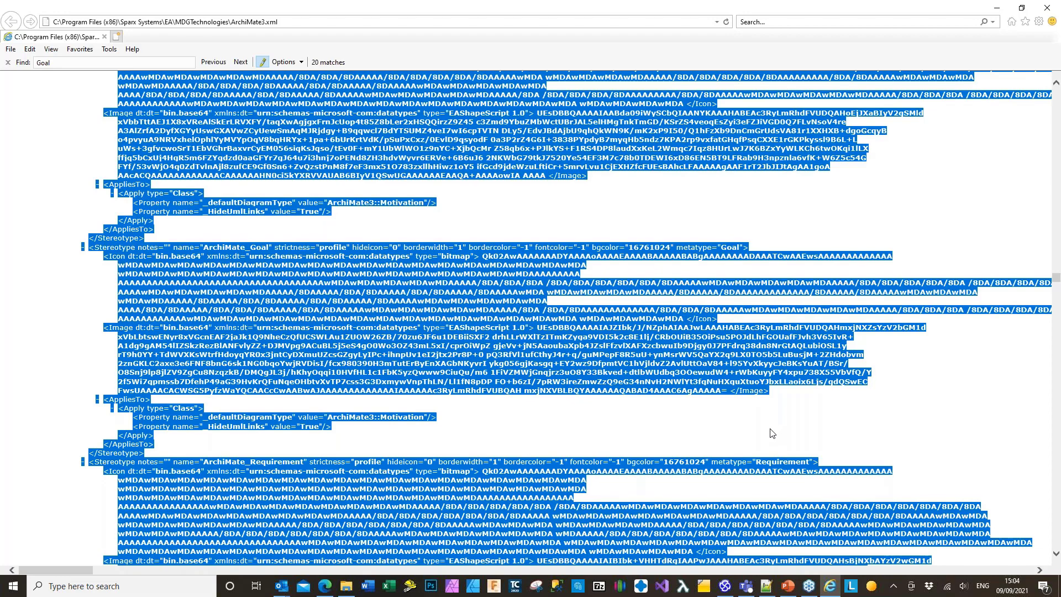
pyautogui.click(772, 434)
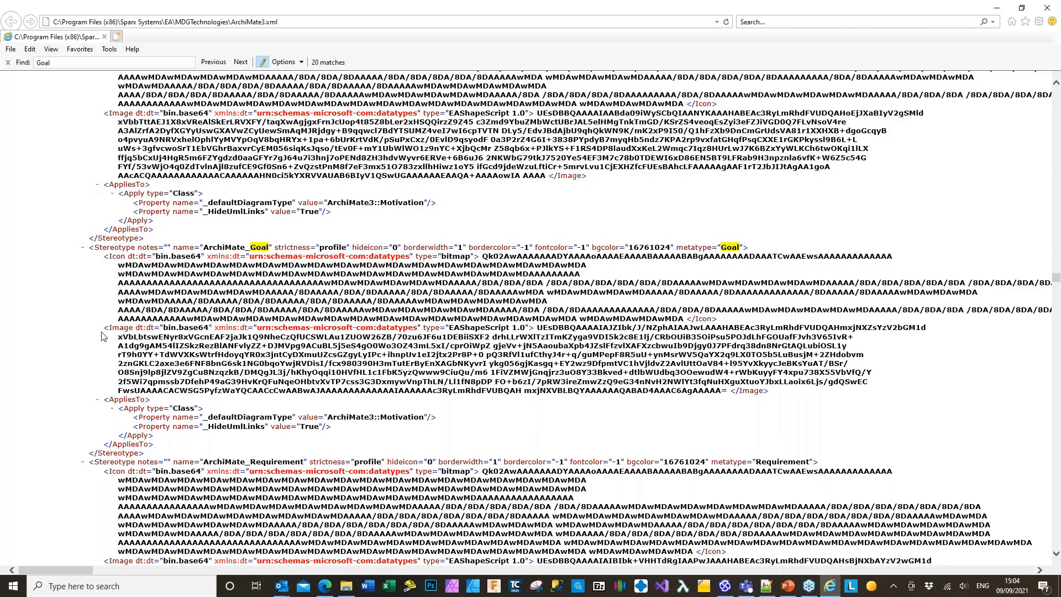
pyautogui.moveTo(107, 330); pyautogui.dragTo(773, 393)
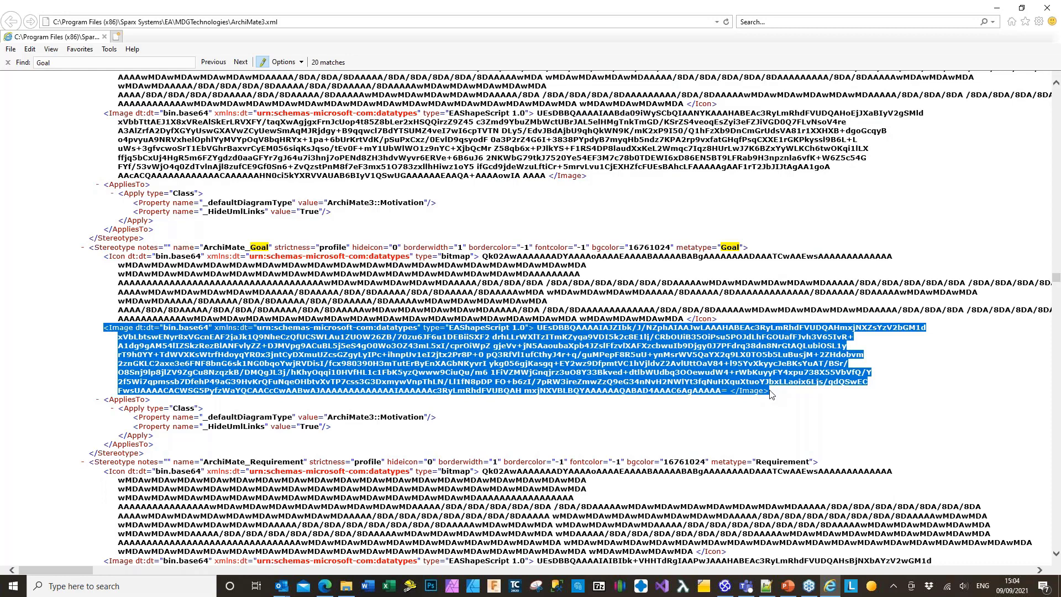
pyautogui.rightClick(764, 381)
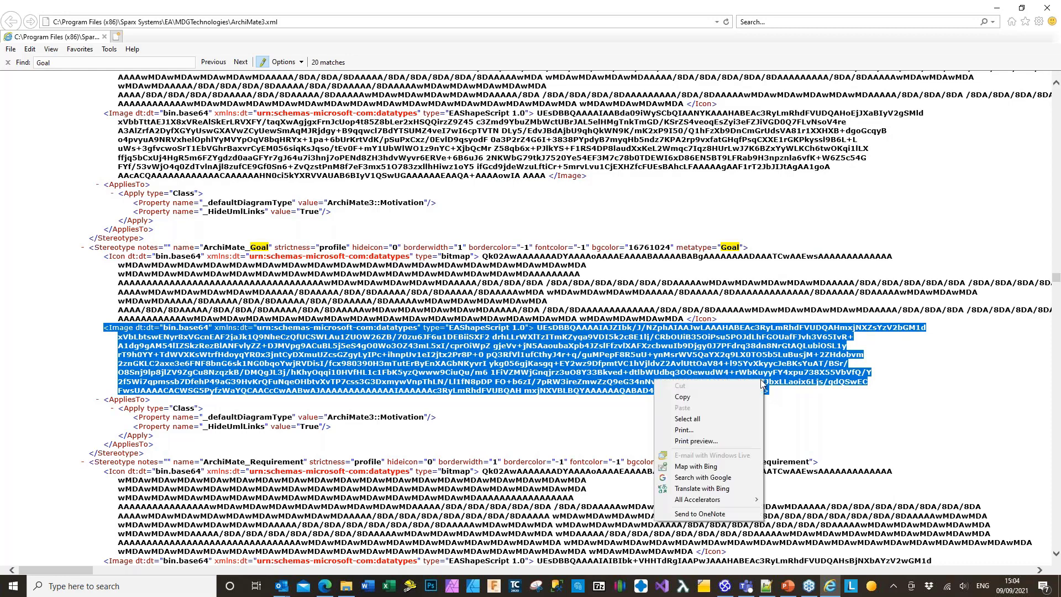
pyautogui.click(725, 397)
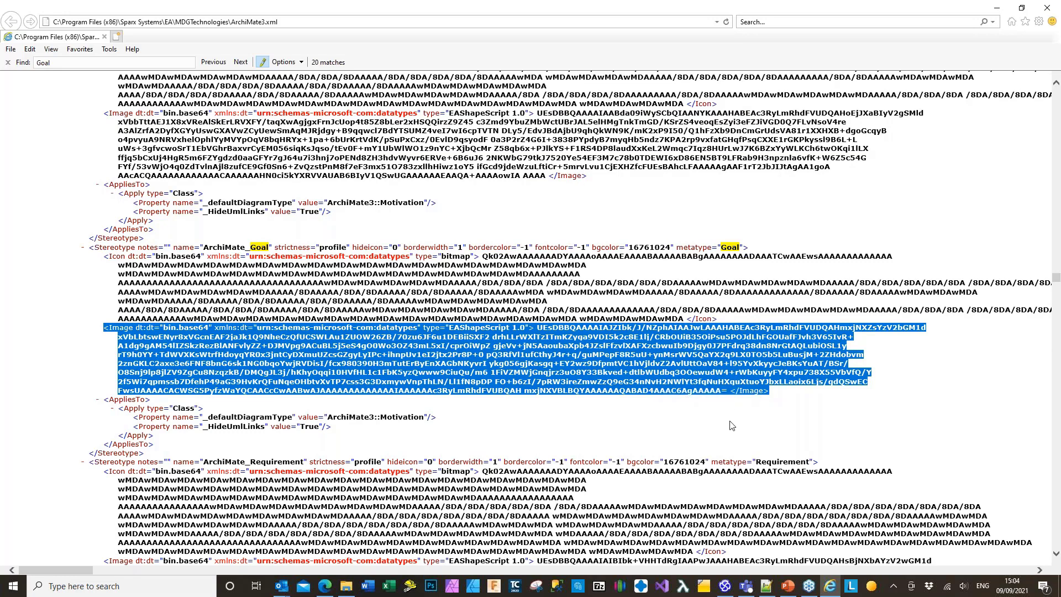
# Switch to the Metamodel Demo MDG - 2021 project in Enterprise Architect and open the attributes of Class1
pyautogui.moveTo(726, 590)
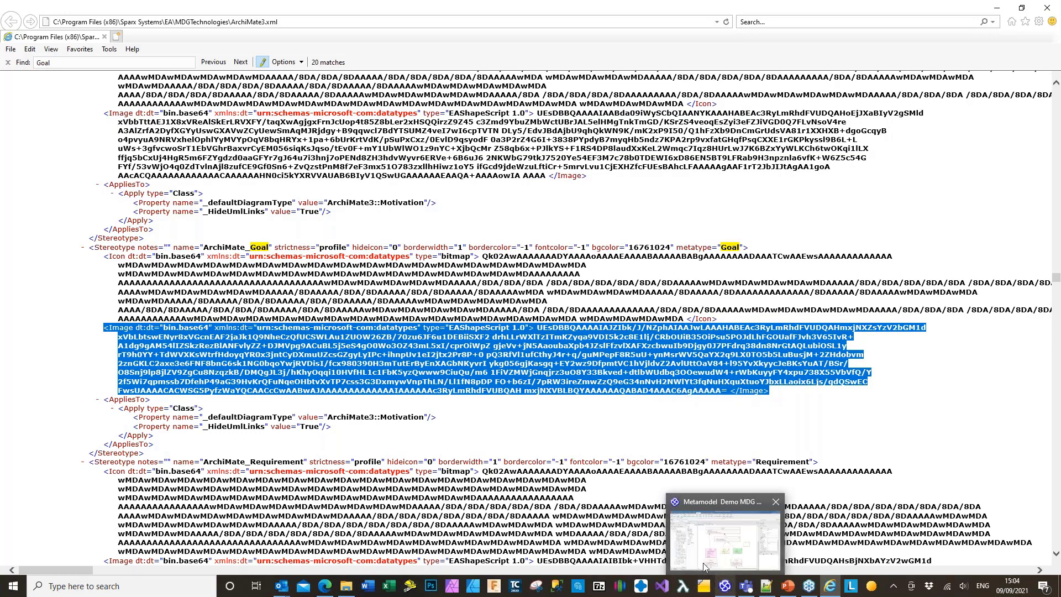
pyautogui.click(703, 562)
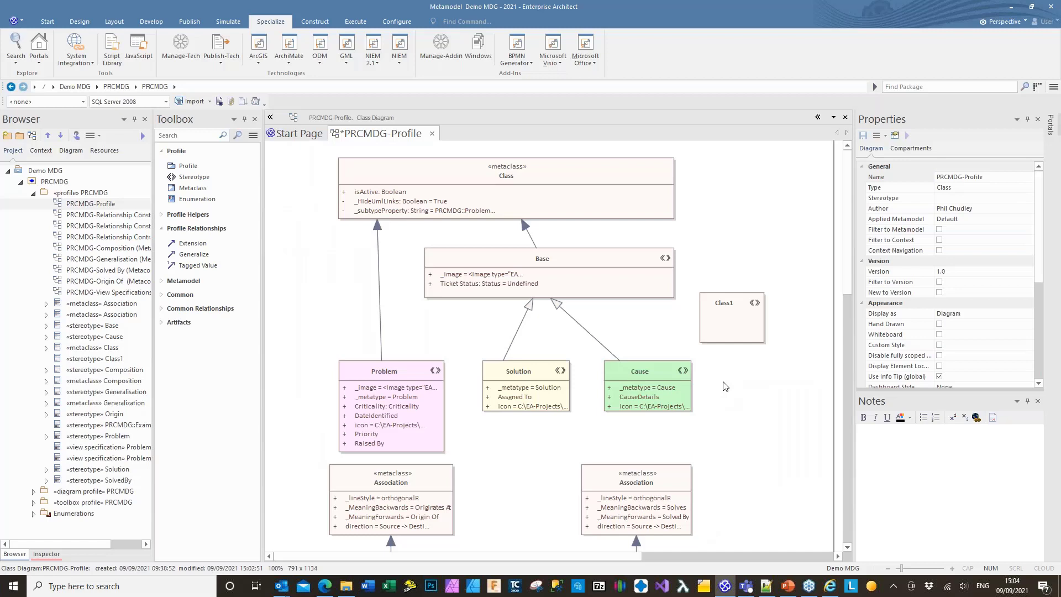
pyautogui.click(731, 331)
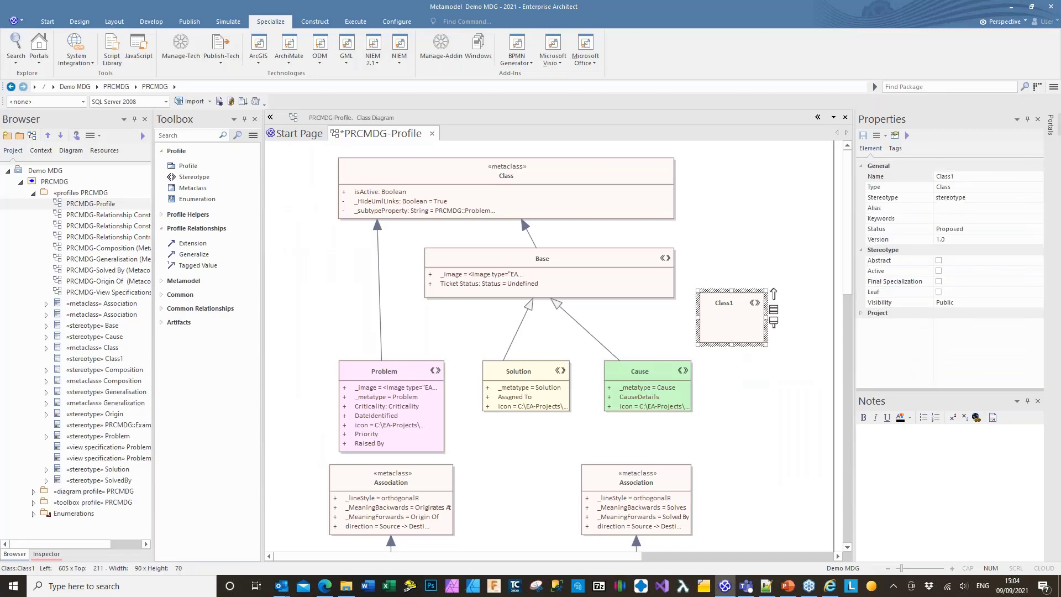
pyautogui.rightClick(731, 332)
pyautogui.moveTo(755, 88)
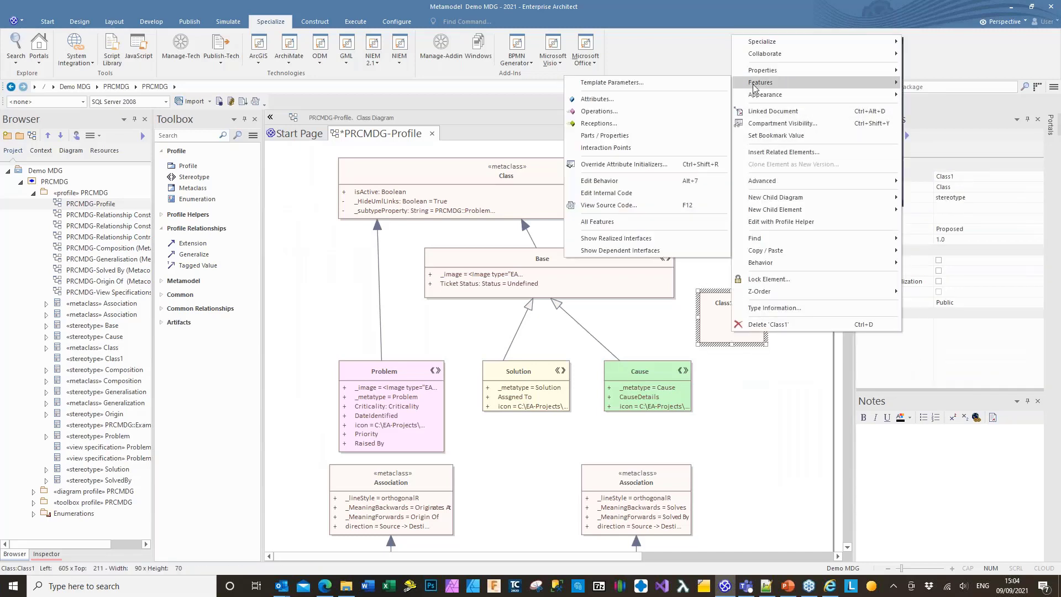
pyautogui.click(609, 101)
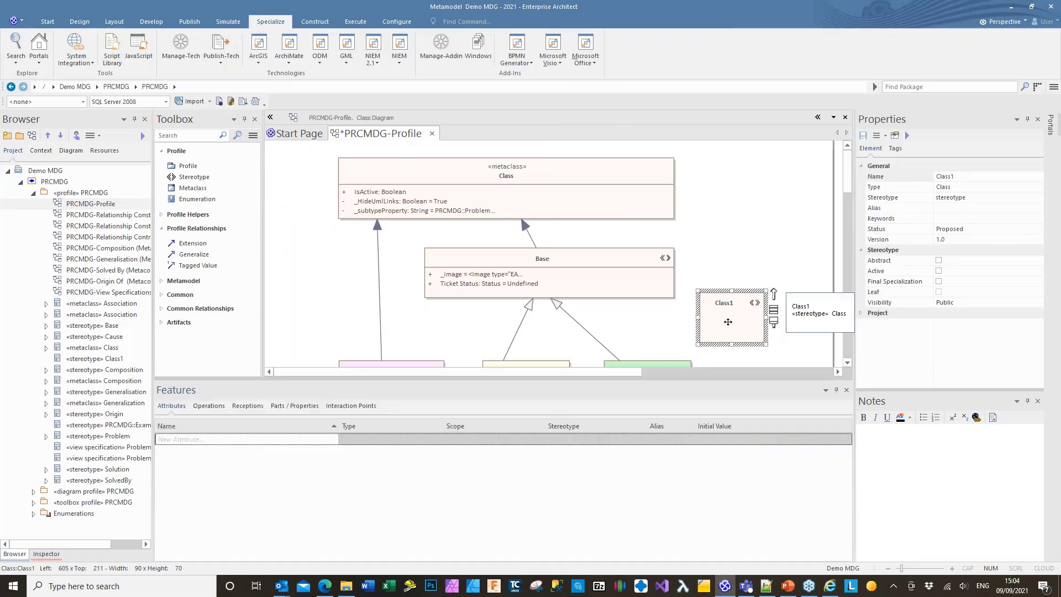
# Add an attribute named _image to the Class1 stereotype
pyautogui.click(205, 441)
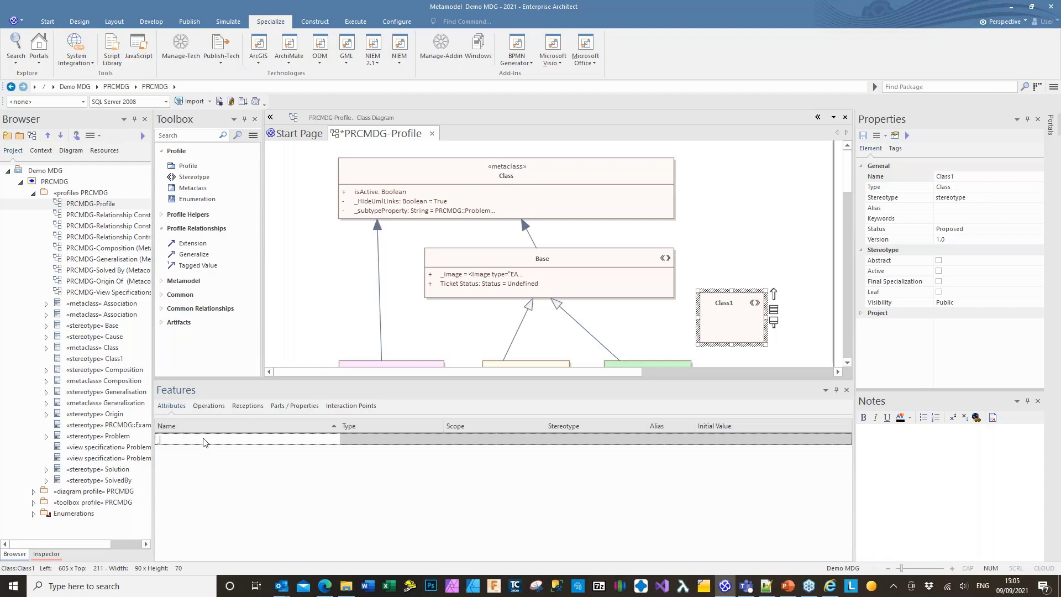
pyautogui.write('_u')
pyautogui.press('BackSpace')
pyautogui.write('iamge')
pyautogui.press('BackSpace')
pyautogui.press('BackSpace')
pyautogui.press('BackSpace')
pyautogui.press('BackSpace')
pyautogui.write('image')
pyautogui.click(715, 441)
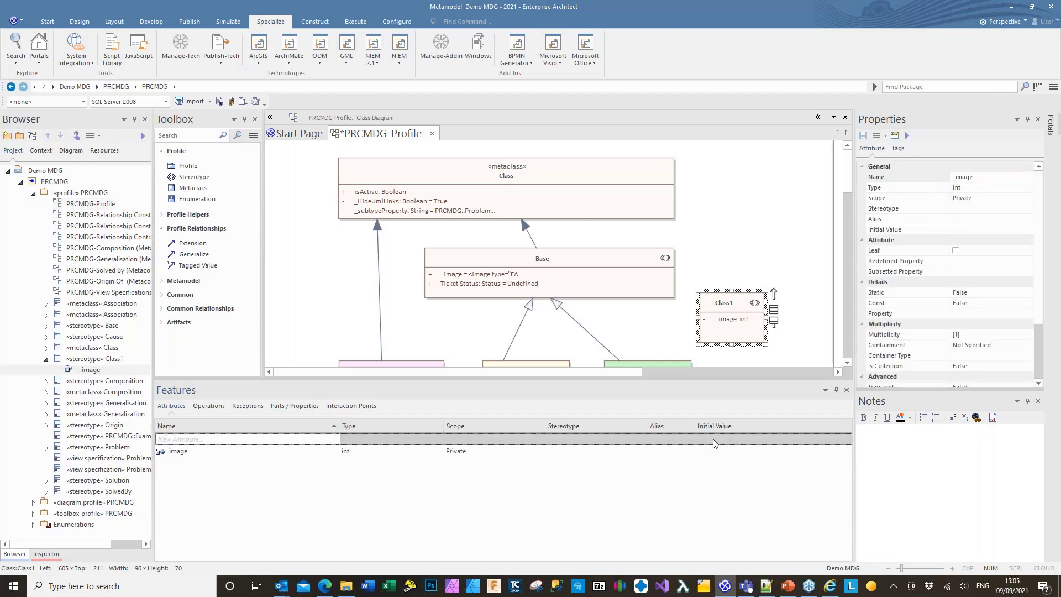
# Paste the copied ArchiMate_Goal Image XML as the initial value of Class1's _image attribute
pyautogui.click(507, 451)
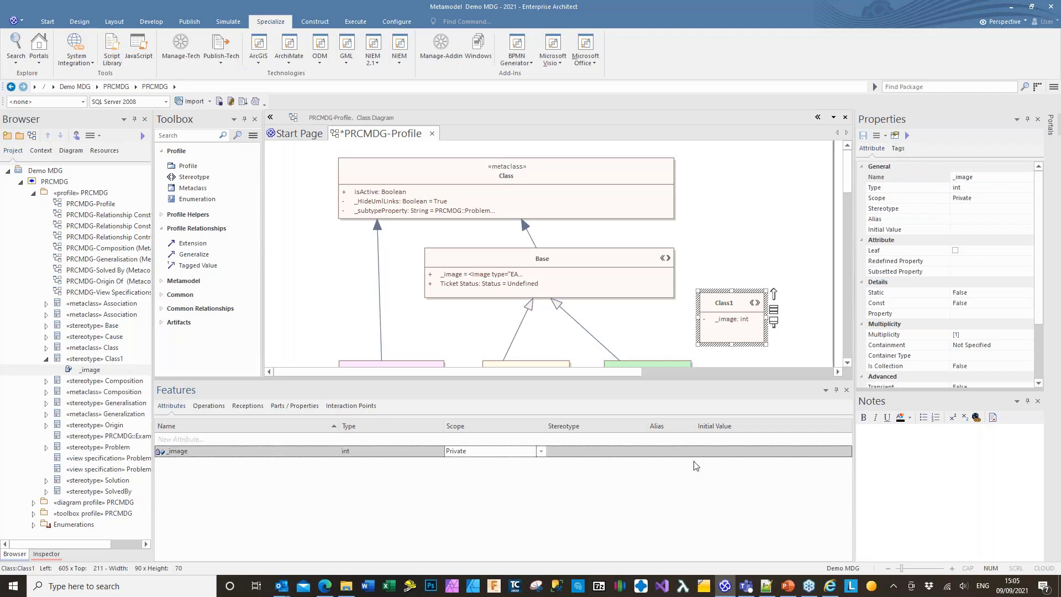
pyautogui.click(709, 452)
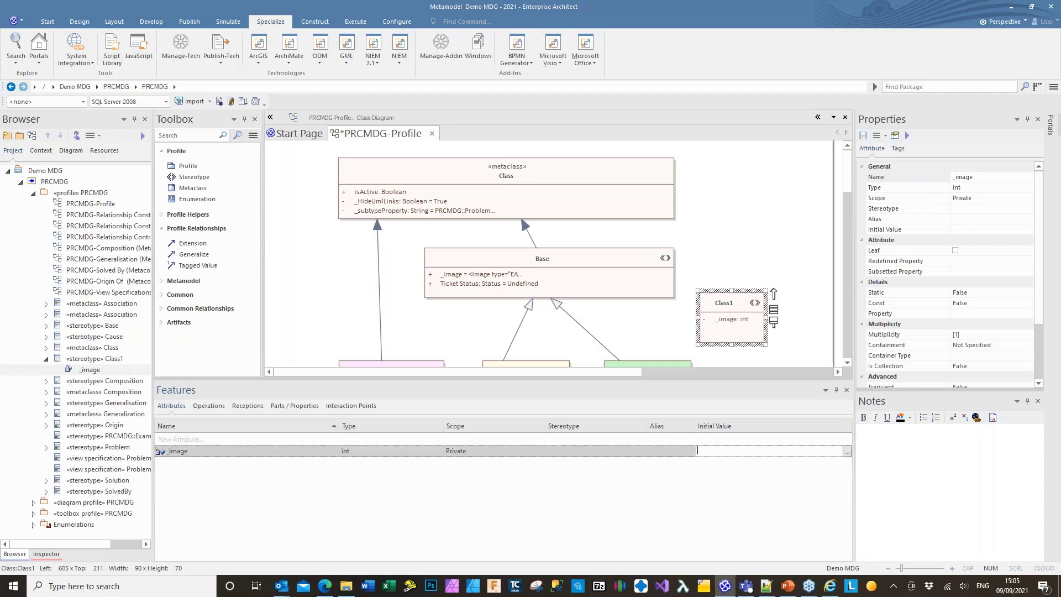
pyautogui.hotkey('ctrl', 'v')
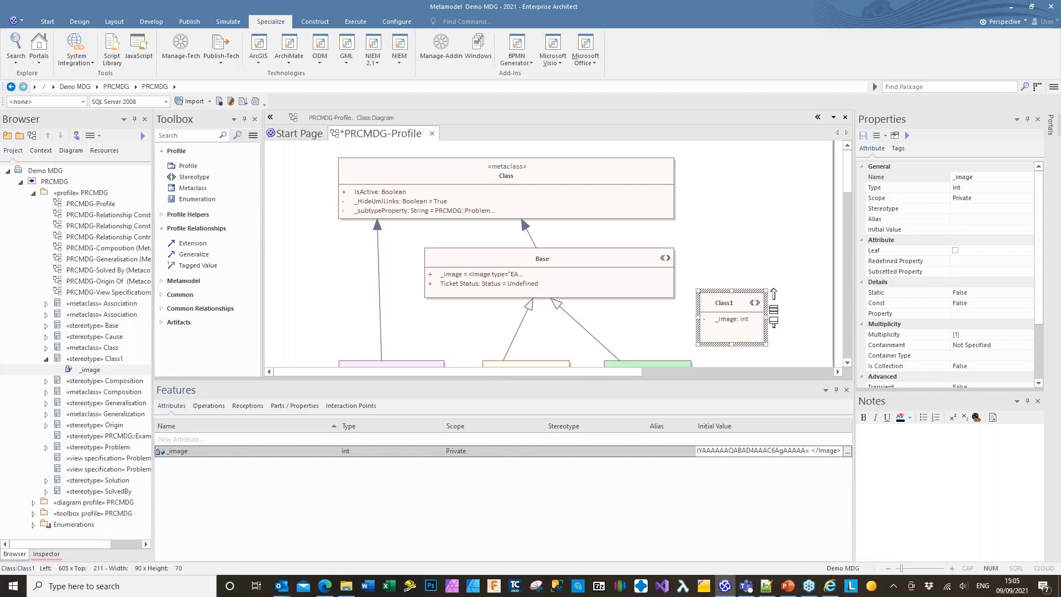
pyautogui.click(717, 483)
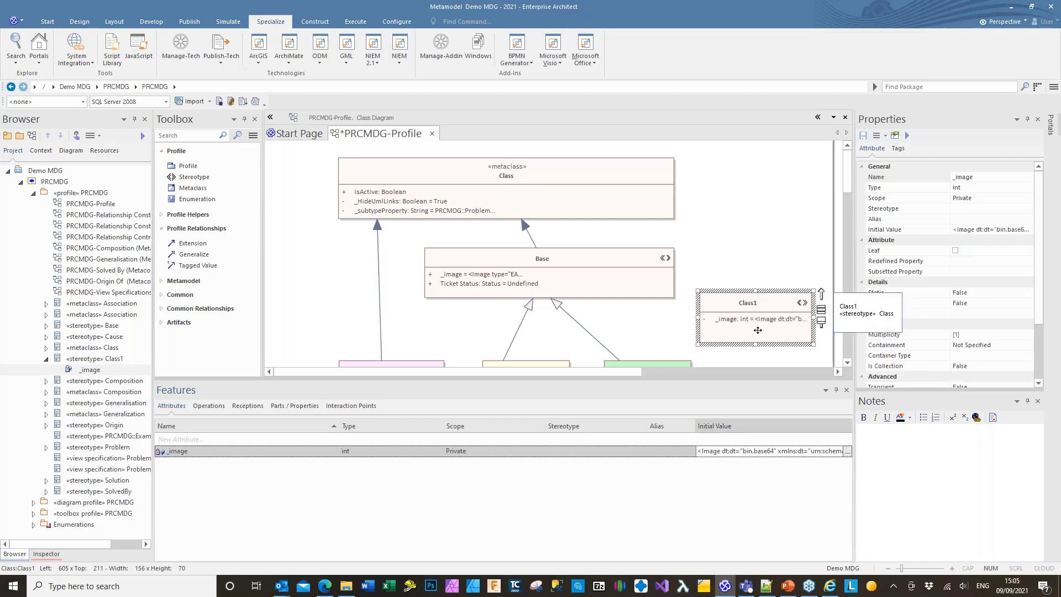
# Open Class1's shape script through its stereotype properties, examine the main shape and the goal and composite decorations, and close it unchanged
pyautogui.rightClick(758, 330)
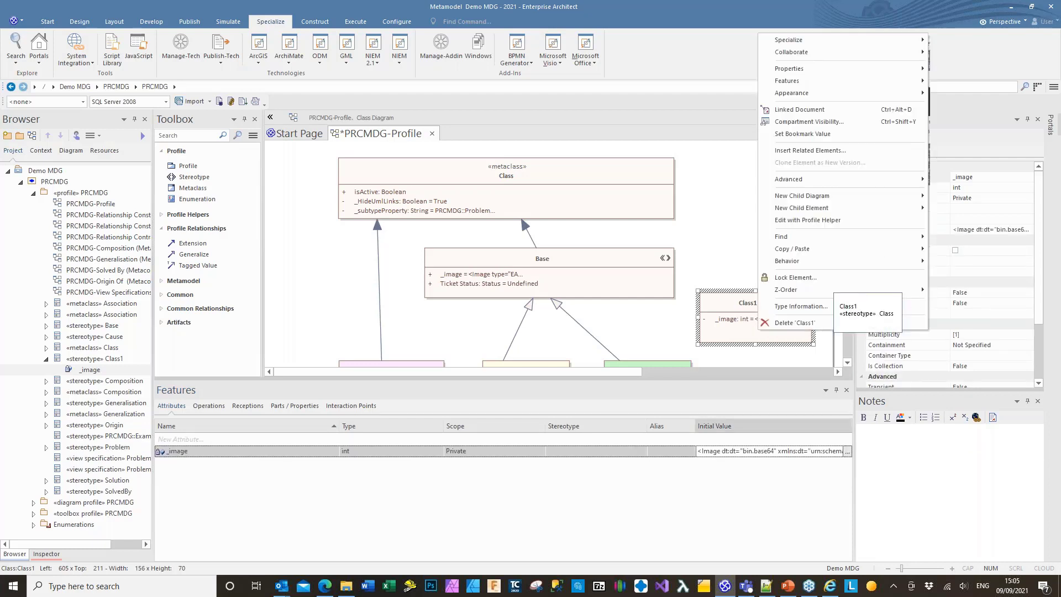
pyautogui.click(791, 219)
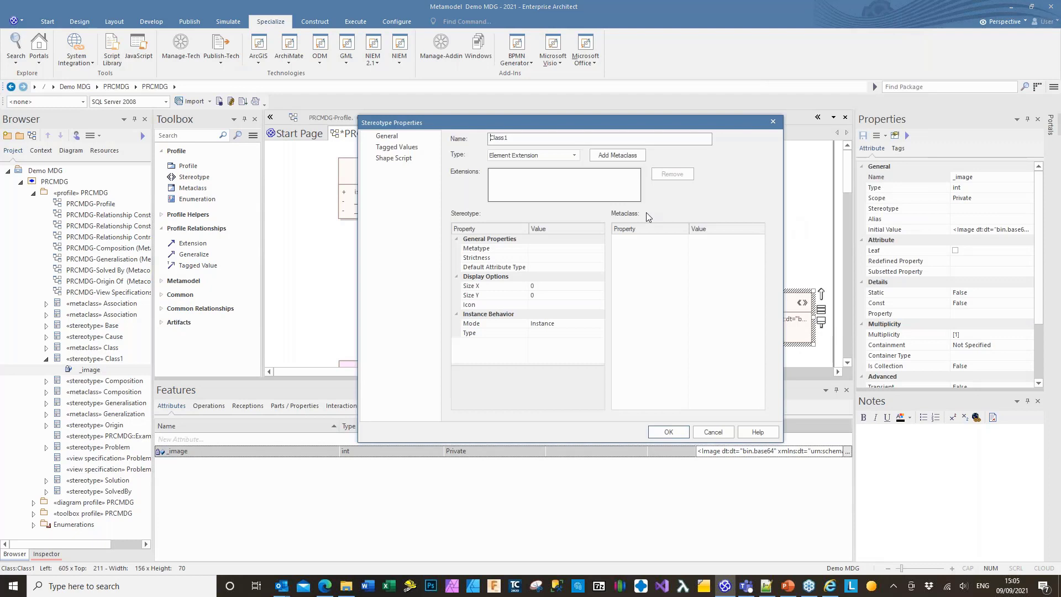
pyautogui.click(396, 160)
pyautogui.click(469, 156)
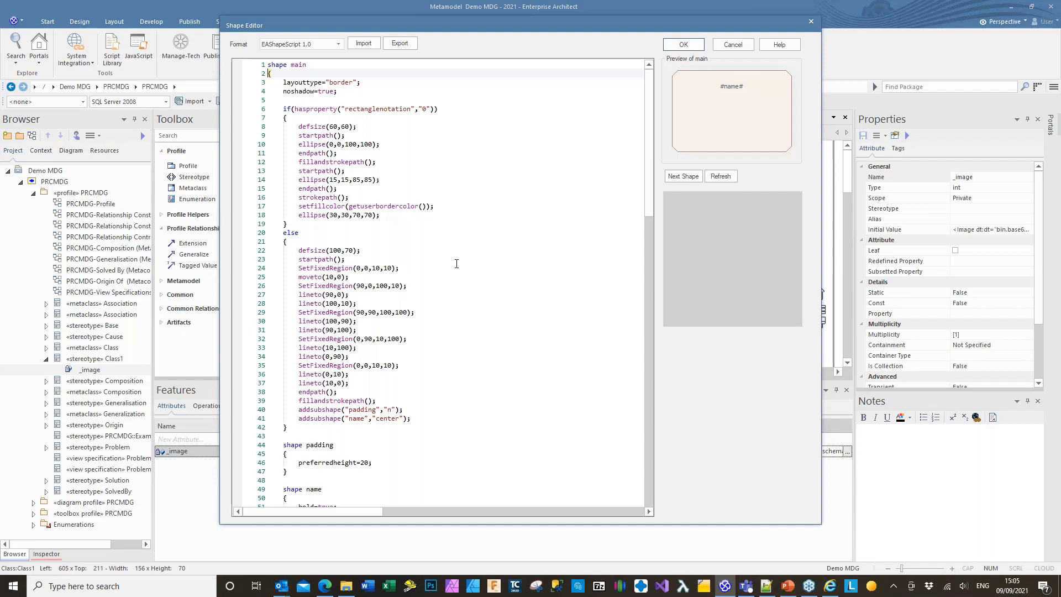
pyautogui.scroll(-17, 456, 264)
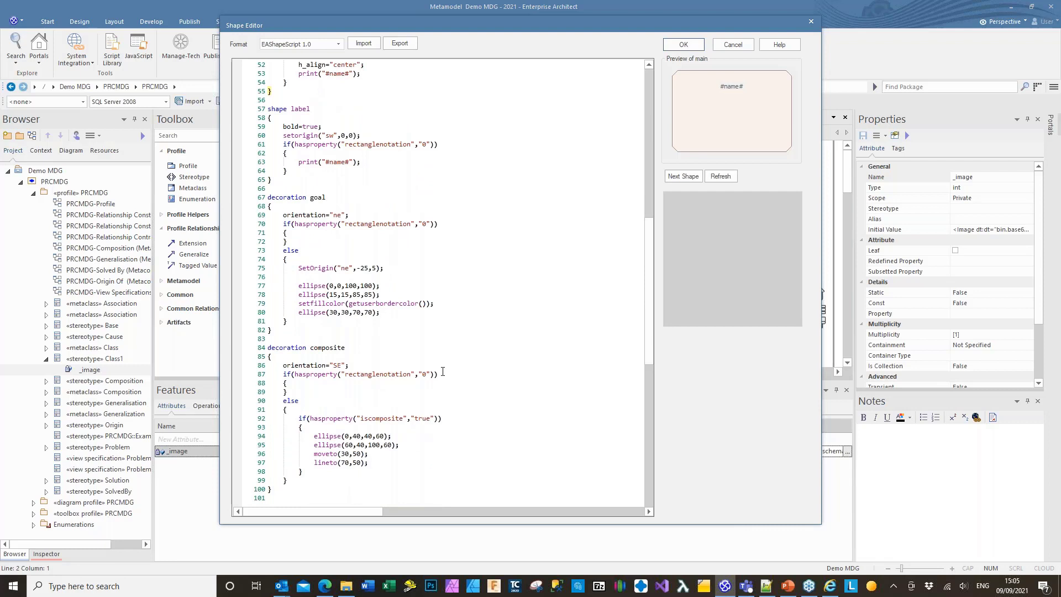
pyautogui.click(268, 347)
pyautogui.moveTo(268, 347); pyautogui.dragTo(272, 489)
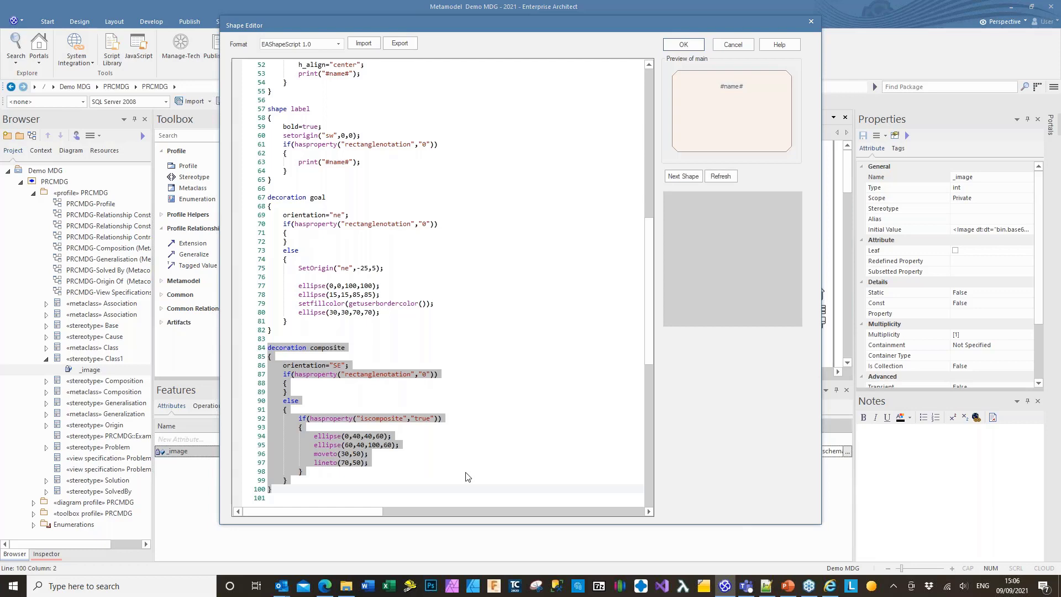
pyautogui.scroll(17, 467, 477)
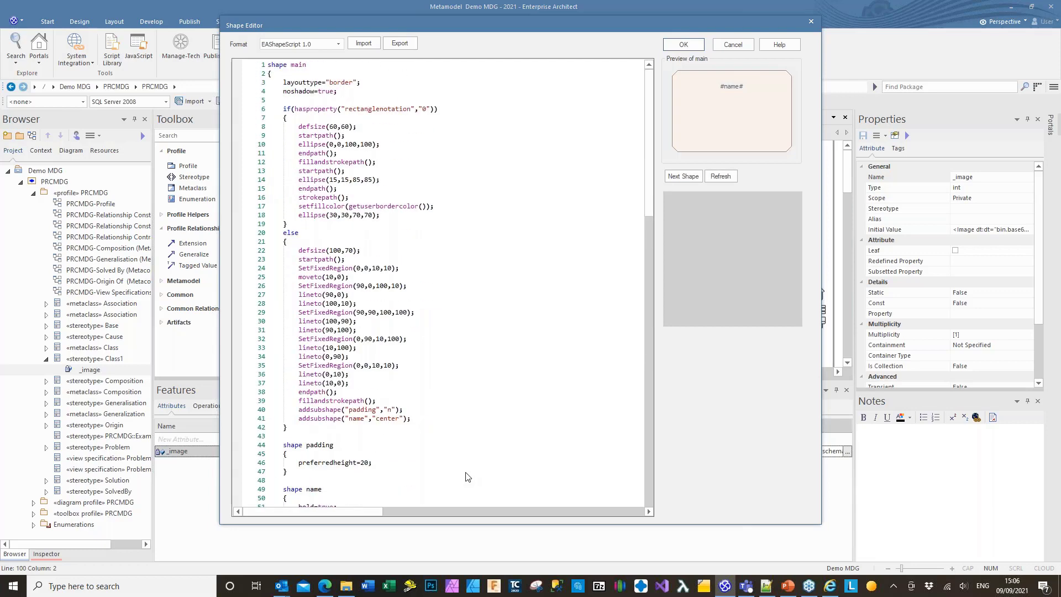
pyautogui.click(812, 23)
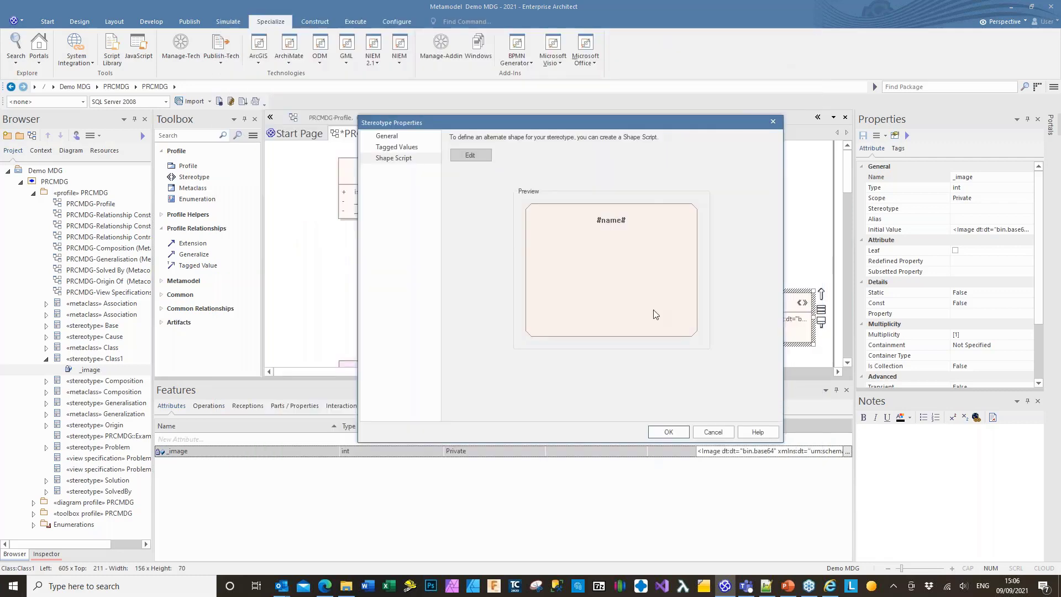
pyautogui.click(773, 123)
# Delete the Class1 stereotype from the model and all diagrams, and close the Features window
pyautogui.click(757, 338)
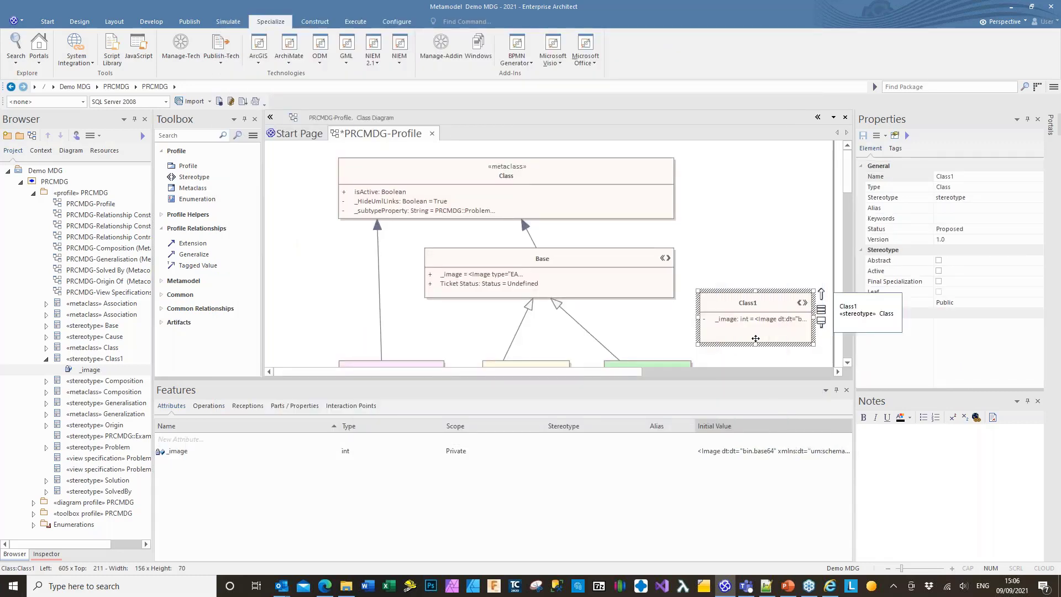
pyautogui.hotkey('ctrl', 'Delete')
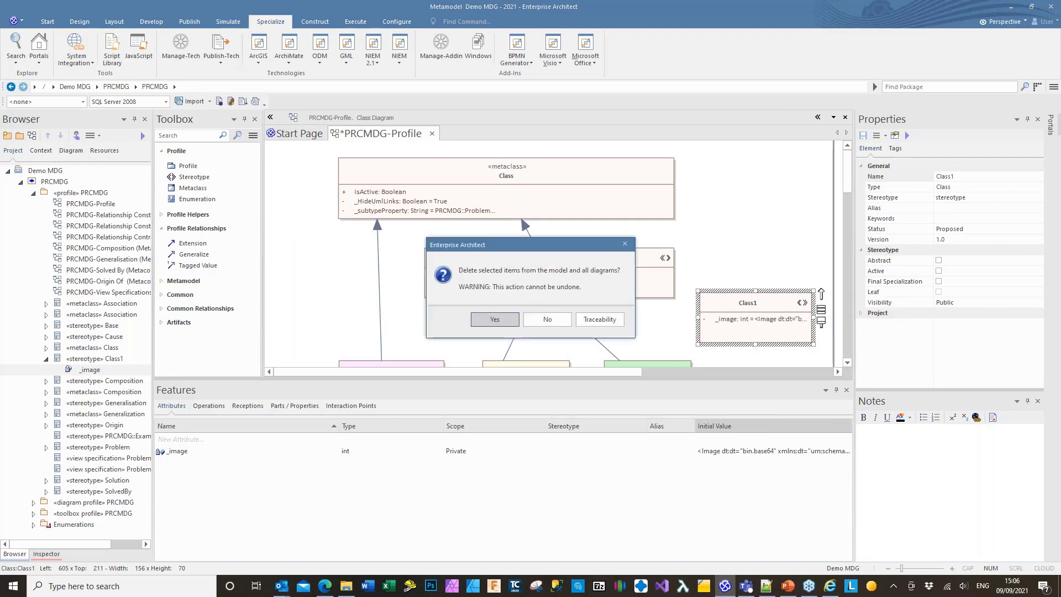
pyautogui.click(495, 320)
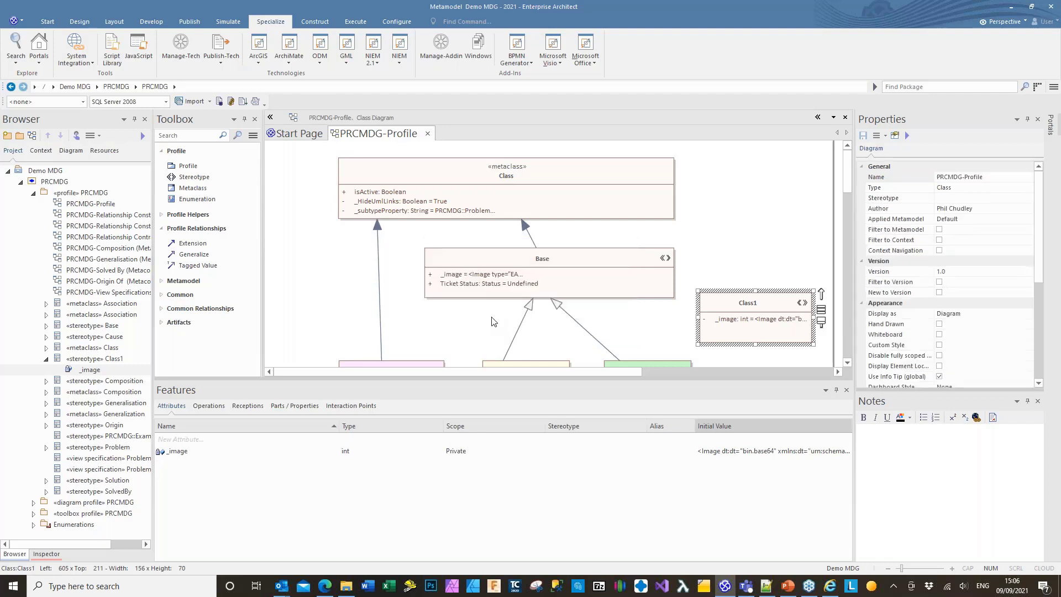
pyautogui.click(847, 390)
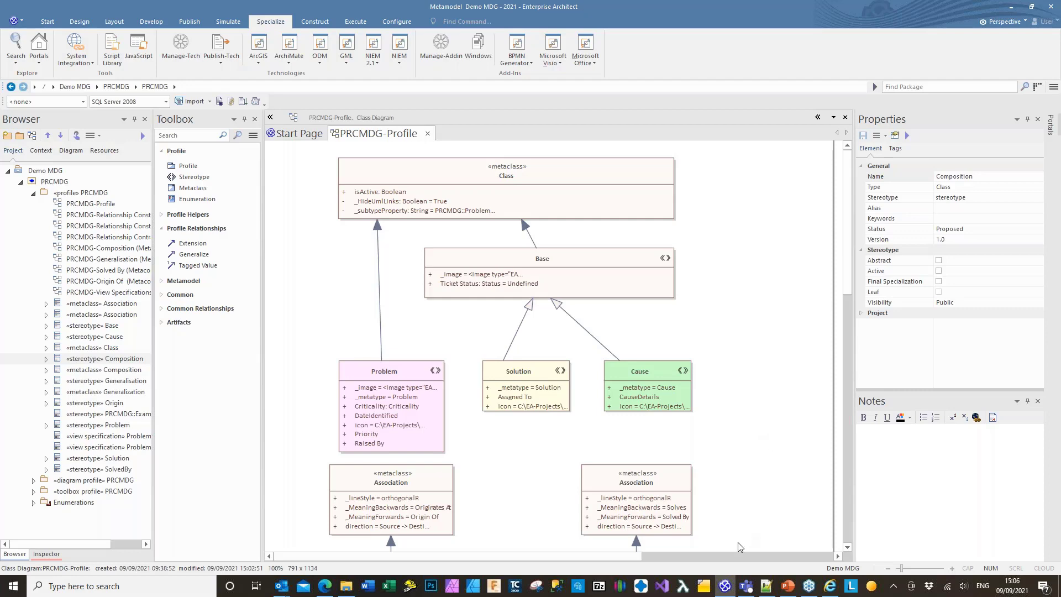
# Switch to Notepad++, look over both PRC_MDG-MTS.mts files without reloading and the unsaved shape script, and return to Enterprise Architect
pyautogui.click(767, 587)
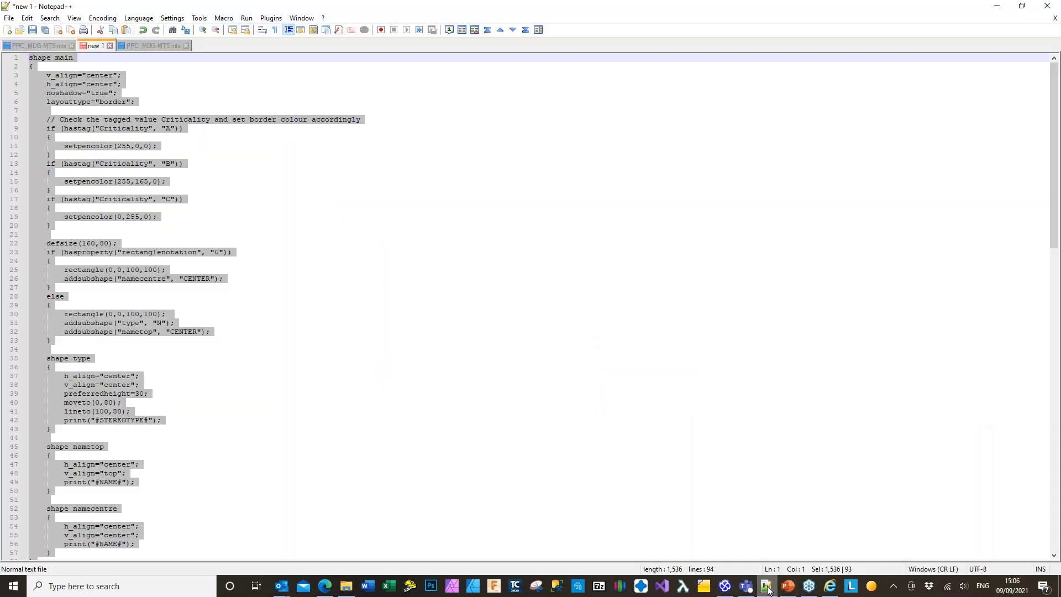
pyautogui.click(51, 47)
pyautogui.click(147, 46)
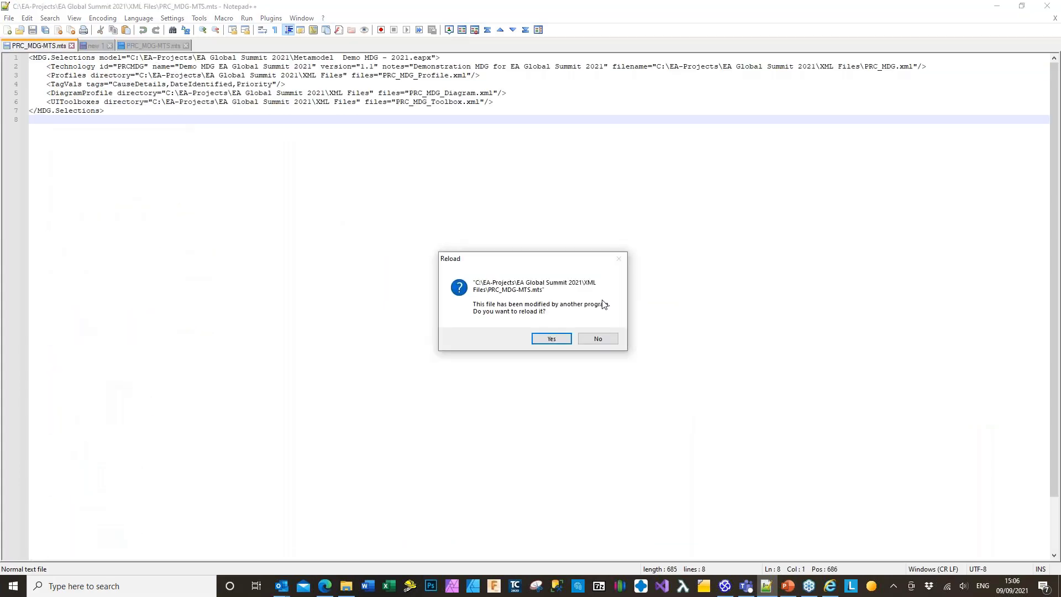
pyautogui.click(598, 339)
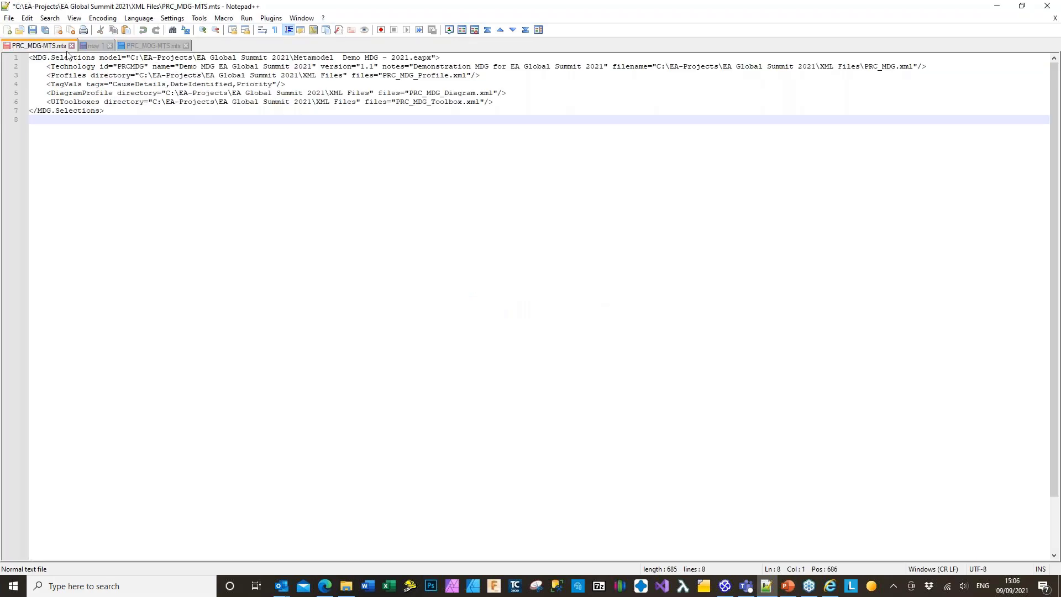
pyautogui.click(133, 49)
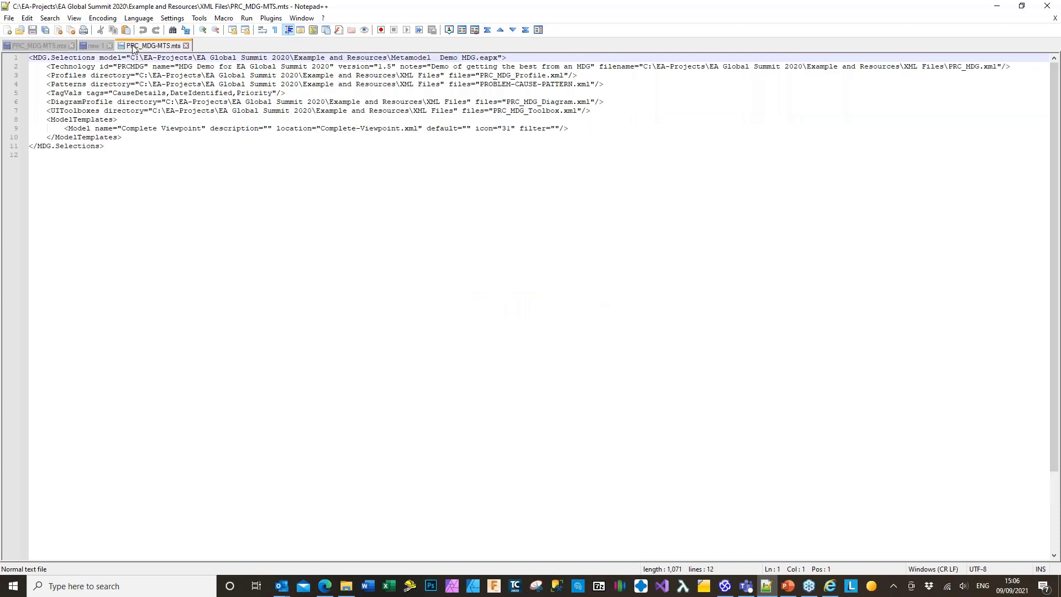
pyautogui.click(106, 47)
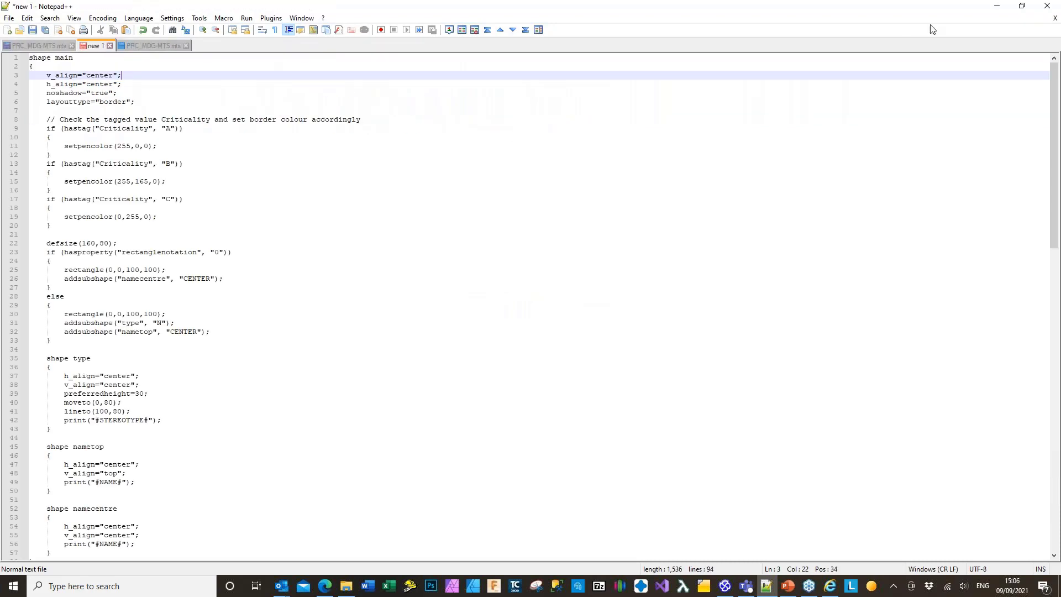
pyautogui.click(998, 11)
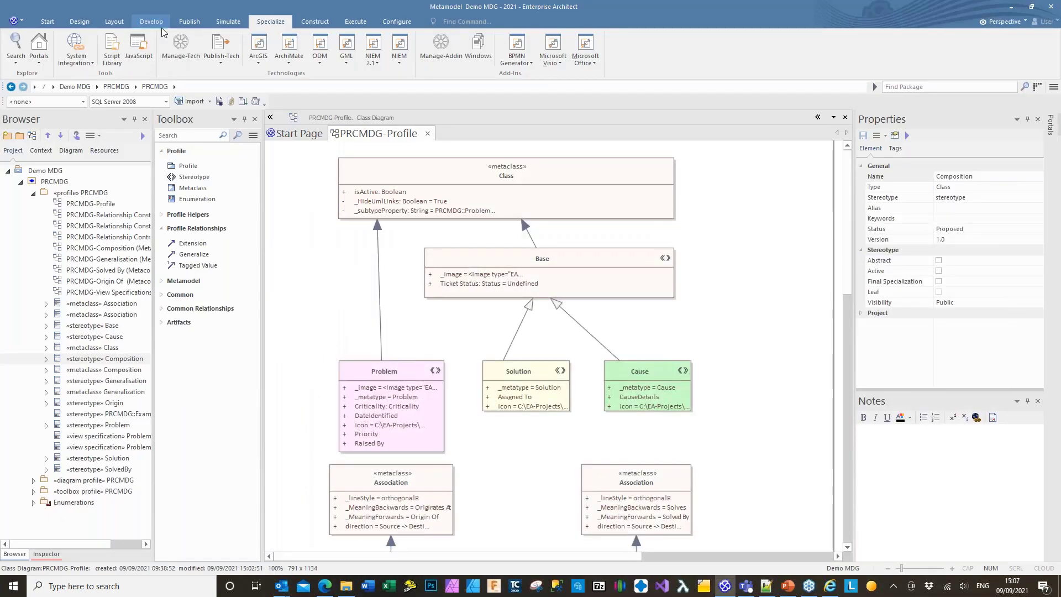
pyautogui.click(117, 23)
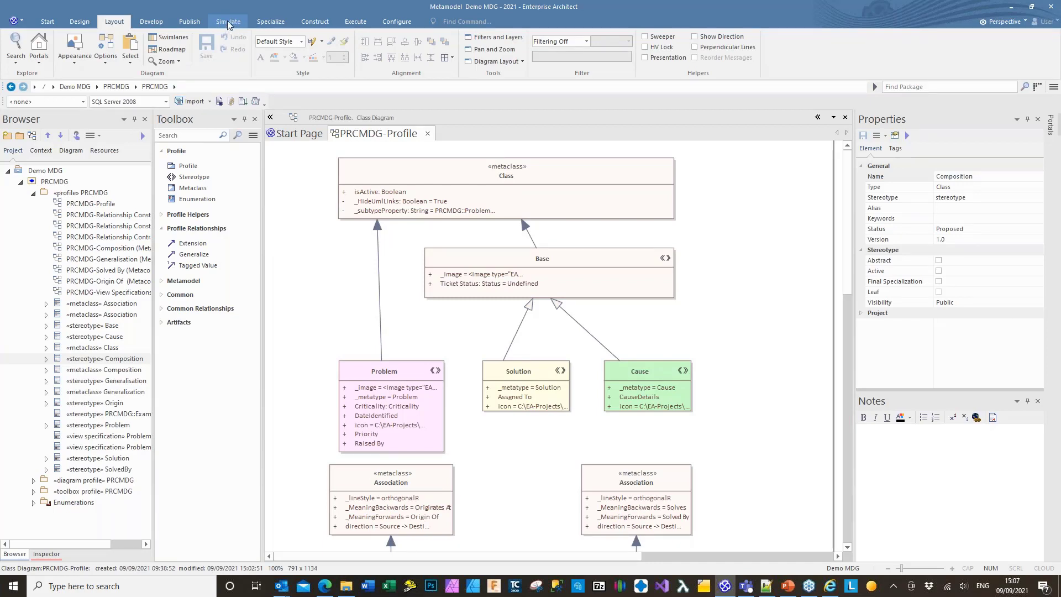
# Show the script library, enlarge its window, and open the Generate MDG script from the MDG Scripts group
pyautogui.click(264, 22)
pyautogui.click(112, 57)
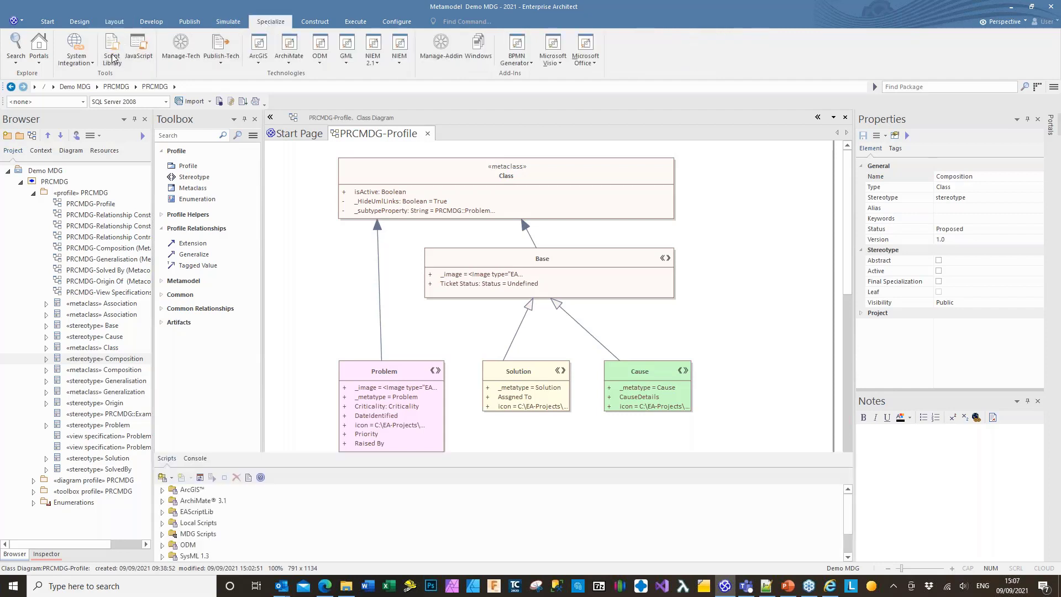
pyautogui.moveTo(249, 431); pyautogui.dragTo(249, 355)
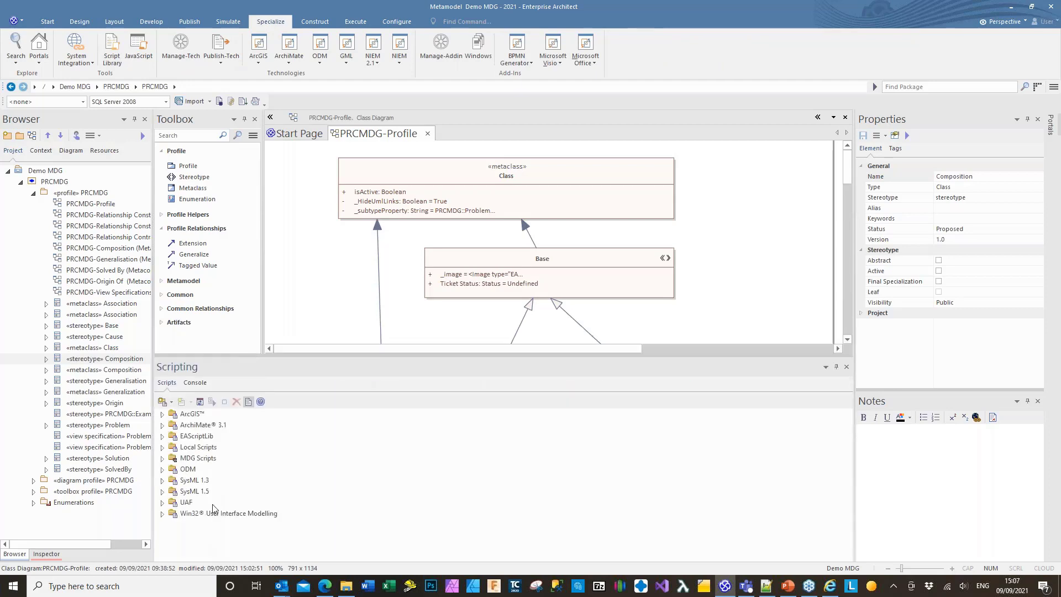
pyautogui.click(162, 459)
pyautogui.doubleClick(214, 469)
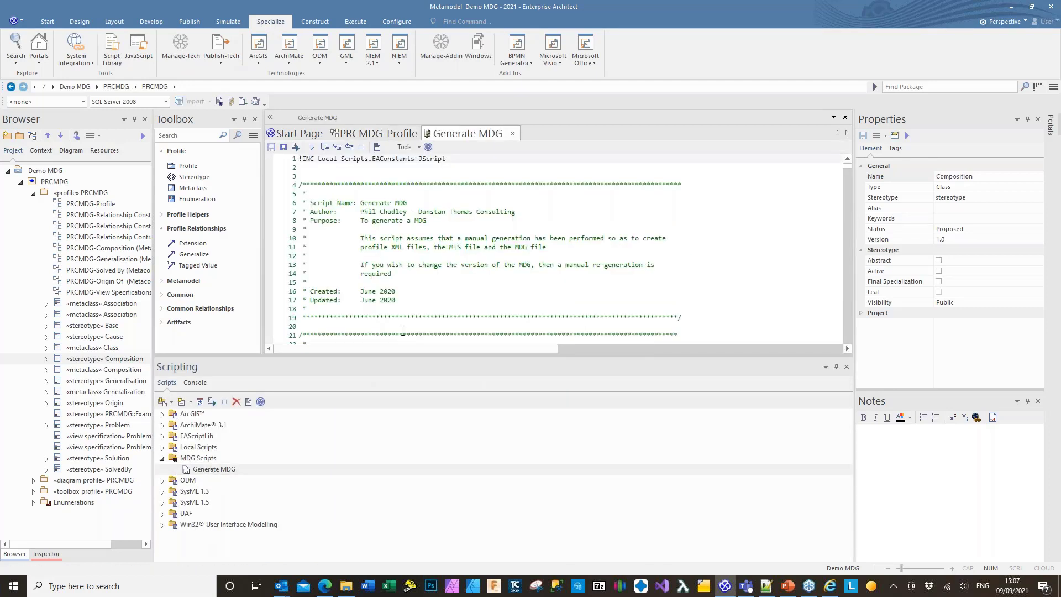
# Enlarge the script editor and examine the Generate MDG code that checks the root node and selects the MTS file
pyautogui.moveTo(418, 355); pyautogui.dragTo(414, 449)
pyautogui.scroll(-1, 419, 299)
pyautogui.scroll(-19, 420, 299)
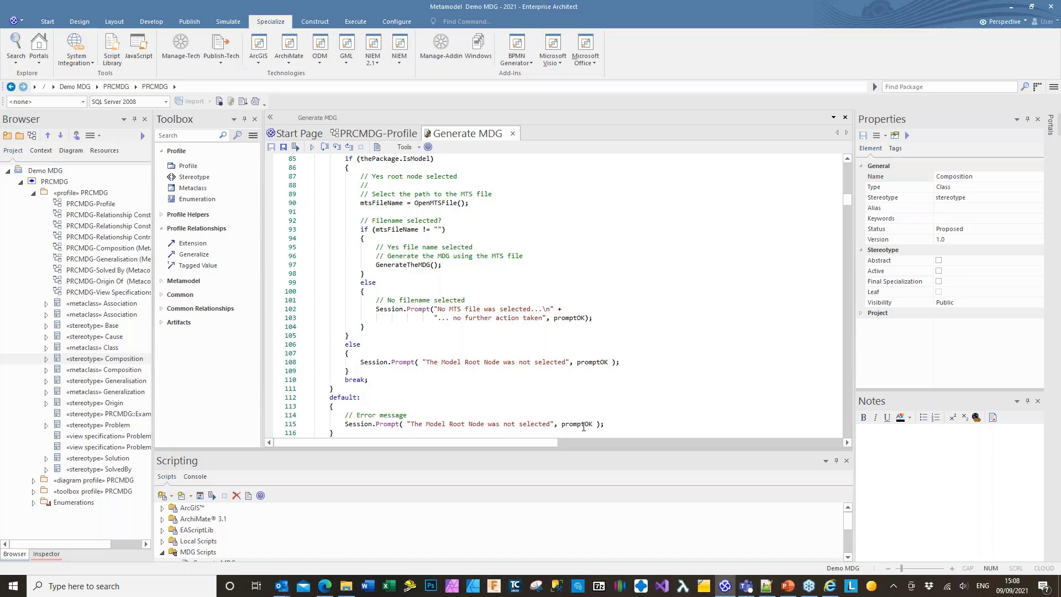
# Switch to the EA Global Summit presentation in PowerPoint and go to slide 8
pyautogui.click(787, 588)
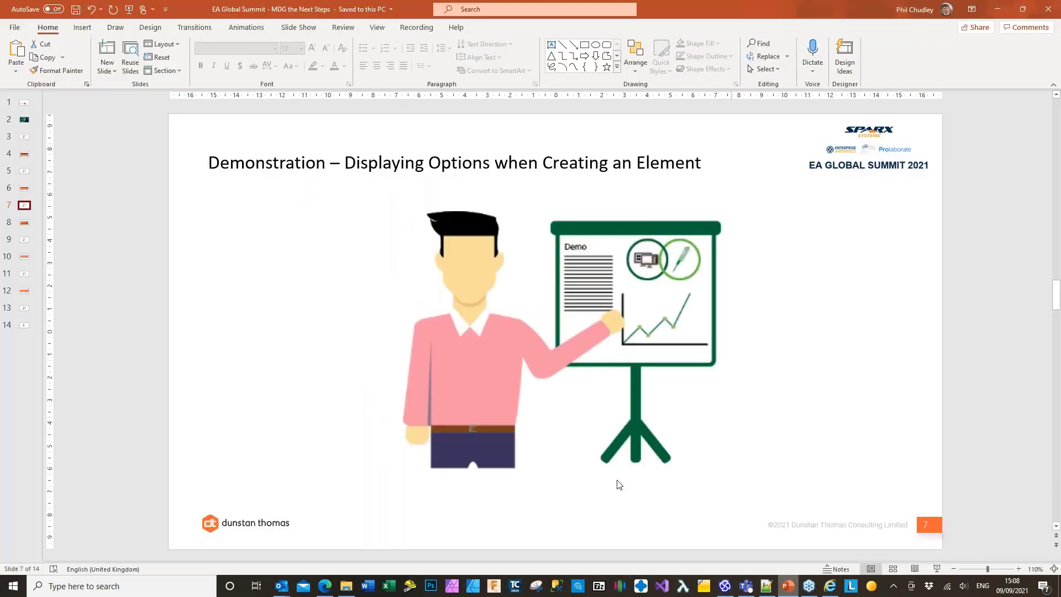
pyautogui.click(26, 223)
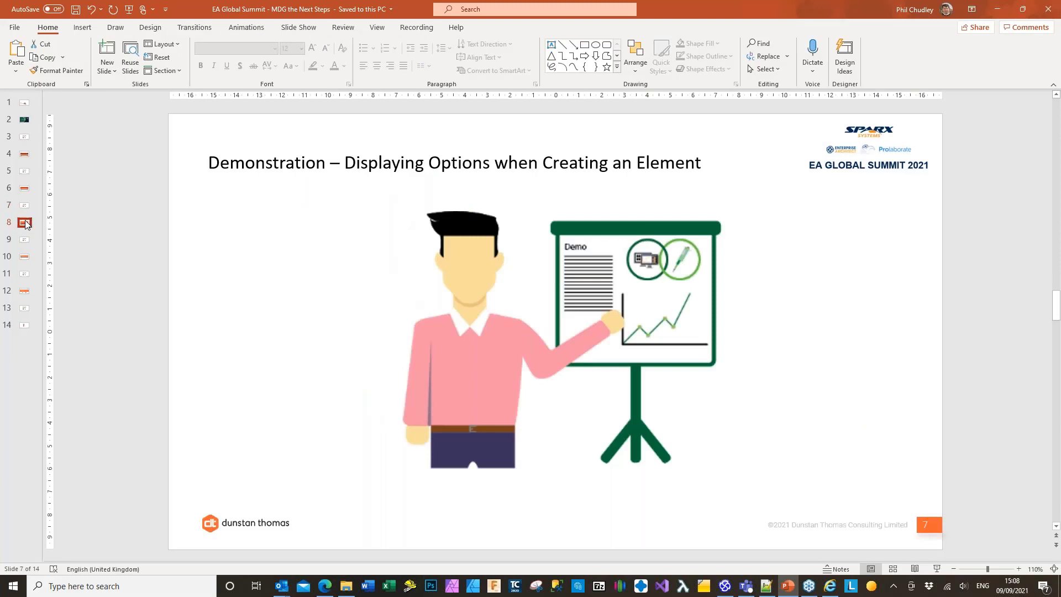
# Go through the slides on generating the MDG with a script and on including patterns within an MDG
pyautogui.click(25, 241)
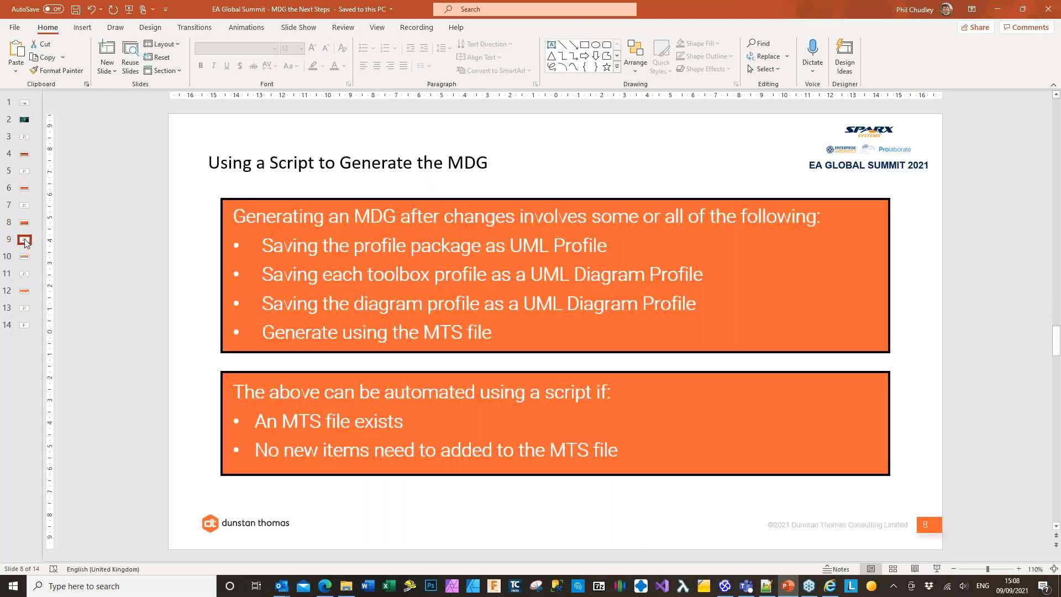
pyautogui.click(25, 257)
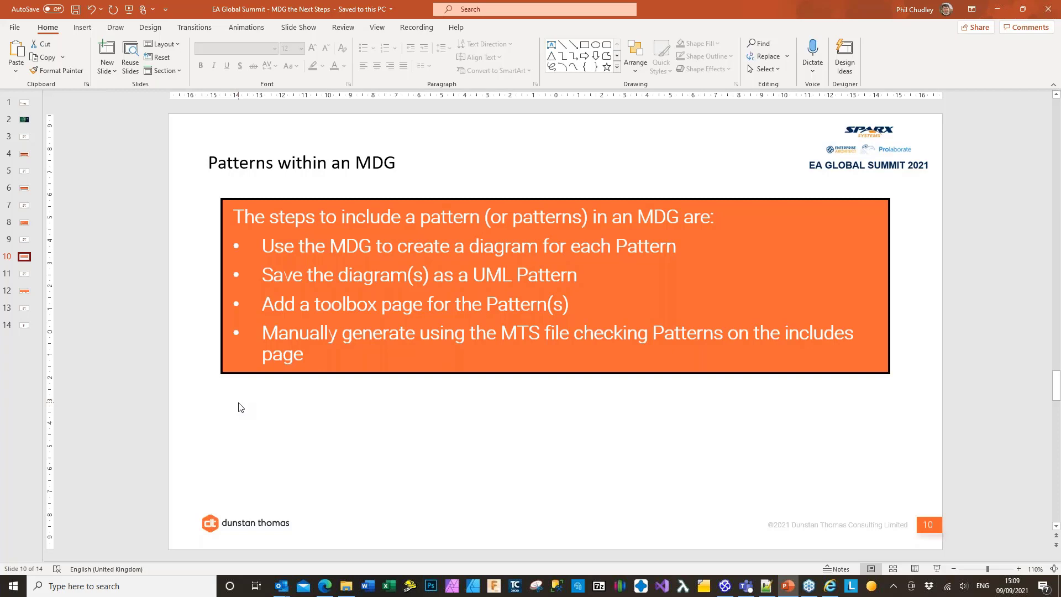
pyautogui.click(22, 274)
# Switch to Enterprise Architect, close the PRCMDG-Profile and Generate MDG views, and collapse the profile package
pyautogui.click(725, 587)
pyautogui.click(376, 133)
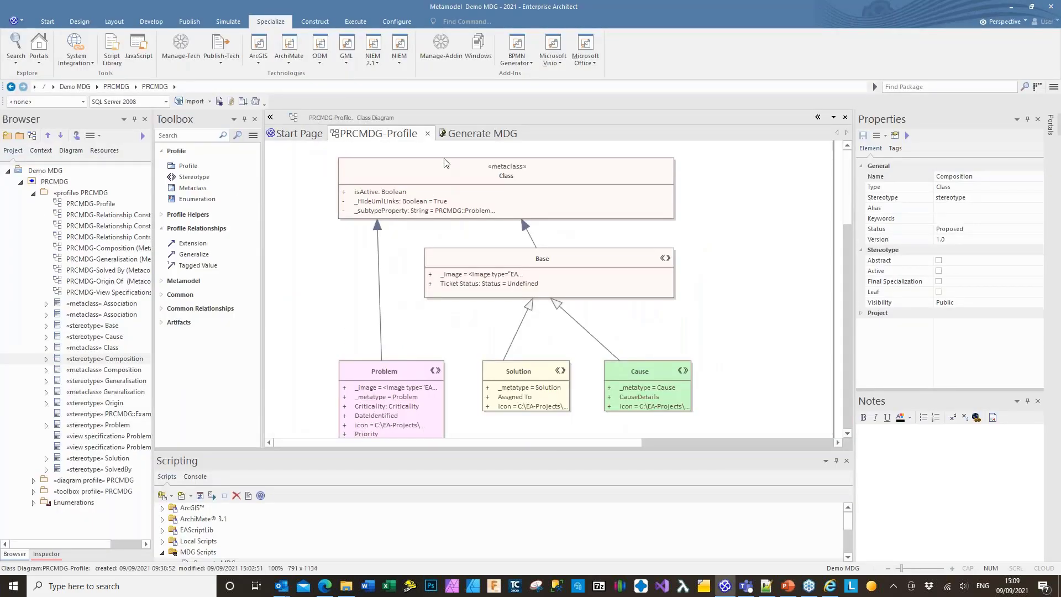
pyautogui.click(428, 134)
pyautogui.click(420, 134)
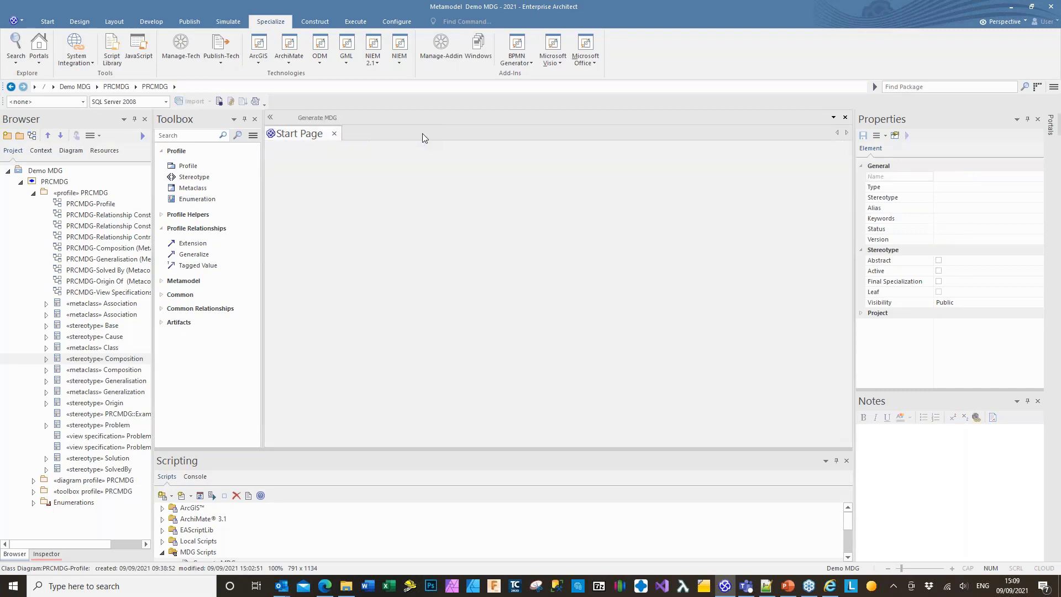
pyautogui.click(33, 193)
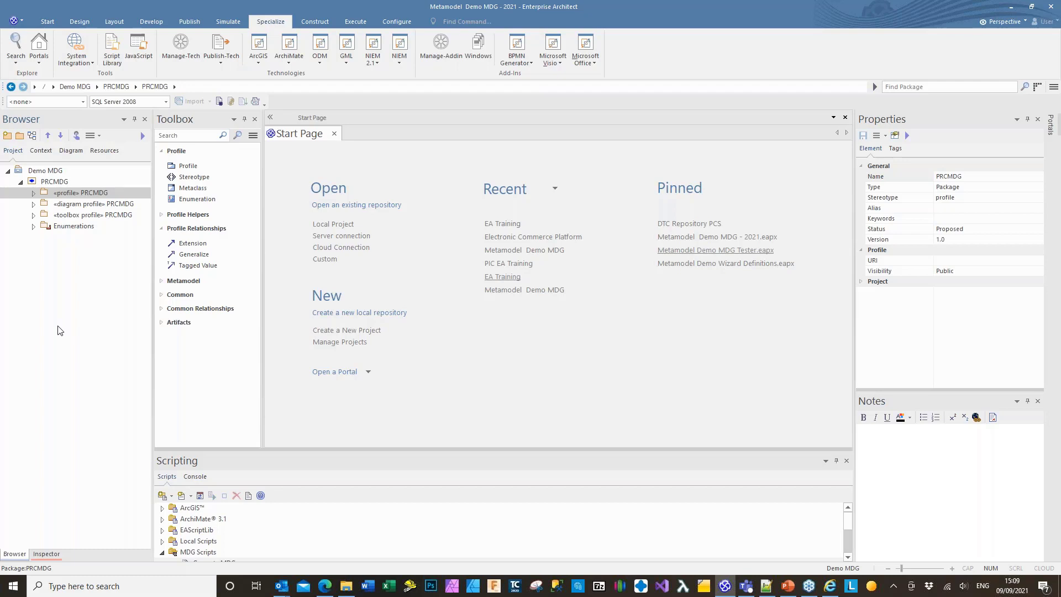
# Add a new package named Patterns under the PRCMDG package, without any initial diagram
pyautogui.click(57, 183)
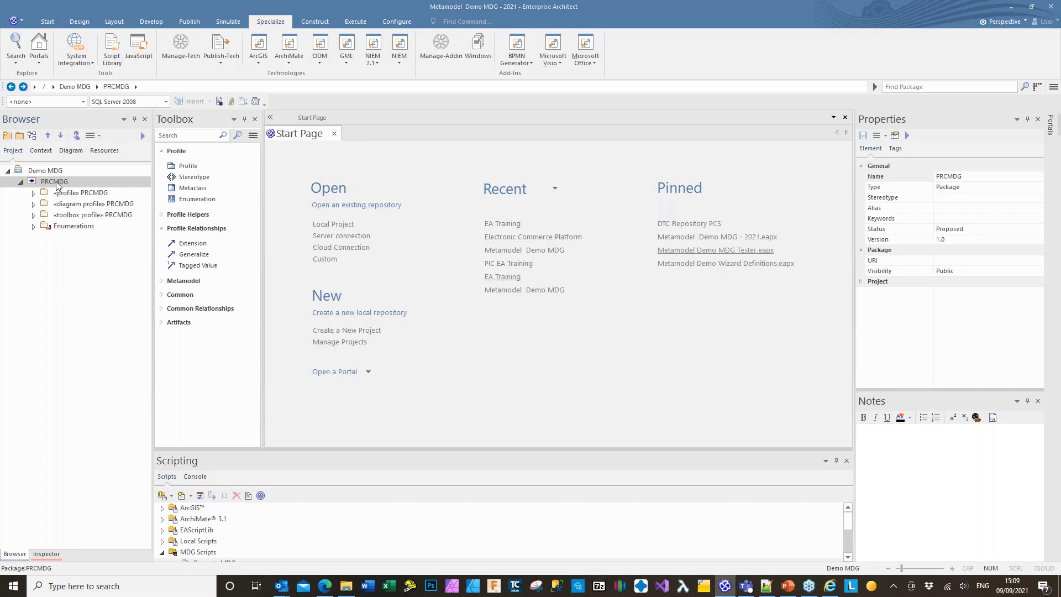
pyautogui.hotkey('ctrl', 'w')
pyautogui.write('Pattern')
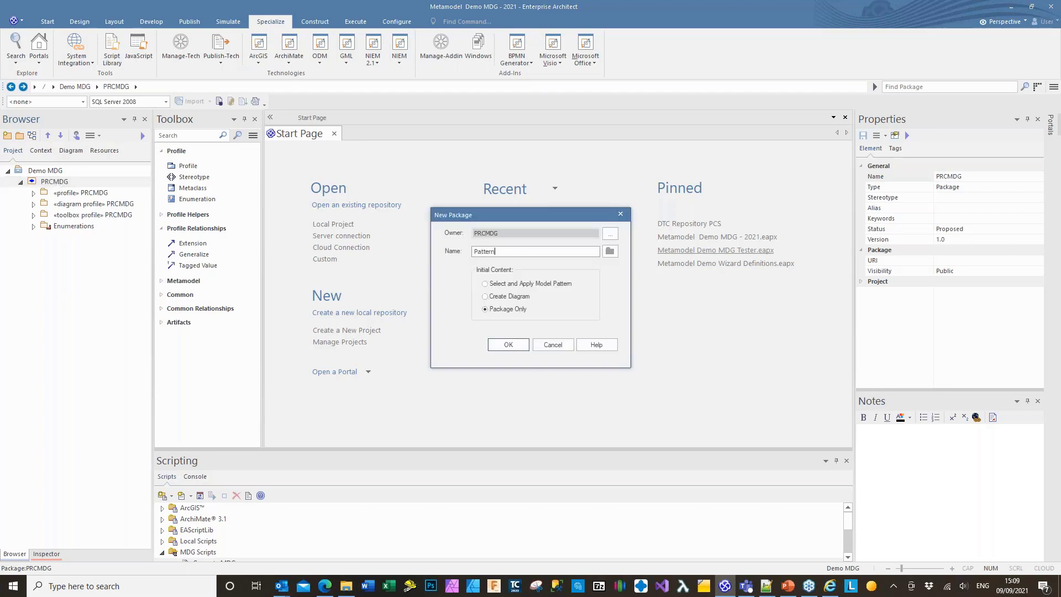
pyautogui.write('s')
pyautogui.click(505, 347)
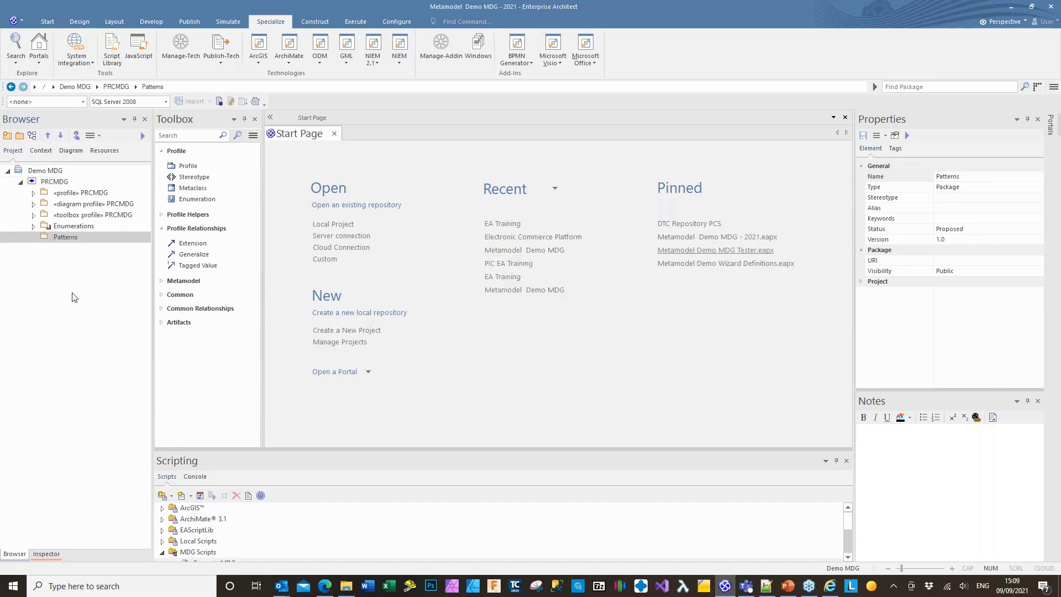
# Import the MDG technology file PRC_MDG from the XML Files folder into the model
pyautogui.click(220, 55)
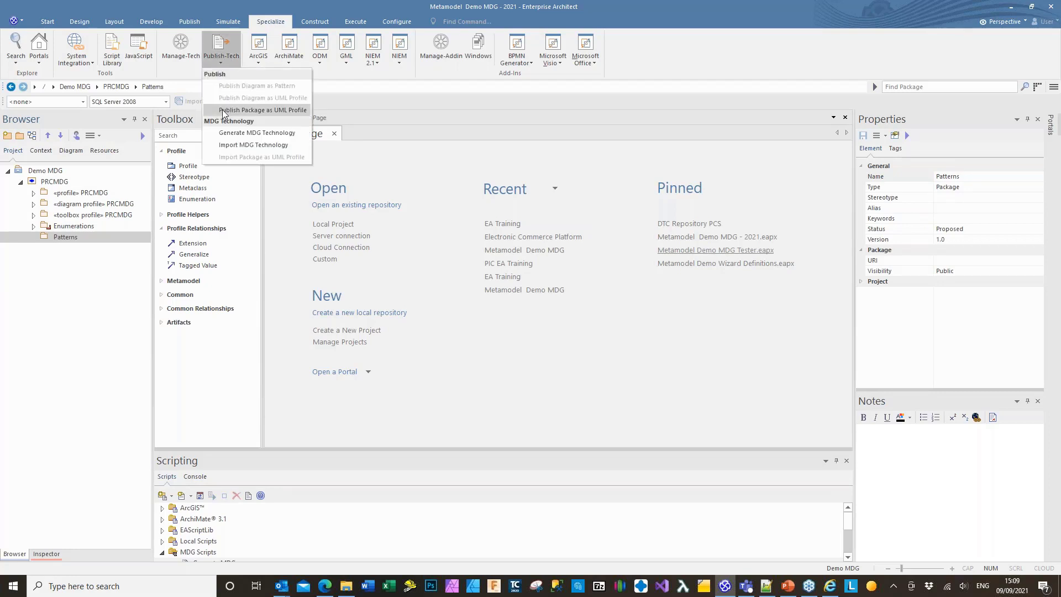
pyautogui.click(224, 145)
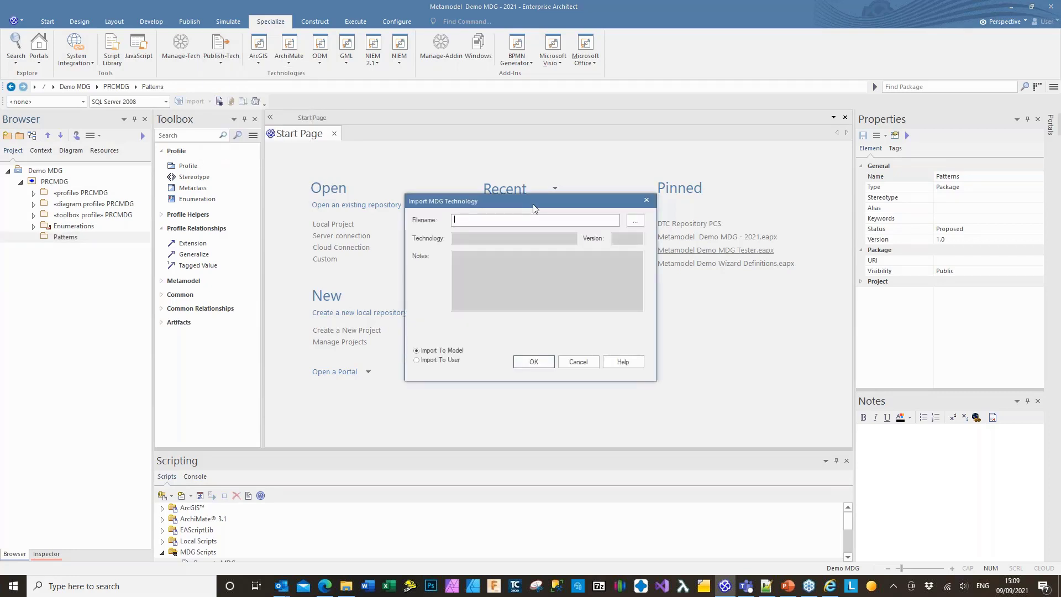
pyautogui.click(636, 220)
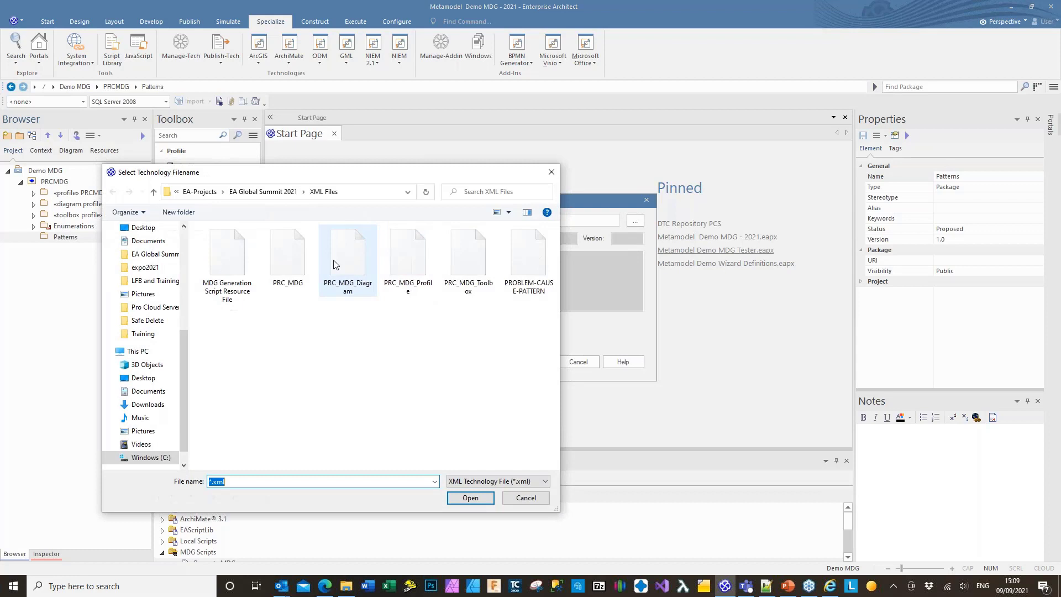
pyautogui.click(275, 267)
pyautogui.click(469, 499)
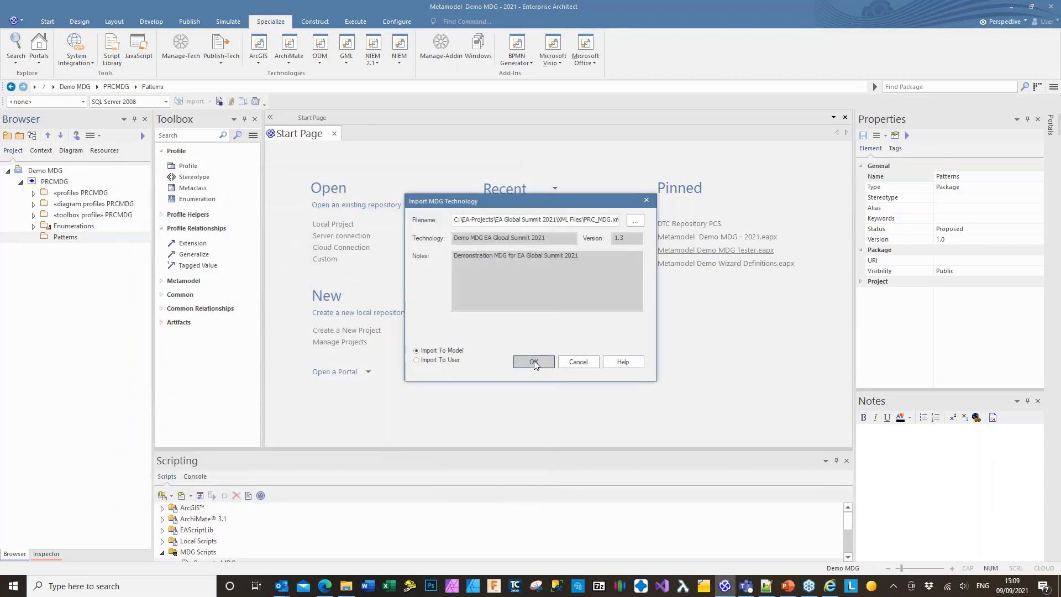
pyautogui.click(534, 362)
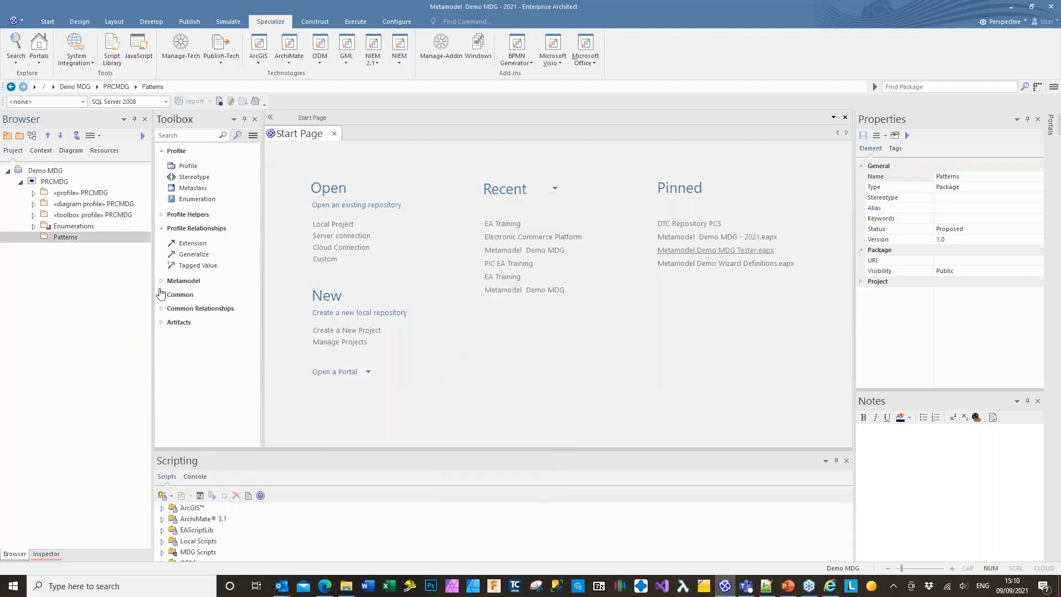
# Add a diagram named Patterns to the Patterns package, using the PRCMDG Example diagram type
pyautogui.rightClick(59, 236)
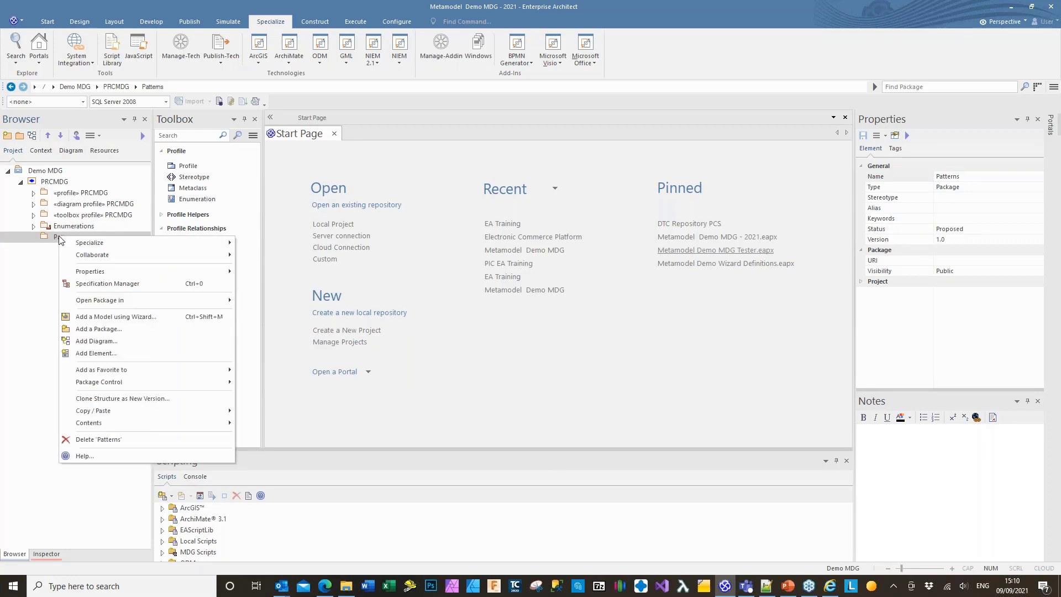
pyautogui.click(105, 348)
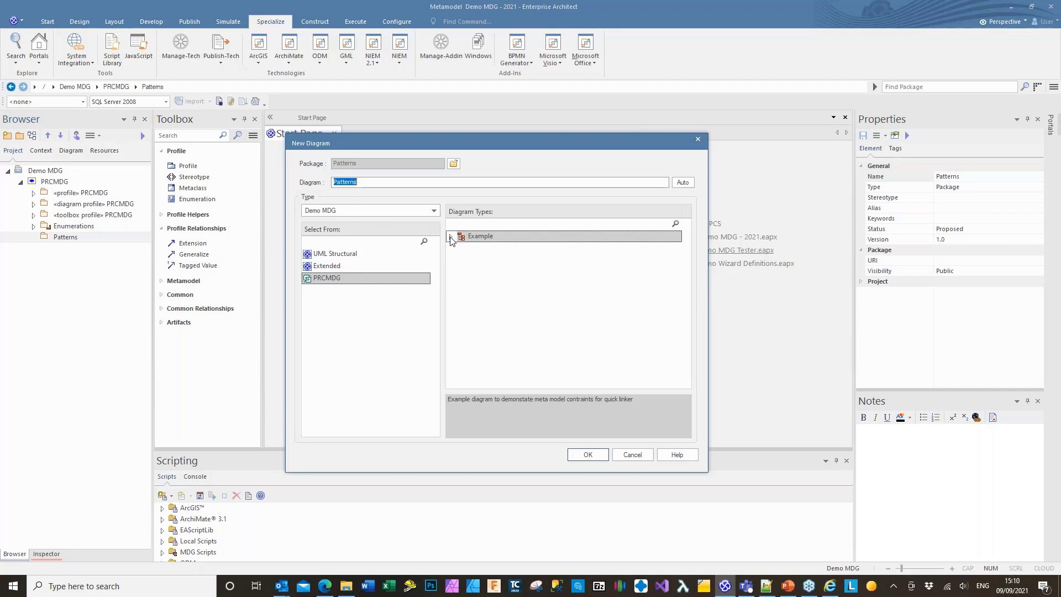
pyautogui.click(455, 239)
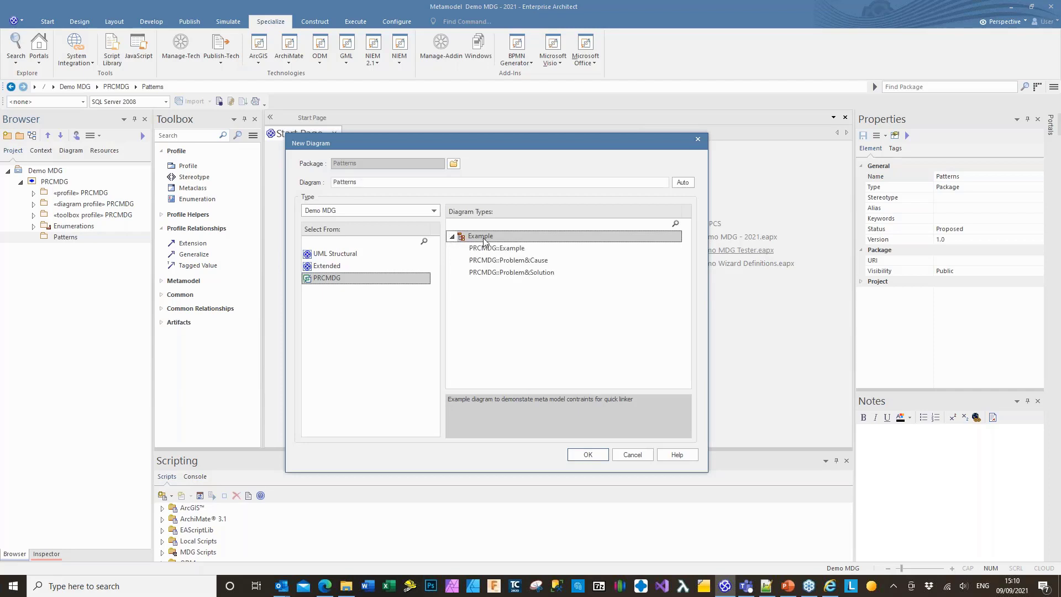
pyautogui.click(588, 454)
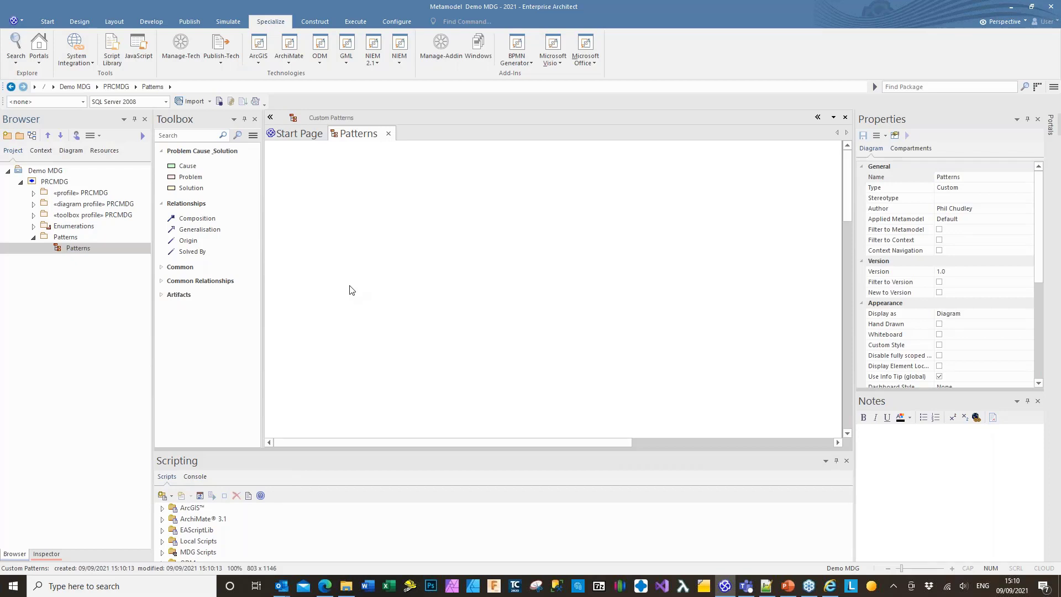
# Place a Problem and a Cause side by side on the diagram, with two more Problem elements below them
pyautogui.click(190, 177)
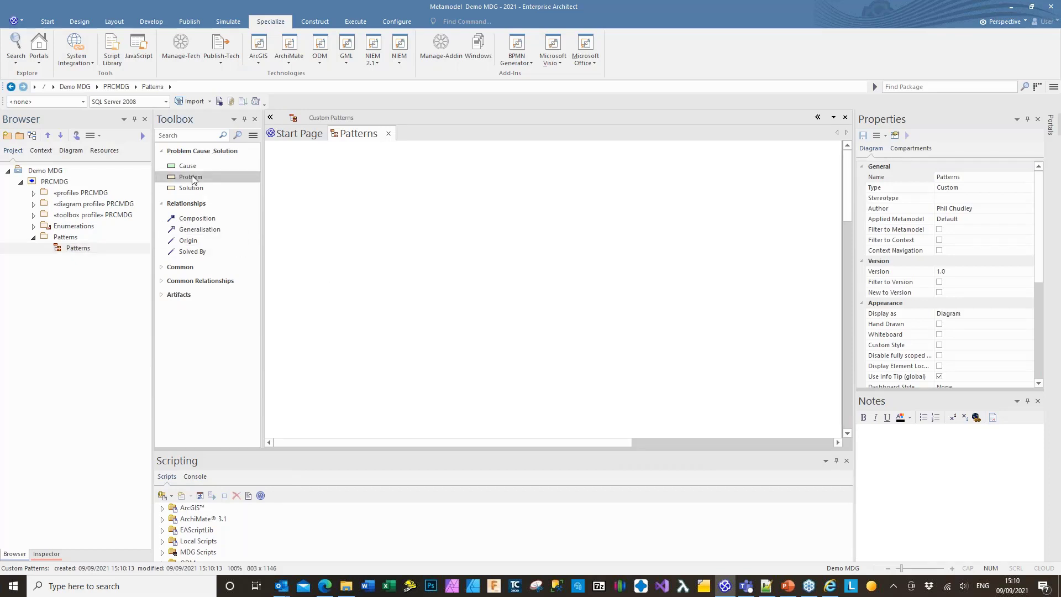
pyautogui.click(307, 182)
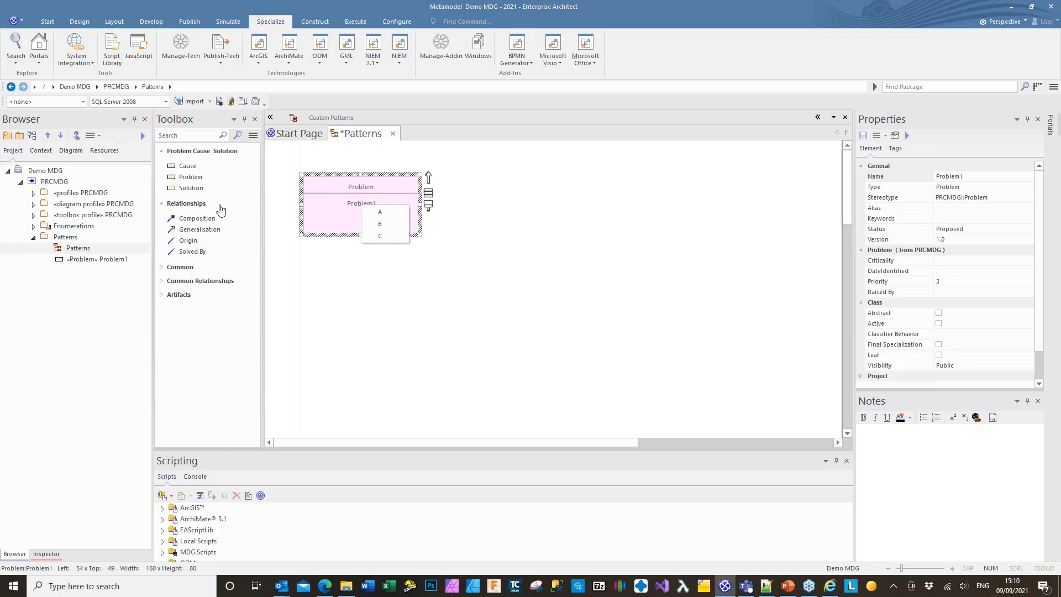
pyautogui.click(195, 167)
pyautogui.click(544, 178)
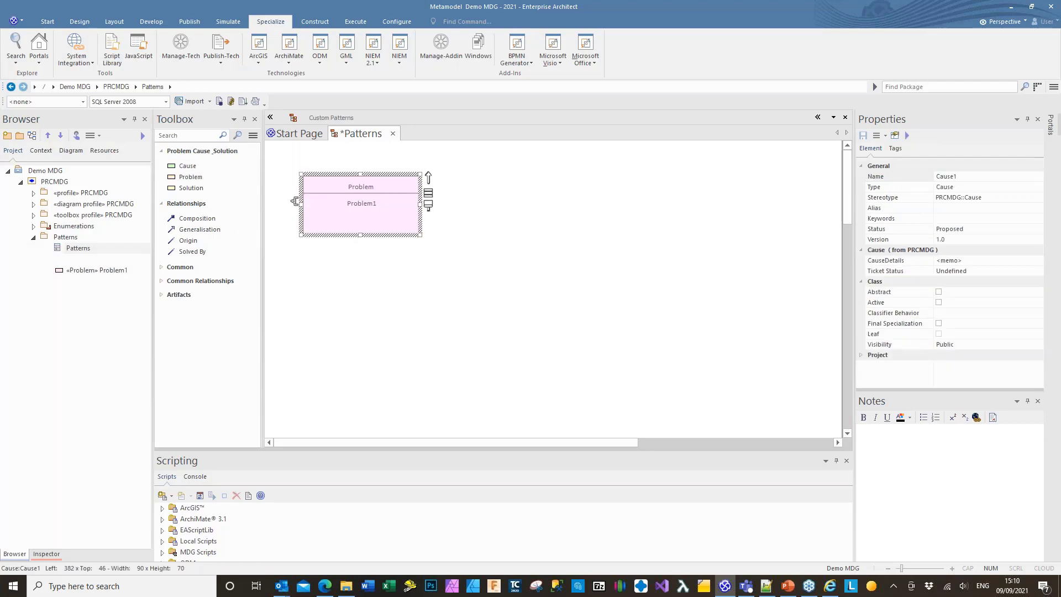
pyautogui.click(191, 176)
pyautogui.click(304, 288)
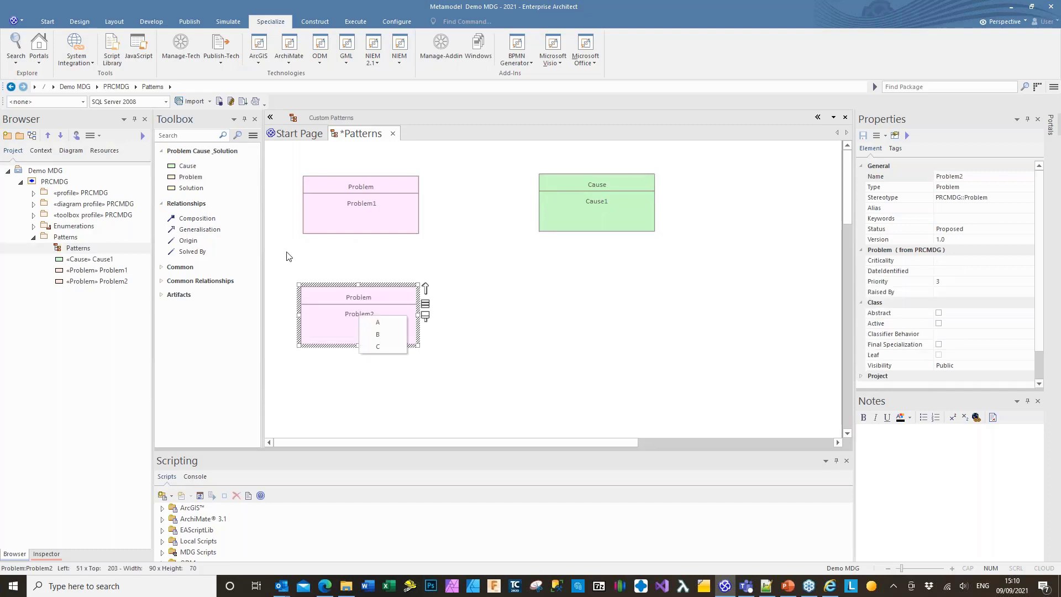
pyautogui.click(204, 177)
pyautogui.click(466, 284)
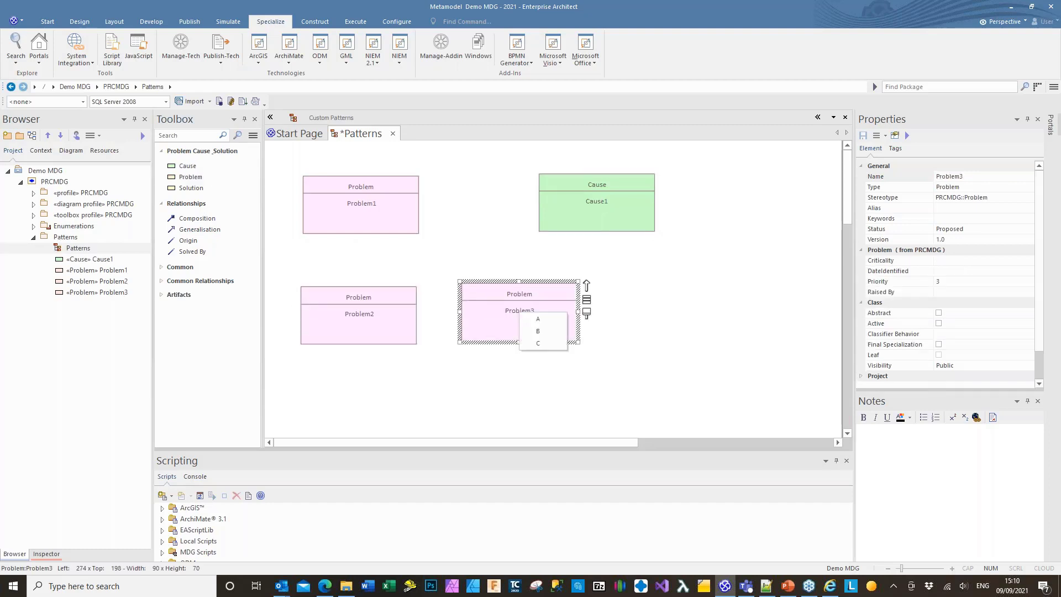
pyautogui.click(503, 384)
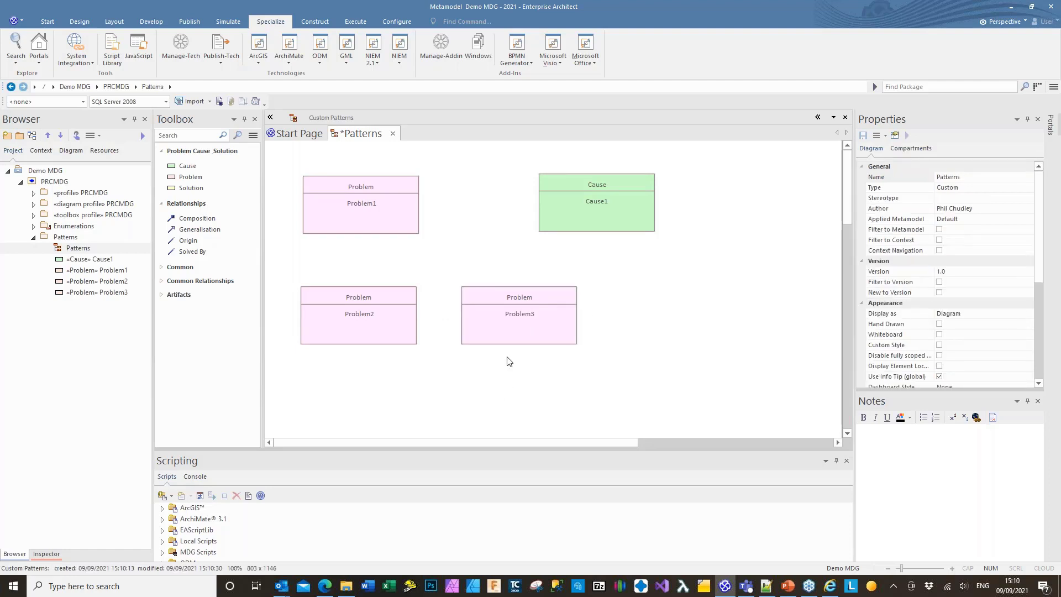
# Align Cause1 with Problem1 and draw a relationship from Cause1 to Problem1
pyautogui.moveTo(566, 208); pyautogui.dragTo(574, 214)
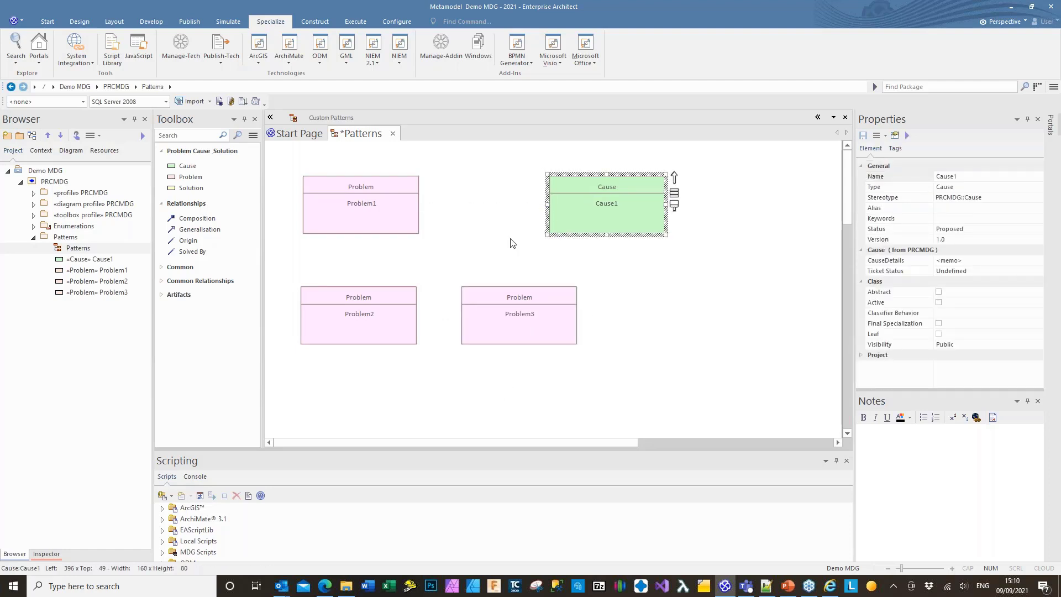
pyautogui.moveTo(674, 178); pyautogui.dragTo(390, 211)
pyautogui.click(402, 214)
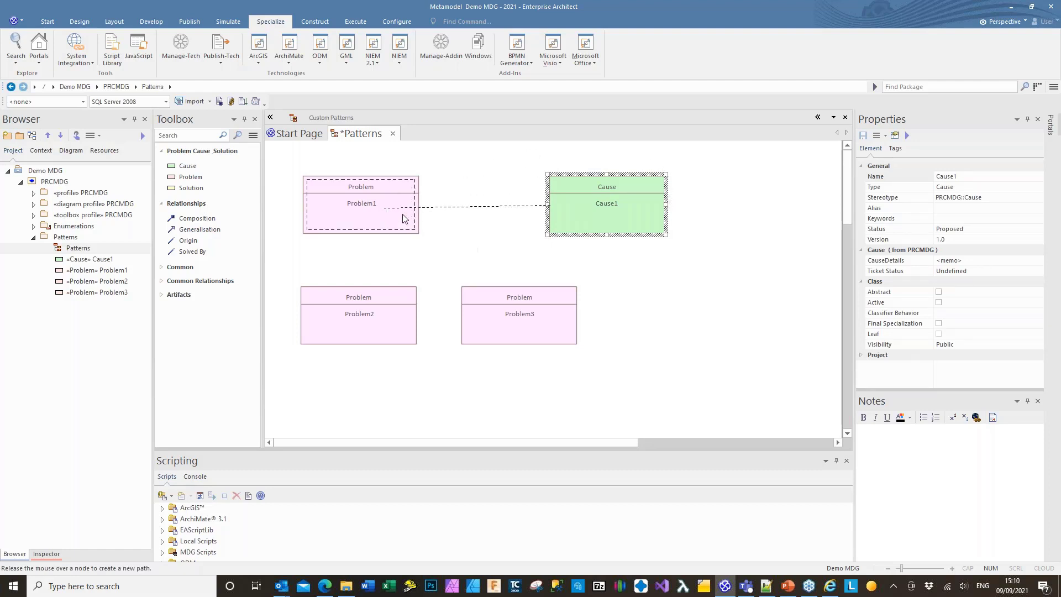
# Link Problem1 to Problem2 with a Made Up Of relationship and shift the connector towards the elements' left side
pyautogui.click(346, 221)
pyautogui.moveTo(429, 193)
pyautogui.mouseDown()
pyautogui.moveTo(399, 276)
pyautogui.moveTo(358, 316)
pyautogui.mouseUp()
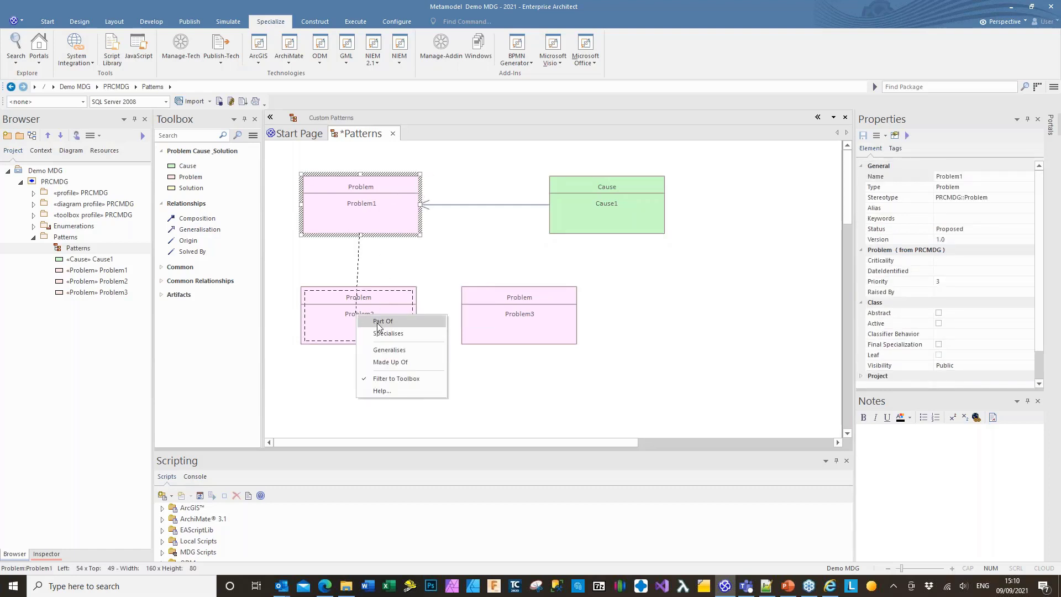
pyautogui.click(384, 362)
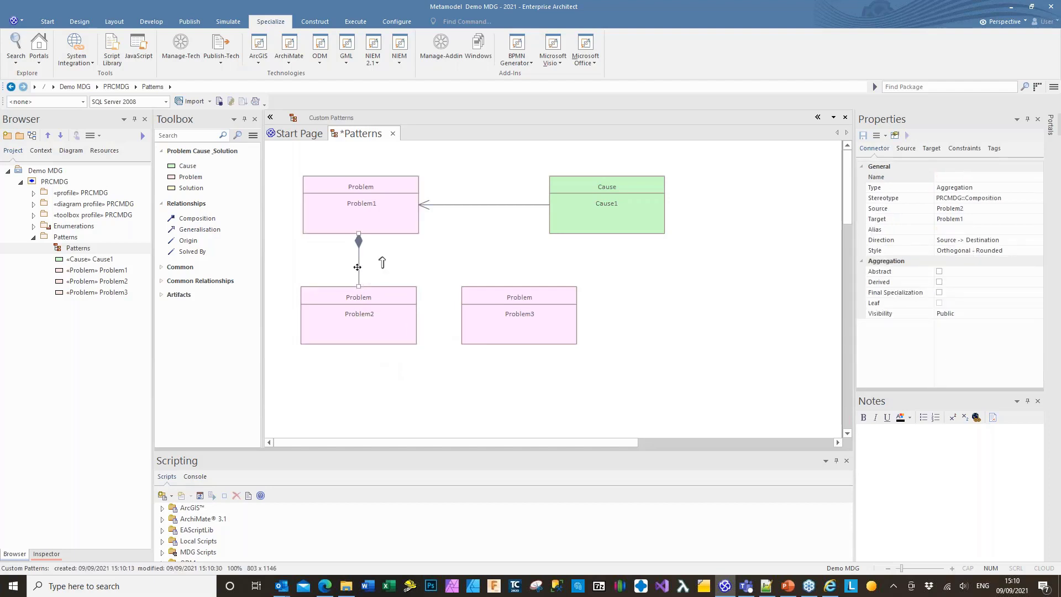
pyautogui.moveTo(357, 266); pyautogui.dragTo(331, 267)
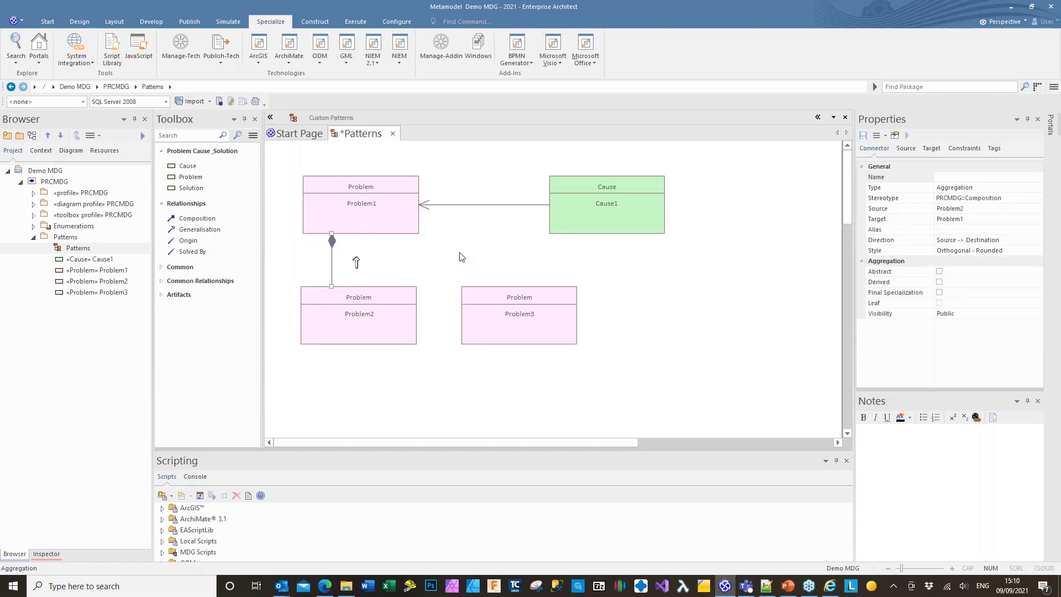
# Link Problem3 to Problem1 with a Specialises relationship and save all changes
pyautogui.click(553, 304)
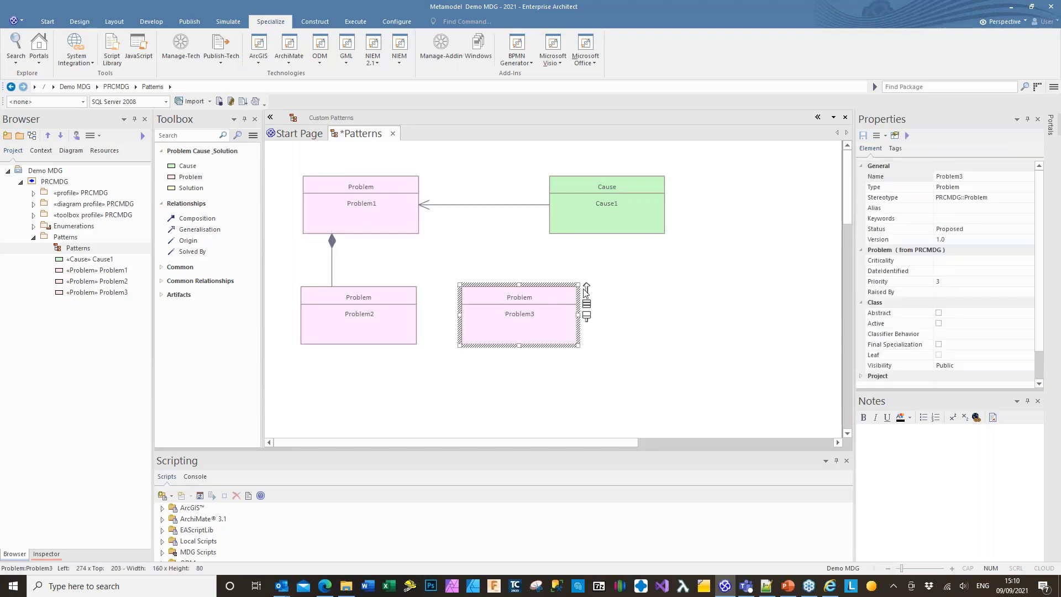
pyautogui.moveTo(586, 288); pyautogui.dragTo(399, 230)
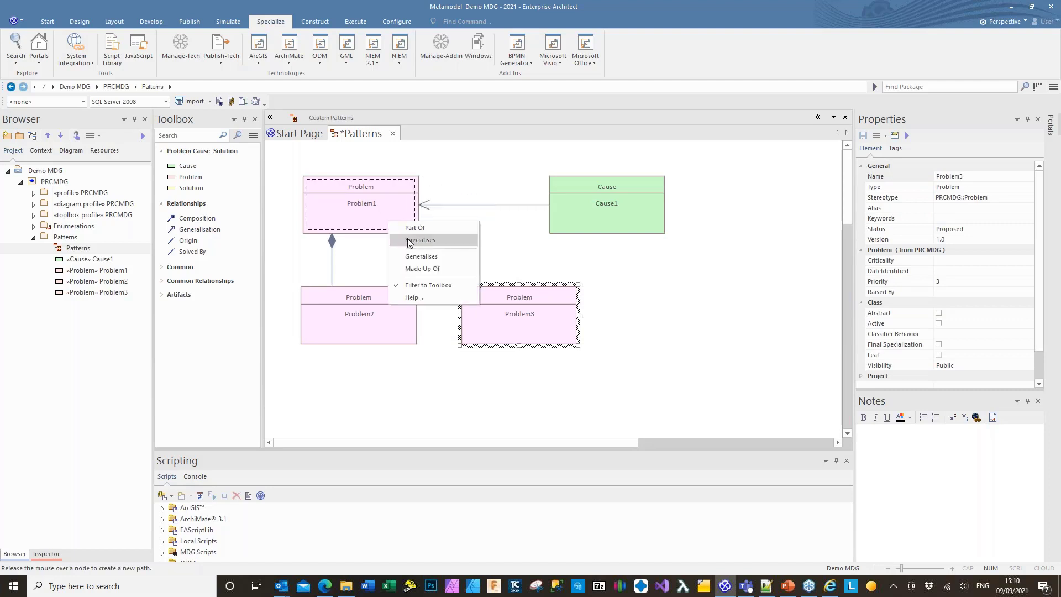
pyautogui.click(412, 239)
pyautogui.click(424, 255)
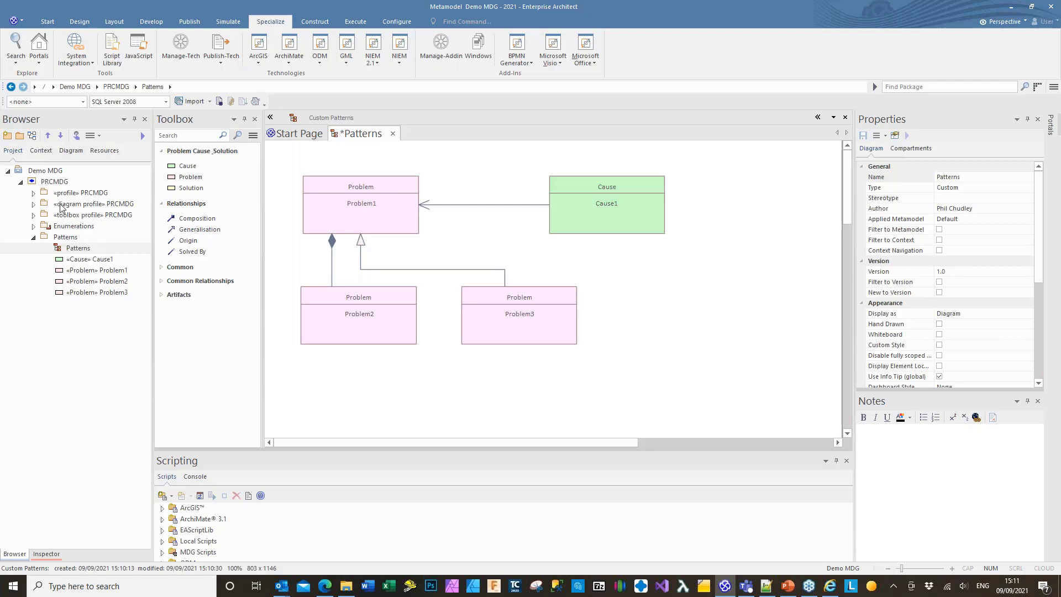
pyautogui.rightClick(358, 143)
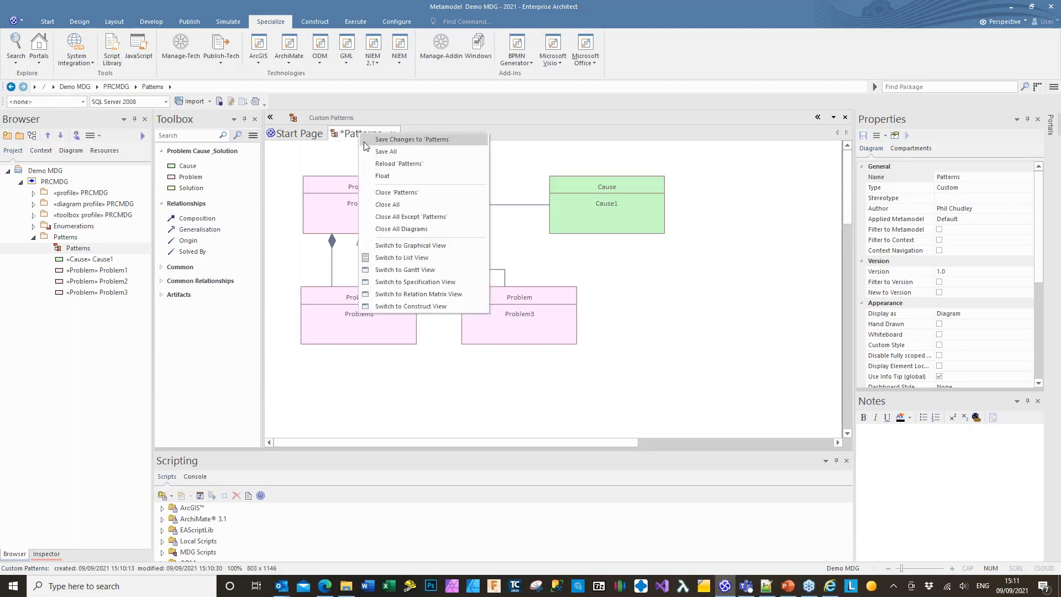
pyautogui.click(369, 153)
# Start publishing the diagram as a pattern named Problem-Cause, targeting the existing PROBLEM-CAUSE-PATTERN XML file
pyautogui.click(213, 64)
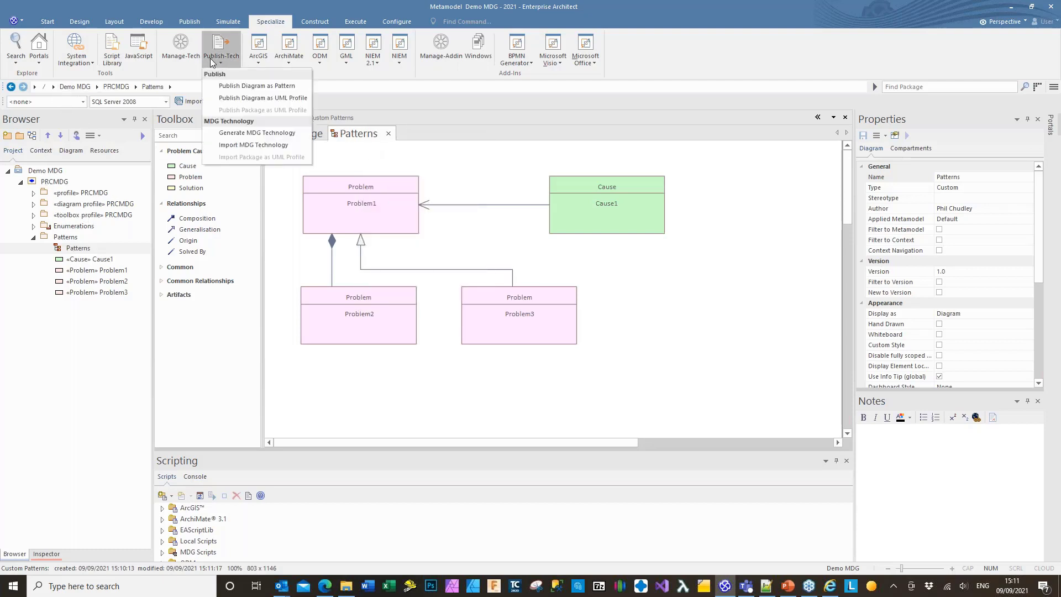
pyautogui.click(269, 87)
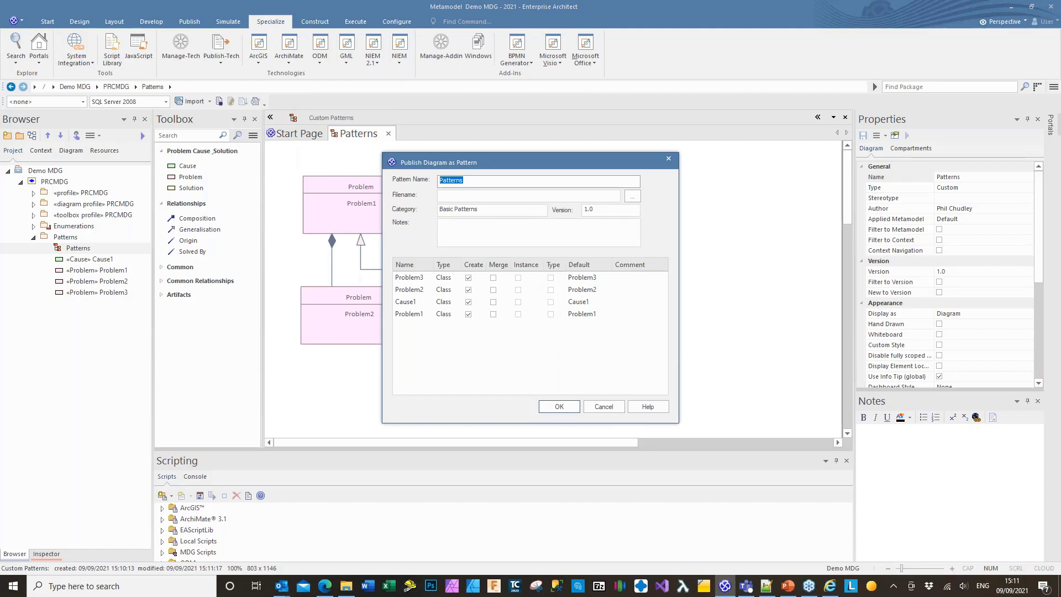
pyautogui.write('Problem-Cause')
pyautogui.click(633, 197)
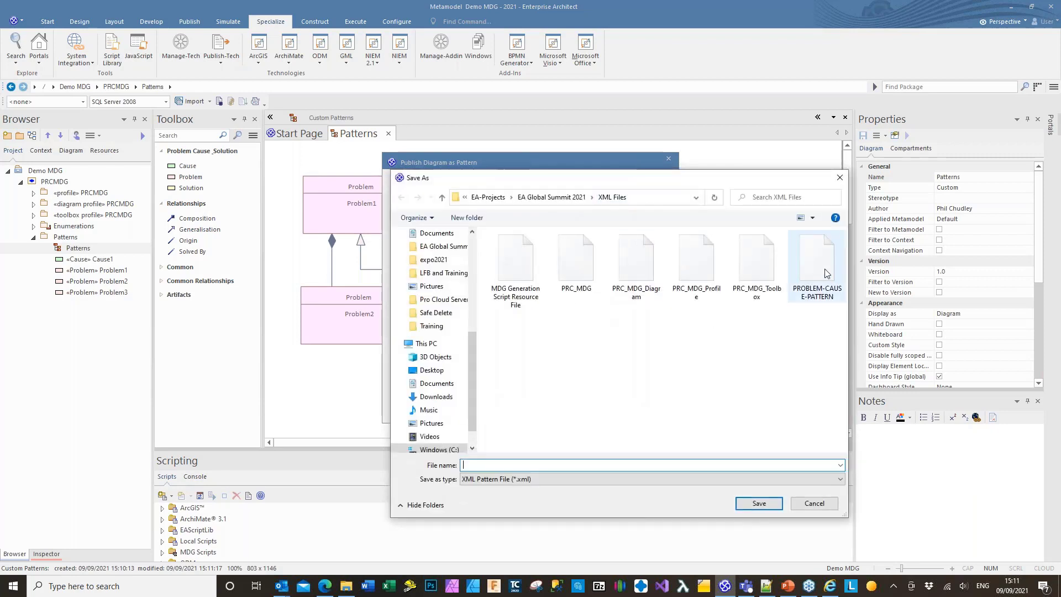
pyautogui.click(826, 273)
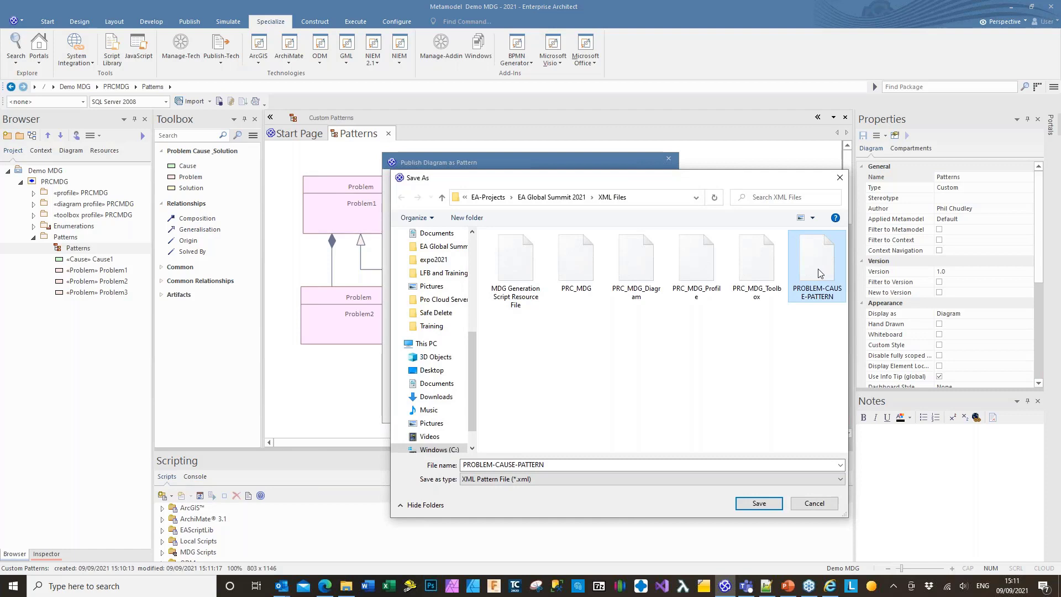
pyautogui.click(759, 503)
pyautogui.click(557, 294)
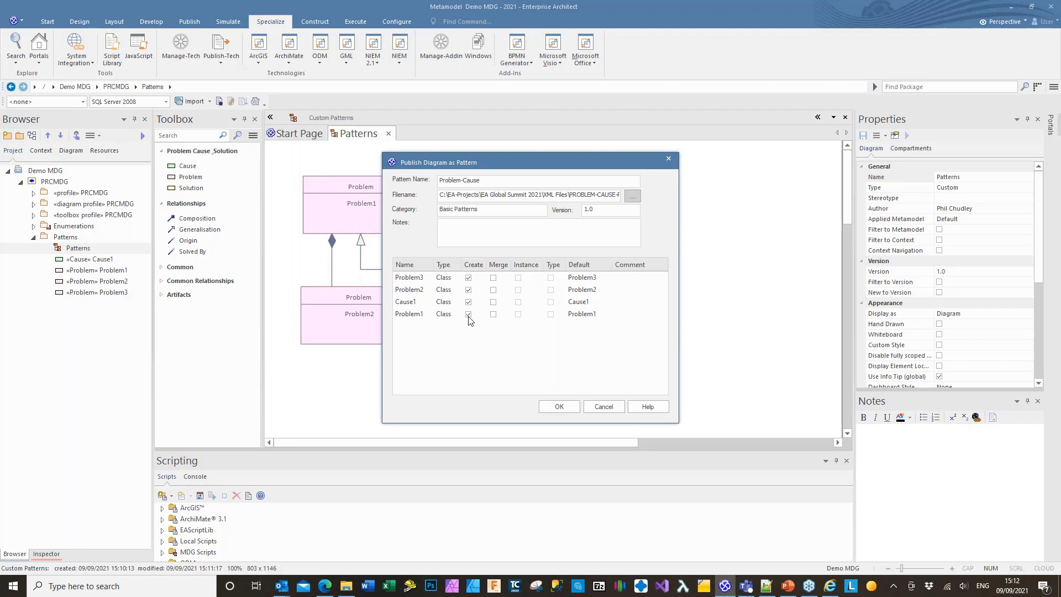
pyautogui.click(493, 278)
pyautogui.click(493, 289)
pyautogui.click(493, 302)
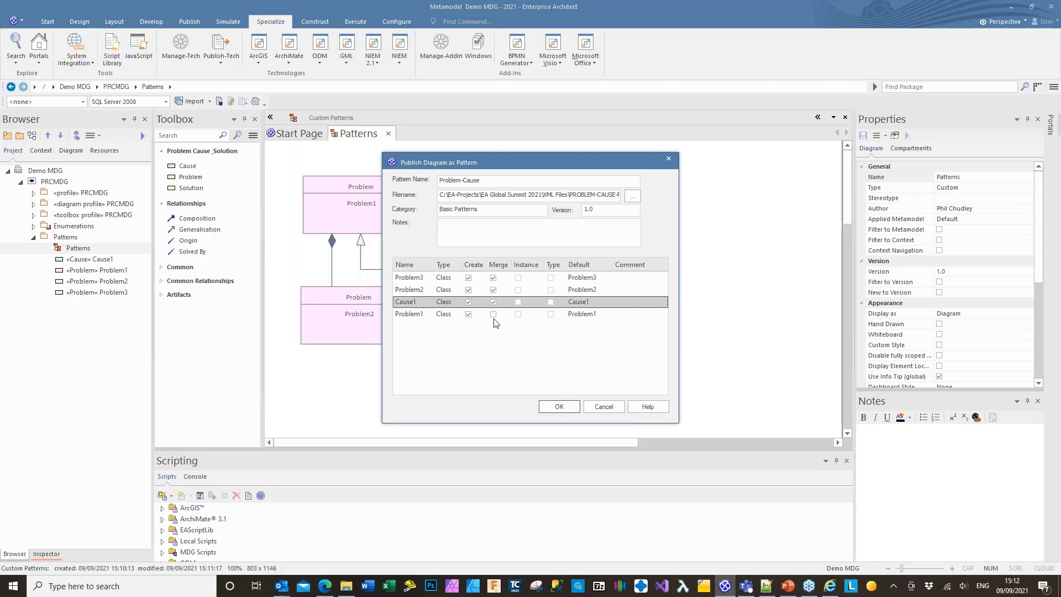
pyautogui.click(494, 319)
pyautogui.click(493, 302)
pyautogui.click(493, 290)
pyautogui.click(493, 278)
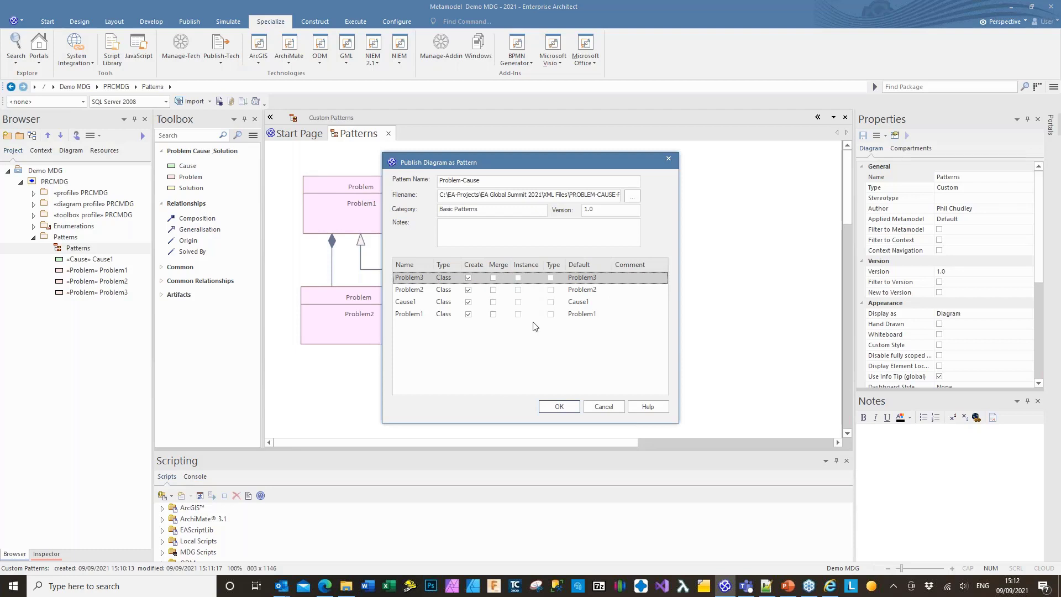
# Enable Merge for all four pattern elements and publish the pattern, overwriting the PROBLEM-CAUSE-PATTERN file
pyautogui.click(493, 277)
pyautogui.click(493, 290)
pyautogui.click(493, 301)
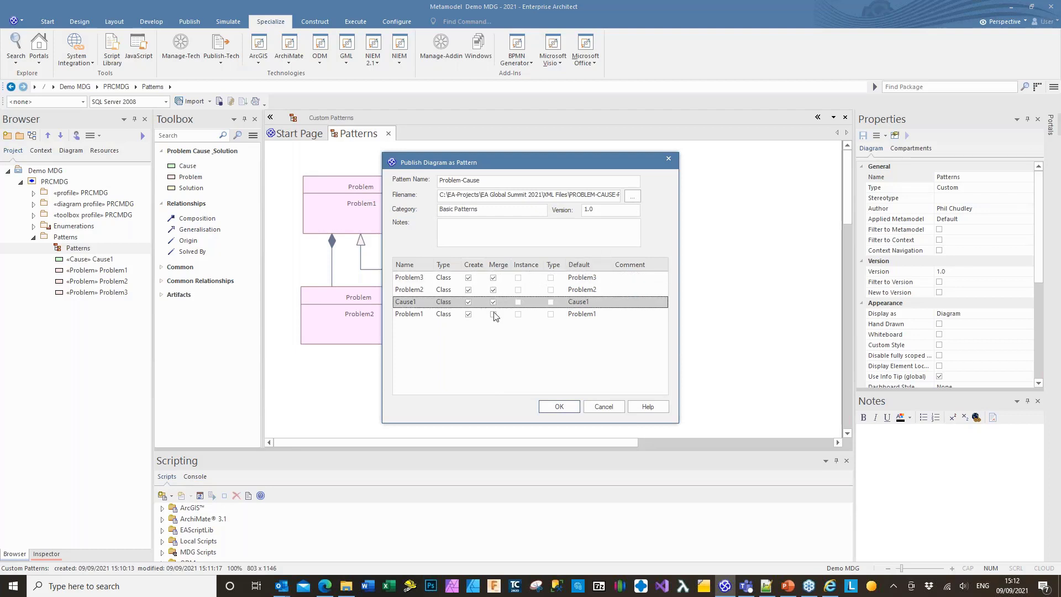
pyautogui.click(493, 314)
pyautogui.click(560, 406)
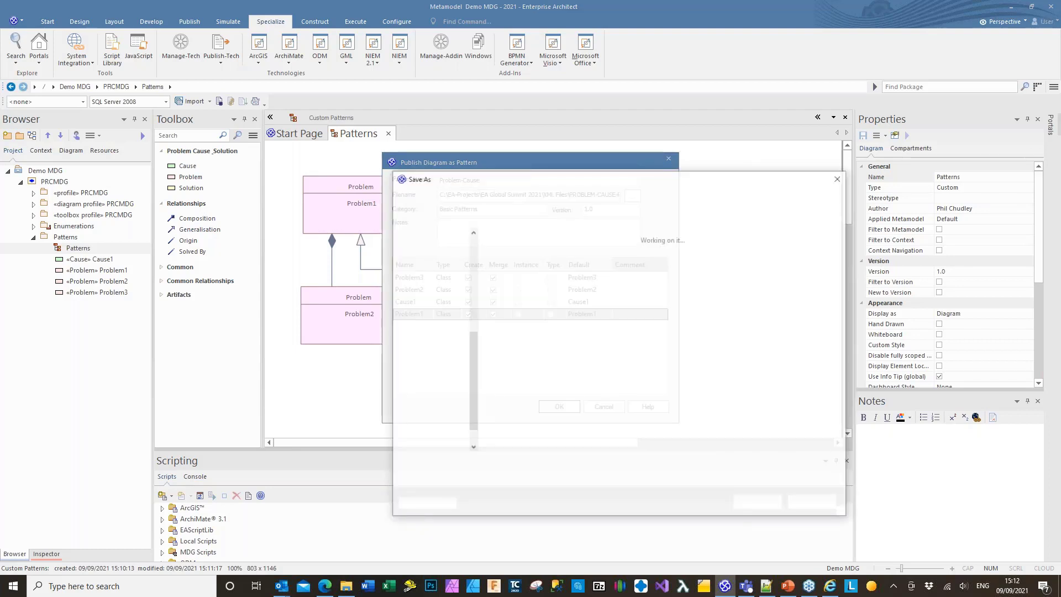
pyautogui.click(758, 503)
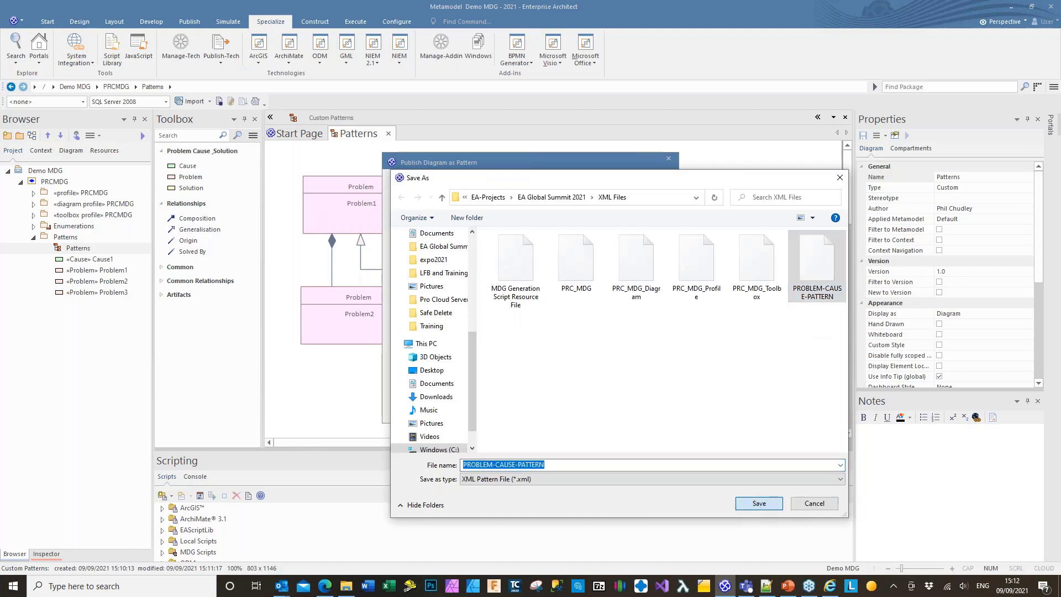
pyautogui.click(557, 293)
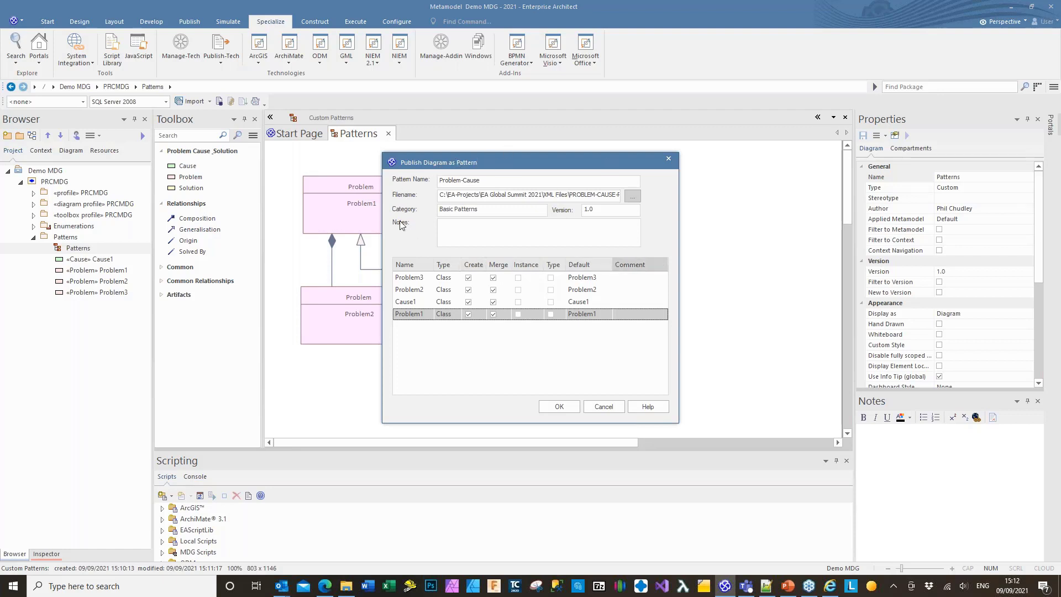
pyautogui.click(570, 407)
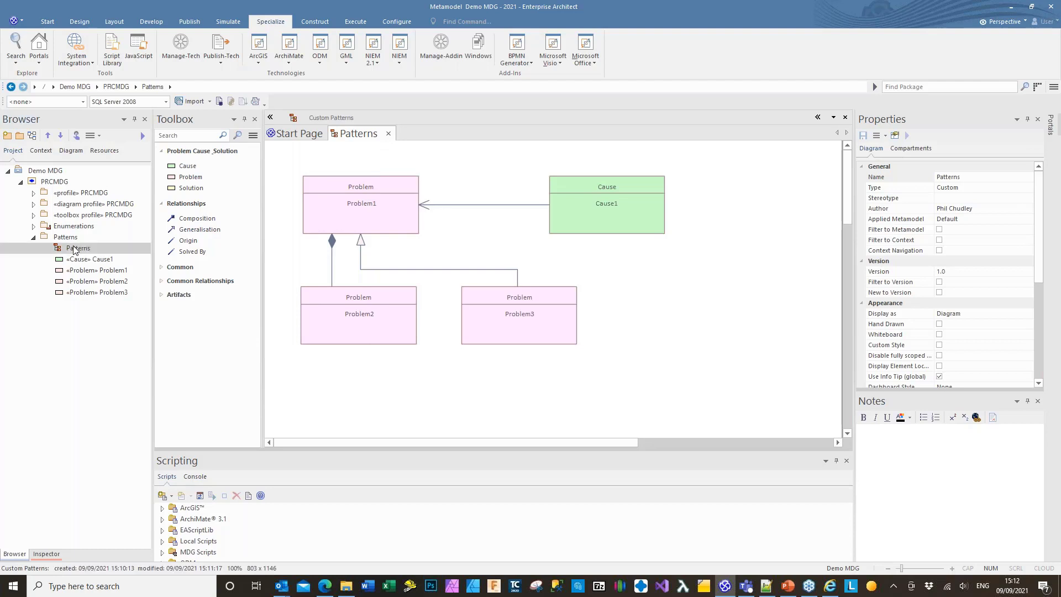
# Rename the Patterns diagram to Problem-Cause and collapse the Patterns package in the project tree
pyautogui.press('F2')
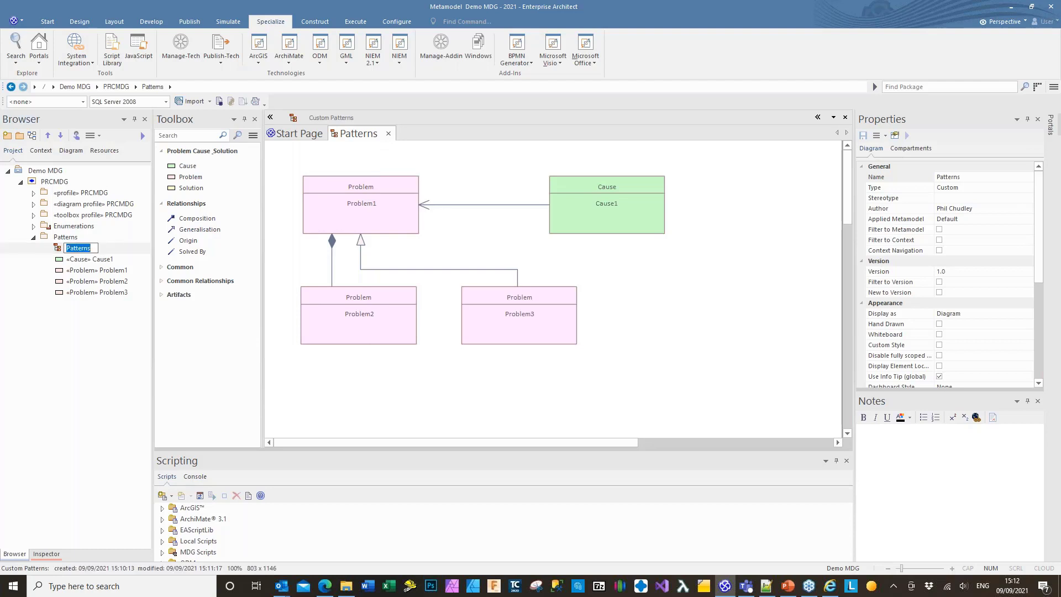
pyautogui.write('Problem-Cause')
pyautogui.click(33, 238)
# Open the PRCMDG diagram of the toolbox profile and start adding a toolbox page to it
pyautogui.click(34, 216)
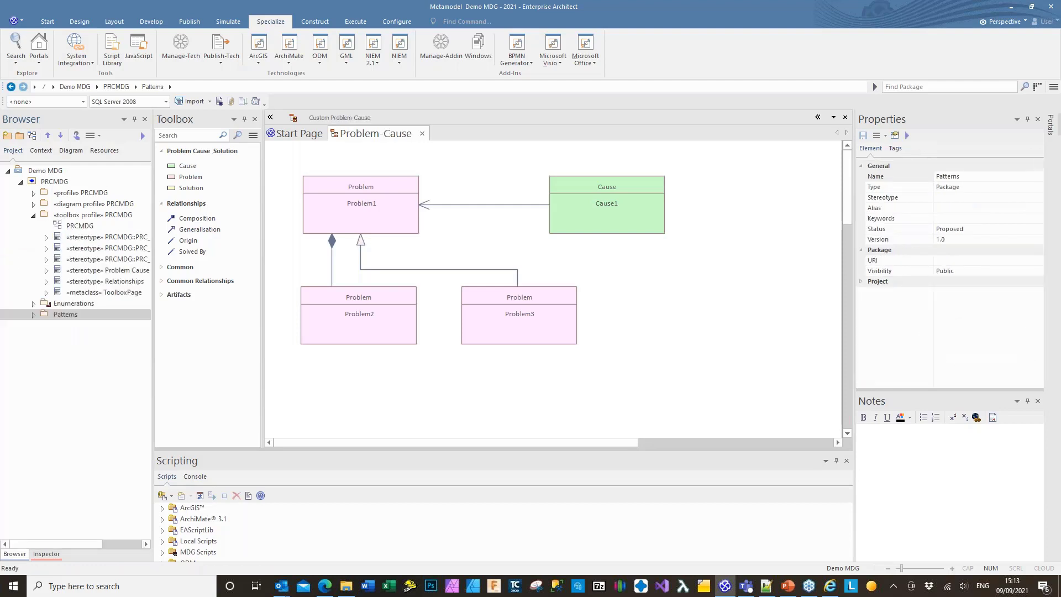
pyautogui.doubleClick(79, 226)
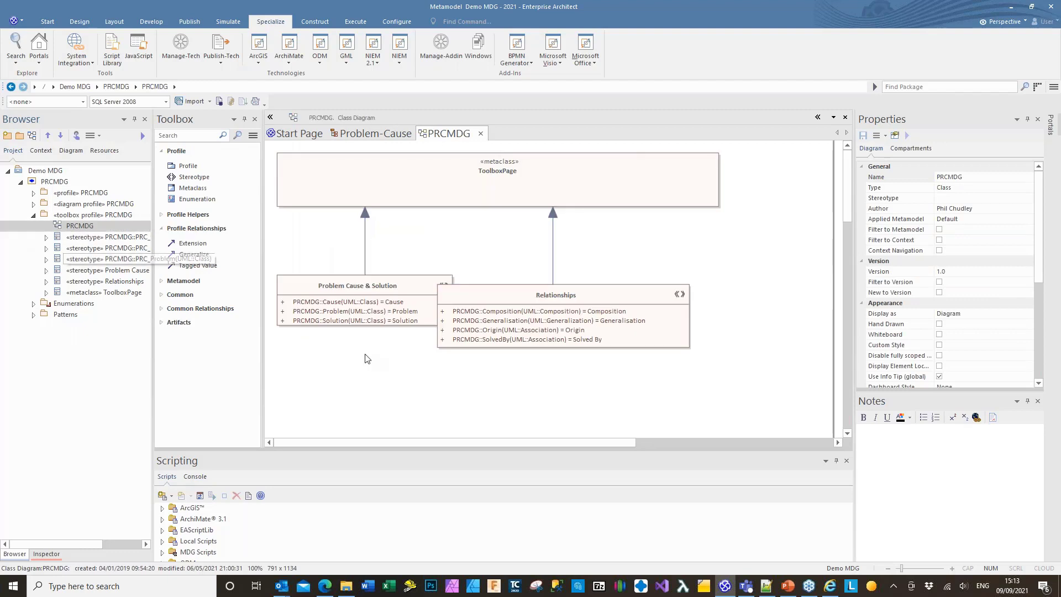
pyautogui.click(163, 218)
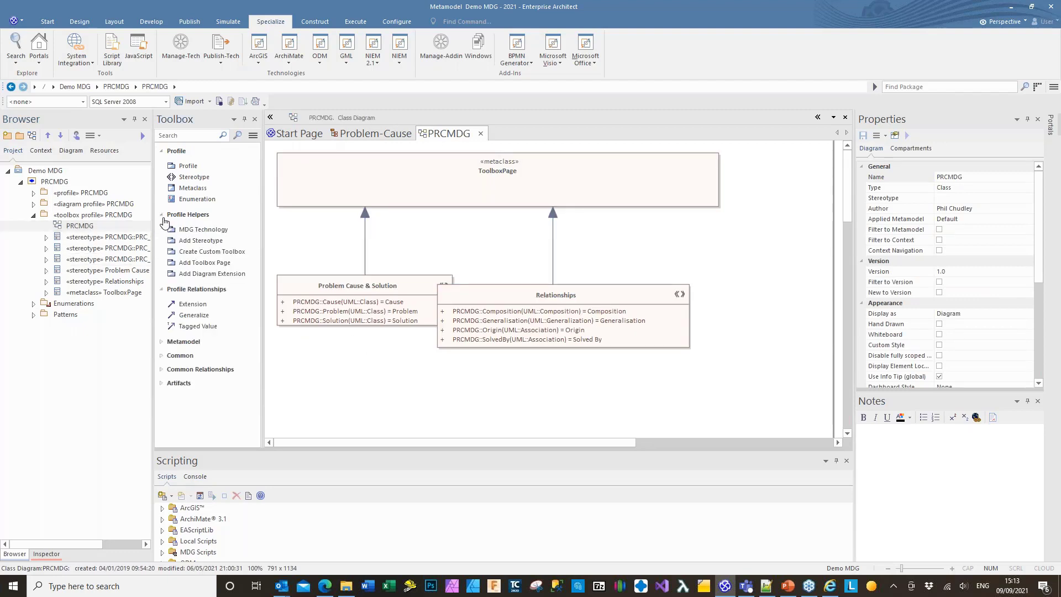
pyautogui.click(199, 263)
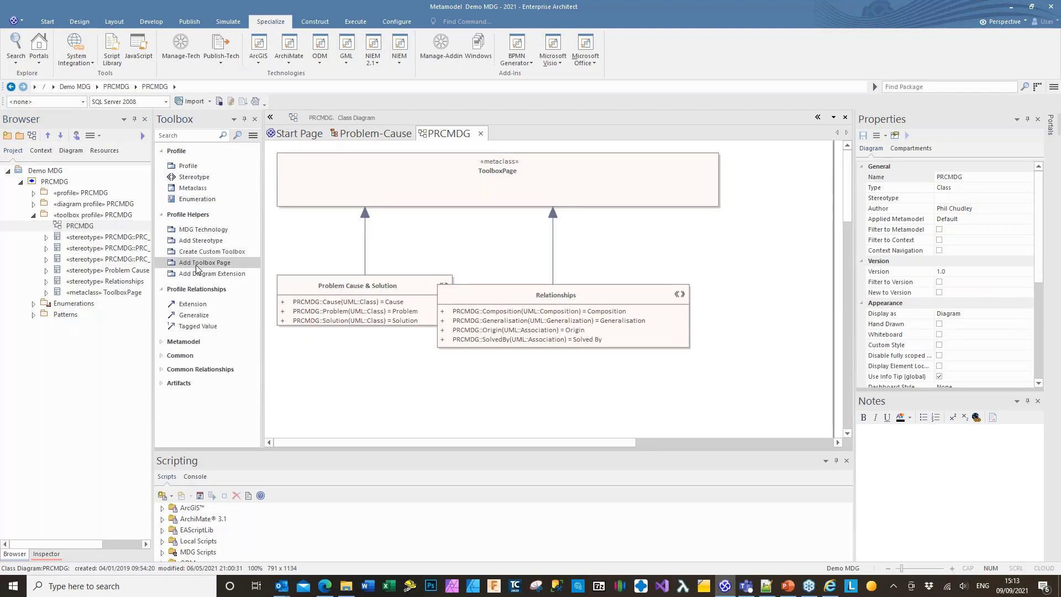
pyautogui.click(645, 333)
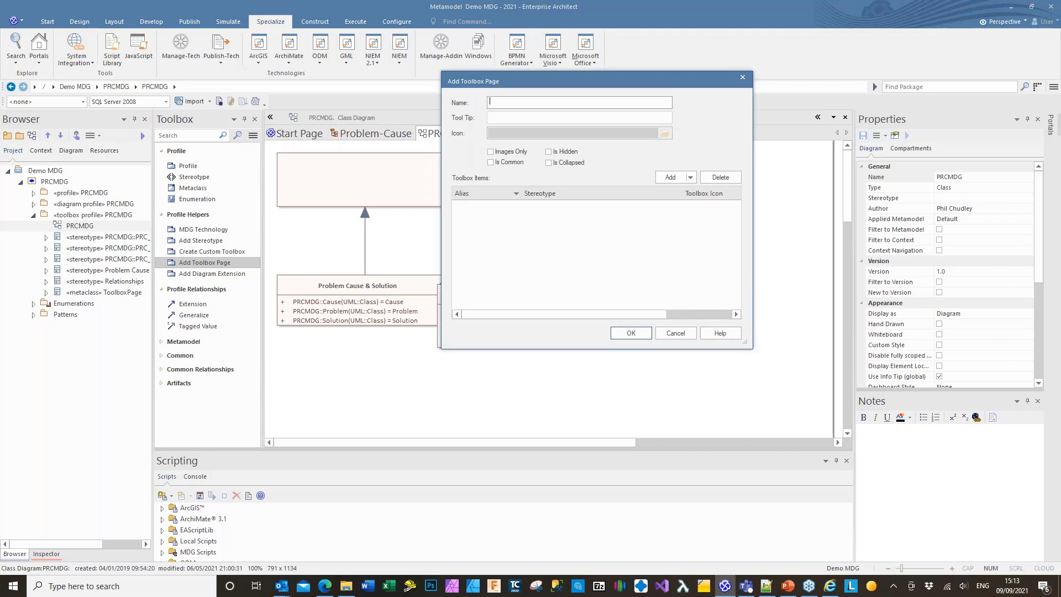
# Name the toolbox page Patterns and mark it as collapsed
pyautogui.write('Petterns')
pyautogui.press('BackSpace')
pyautogui.press('BackSpace')
pyautogui.press('BackSpace')
pyautogui.press('BackSpace')
pyautogui.press('BackSpace')
pyautogui.write('ateterns')
pyautogui.click(549, 163)
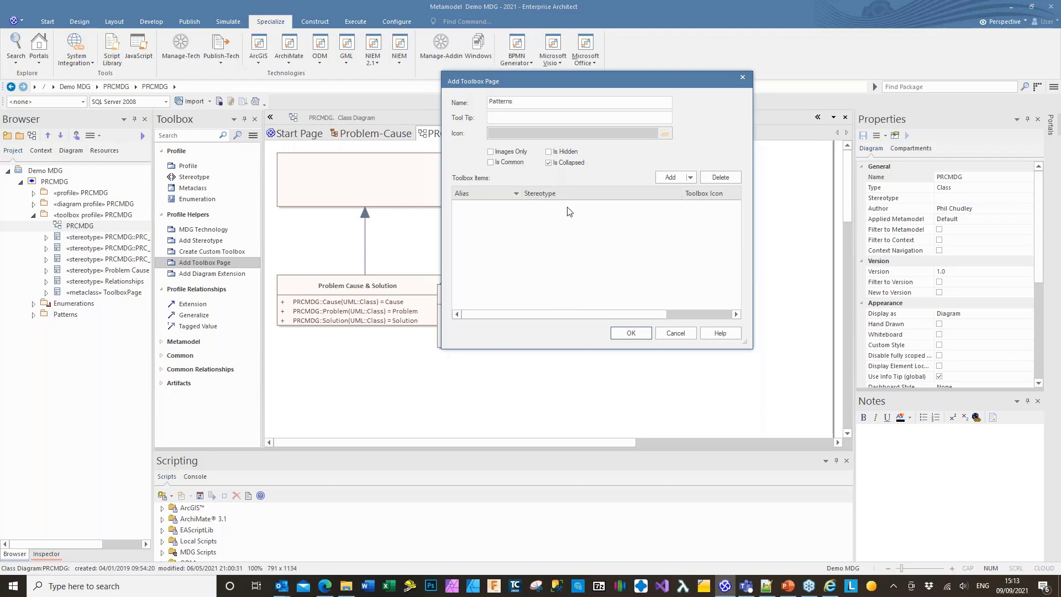
# Add a new item with the alias Problem-Cause to the Patterns toolbox page
pyautogui.click(691, 178)
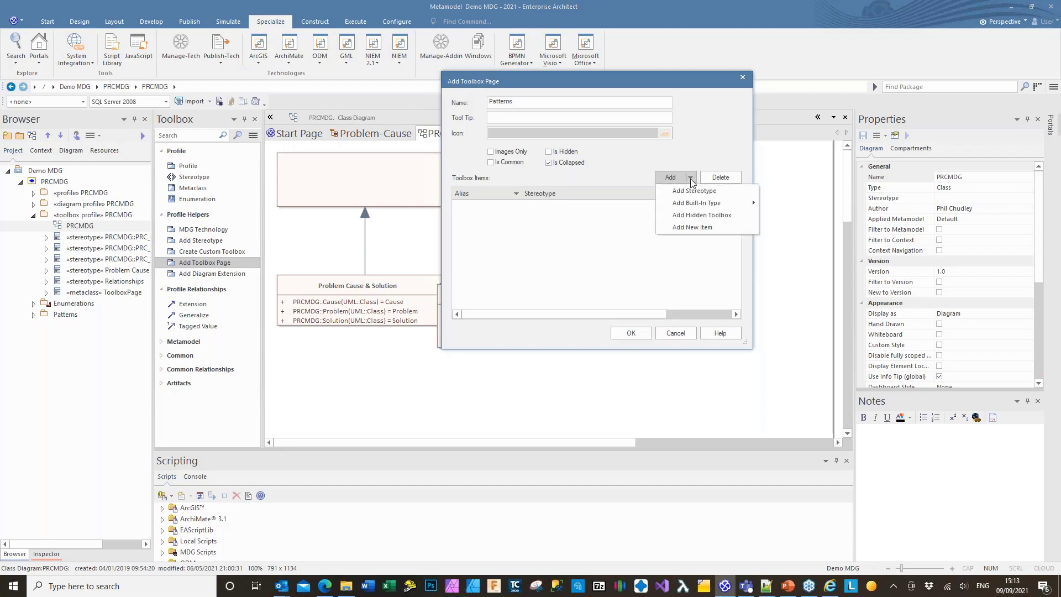
pyautogui.click(694, 227)
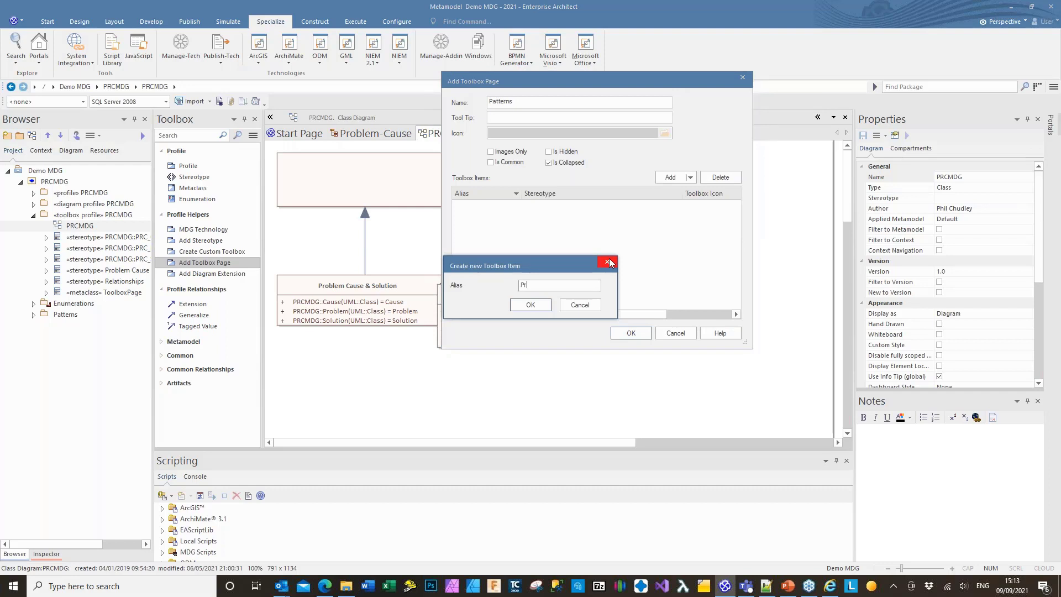
pyautogui.write('Probel')
pyautogui.write('-Cause')
pyautogui.press('BackSpace')
pyautogui.press('BackSpace')
pyautogui.press('BackSpace')
pyautogui.press('BackSpace')
pyautogui.press('BackSpace')
pyautogui.press('BackSpace')
pyautogui.write('lem-Cause')
pyautogui.click(530, 304)
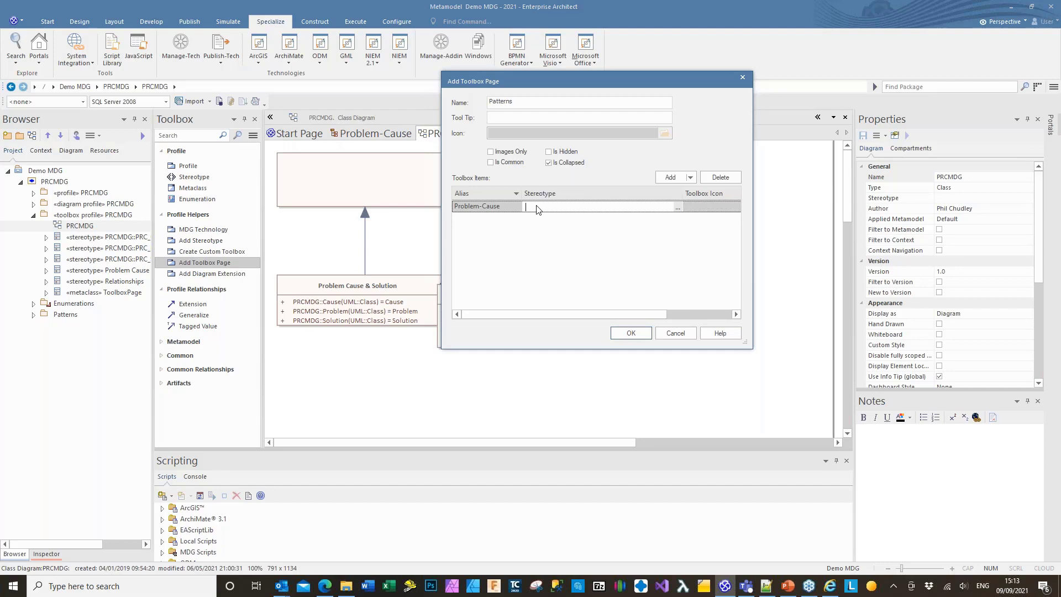
# Set the item's stereotype to PRCMDG::Problem-Cause(UMLPattern) and create the Patterns page on the toolbox diagram
pyautogui.write('PRCMD')
pyautogui.write('belm')
pyautogui.press('BackSpace')
pyautogui.press('BackSpace')
pyautogui.write('em-Cause(UMLPattern')
pyautogui.click(632, 333)
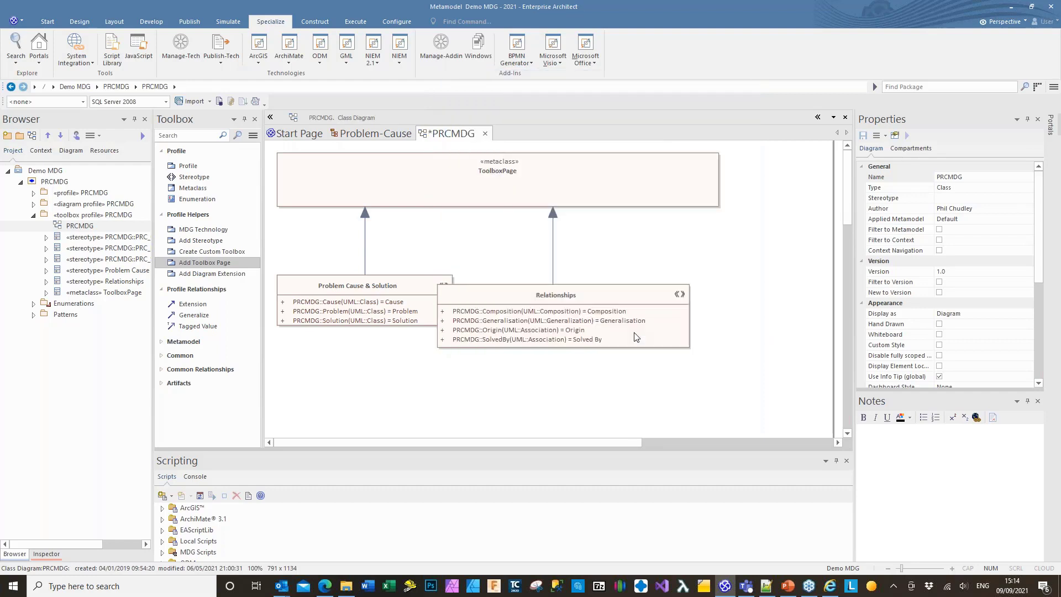
pyautogui.click(602, 372)
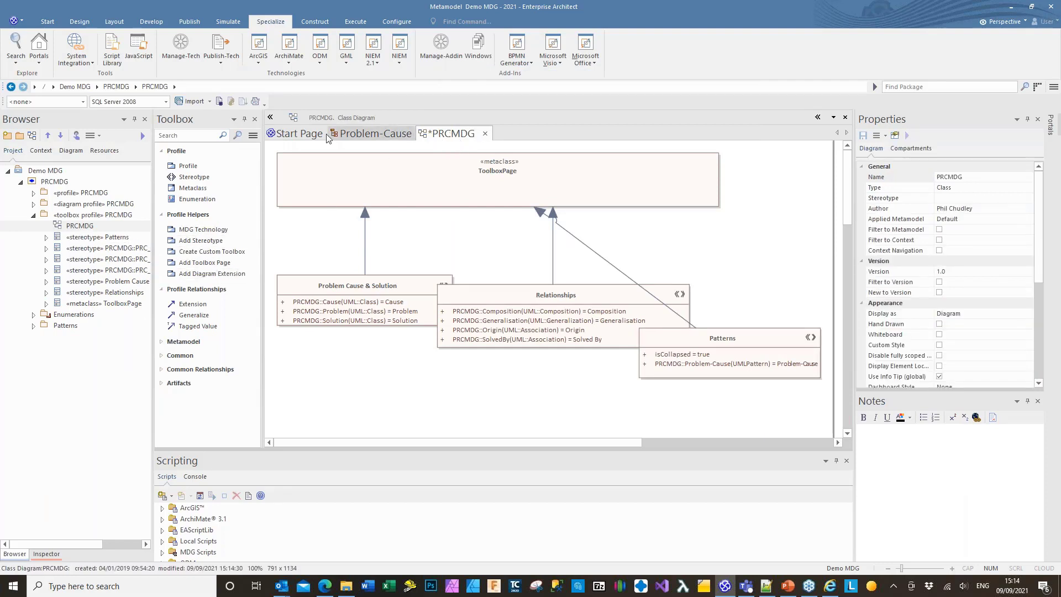
# Publish the toolbox diagram as the UML profile PRCMDG, overwriting the existing PRC_MDG_Toolbox file
pyautogui.click(220, 55)
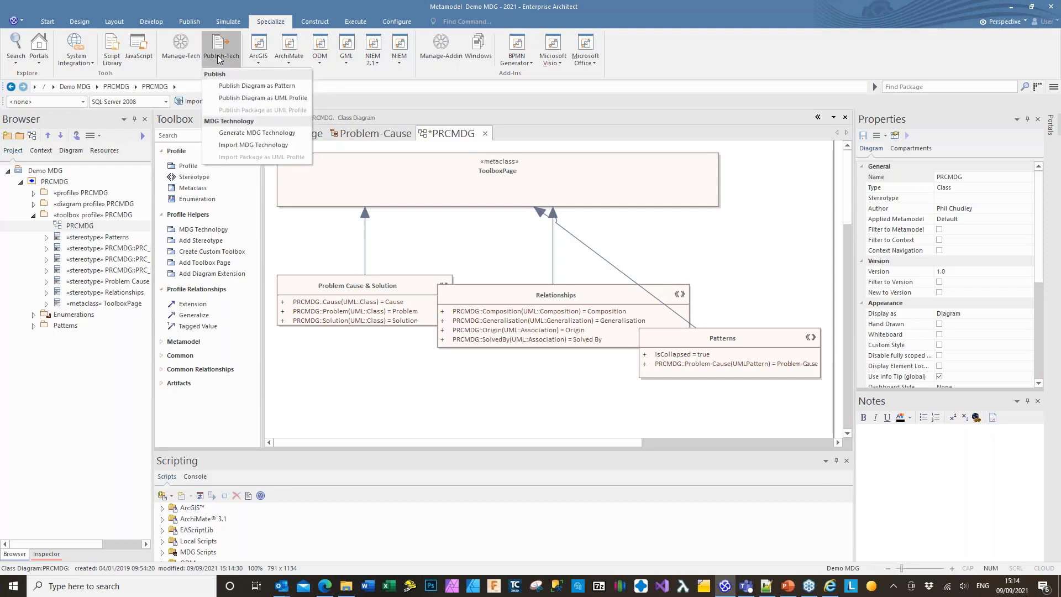
pyautogui.click(227, 103)
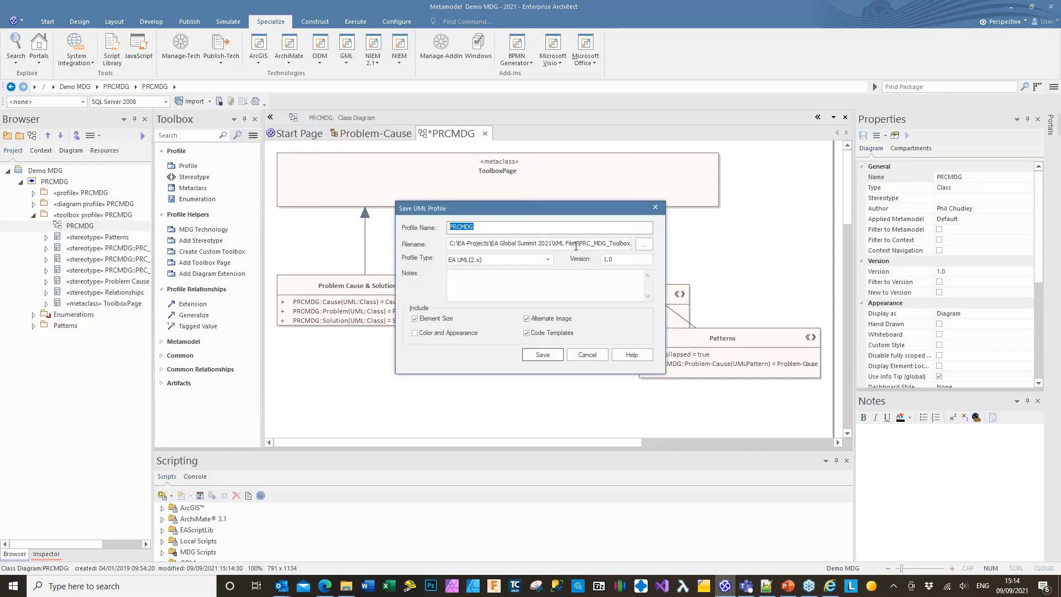
pyautogui.click(542, 355)
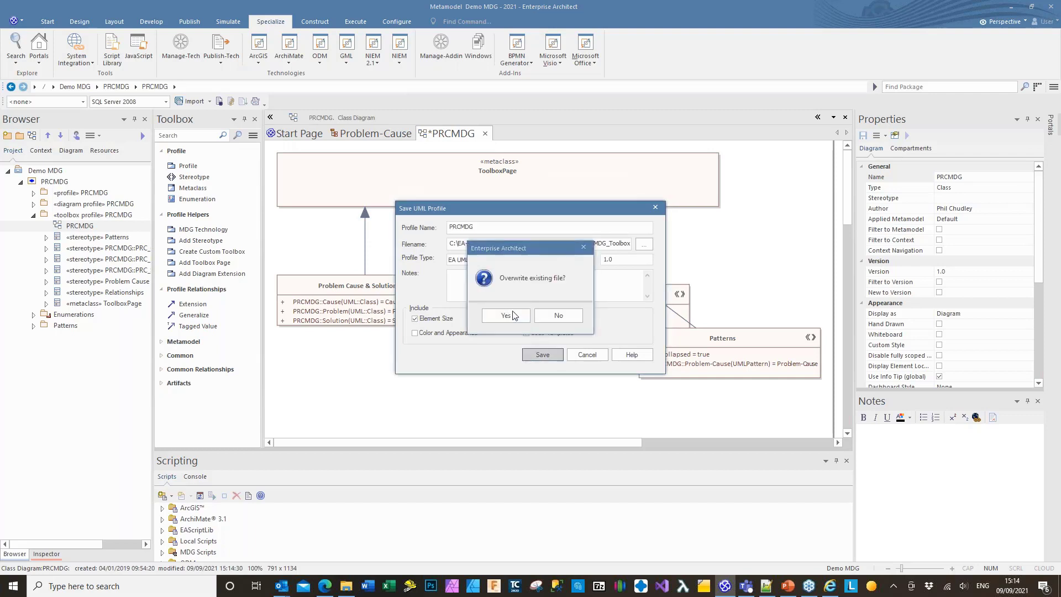
pyautogui.click(512, 313)
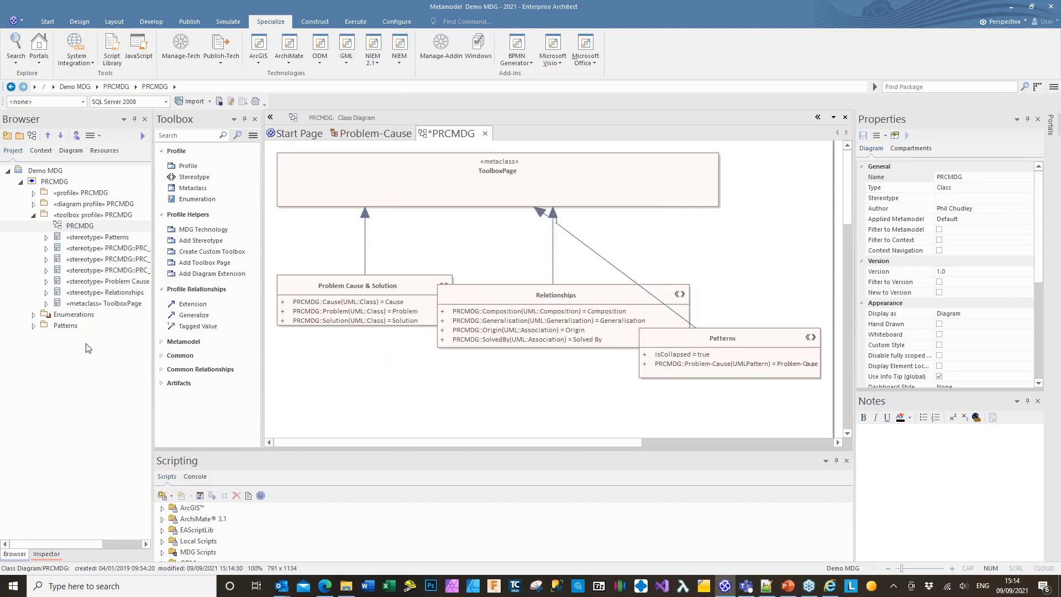
# Publish the «profile» PRCMDG package as a UML profile, overwriting the existing PRC_MDG_Profile file
pyautogui.click(77, 192)
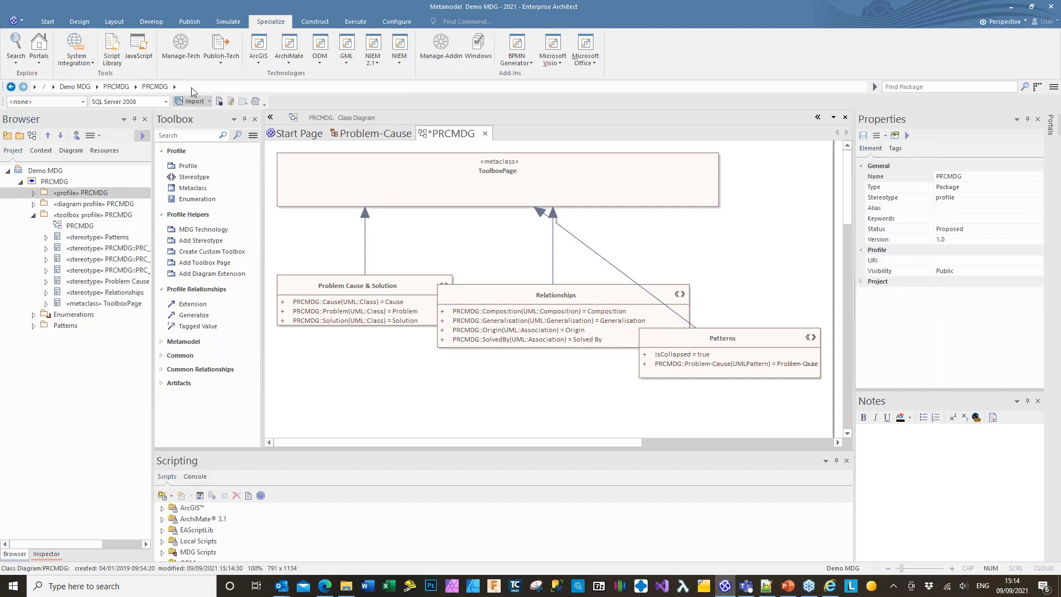
pyautogui.click(220, 49)
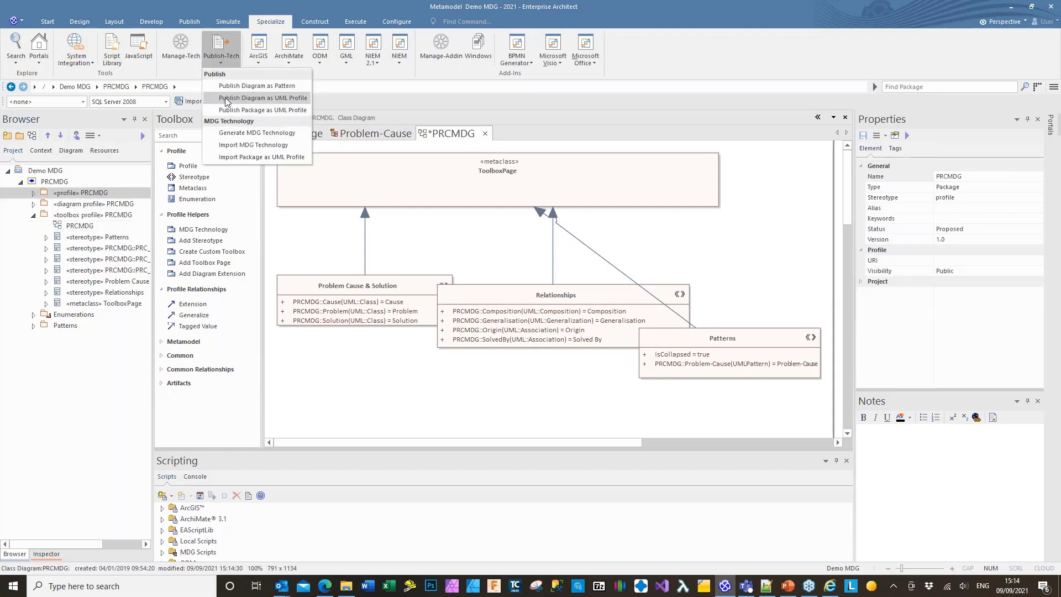
pyautogui.click(260, 110)
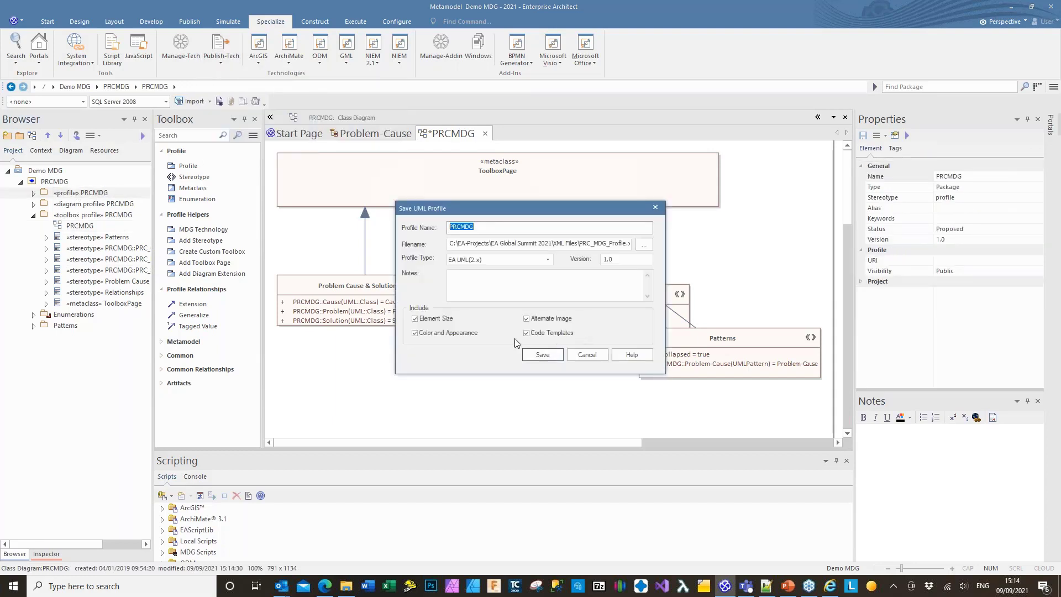
pyautogui.click(543, 355)
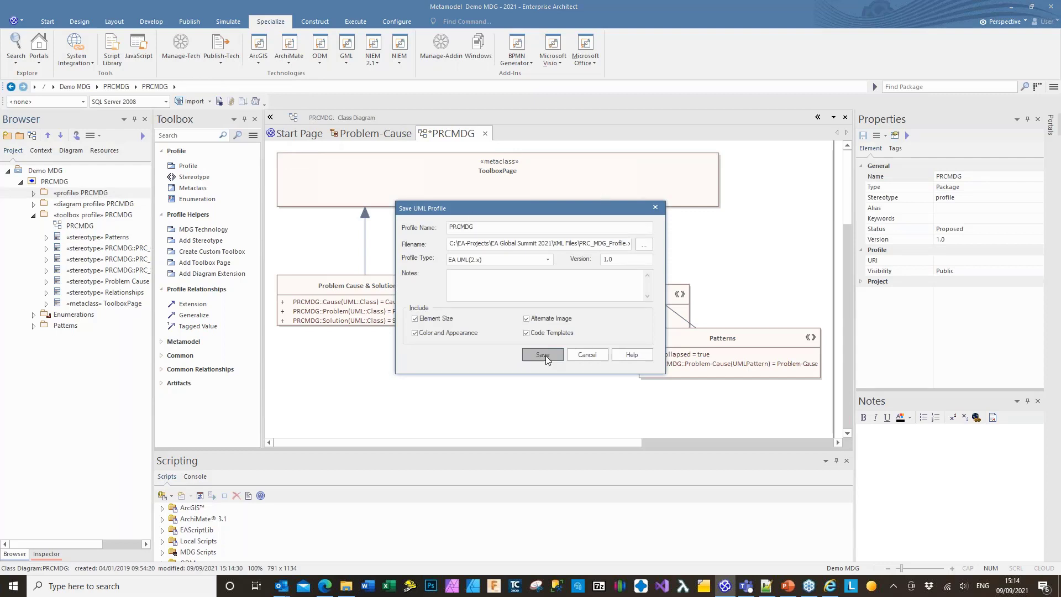
pyautogui.click(515, 321)
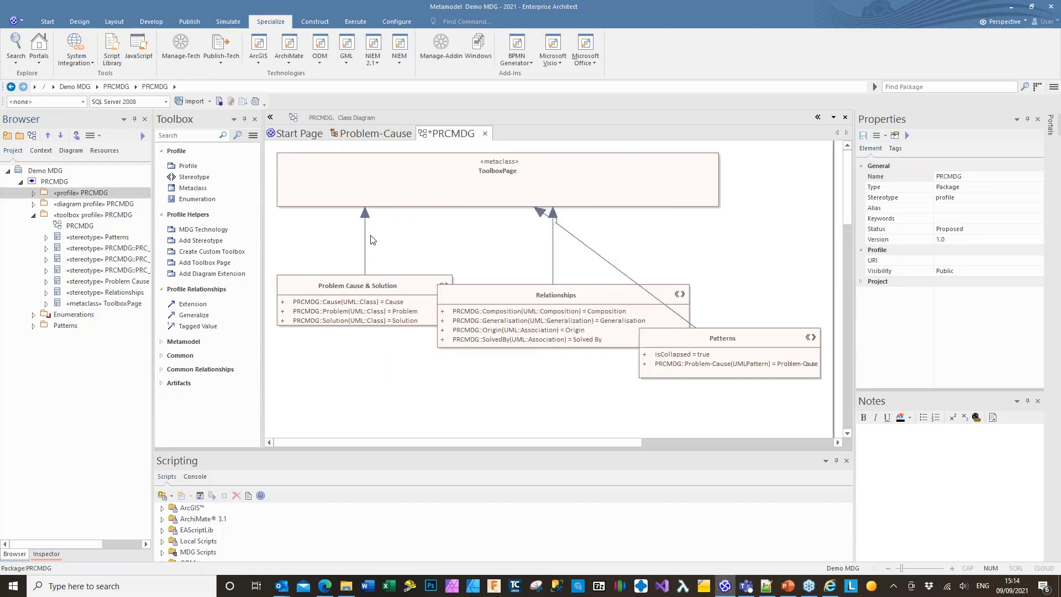
# Start generating an MDG technology from the existing PRC_MDG-MTS.mts file in the EA Global Summit 2021 XML Files folder
pyautogui.click(219, 59)
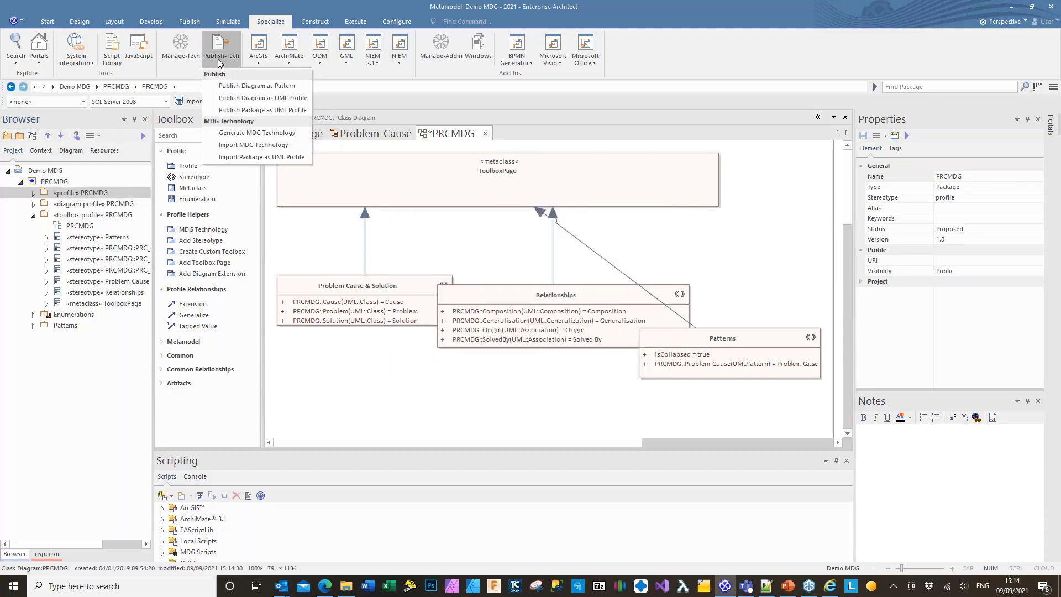
pyautogui.click(238, 134)
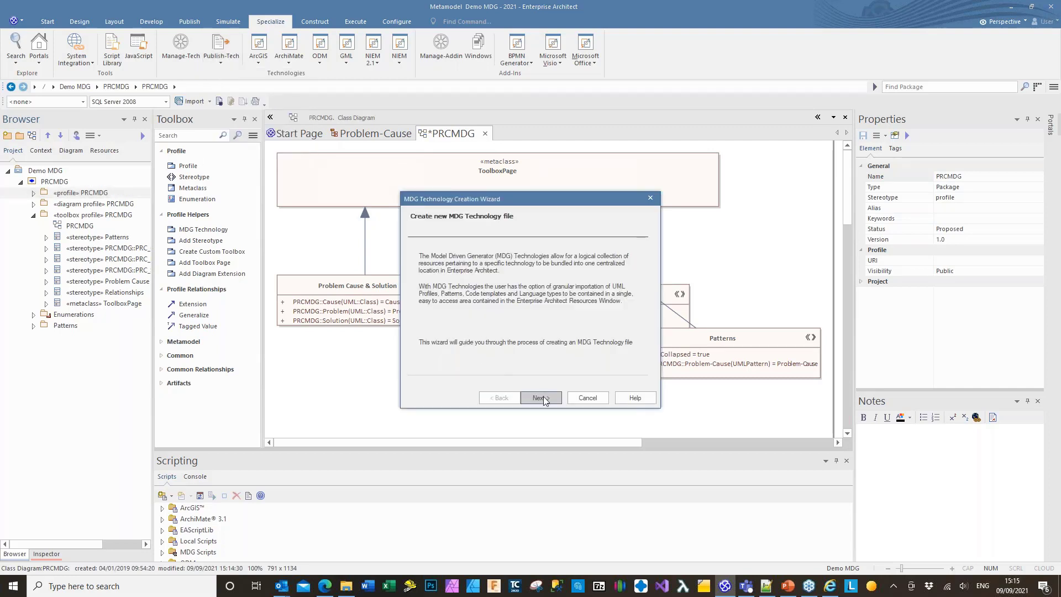
pyautogui.click(541, 398)
pyautogui.click(431, 322)
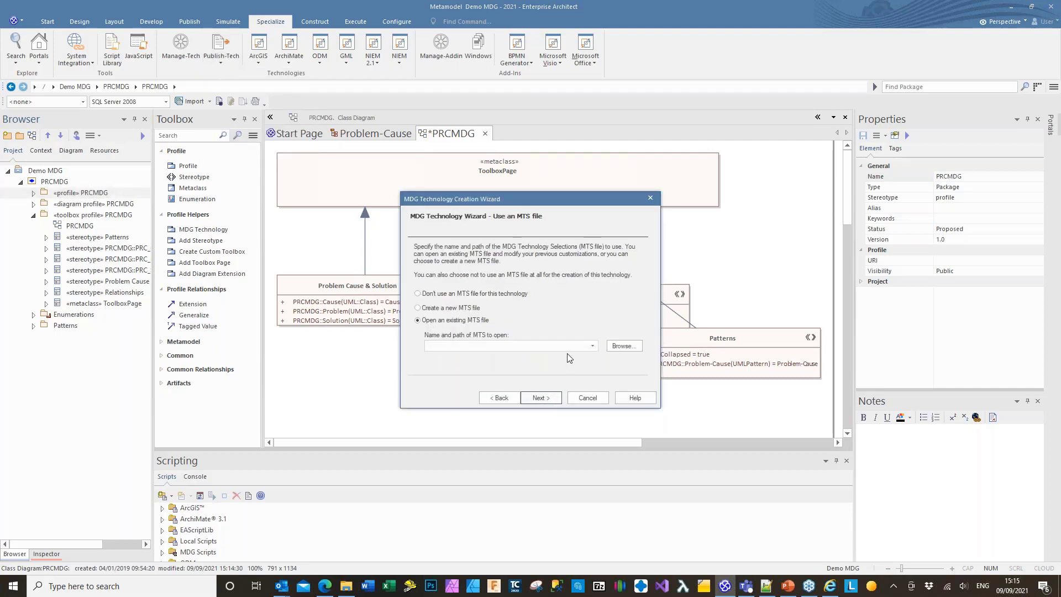
pyautogui.click(592, 346)
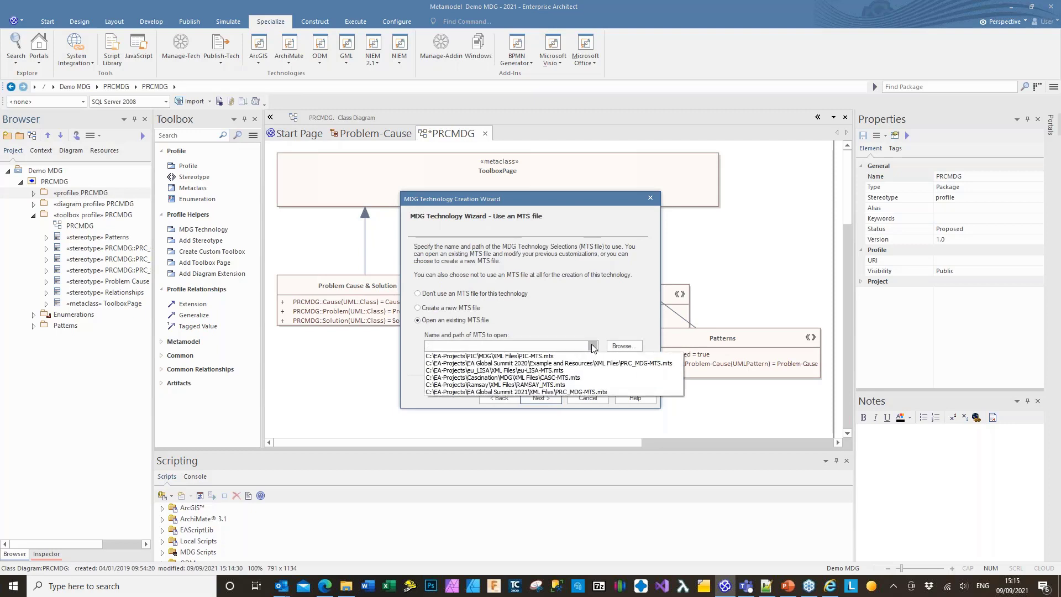
pyautogui.click(561, 392)
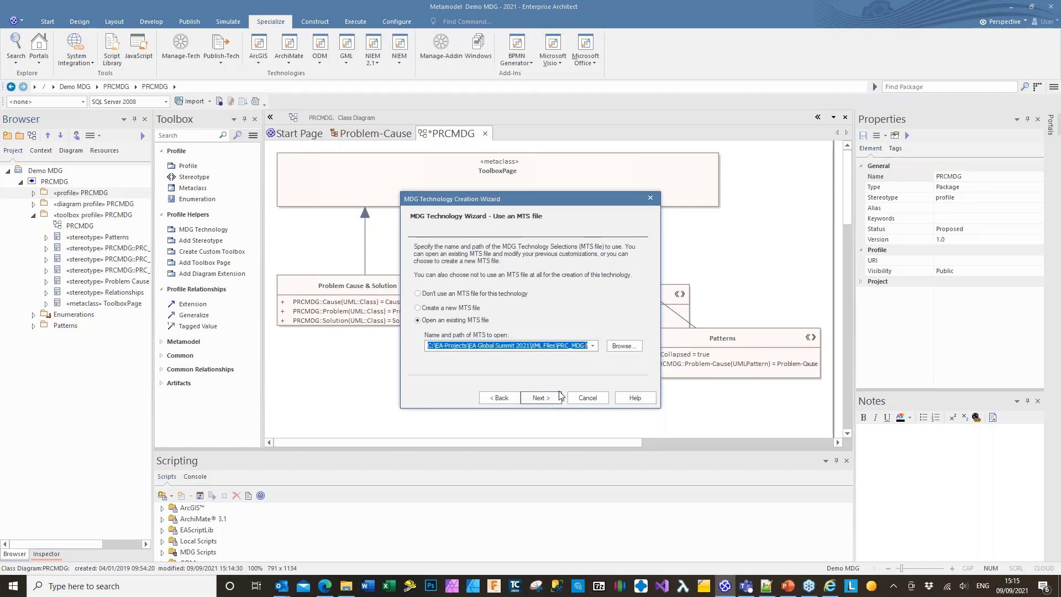
pyautogui.click(552, 398)
pyautogui.click(552, 398)
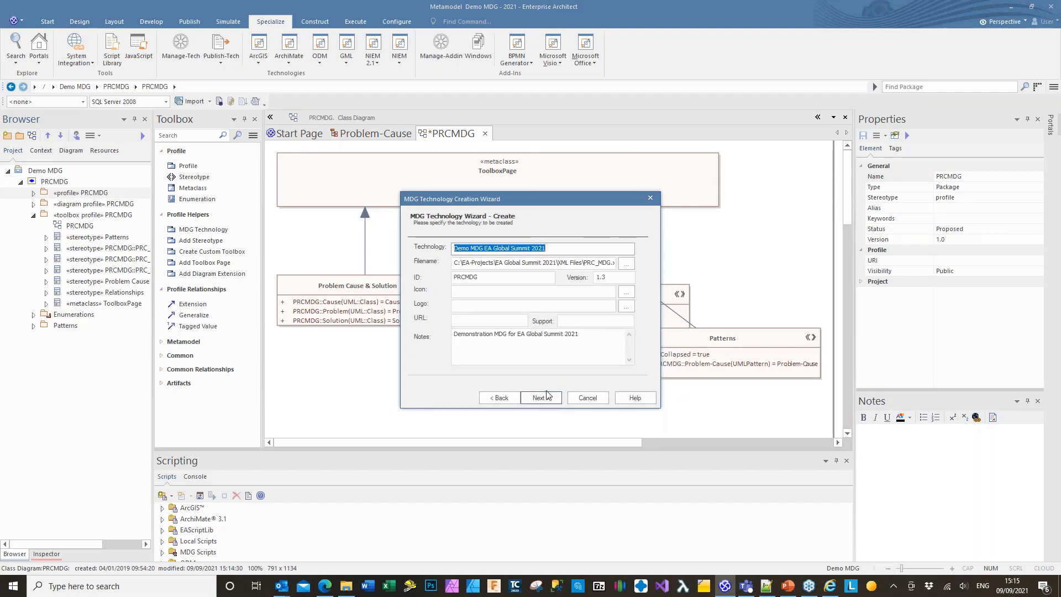
# Set the technology version to 1.4 and include Patterns in its contents, keeping the selected profile files
pyautogui.click(628, 276)
pyautogui.press('BackSpace')
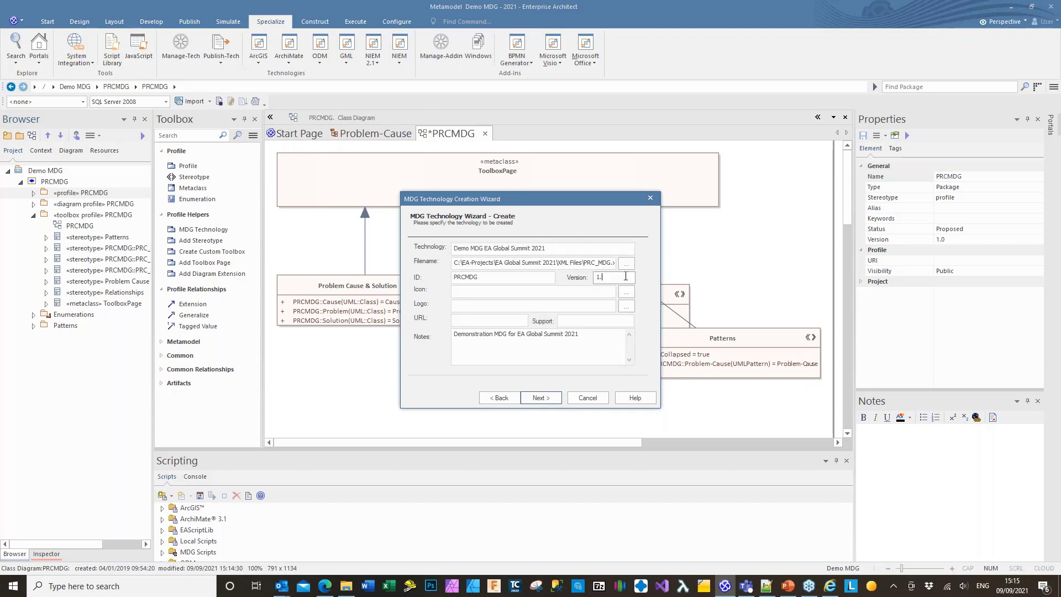
pyautogui.click(540, 398)
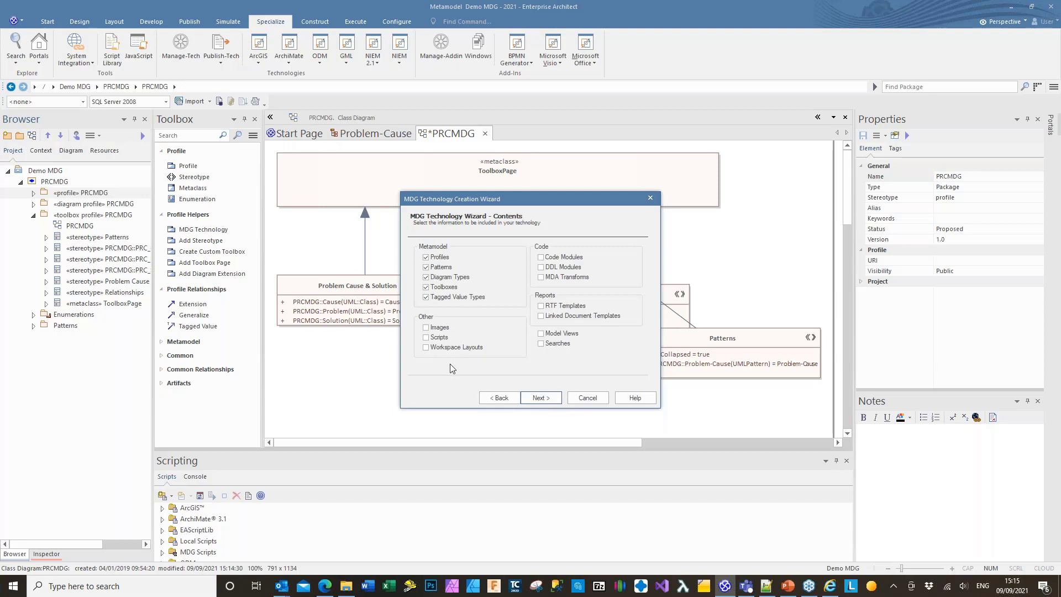
pyautogui.click(539, 398)
pyautogui.click(540, 398)
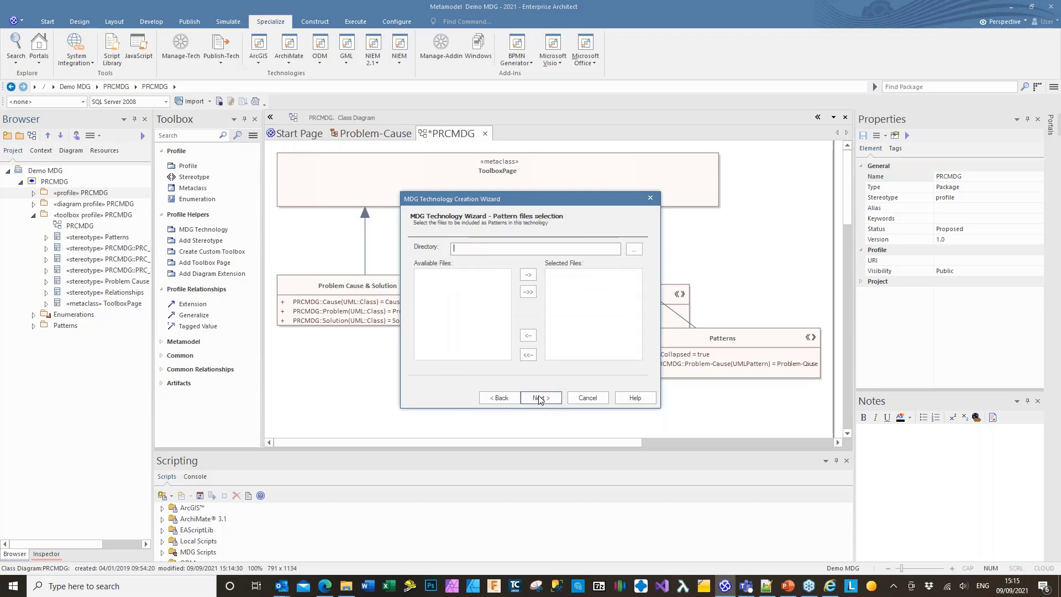
# Include PROBLEM-CAUSE-PATTERN.xml from C:\EA-Projects\EA Global Summit 2021\XML Files in the technology's pattern files
pyautogui.click(634, 249)
pyautogui.doubleClick(496, 346)
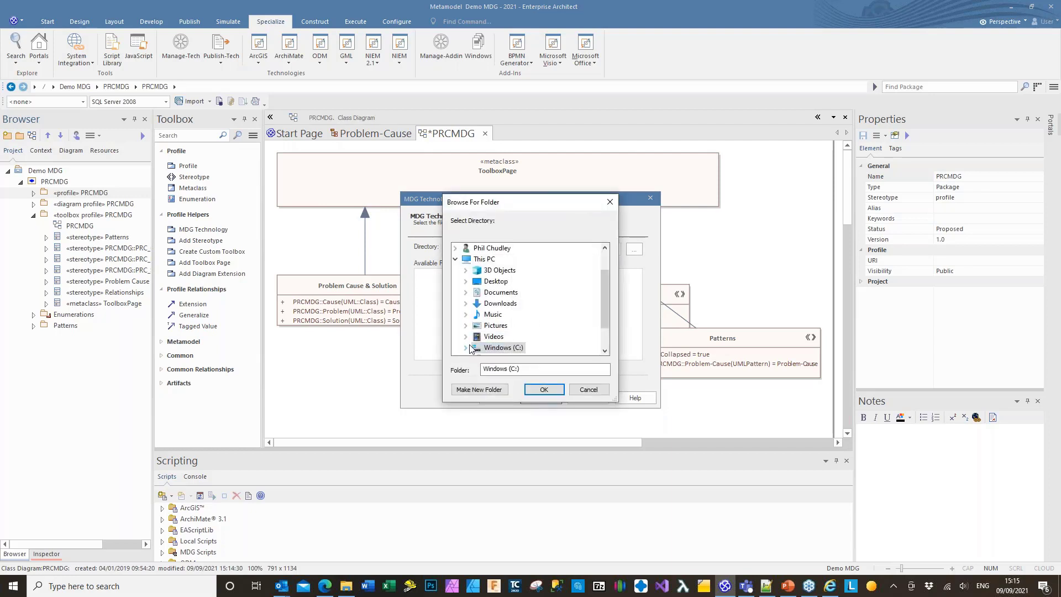
pyautogui.scroll(-3, 497, 332)
pyautogui.scroll(-1, 497, 330)
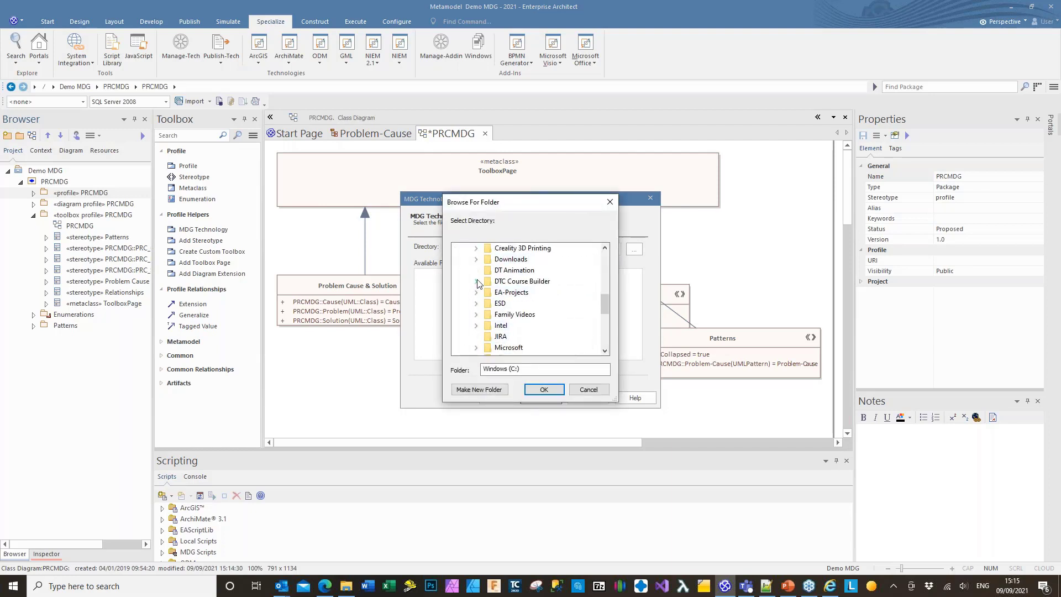
pyautogui.scroll(-1, 477, 330)
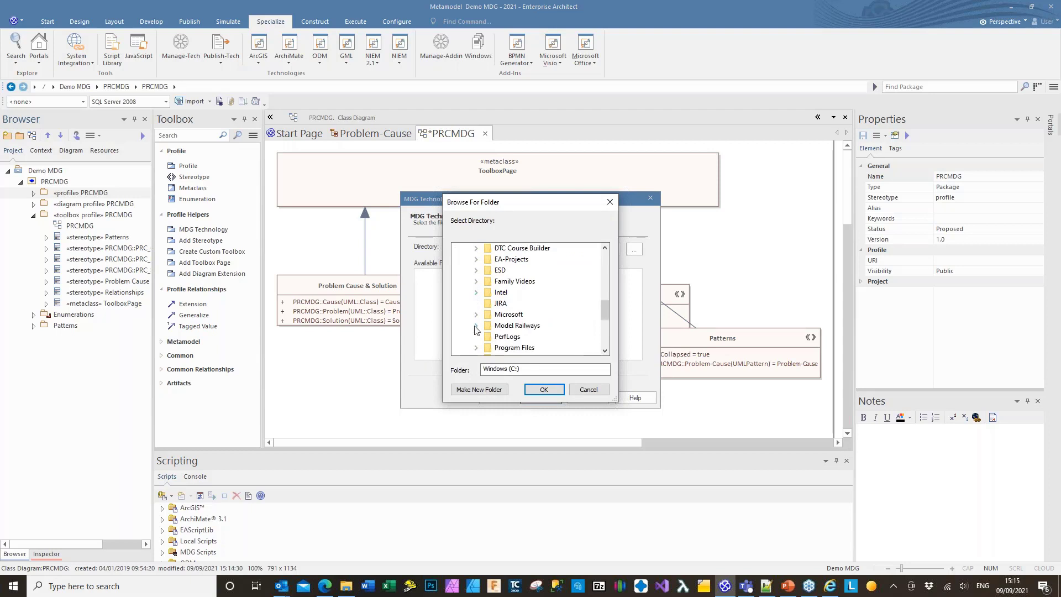
pyautogui.click(476, 260)
pyautogui.click(487, 336)
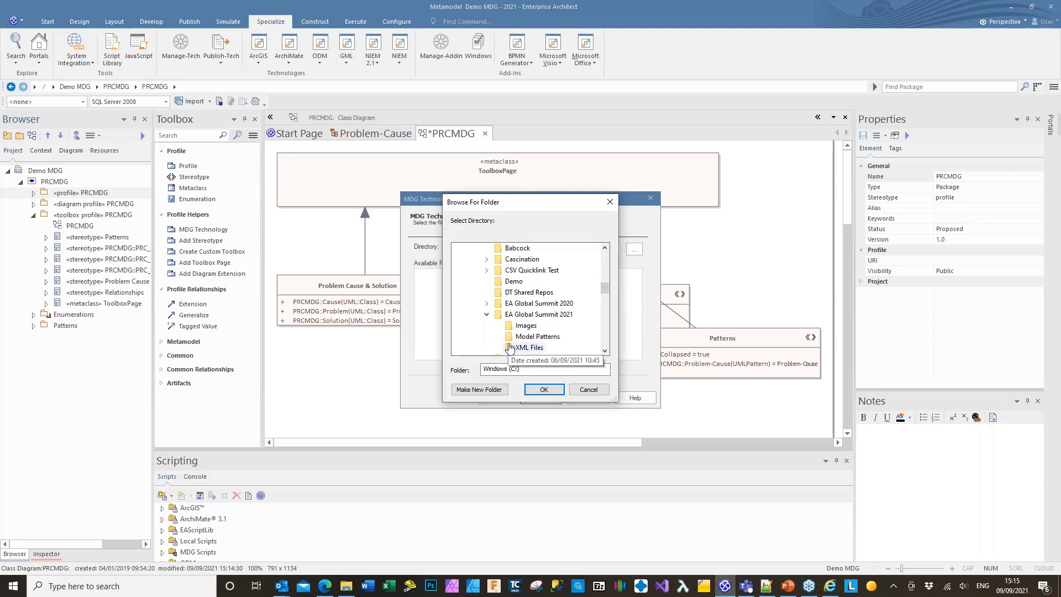
pyautogui.click(509, 348)
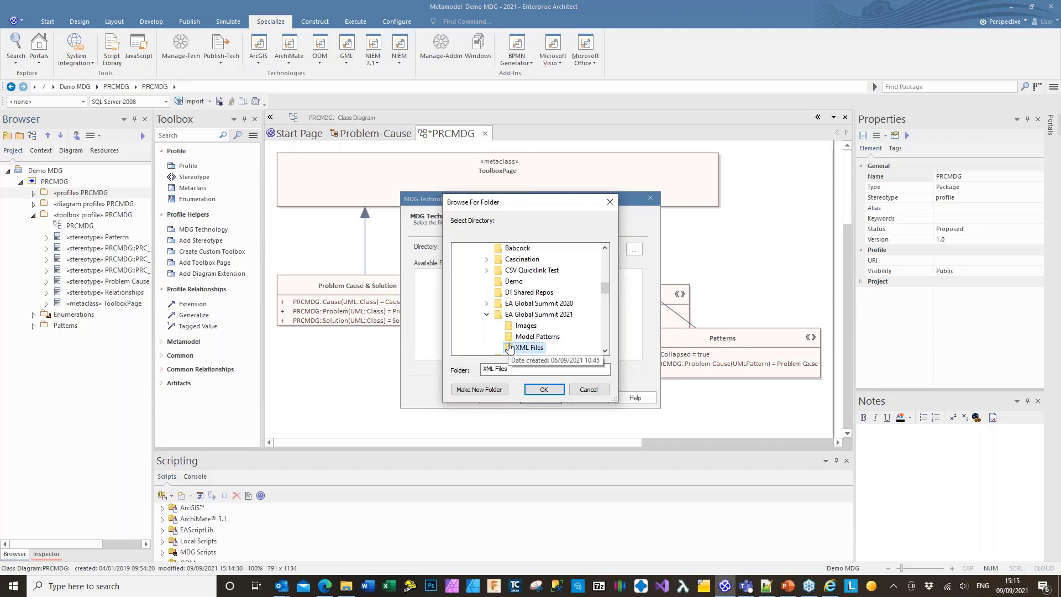
pyautogui.click(544, 390)
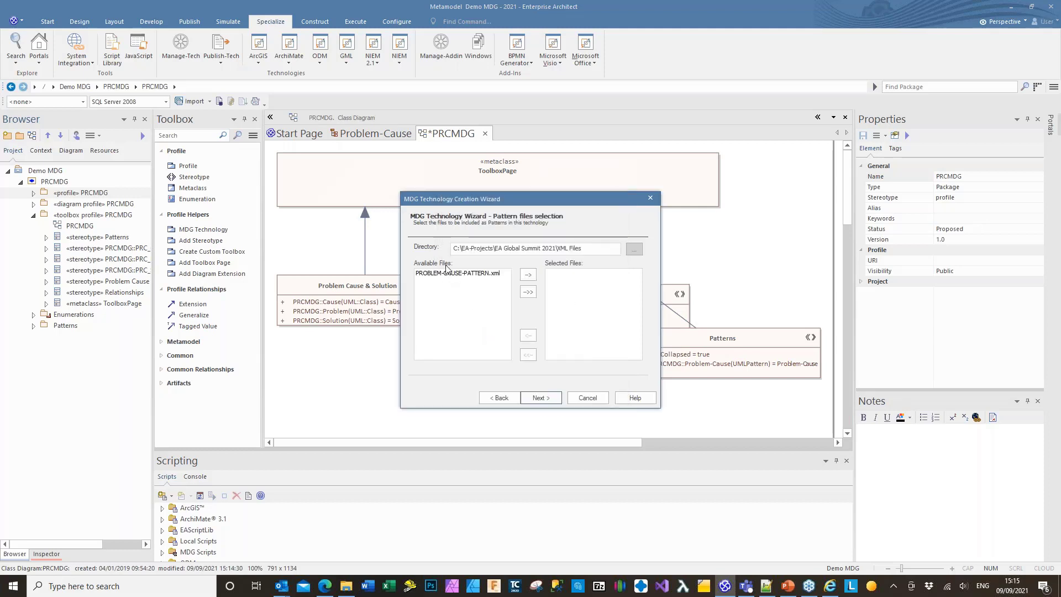
pyautogui.click(448, 273)
pyautogui.click(529, 276)
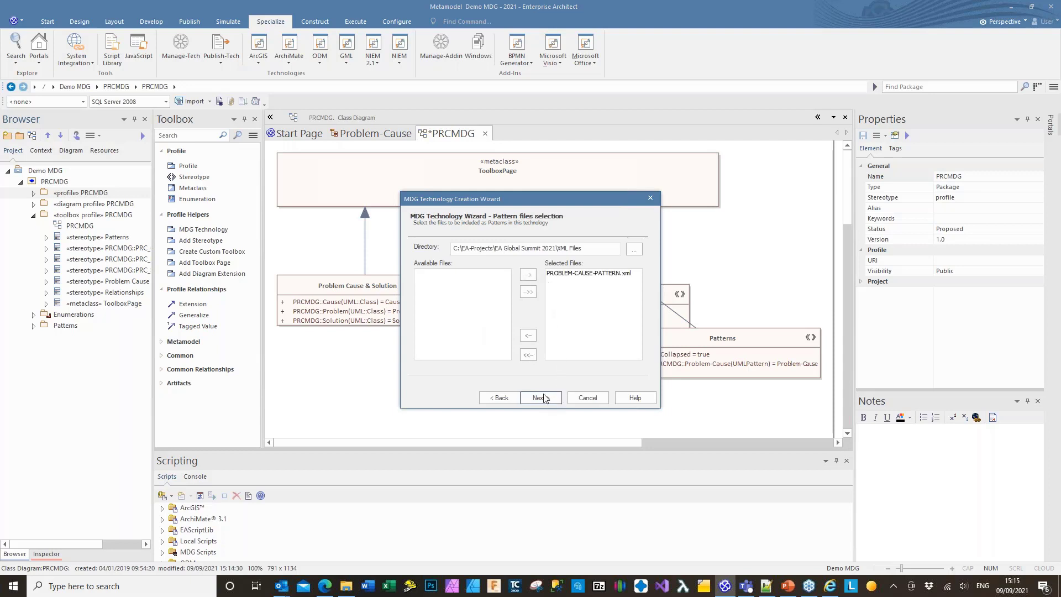
# Accept the remaining diagram, toolbox and tagged value selections and finish generating the MDG technology
pyautogui.click(544, 398)
pyautogui.click(545, 398)
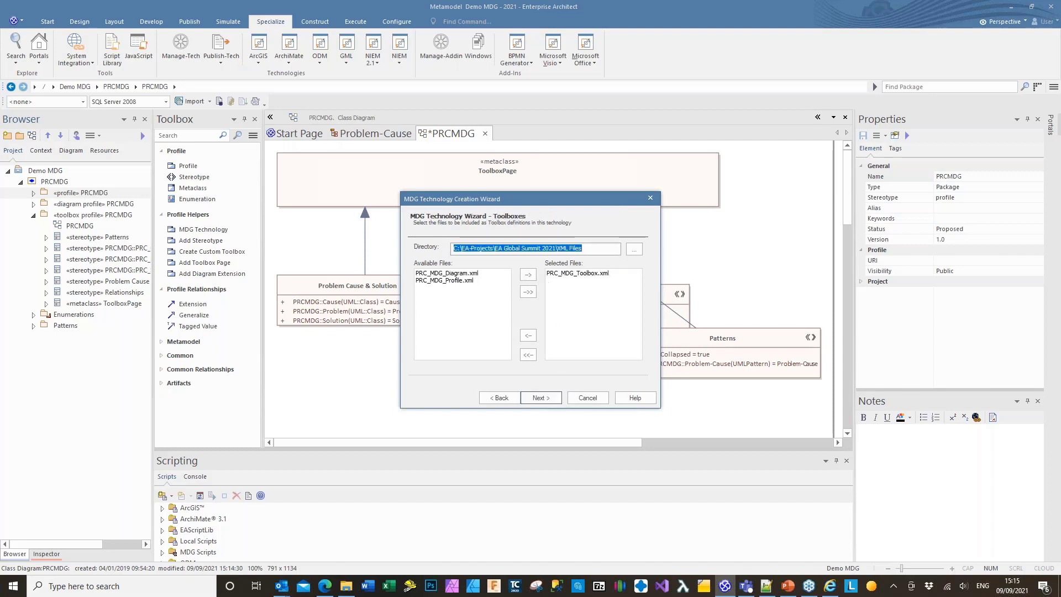
pyautogui.click(546, 399)
pyautogui.click(545, 397)
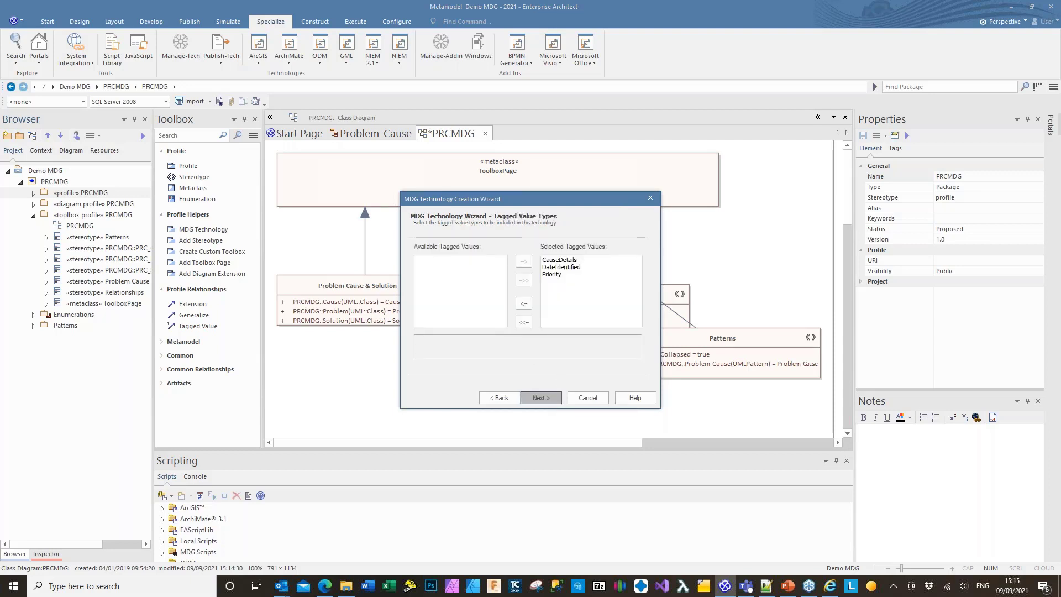
pyautogui.click(545, 398)
pyautogui.click(564, 320)
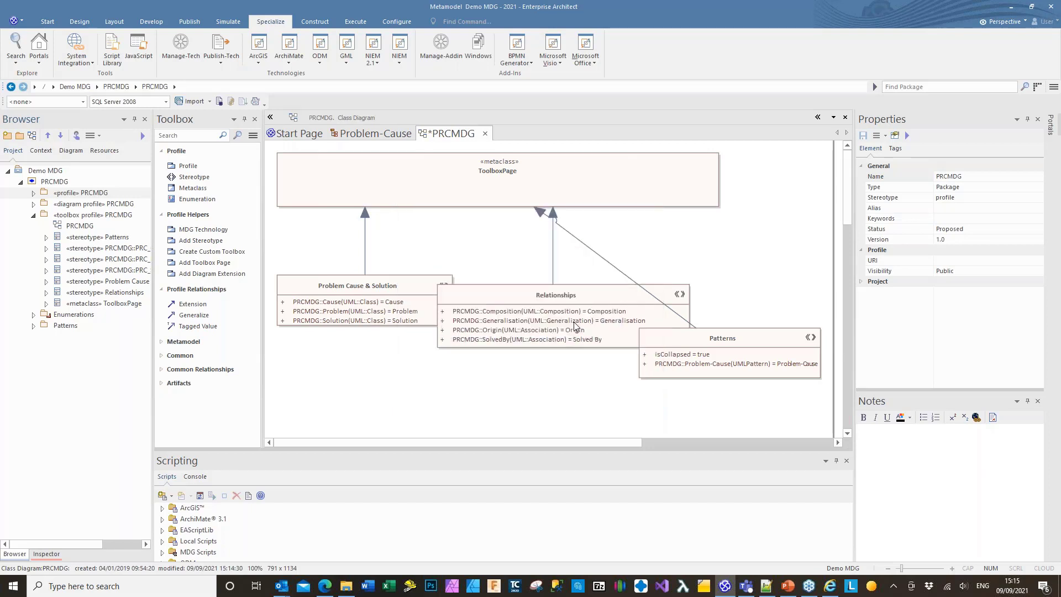
# Open the Metamodel Demo MDG Tester project and import the regenerated PRC_MDG technology file into the model
pyautogui.click(294, 135)
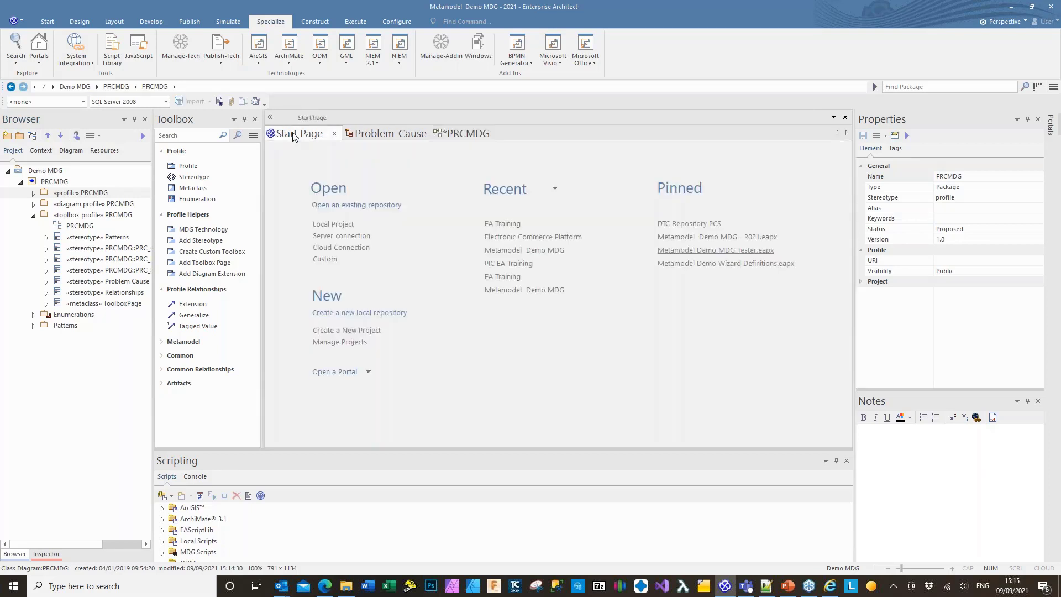
pyautogui.click(696, 252)
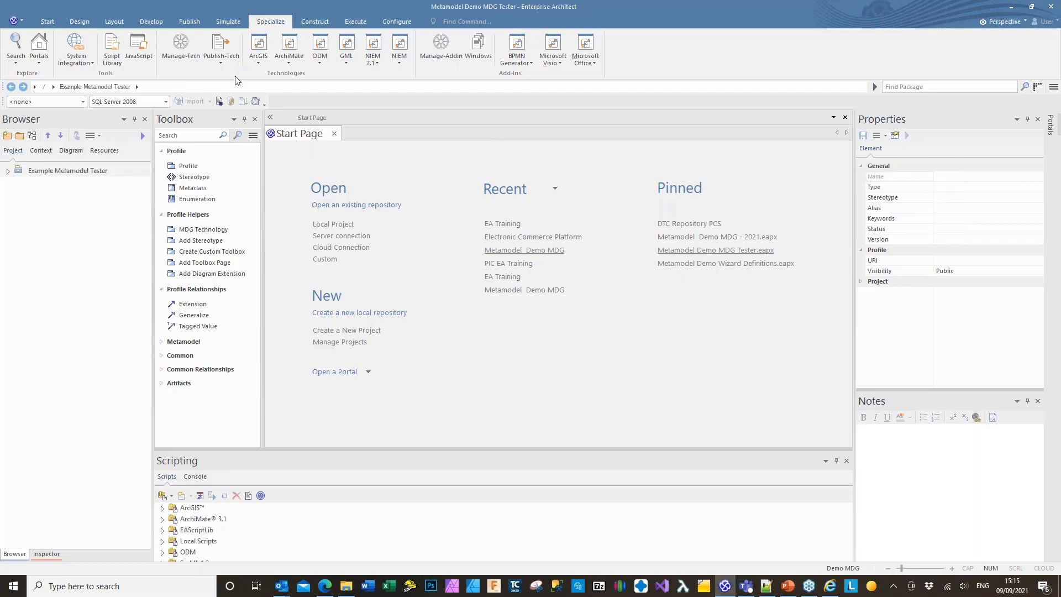
pyautogui.click(231, 61)
pyautogui.click(244, 147)
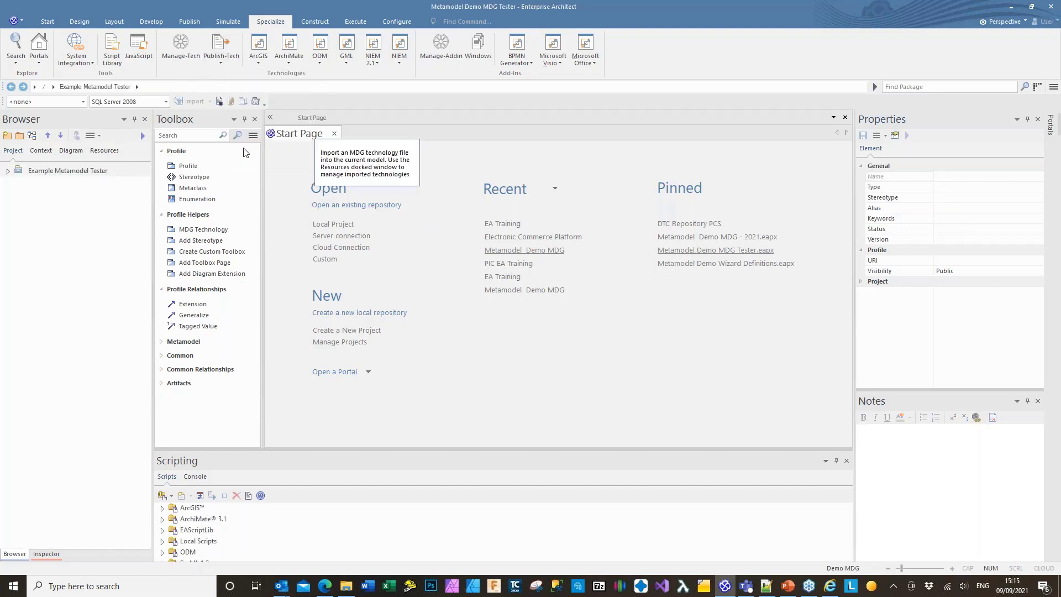
pyautogui.click(635, 221)
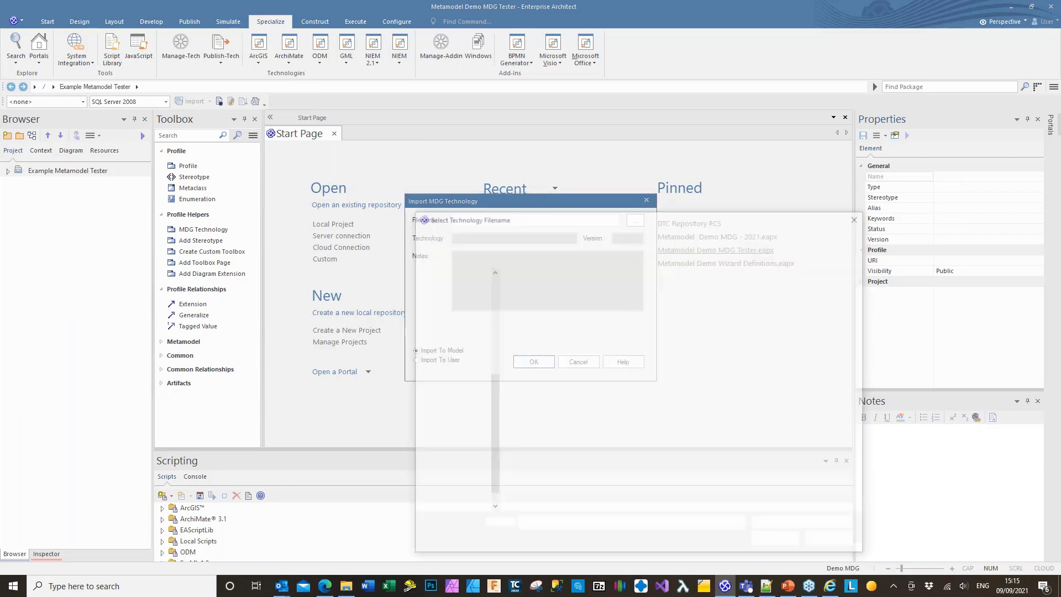
pyautogui.doubleClick(594, 311)
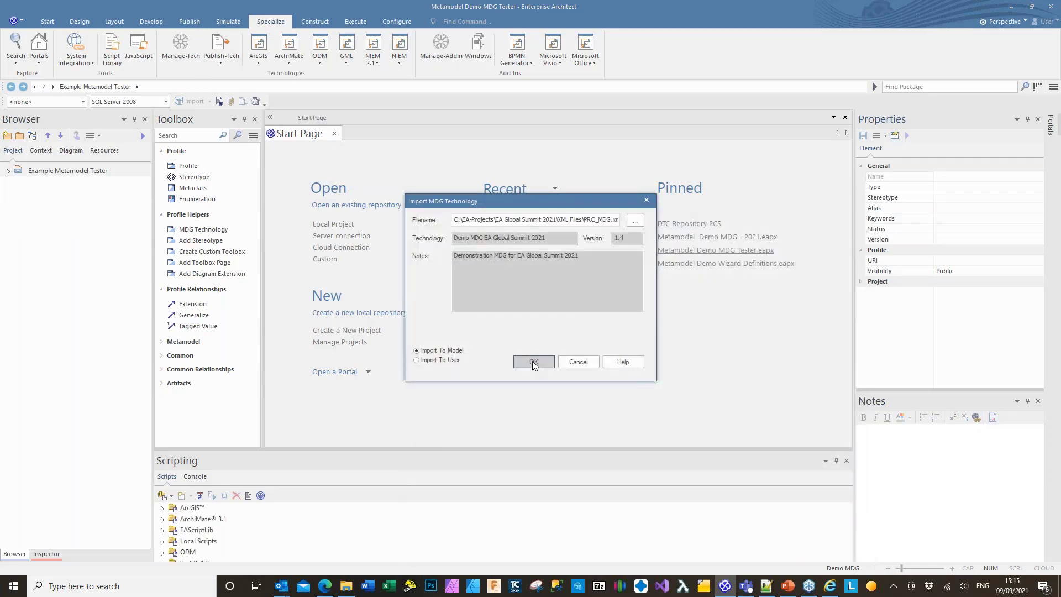
pyautogui.click(534, 362)
# Open the existing Package1 diagram and create another diagram of the PRCMDG Example type in Package1
pyautogui.click(8, 170)
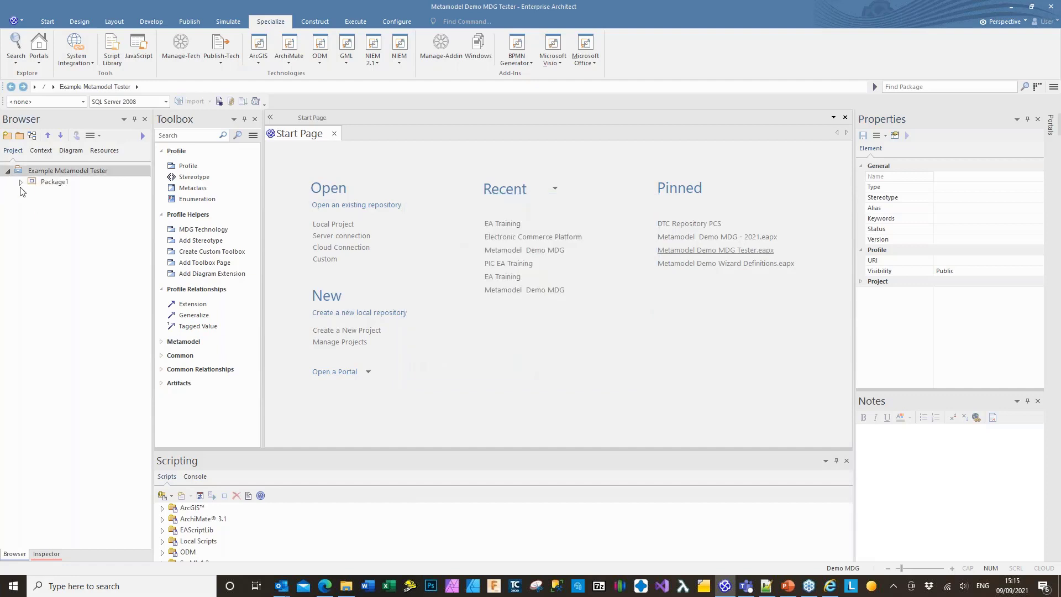
pyautogui.click(21, 182)
pyautogui.doubleClick(58, 194)
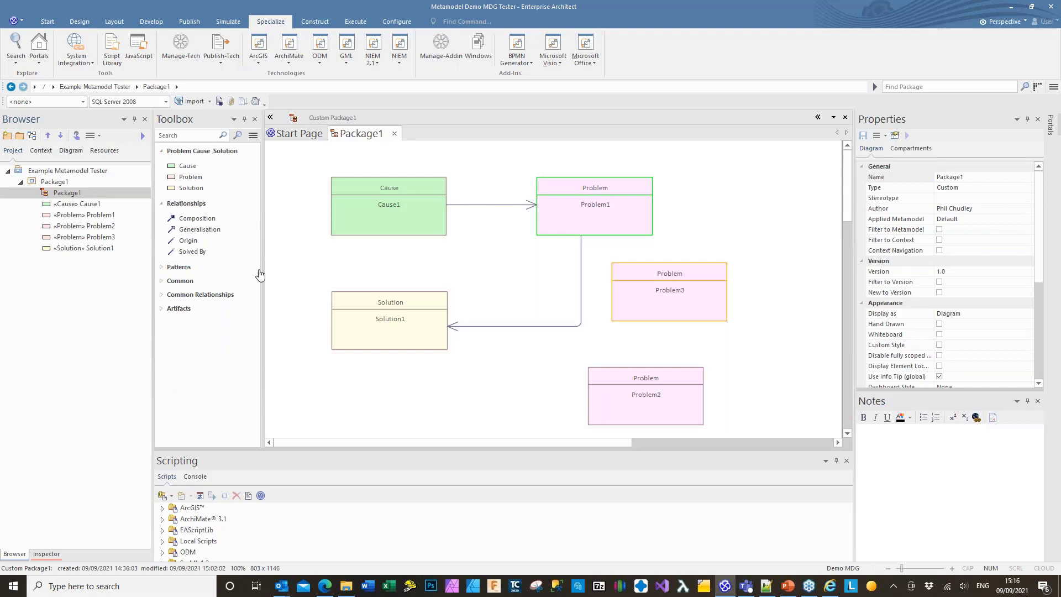
pyautogui.rightClick(44, 182)
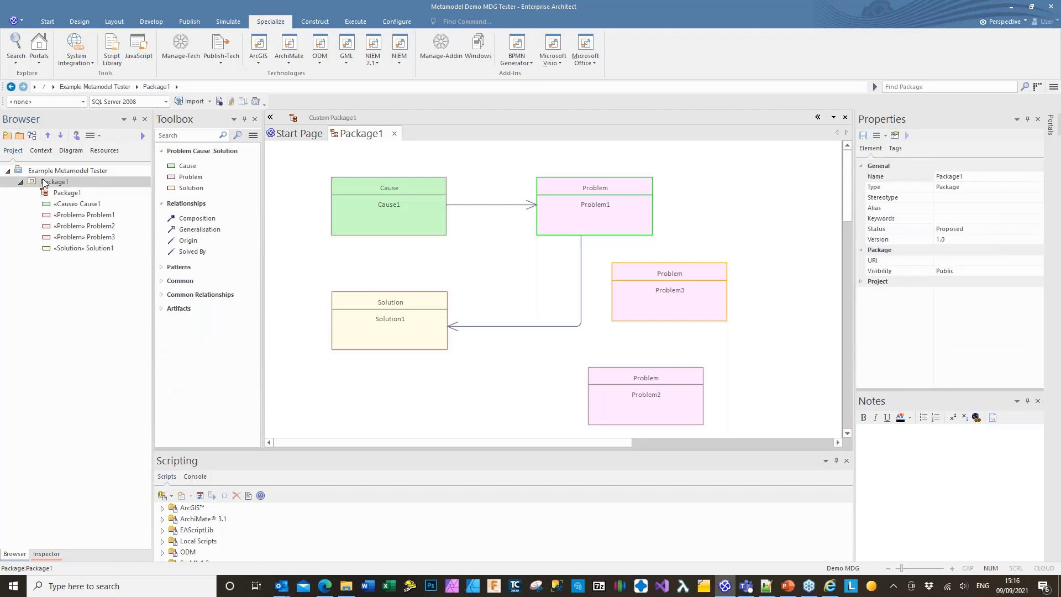
pyautogui.click(83, 285)
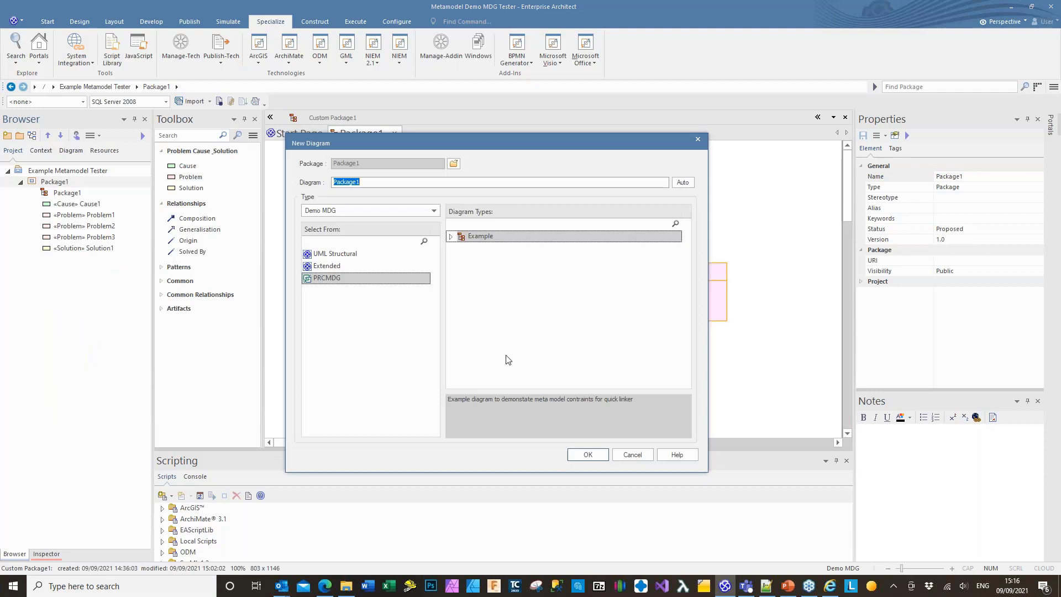
pyautogui.click(588, 453)
# Add the Problem-Cause pattern to the empty Package1 diagram, keeping the default element names
pyautogui.click(168, 269)
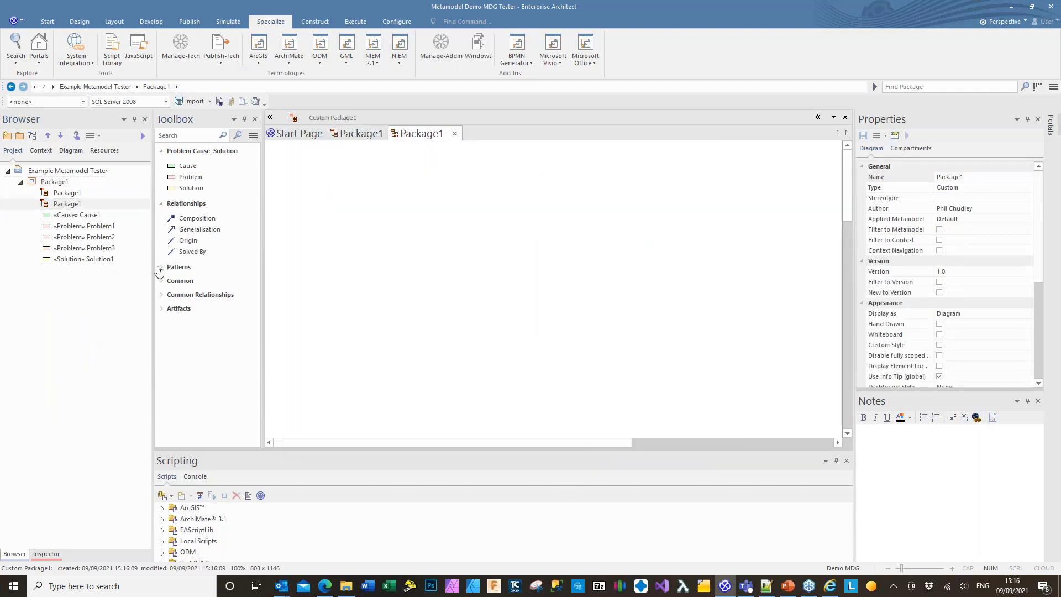
pyautogui.moveTo(225, 275); pyautogui.dragTo(376, 231)
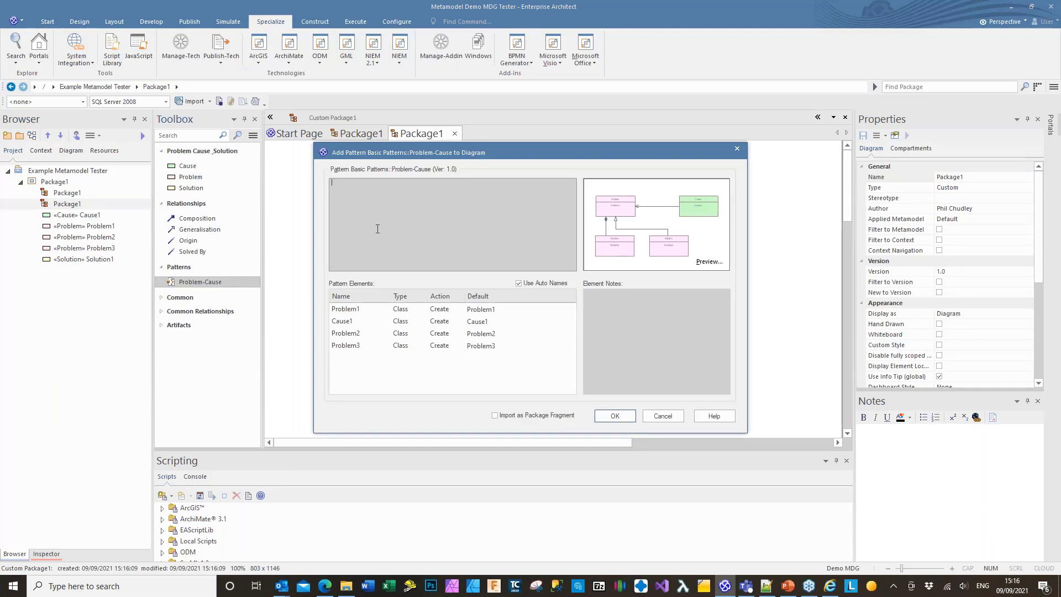
pyautogui.click(633, 418)
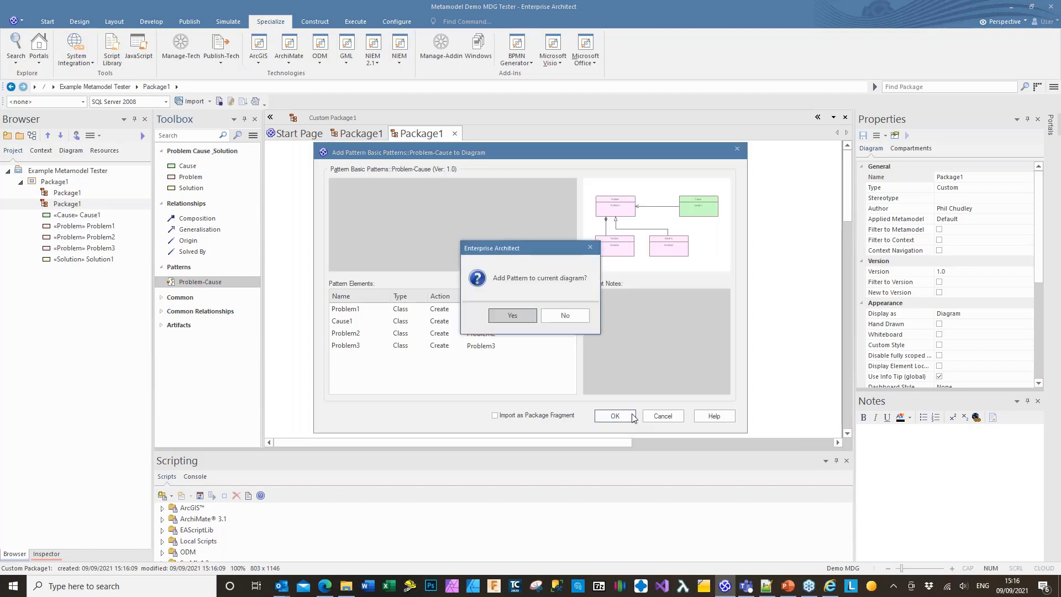
pyautogui.click(522, 316)
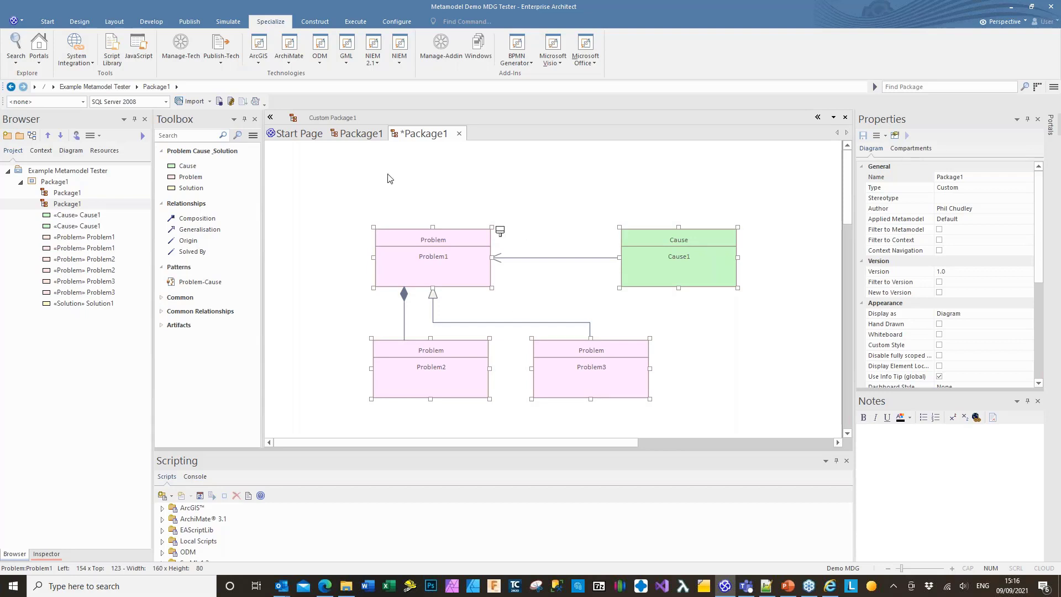
# Close both Package1 diagrams and switch to the MDG the Next Steps presentation in PowerPoint
pyautogui.click(460, 134)
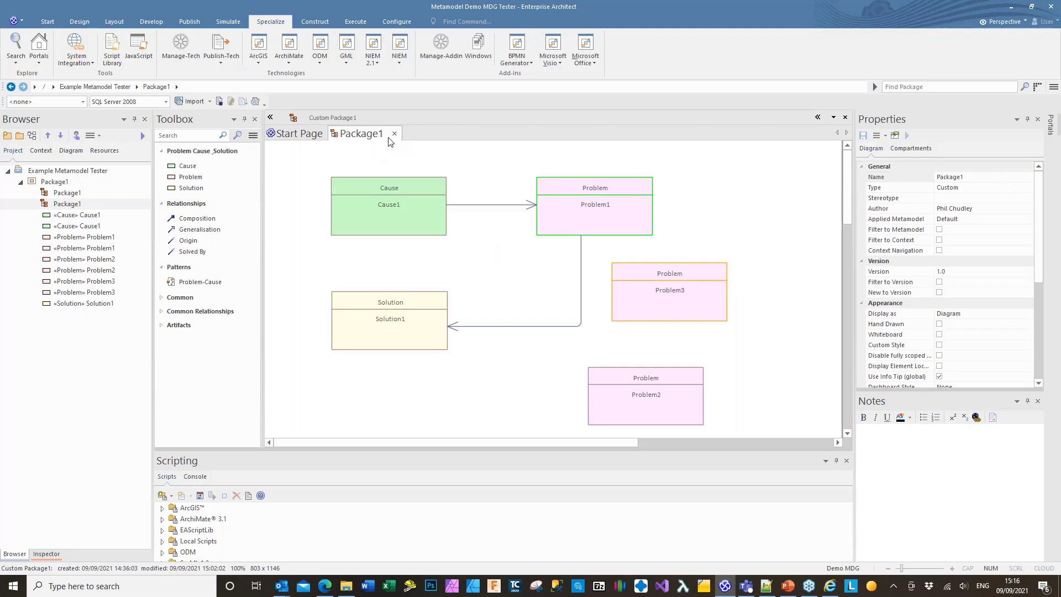
pyautogui.rightClick(394, 145)
pyautogui.click(394, 135)
pyautogui.click(394, 134)
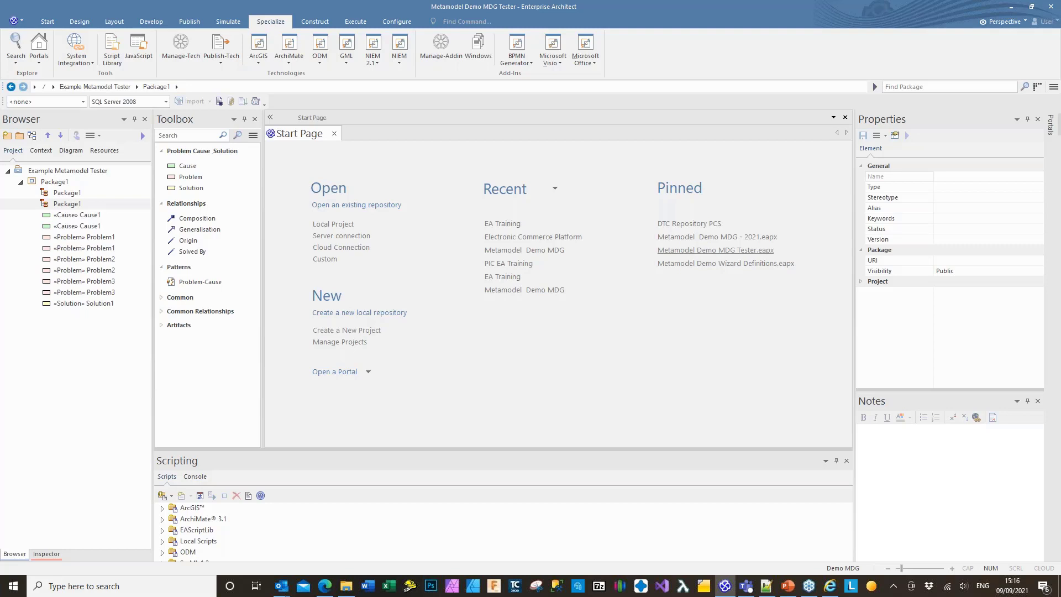
pyautogui.click(788, 586)
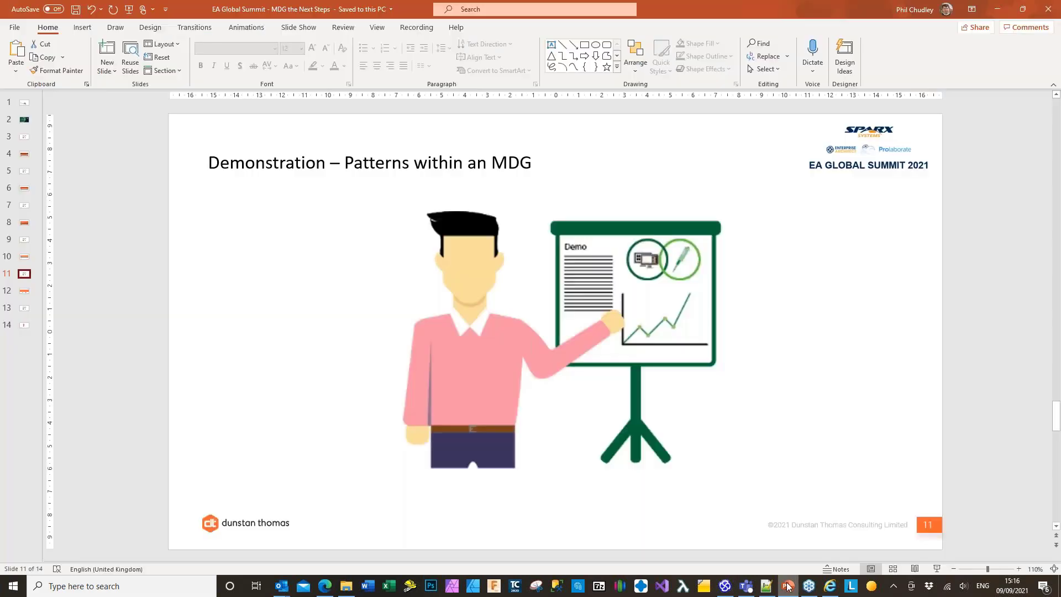
# Display slide 12, Wizards within an MDG, to review how a wizard is included in an MDG
pyautogui.click(24, 287)
pyautogui.click(26, 305)
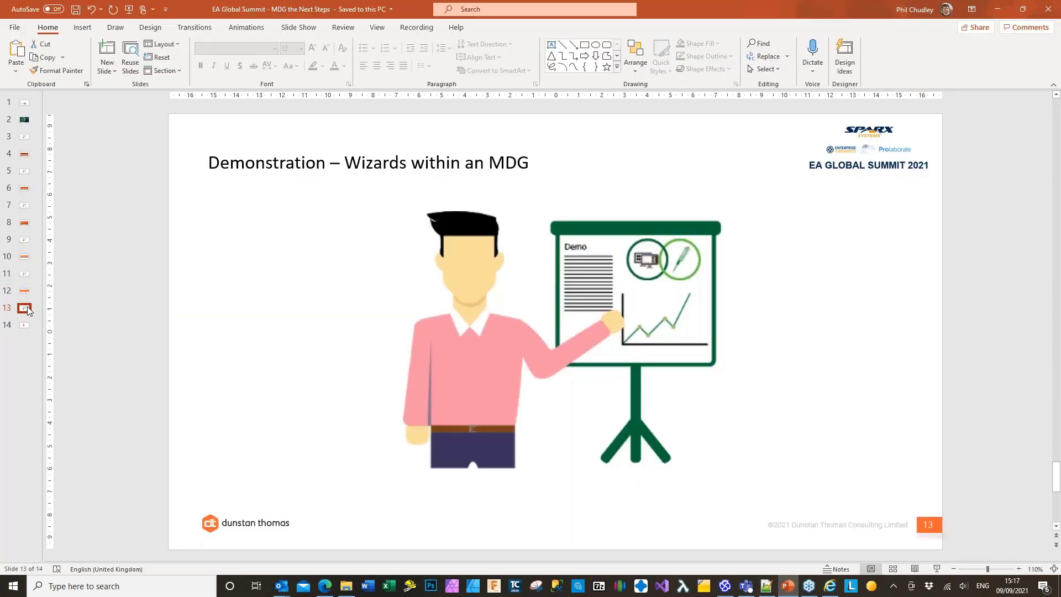
pyautogui.click(26, 290)
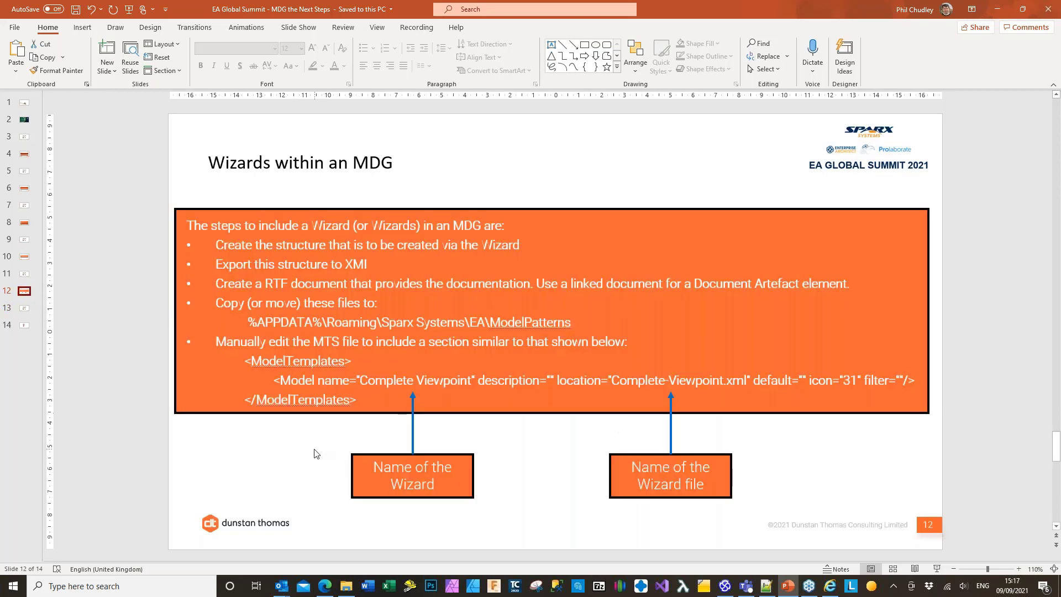
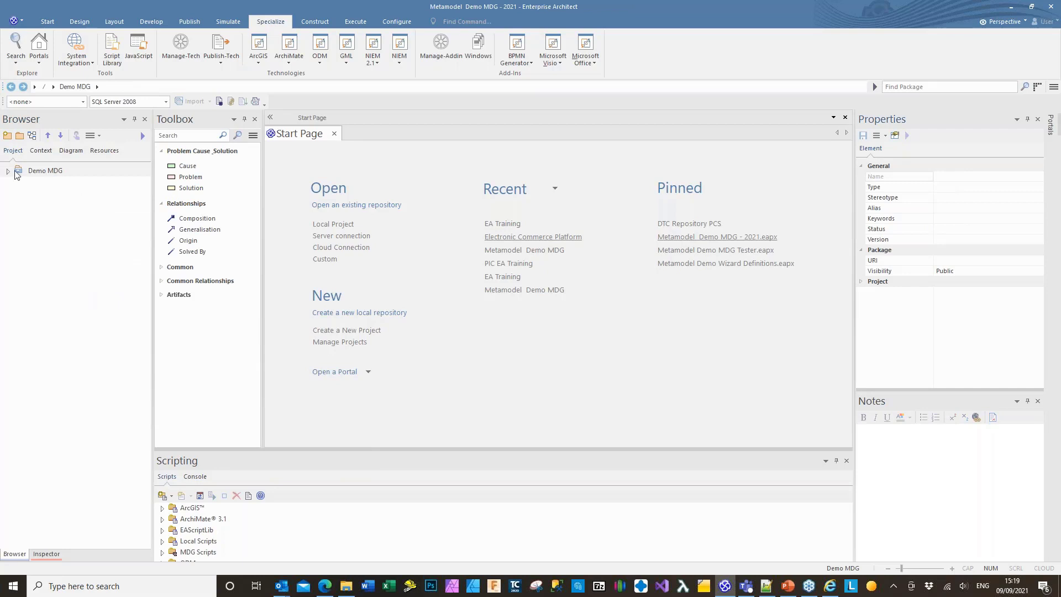
# In Enterprise Architect's Metamodel Demo MDG - 2021 project, paste the copied Resources package into the Demo MDG root node
pyautogui.rightClick(34, 172)
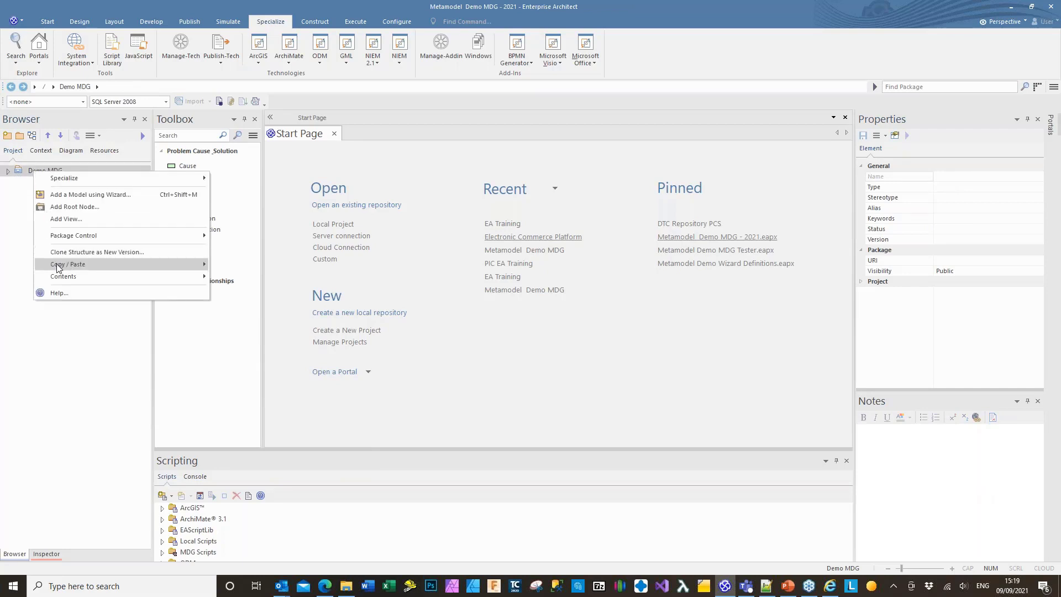
pyautogui.moveTo(67, 264)
pyautogui.click(255, 279)
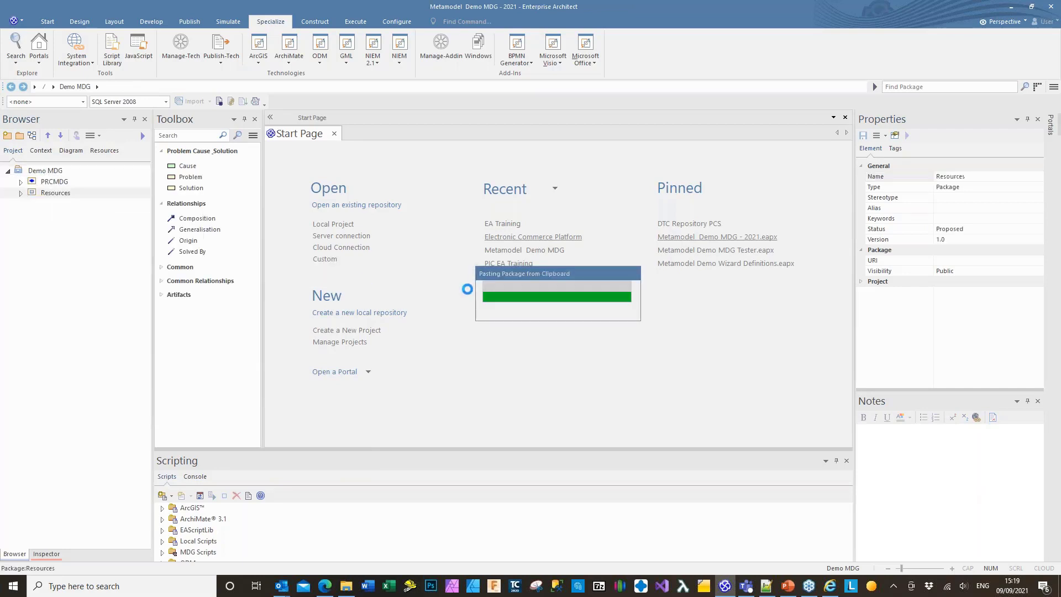
# Examine the structure of the Resources package, expanding Cause Problem Solution with its Viewpoints packages and Element Library
pyautogui.click(20, 192)
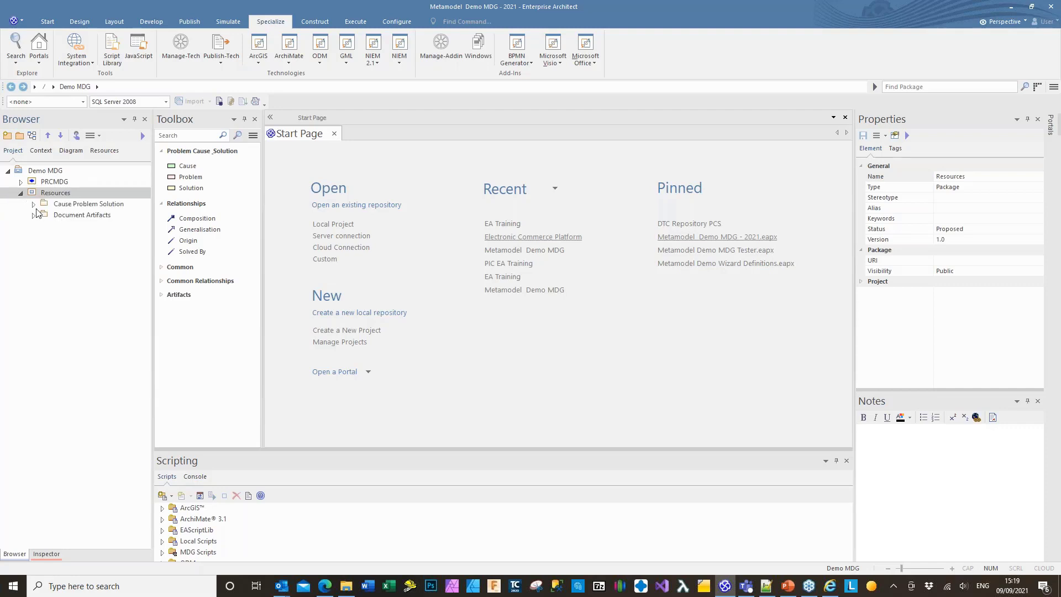
pyautogui.click(33, 204)
pyautogui.click(41, 216)
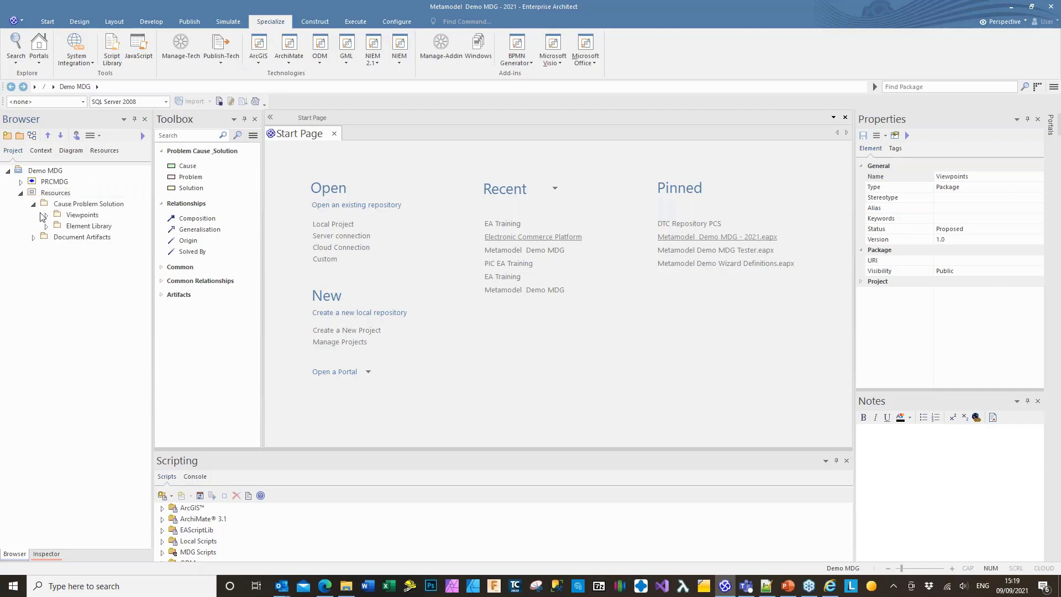
pyautogui.click(40, 203)
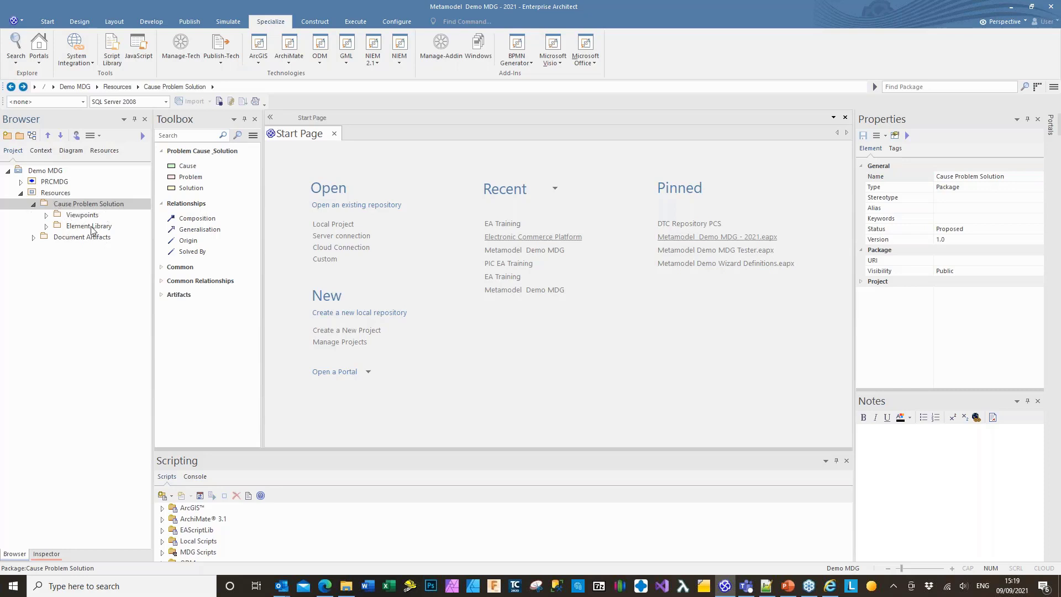
pyautogui.click(46, 215)
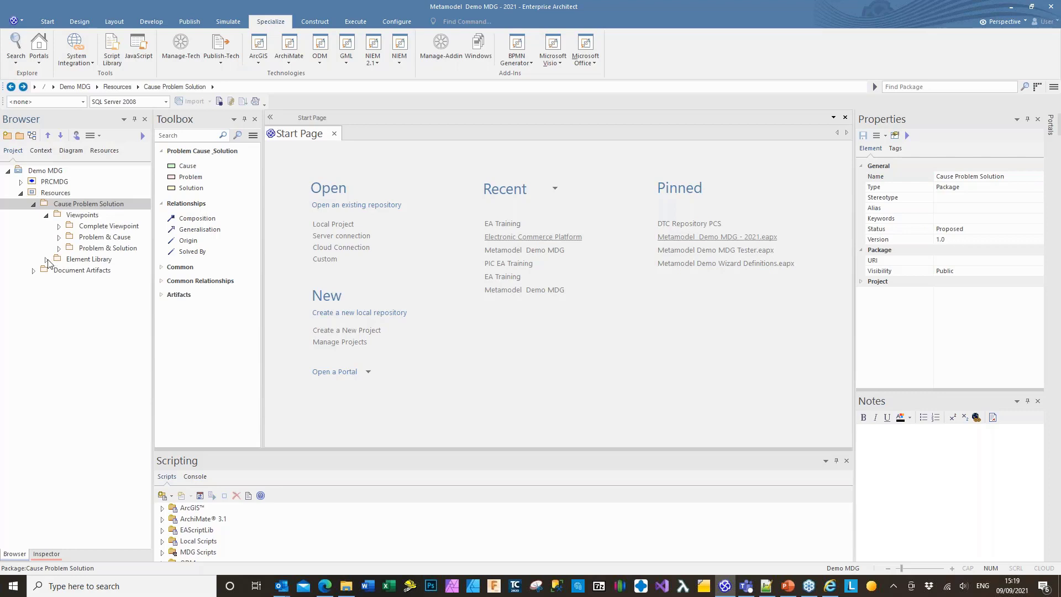
pyautogui.click(46, 259)
pyautogui.click(58, 226)
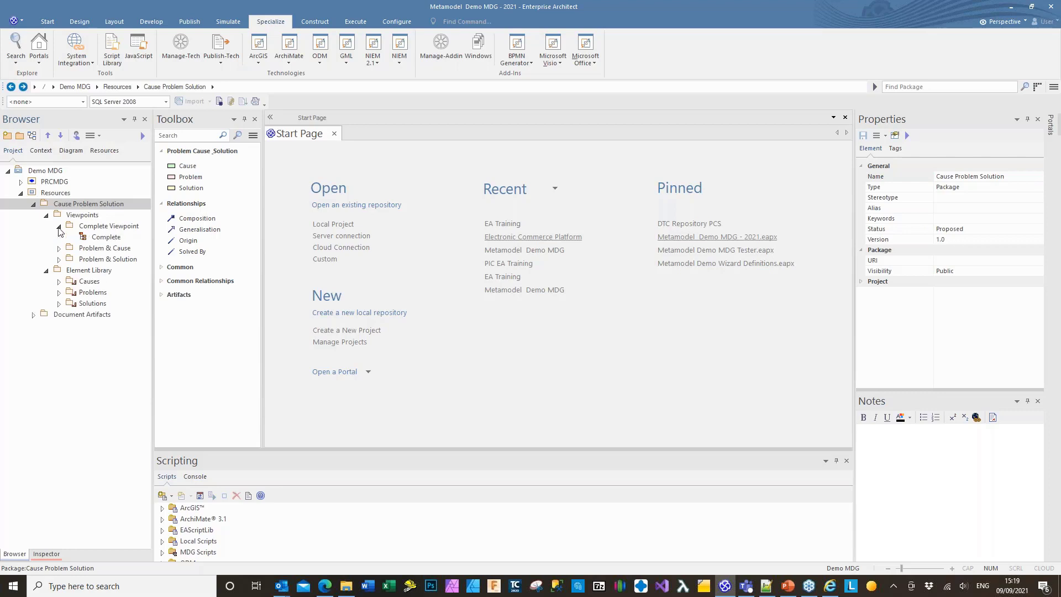
pyautogui.click(59, 249)
pyautogui.click(58, 271)
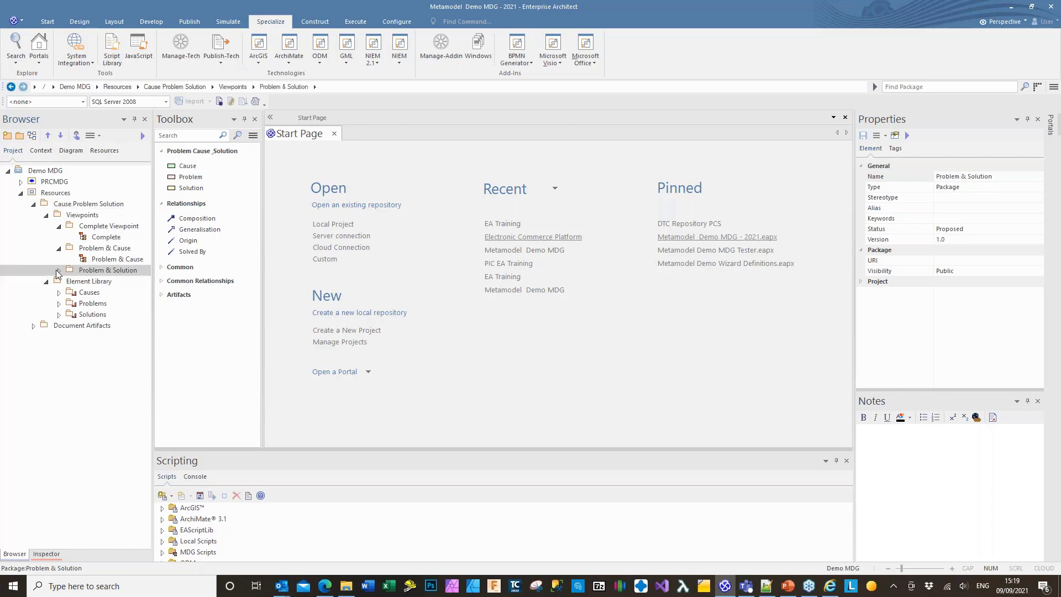
pyautogui.click(57, 270)
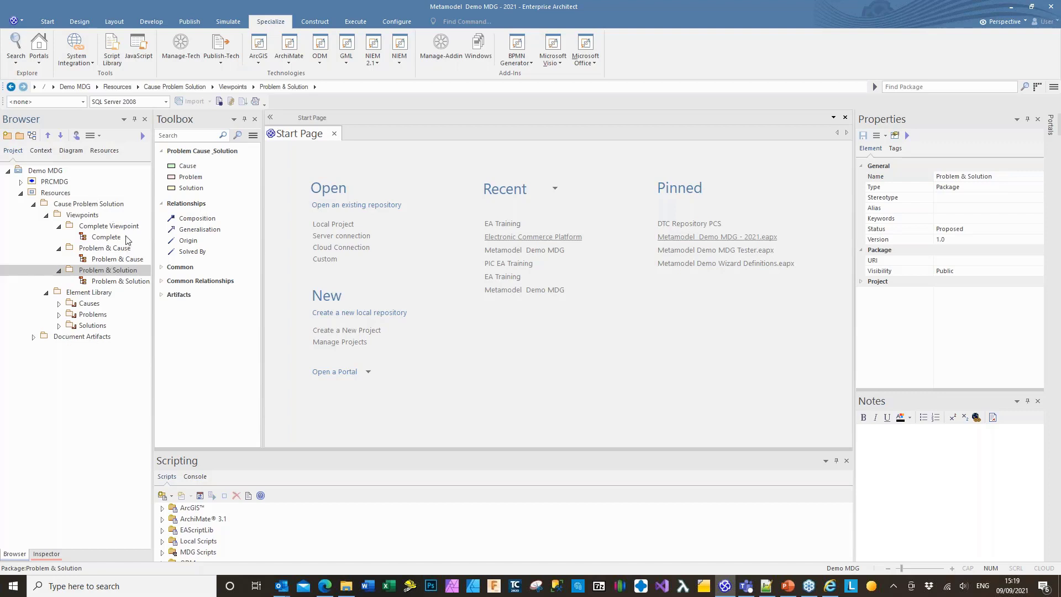
# Synchronize all elements with the Problem stereotype to its default tags and constraints, and close the synchronization dialog
pyautogui.rightClick(186, 176)
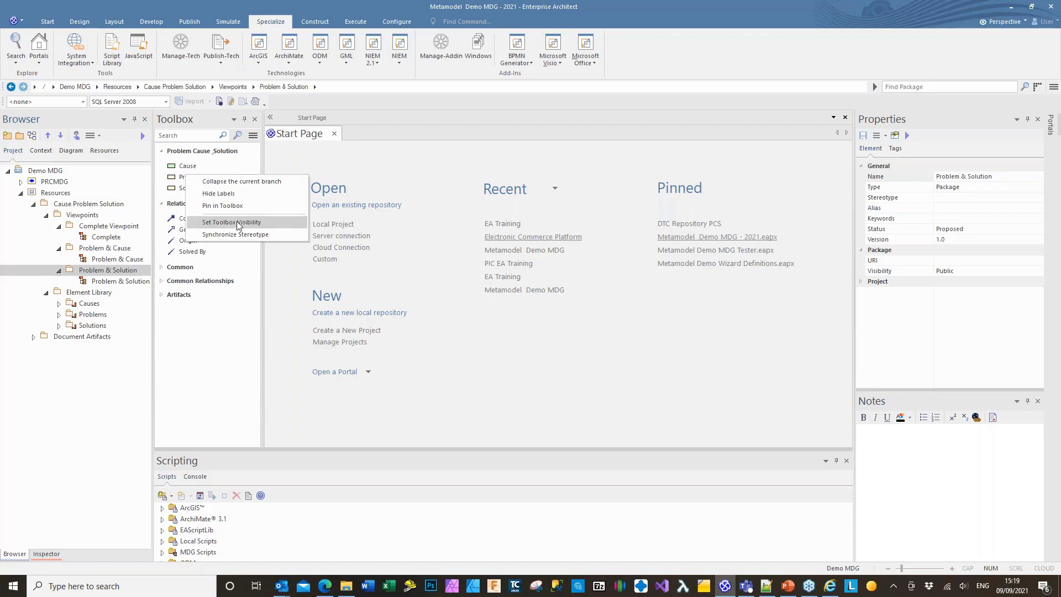
pyautogui.click(234, 234)
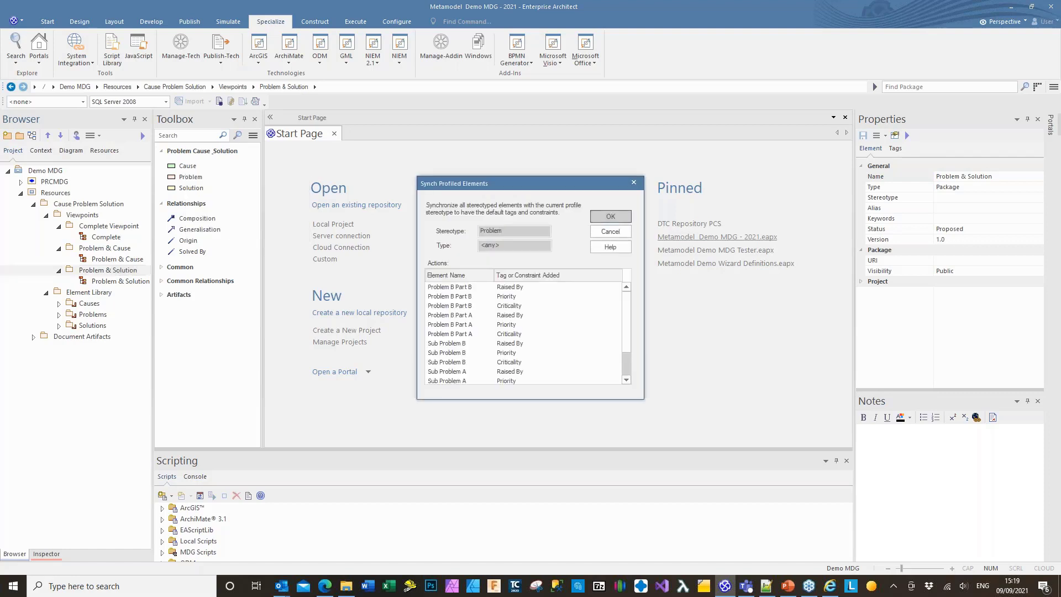
pyautogui.click(611, 232)
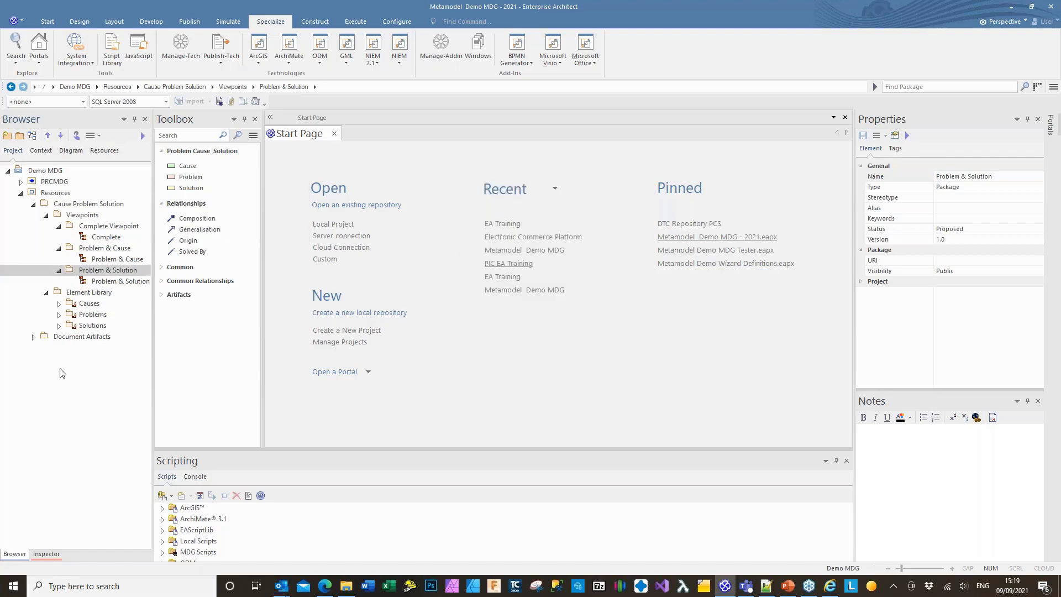
# Open the Artifact1 document in the Document Artifacts package and read through its Complete Viewpoint description and example diagram
pyautogui.click(33, 337)
pyautogui.doubleClick(127, 348)
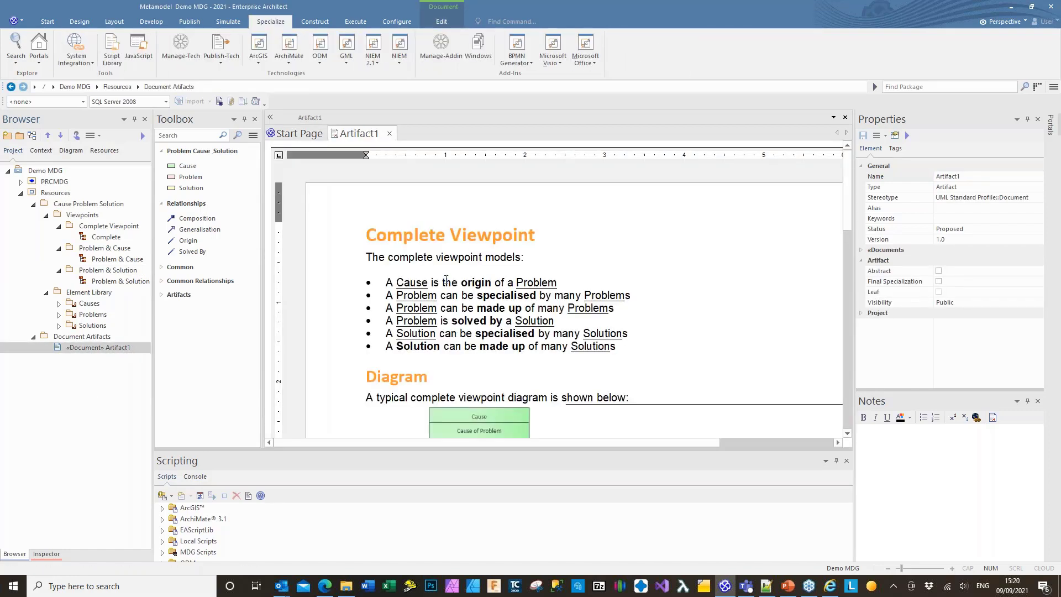
pyautogui.scroll(-10, 510, 214)
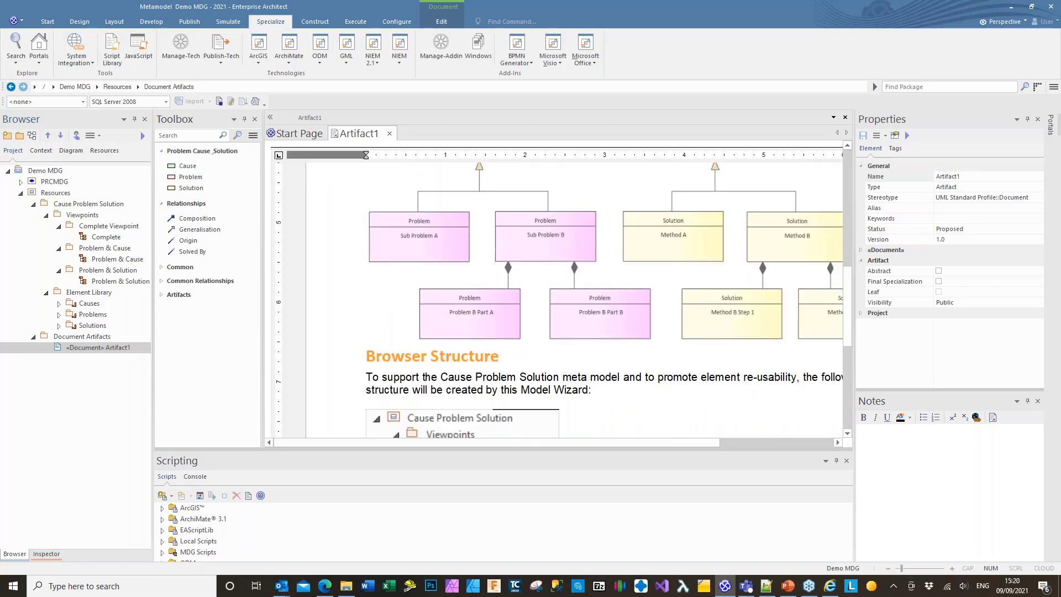
pyautogui.scroll(12, 509, 214)
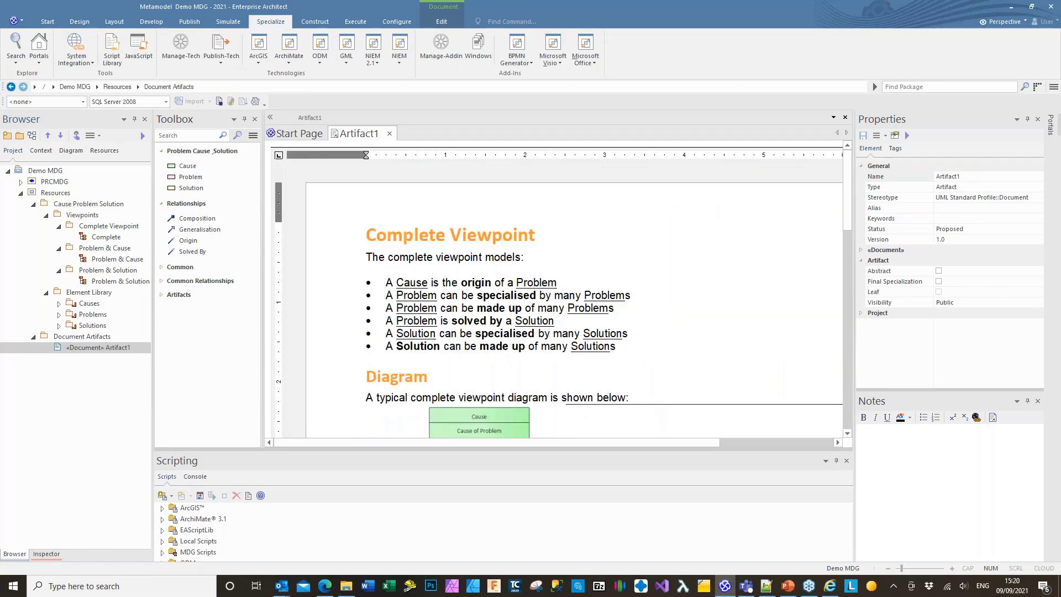
pyautogui.scroll(-10, 575, 301)
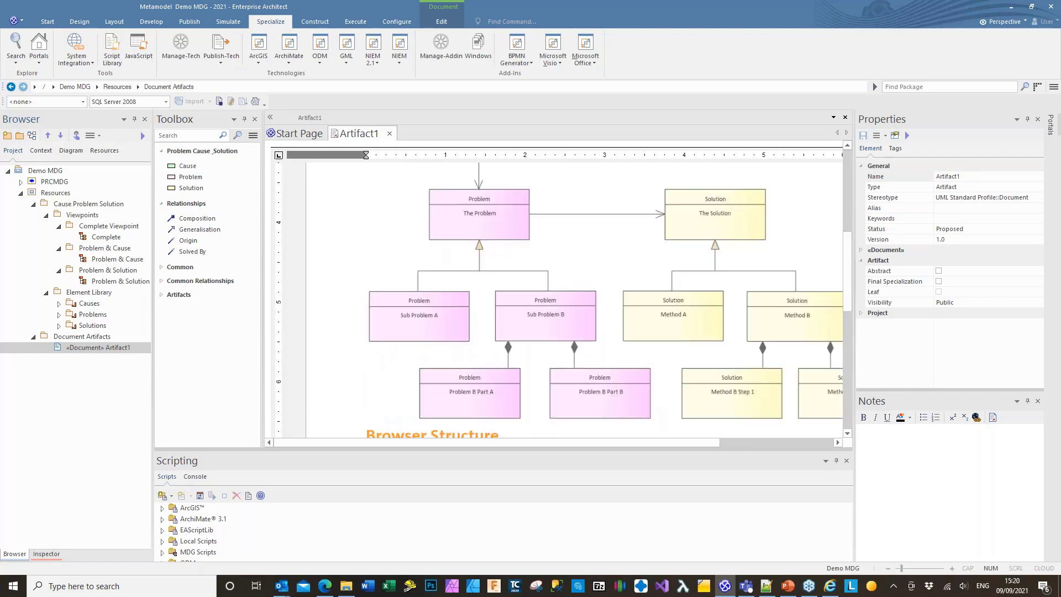
pyautogui.scroll(9, 575, 300)
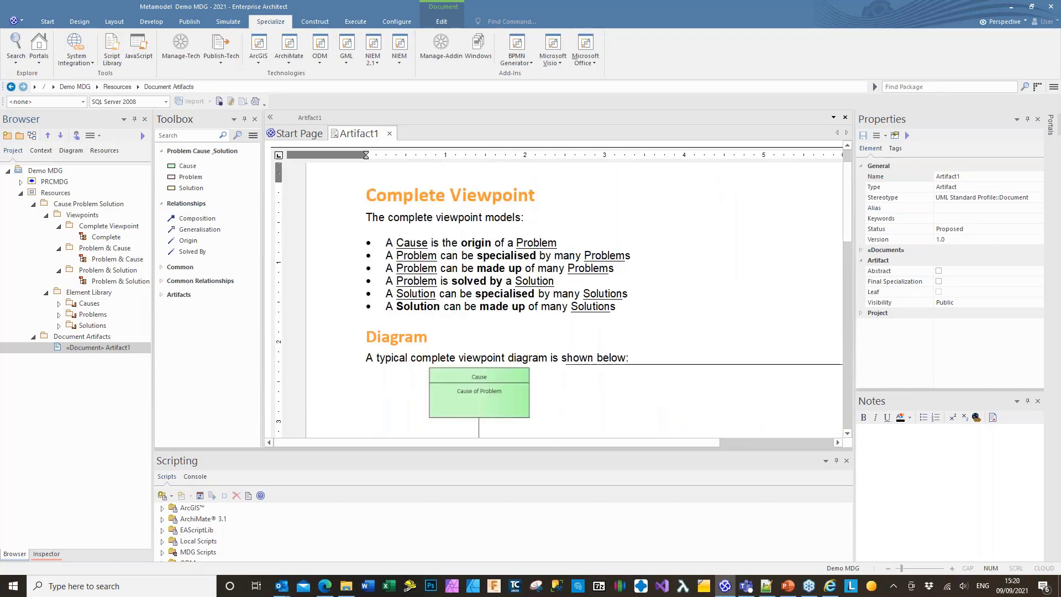
pyautogui.scroll(-10, 495, 247)
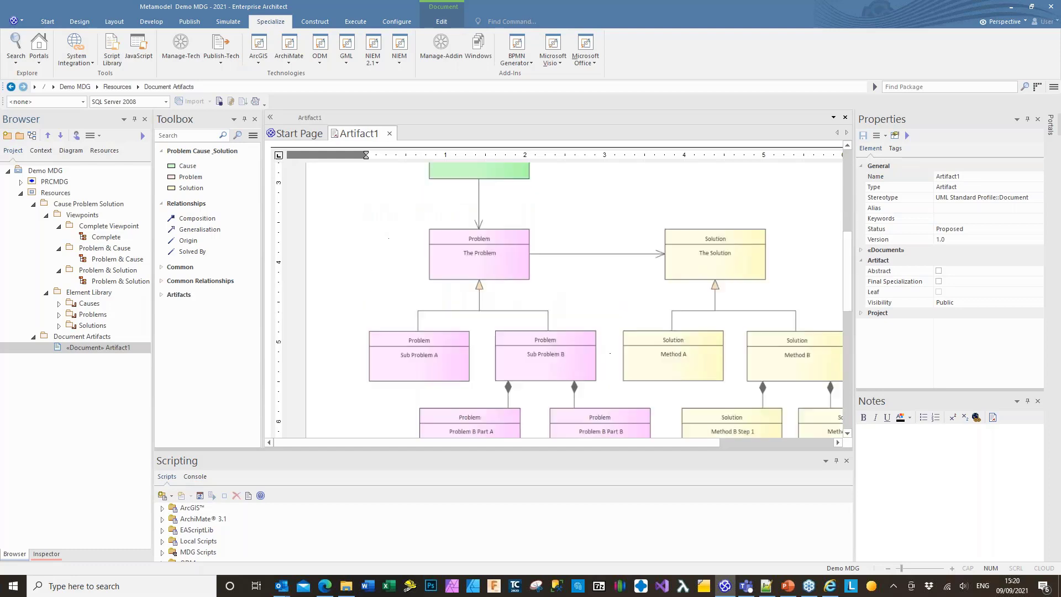
pyautogui.scroll(11, 494, 247)
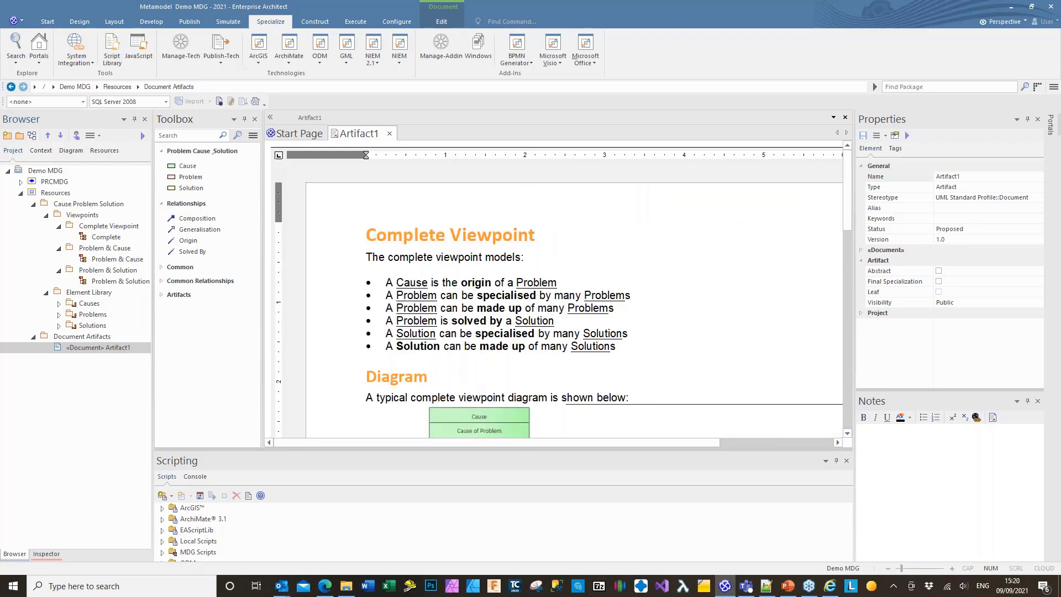
pyautogui.click(441, 21)
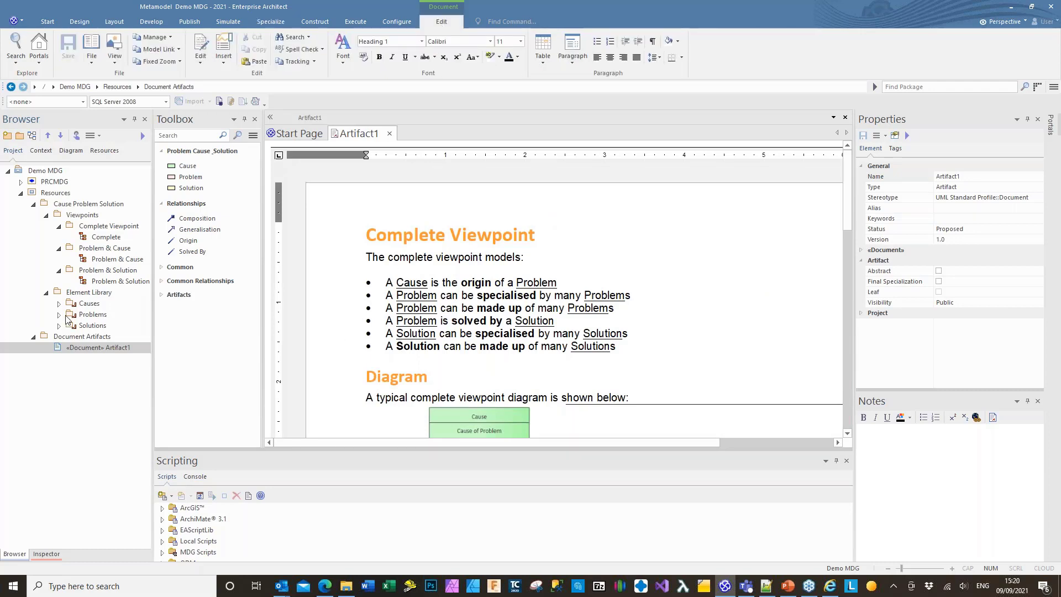
# Export the Cause Problem Solution package as XMI 2.1 to Complete-Viewpoint.xml in the EA-Projects\EA Global Summit 2021 folder
pyautogui.click(79, 204)
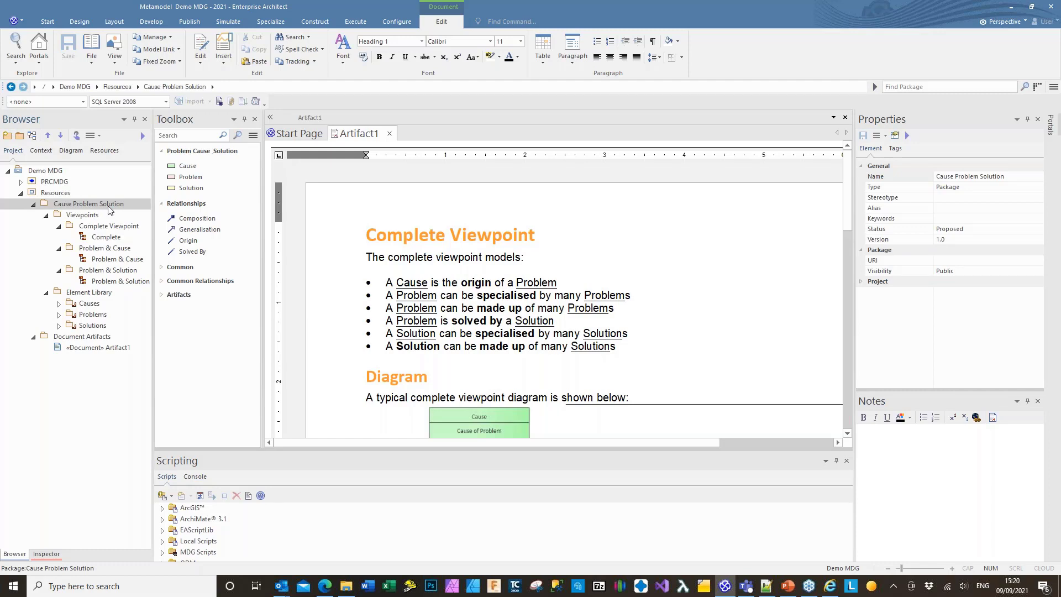
pyautogui.click(189, 21)
pyautogui.click(444, 52)
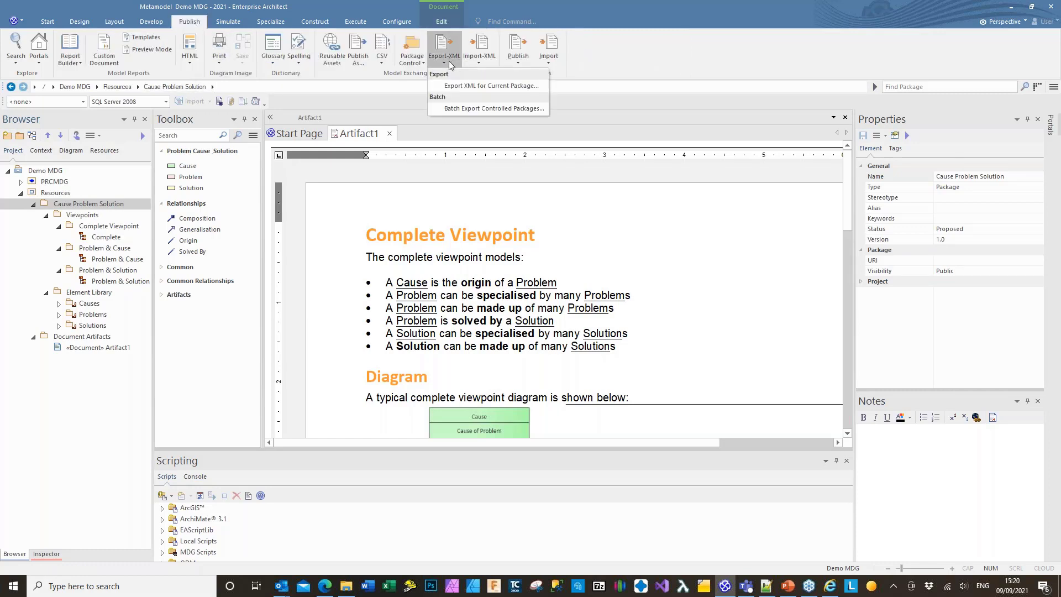
pyautogui.click(455, 87)
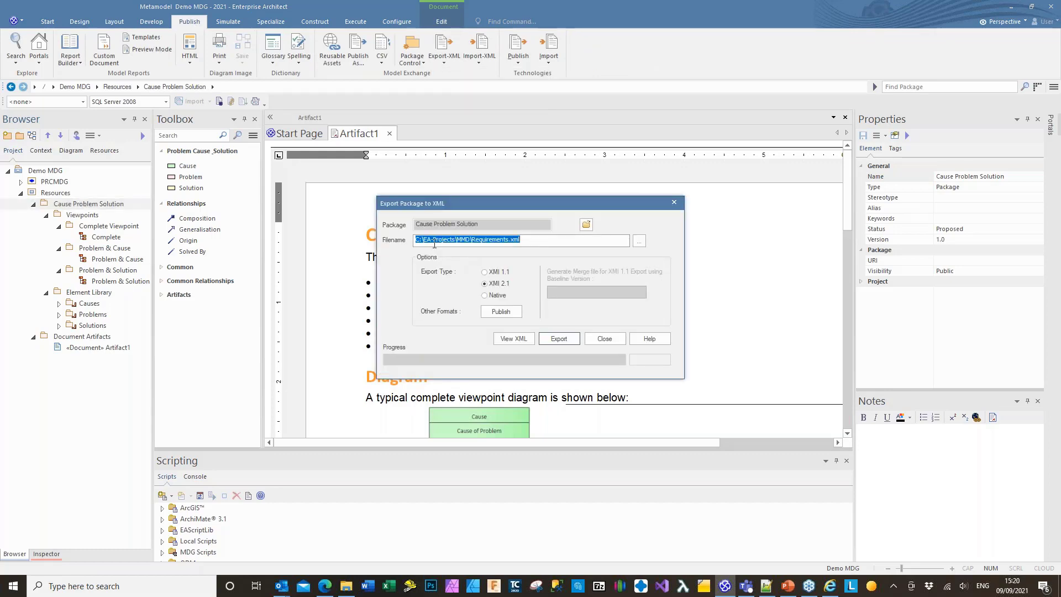
pyautogui.click(638, 242)
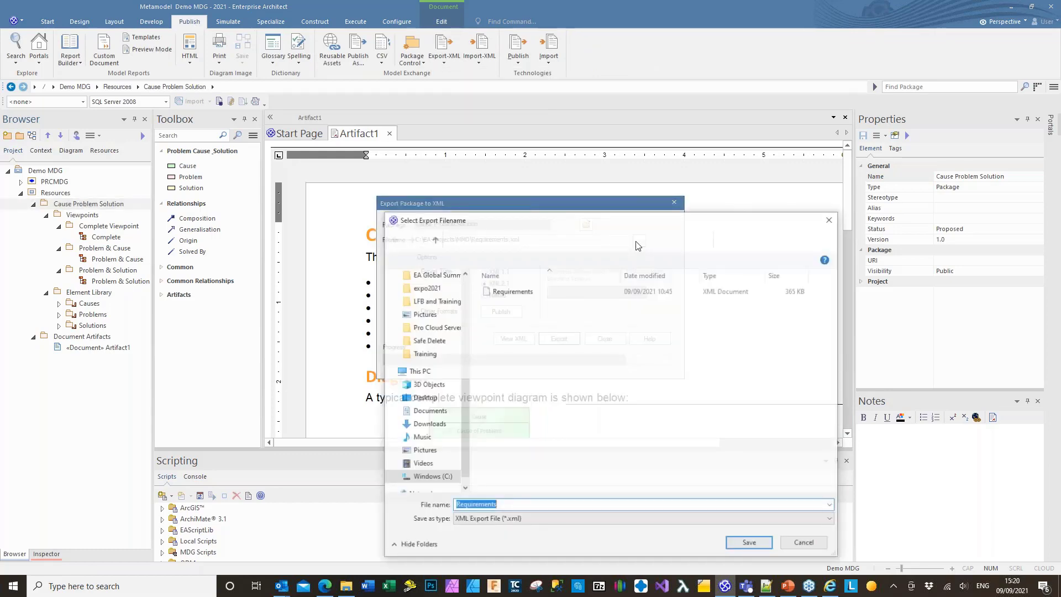
pyautogui.click(570, 242)
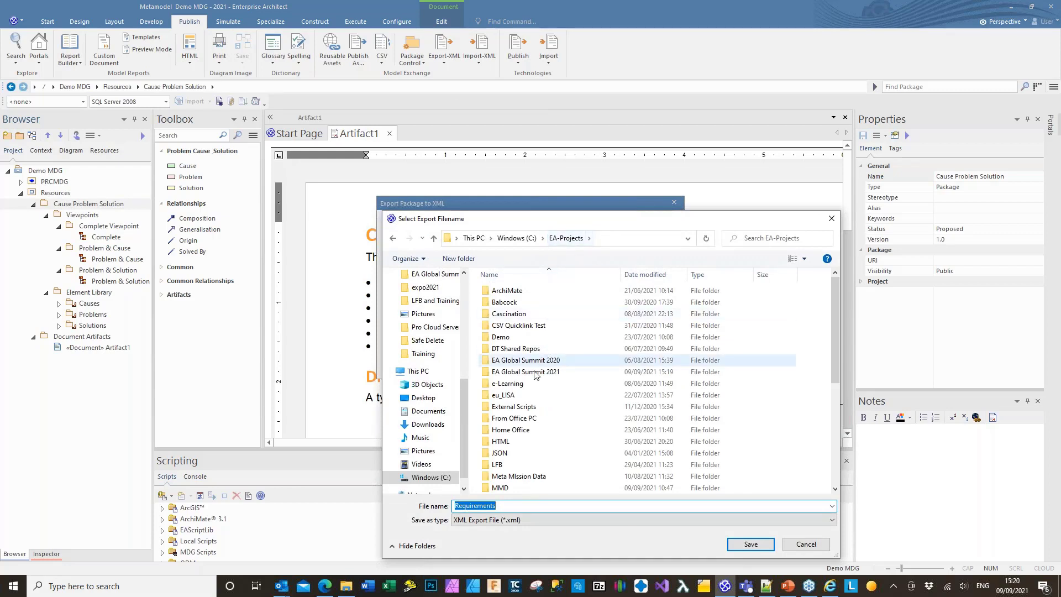
pyautogui.doubleClick(523, 371)
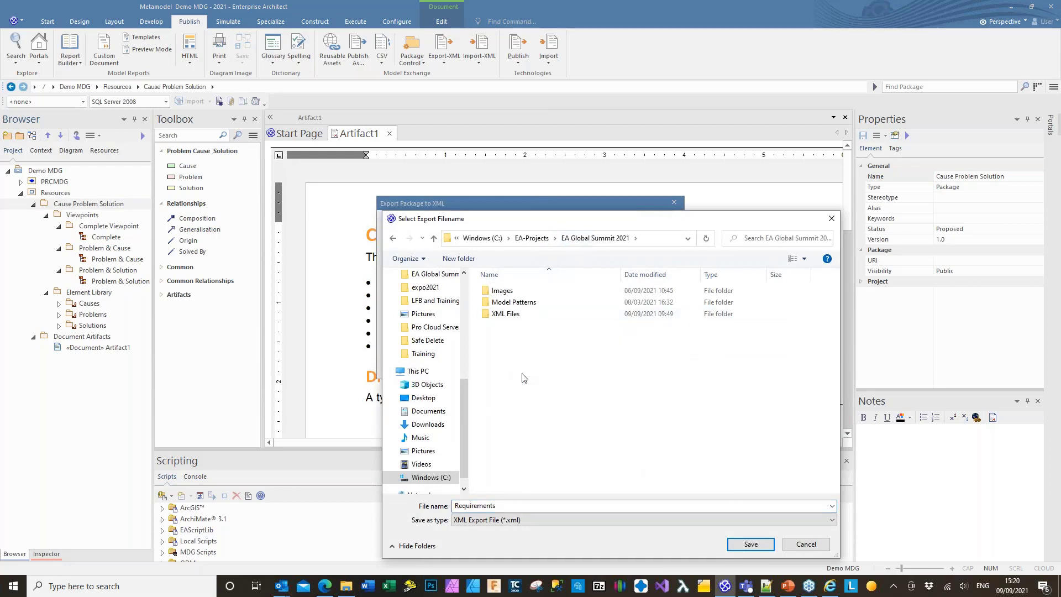
pyautogui.doubleClick(504, 504)
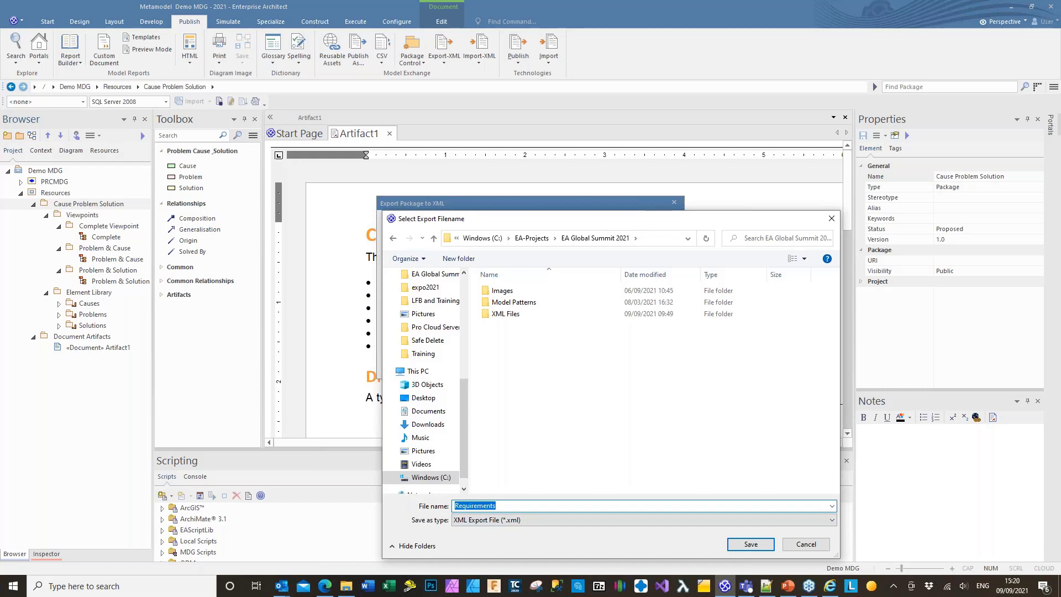
pyautogui.write('Complete-Viewpoint')
pyautogui.click(751, 544)
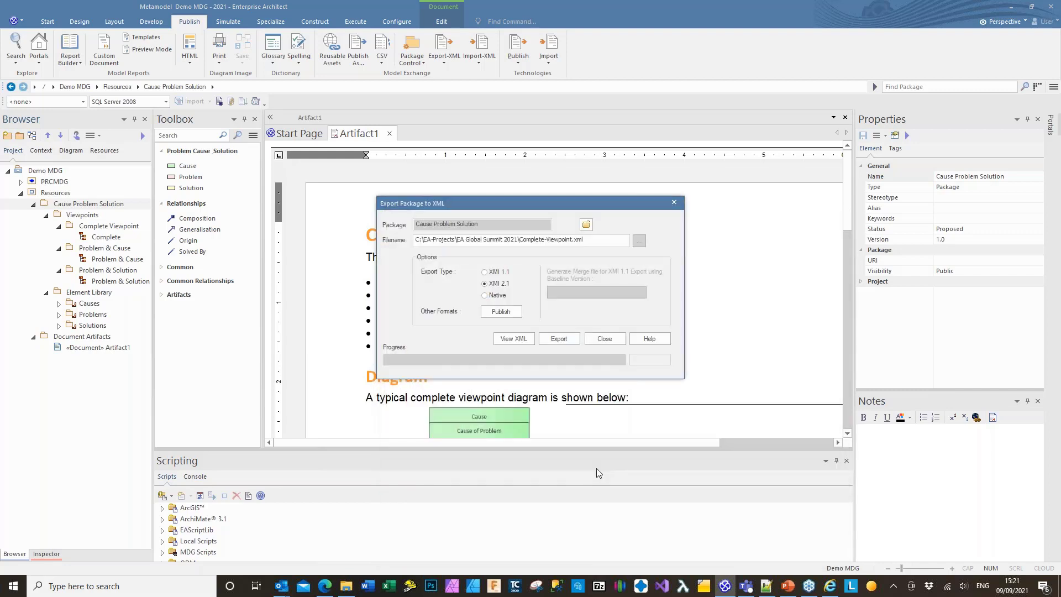
pyautogui.click(550, 344)
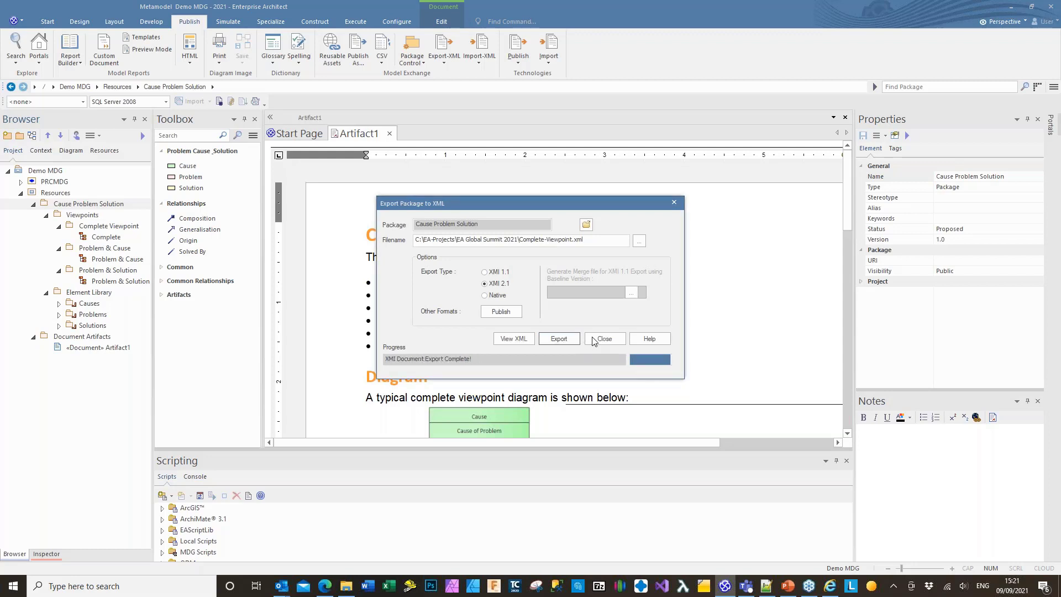
pyautogui.click(593, 341)
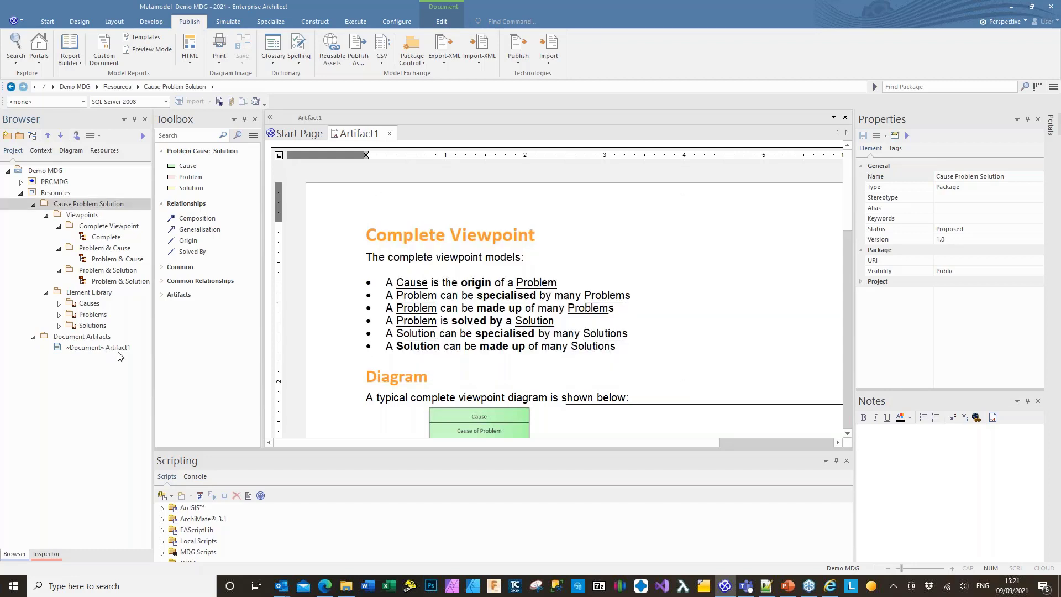
# Start exporting the Artifact1 document to a file, choosing Rich Text Format (*.RTF) as the file type
pyautogui.click(119, 348)
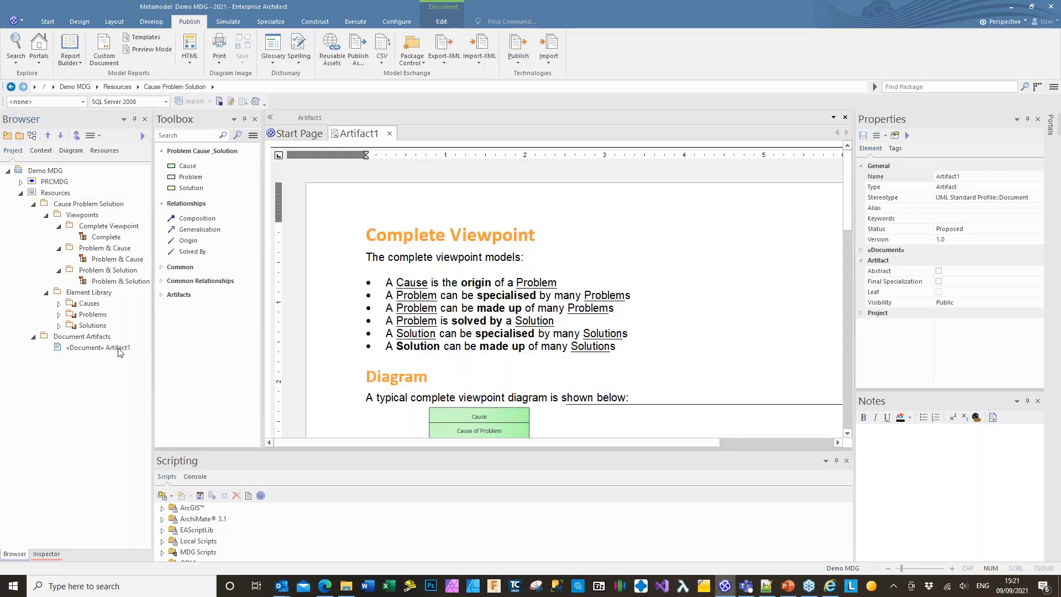
pyautogui.click(452, 23)
pyautogui.click(93, 61)
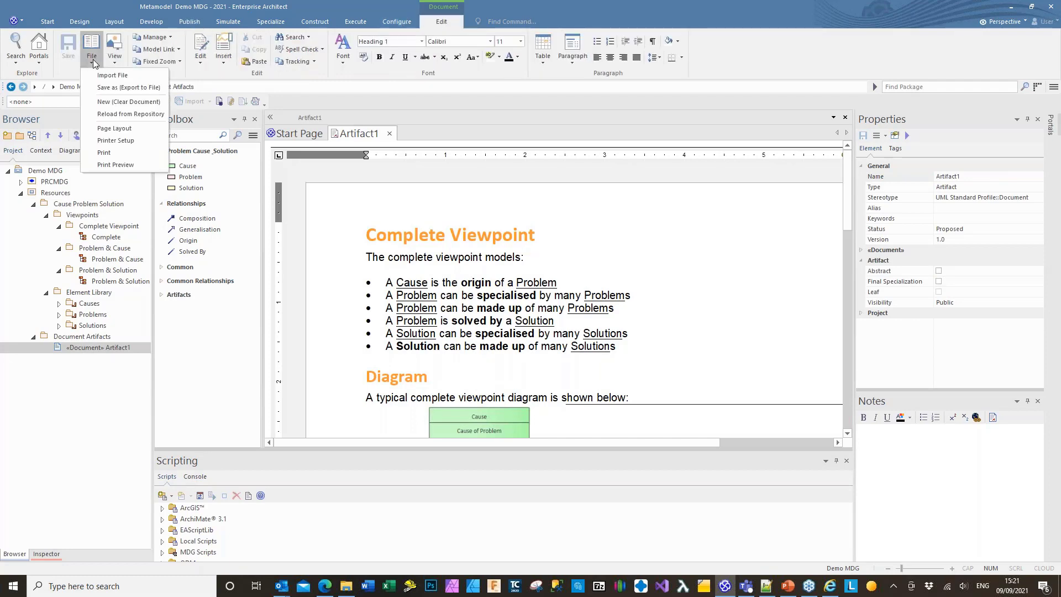
pyautogui.click(118, 88)
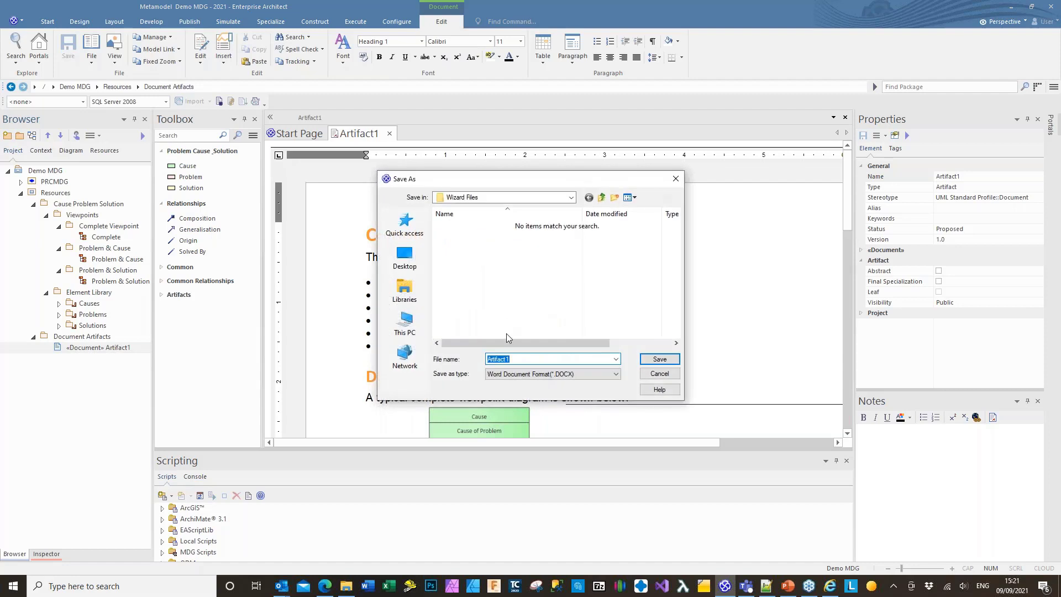
pyautogui.click(614, 374)
pyautogui.click(531, 406)
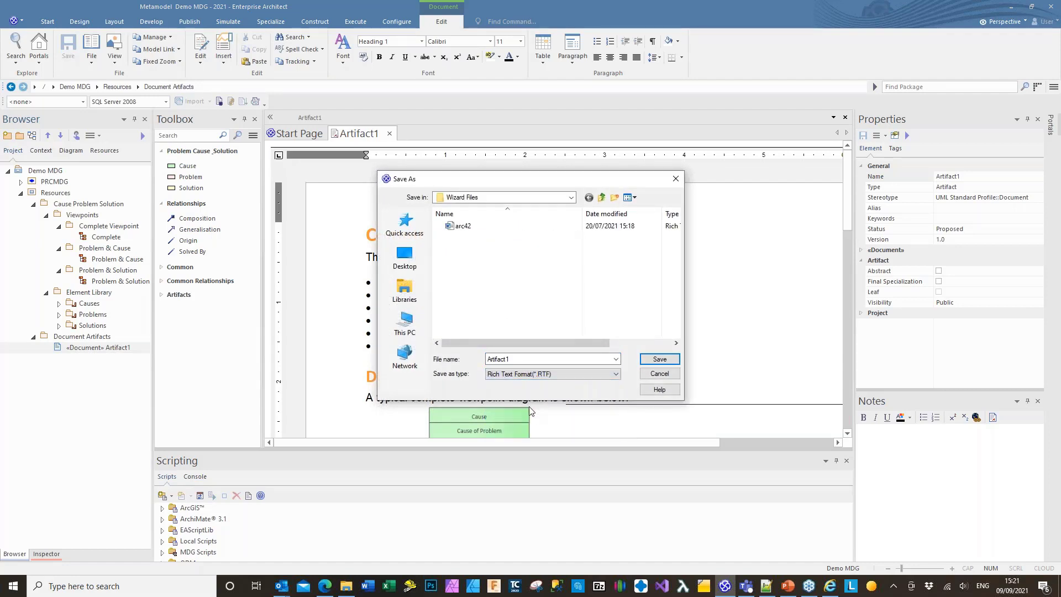
# Save the document export as Complete-Viewpoint in the EA-Projects\EA Global Summit 2021 folder and close the Artifact1 document
pyautogui.click(572, 198)
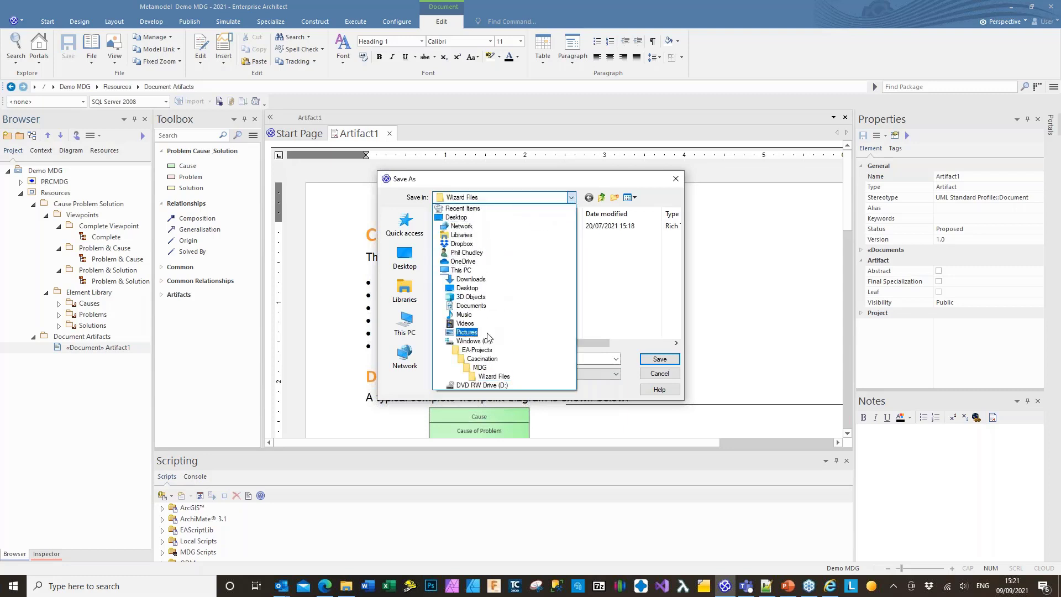
pyautogui.click(481, 351)
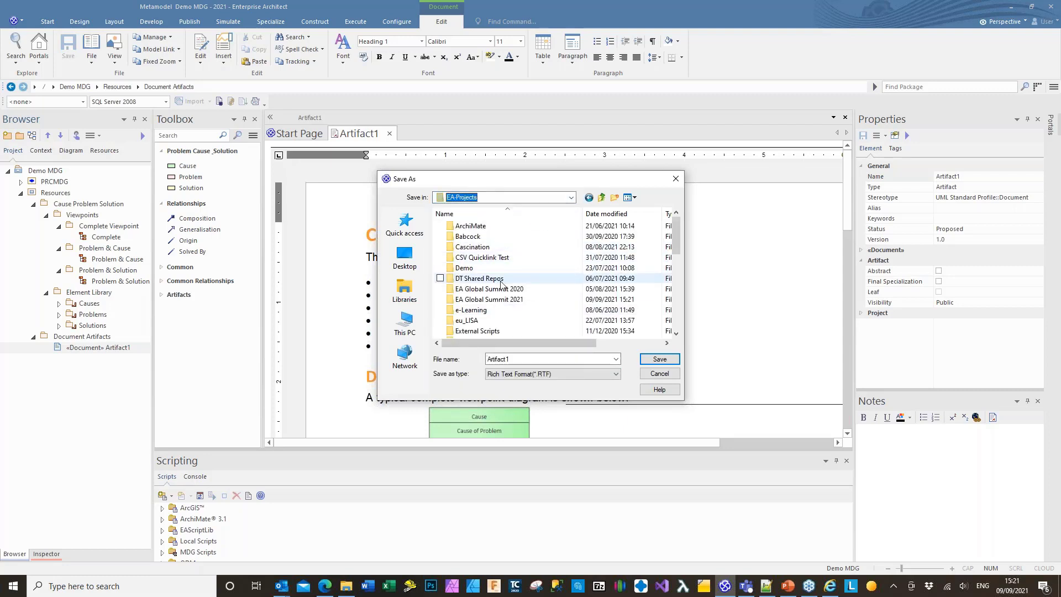
pyautogui.doubleClick(495, 300)
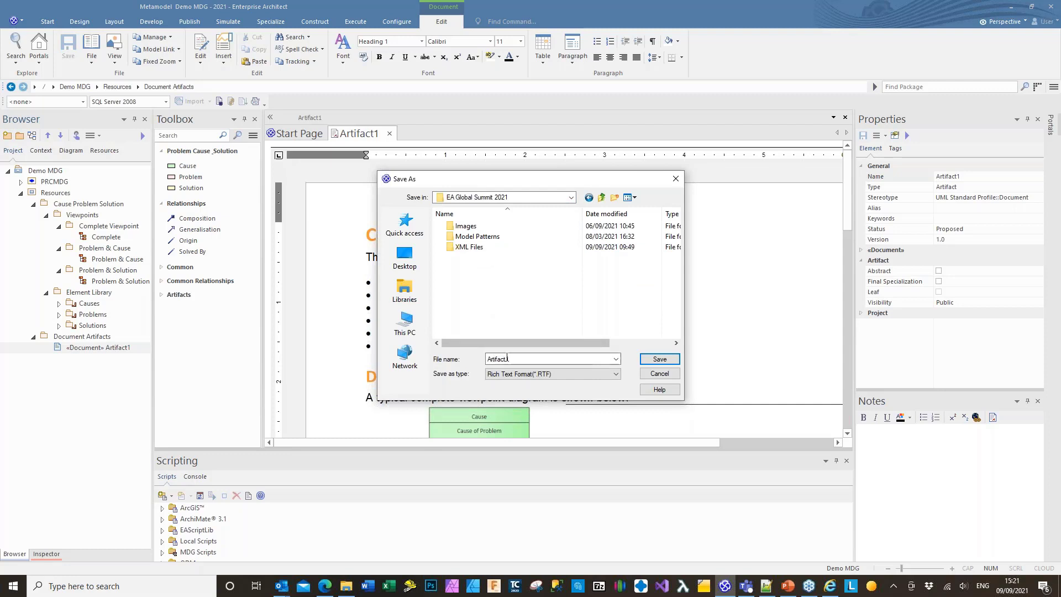
pyautogui.doubleClick(512, 358)
pyautogui.write('Complete')
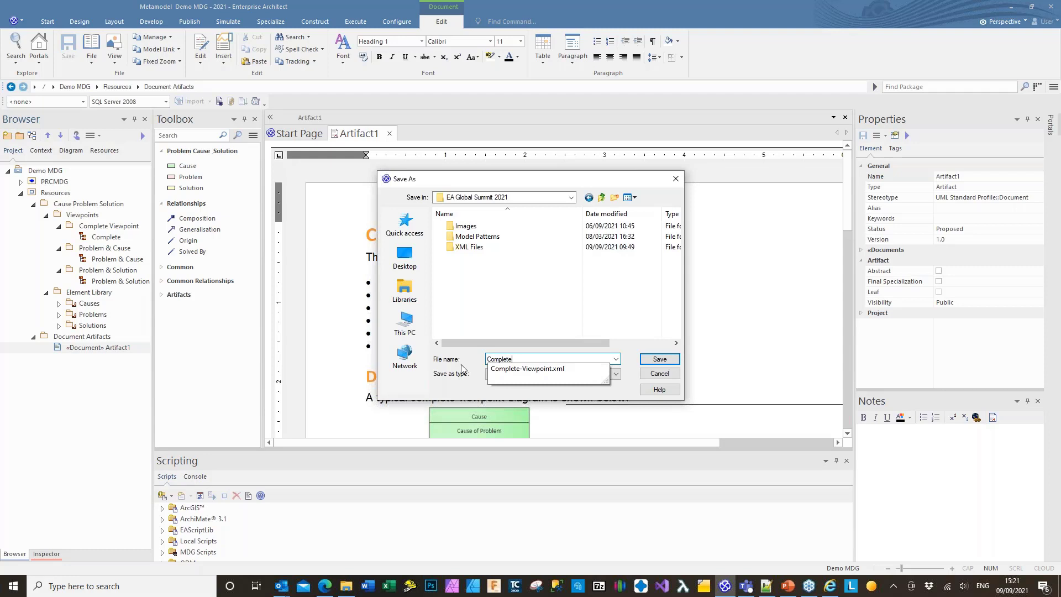
pyautogui.click(539, 371)
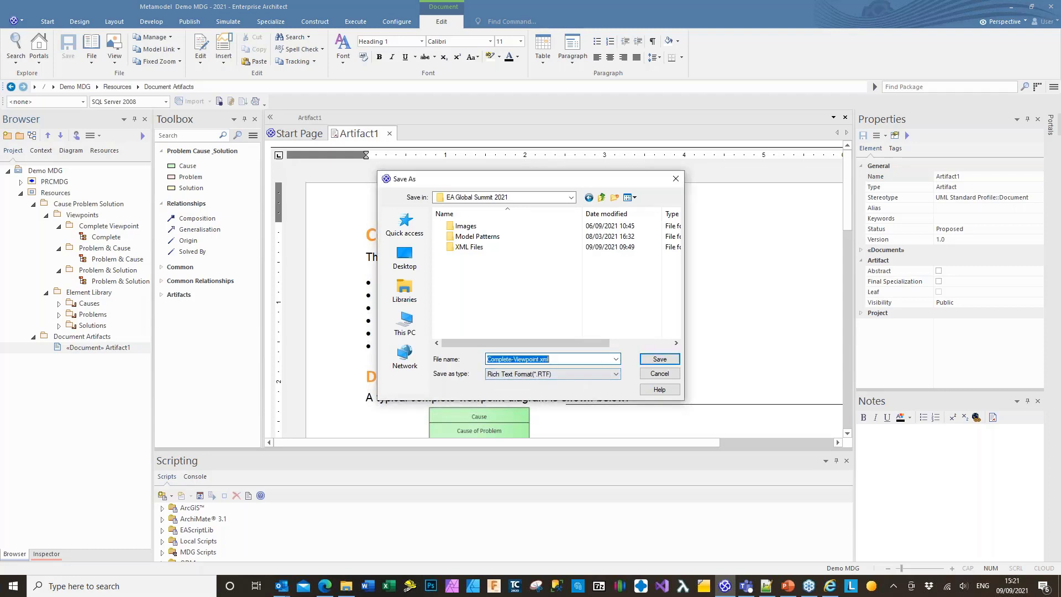
pyautogui.click(555, 359)
pyautogui.press('BackSpace')
pyautogui.press('BackSpace')
pyautogui.press('BackSpace')
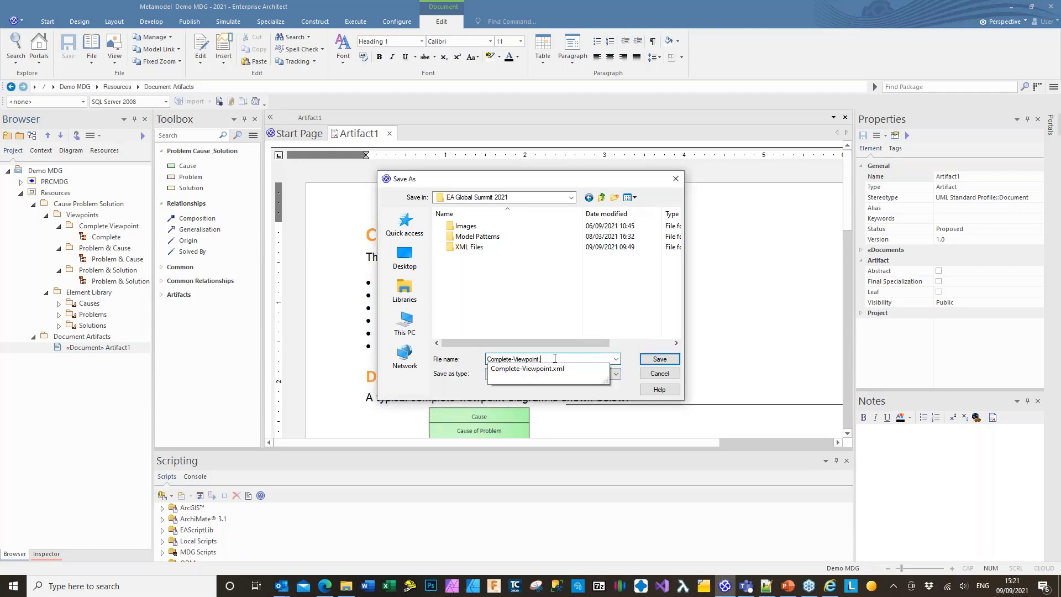
pyautogui.click(659, 361)
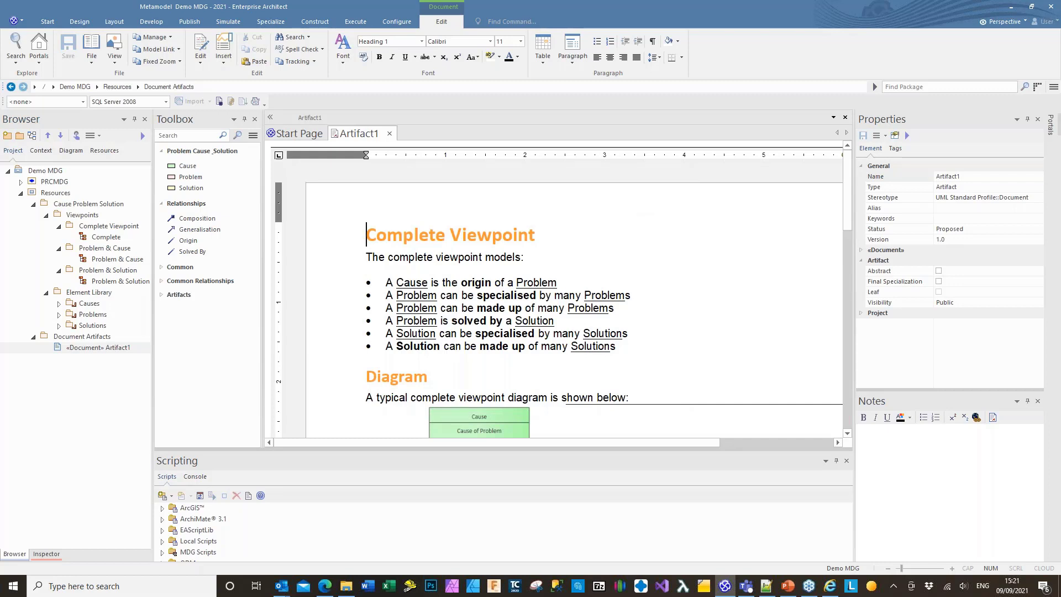
pyautogui.click(390, 134)
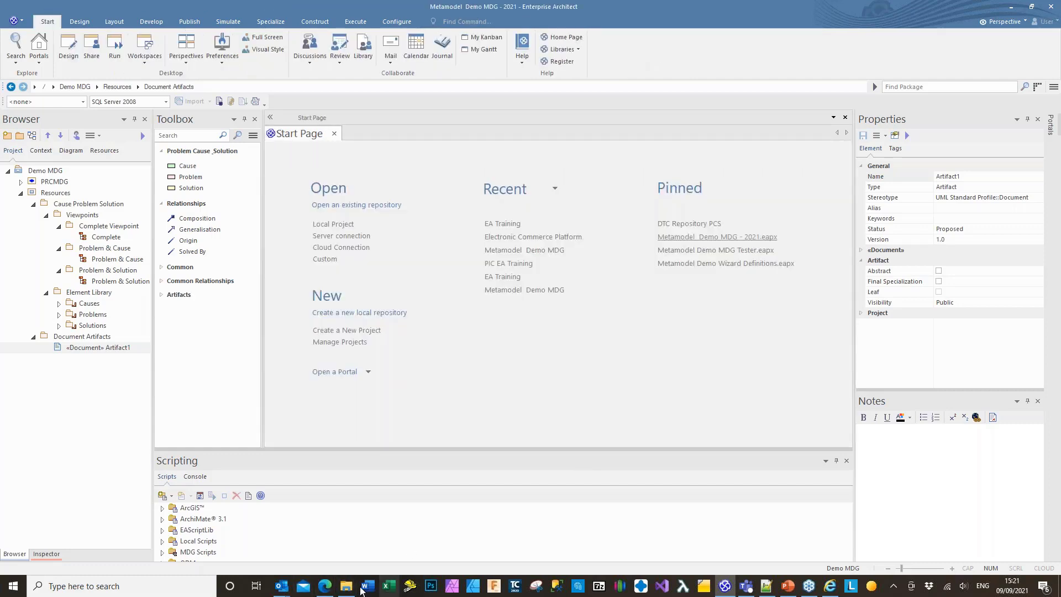
# Switch to File Explorer and open the folder C:\Users\User\AppData\Roaming\Sparx Systems\EA\ModelPatterns
pyautogui.click(348, 587)
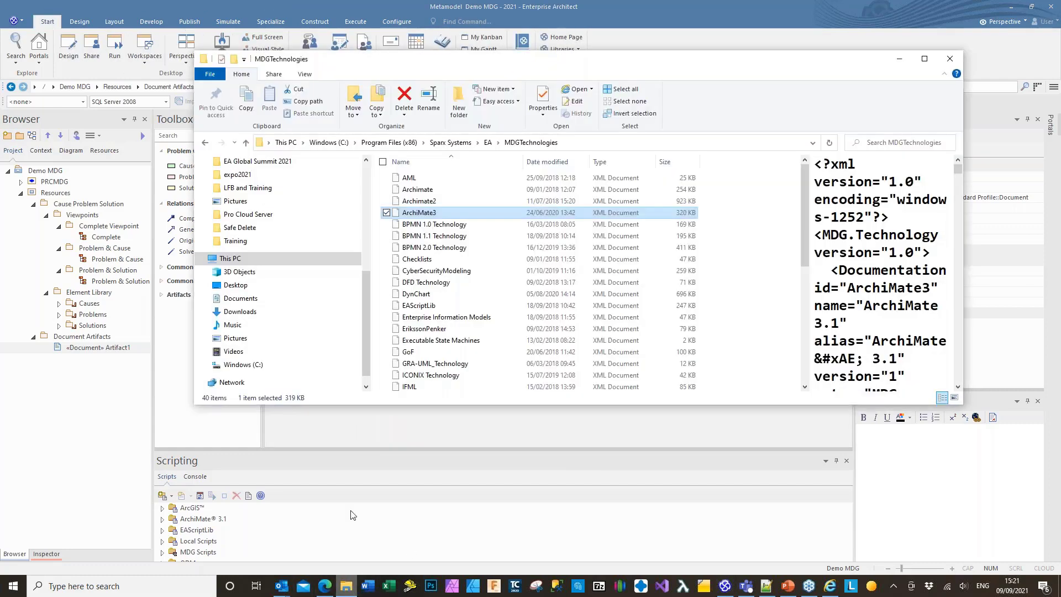
pyautogui.scroll(-1, 332, 332)
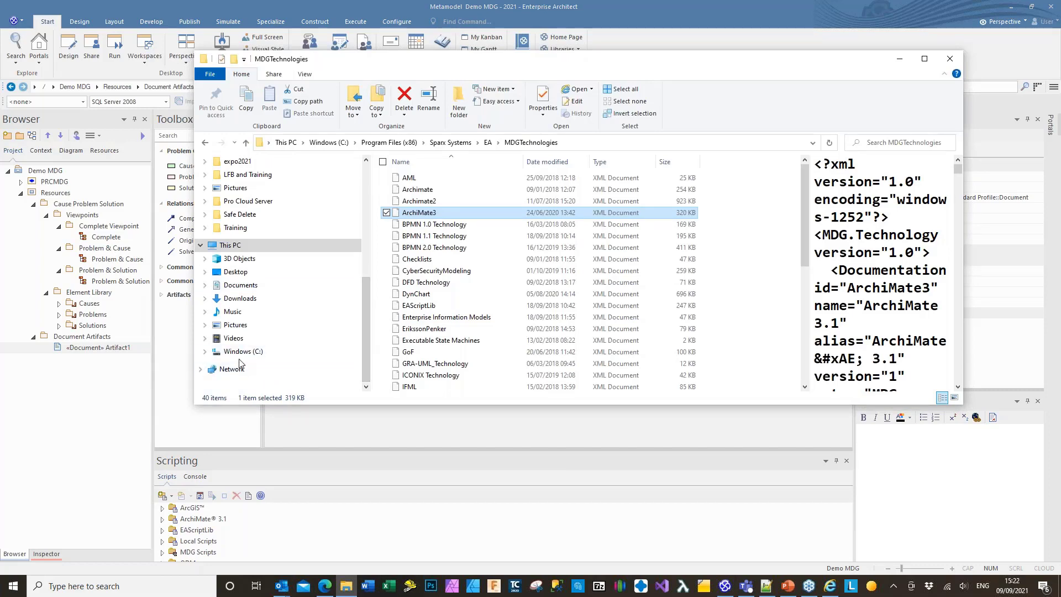
pyautogui.click(243, 351)
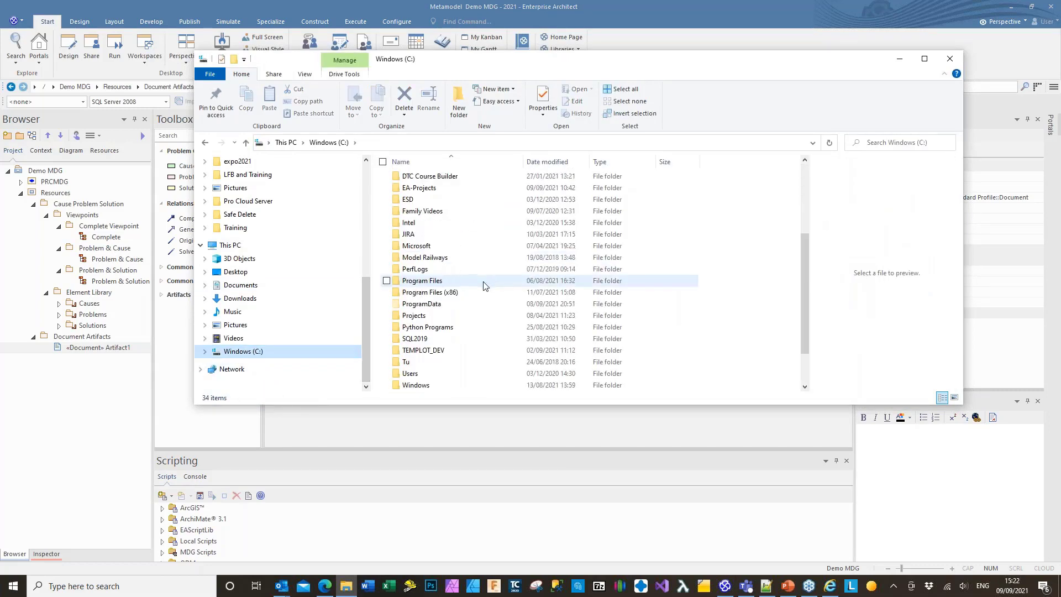
pyautogui.scroll(-2, 484, 285)
pyautogui.click(411, 329)
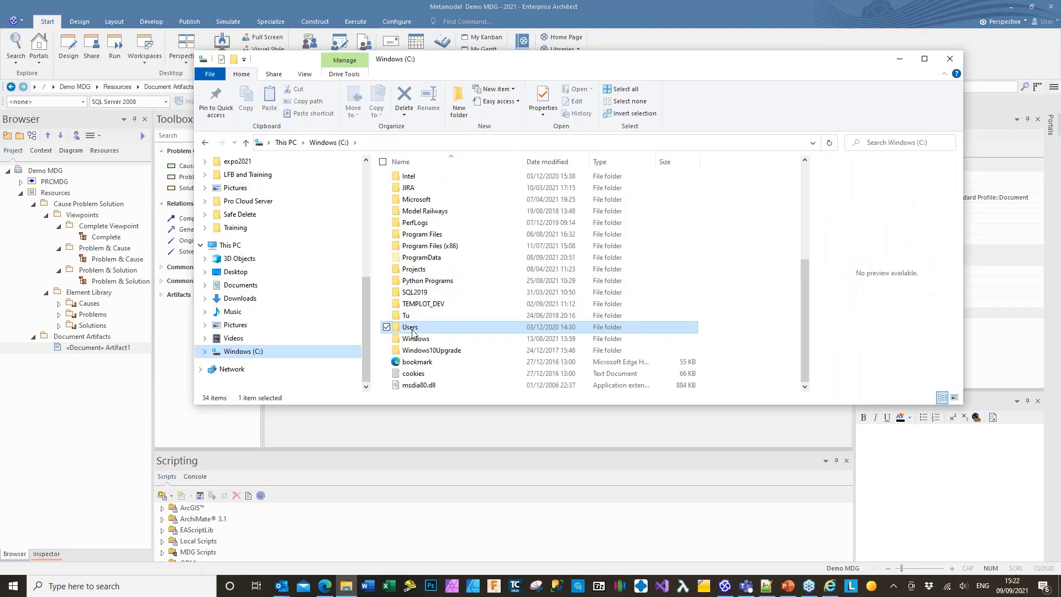
pyautogui.doubleClick(412, 330)
pyautogui.doubleClick(409, 227)
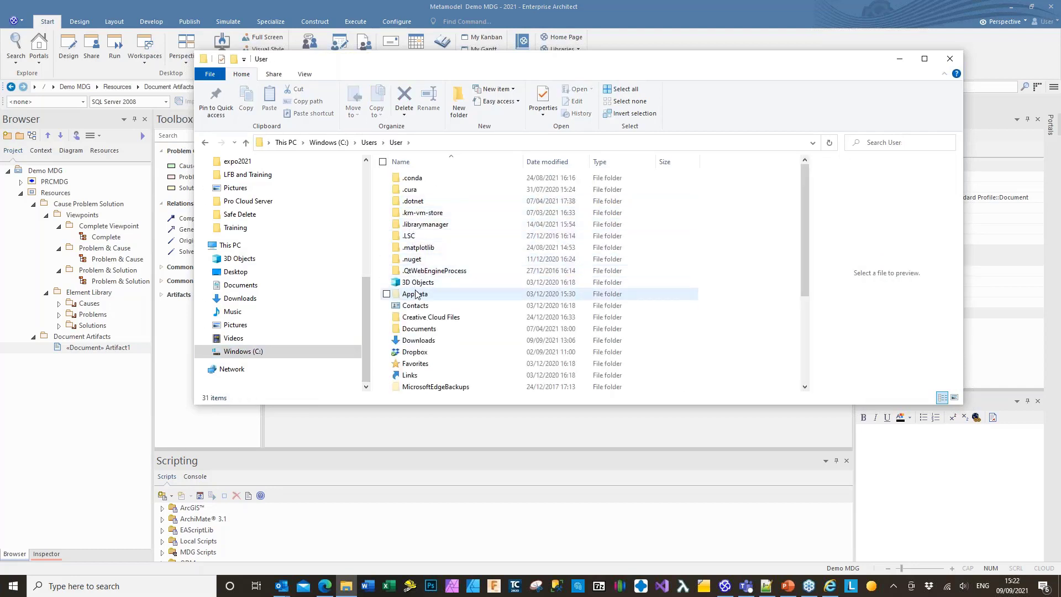
pyautogui.doubleClick(416, 294)
pyautogui.doubleClick(419, 215)
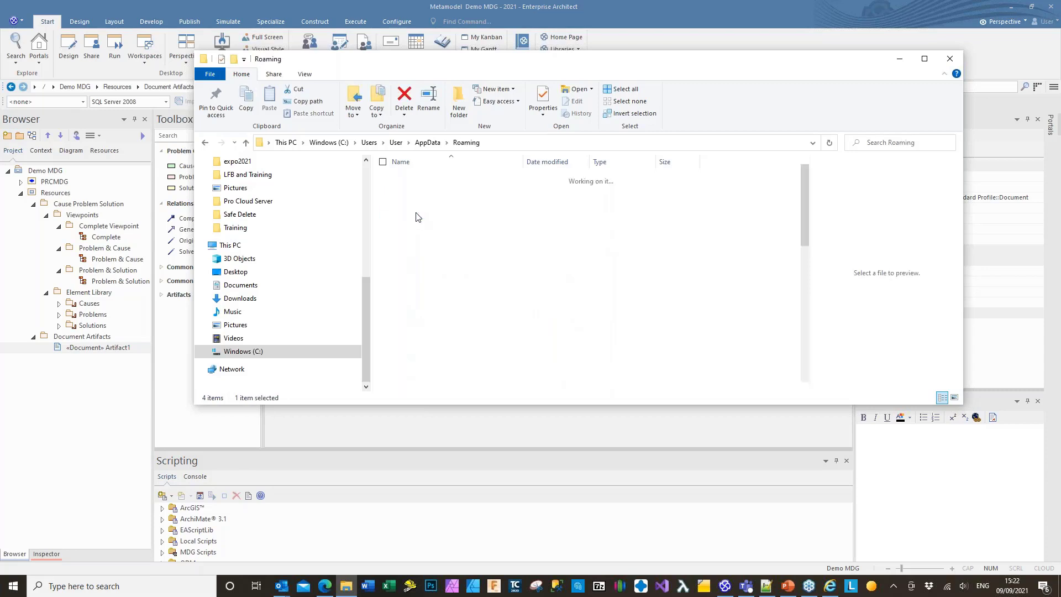
pyautogui.scroll(-7, 434, 268)
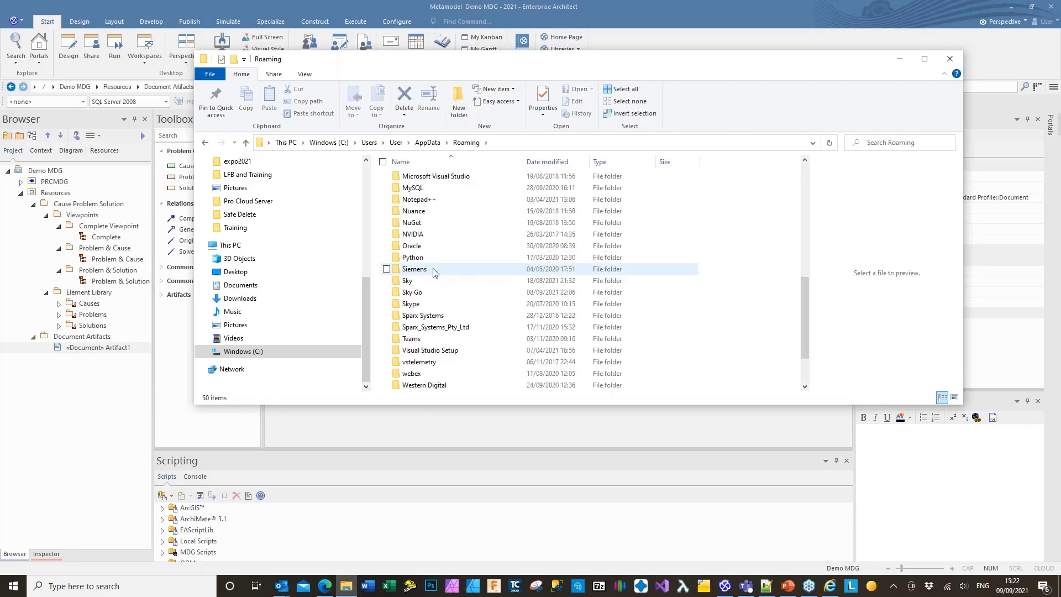
pyautogui.doubleClick(415, 315)
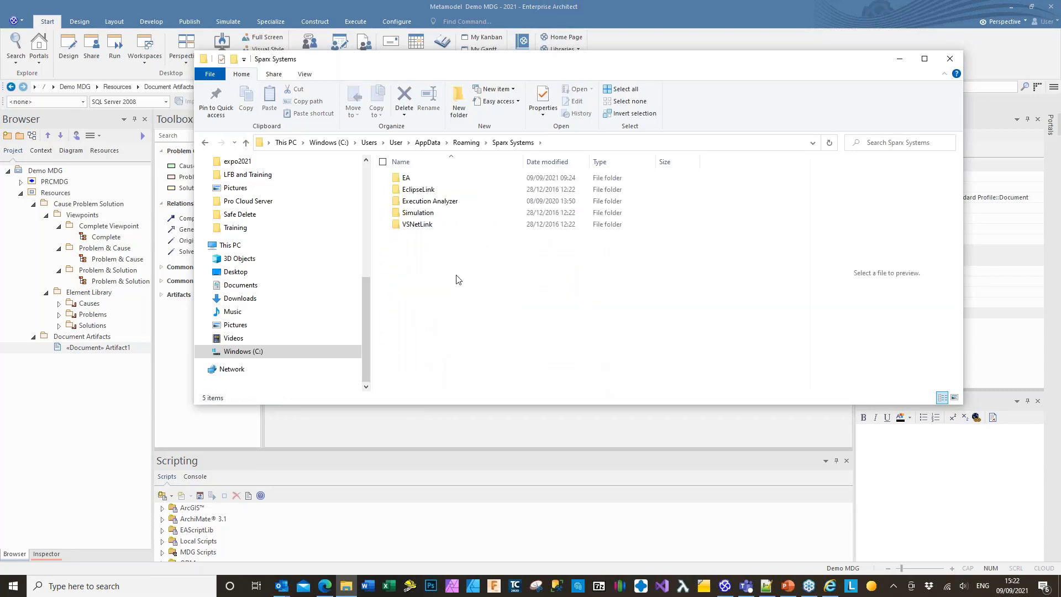
pyautogui.doubleClick(404, 178)
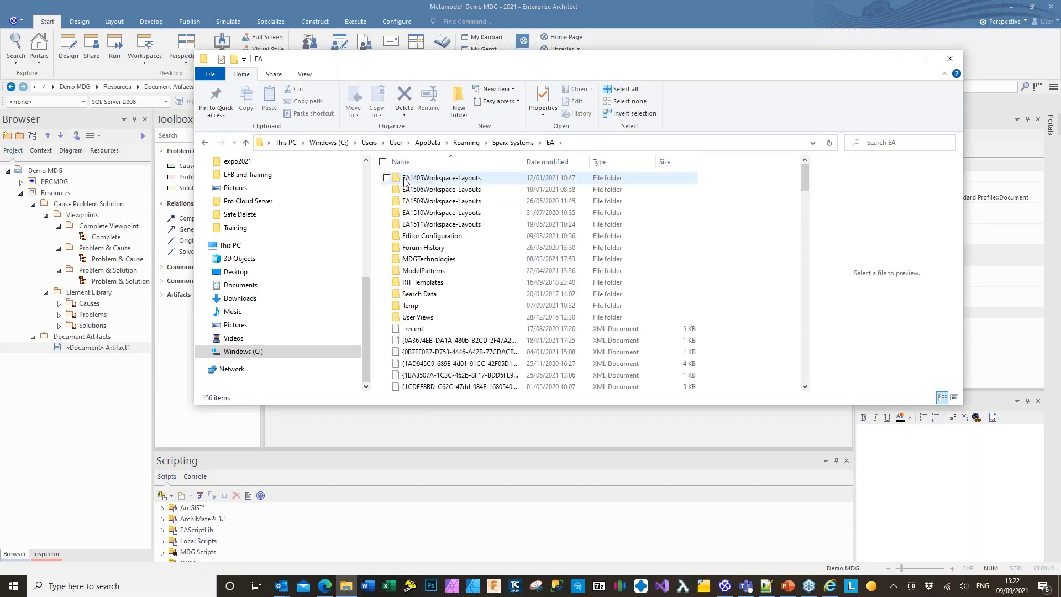
pyautogui.doubleClick(417, 271)
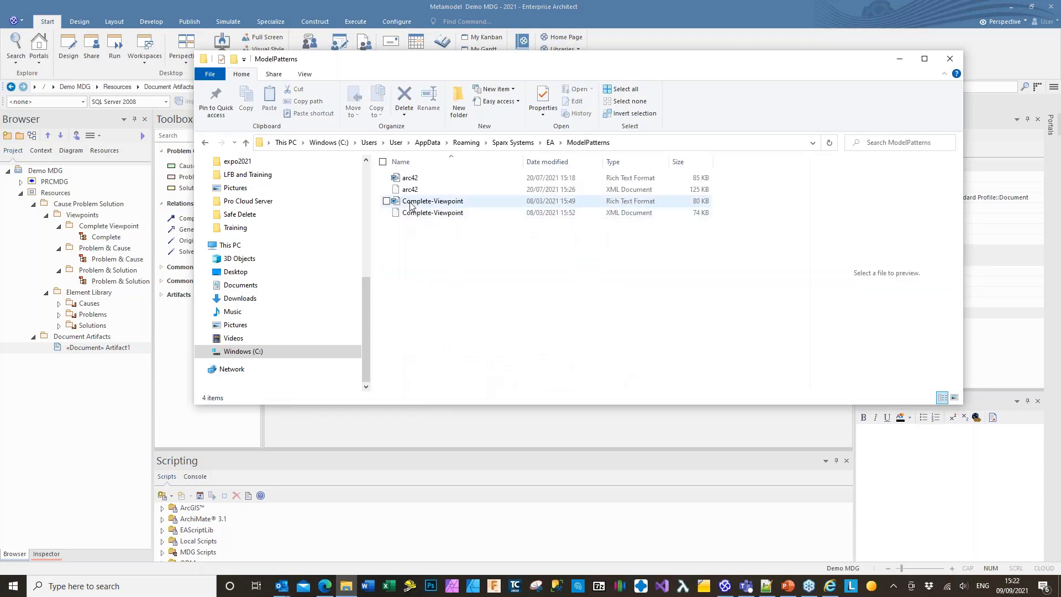
# Preview the Complete-Viewpoint XML and RTF files in the ModelPatterns folder, then minimize the File Explorer window
pyautogui.click(411, 203)
pyautogui.click(417, 215)
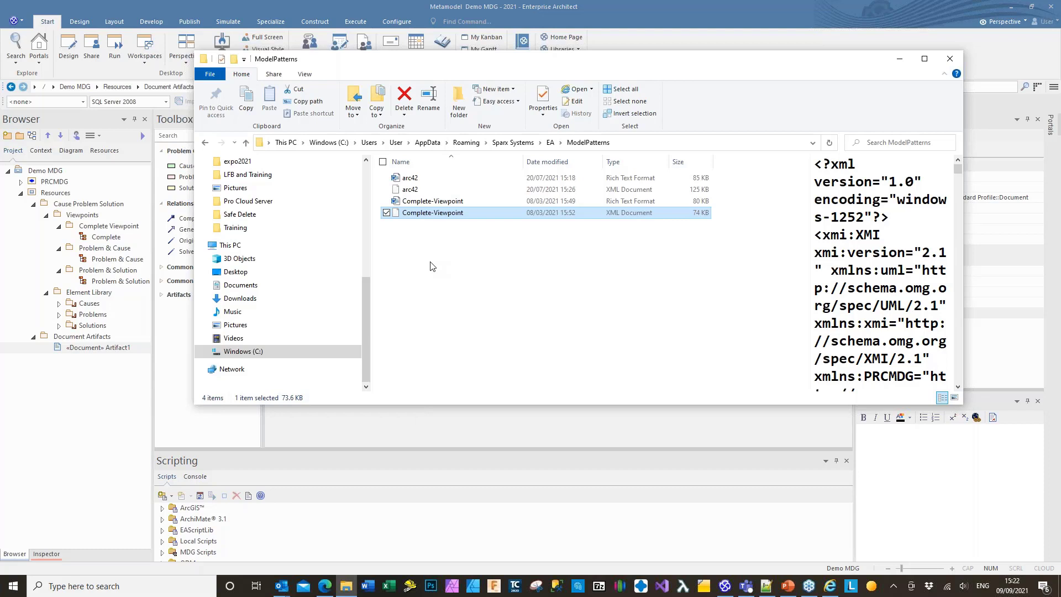
pyautogui.click(402, 203)
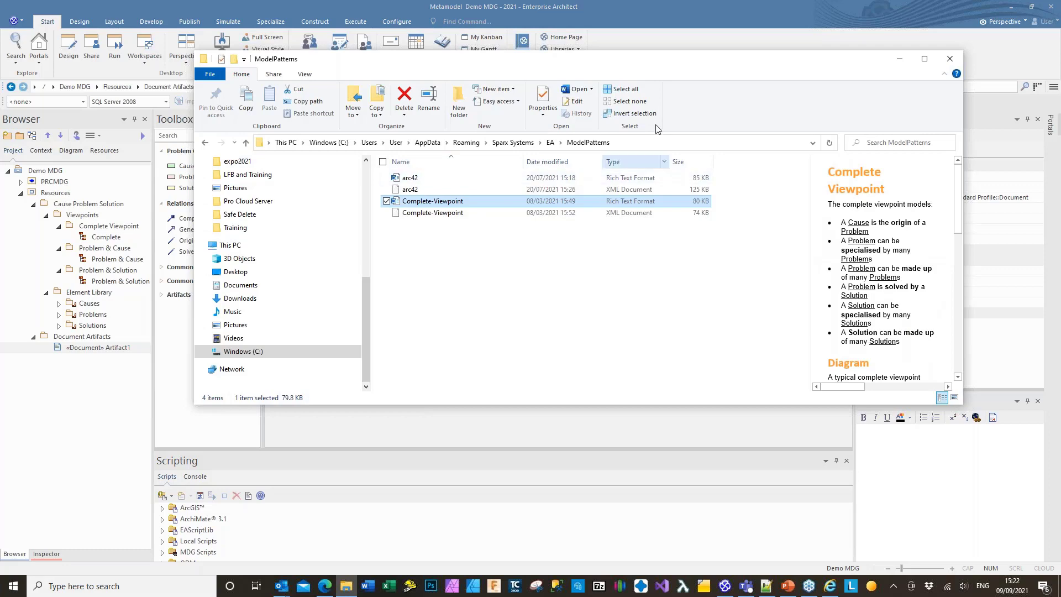
pyautogui.moveTo(677, 67); pyautogui.dragTo(623, 93)
pyautogui.moveTo(533, 138); pyautogui.dragTo(530, 132)
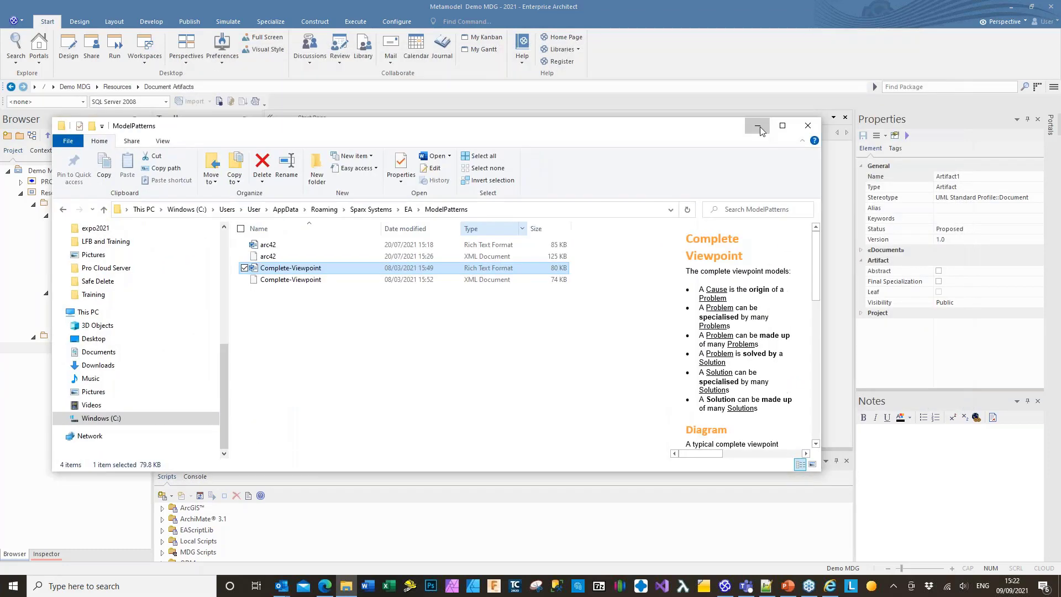
pyautogui.click(760, 127)
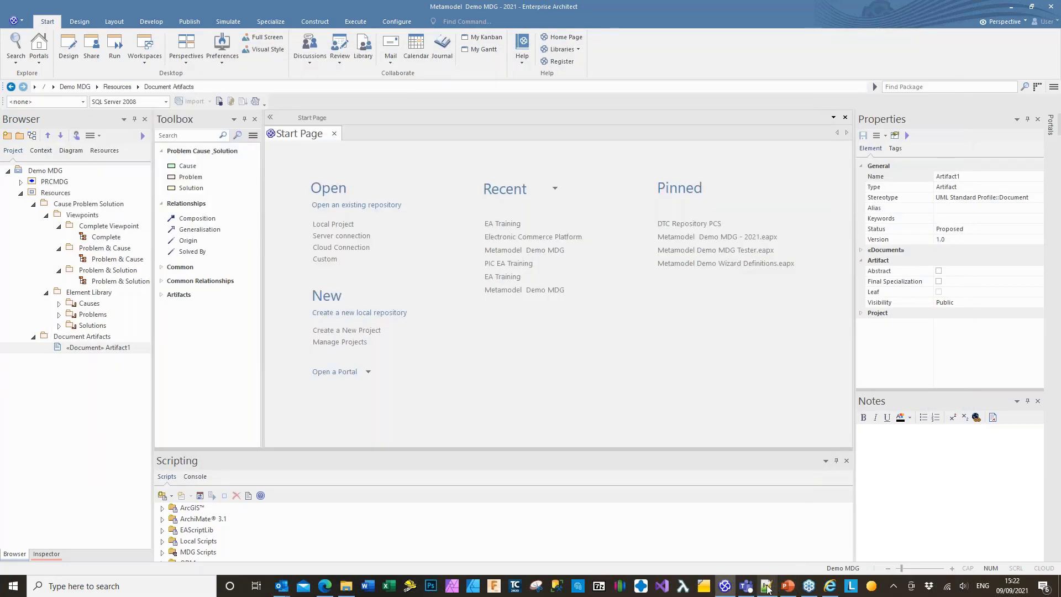
# Switch to Notepad++ and insert an empty line after the UIToolboxes entry in the EA Global Summit 2021 PRC_MDG-MTS.mts file
pyautogui.click(767, 589)
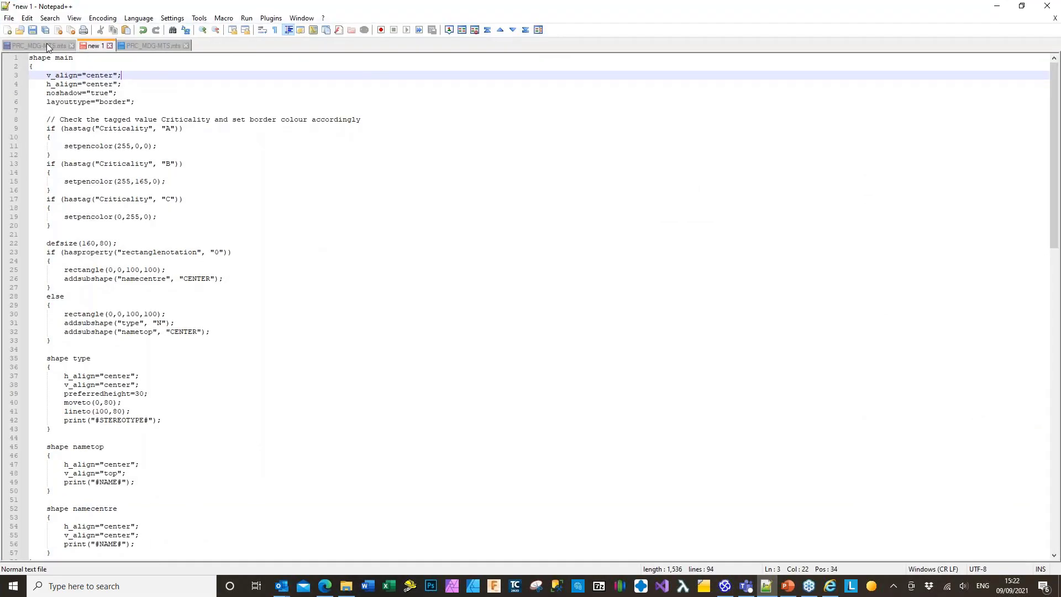
pyautogui.click(47, 47)
pyautogui.click(560, 342)
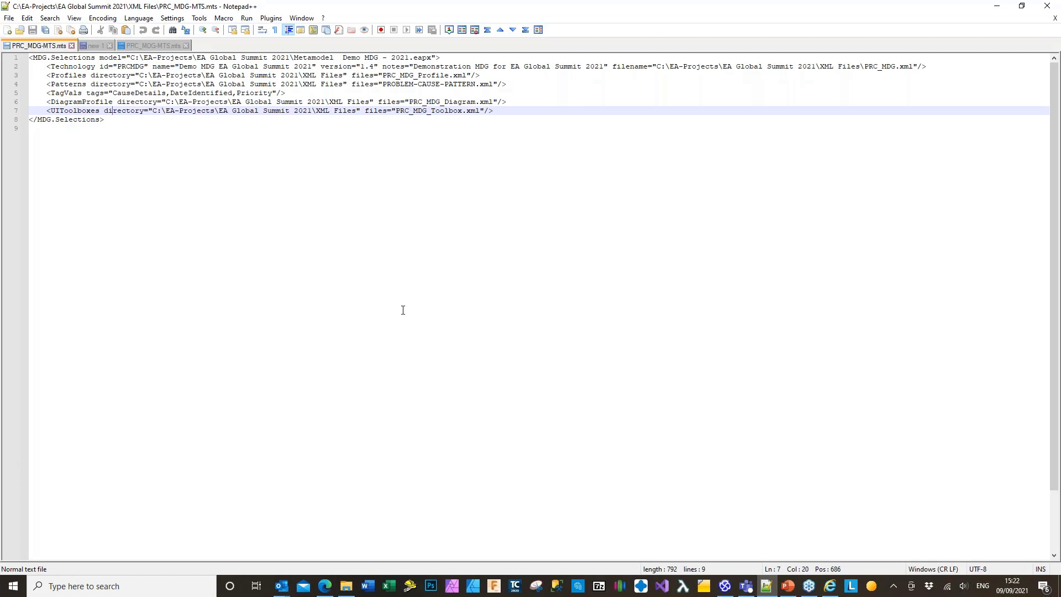
pyautogui.click(503, 111)
pyautogui.press('Return')
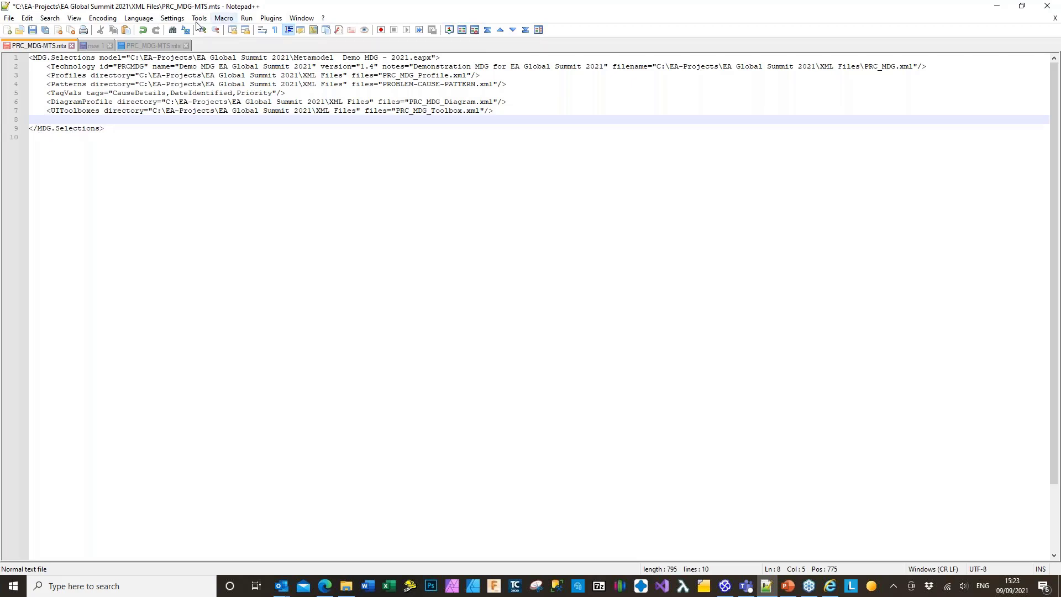
# Copy the ModelTemplates block with the Complete Viewpoint model entry from the EA Global Summit 2020 PRC_MDG-MTS.mts file
pyautogui.click(155, 44)
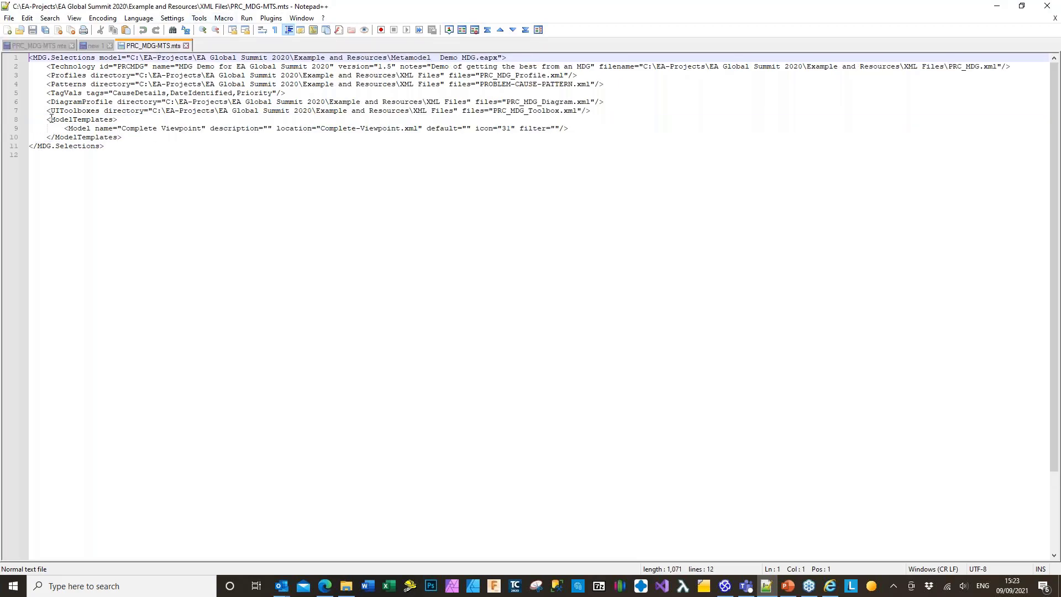
pyautogui.moveTo(32, 119); pyautogui.dragTo(124, 138)
pyautogui.hotkey('ctrl', 'c')
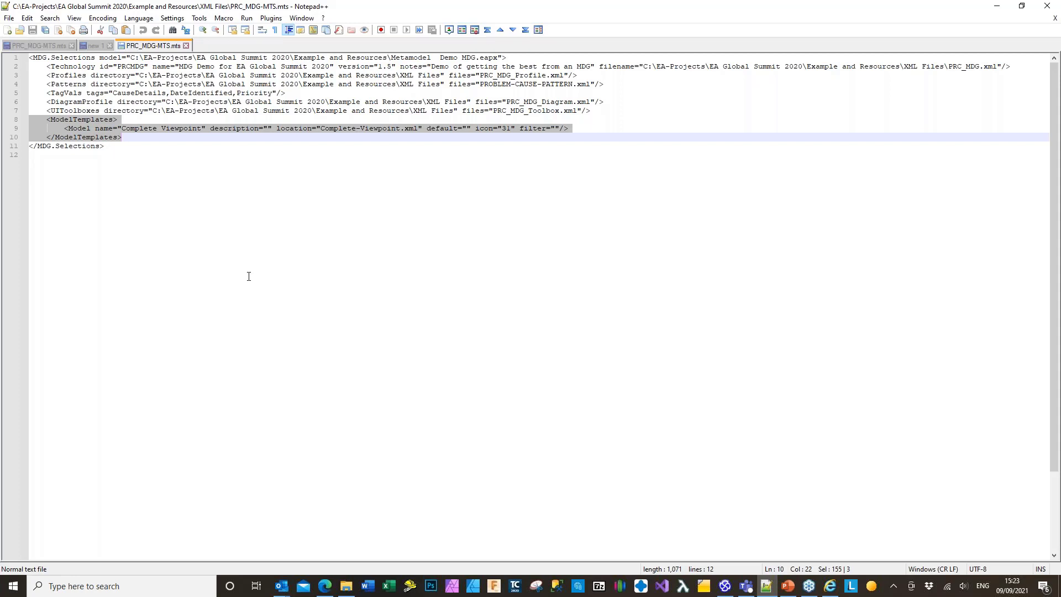
# Paste the ModelTemplates block below the UIToolboxes entry in the 2021 PRC_MDG-MTS.mts file, save it and minimize Notepad++
pyautogui.rightClick(43, 65)
pyautogui.click(19, 46)
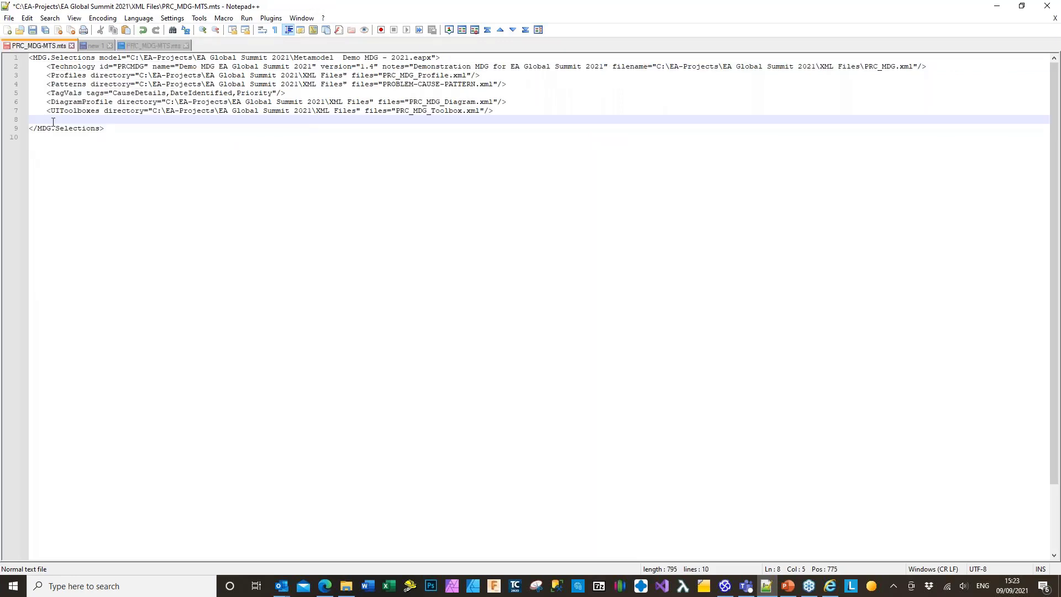
pyautogui.click(32, 120)
pyautogui.hotkey('ctrl', 'v')
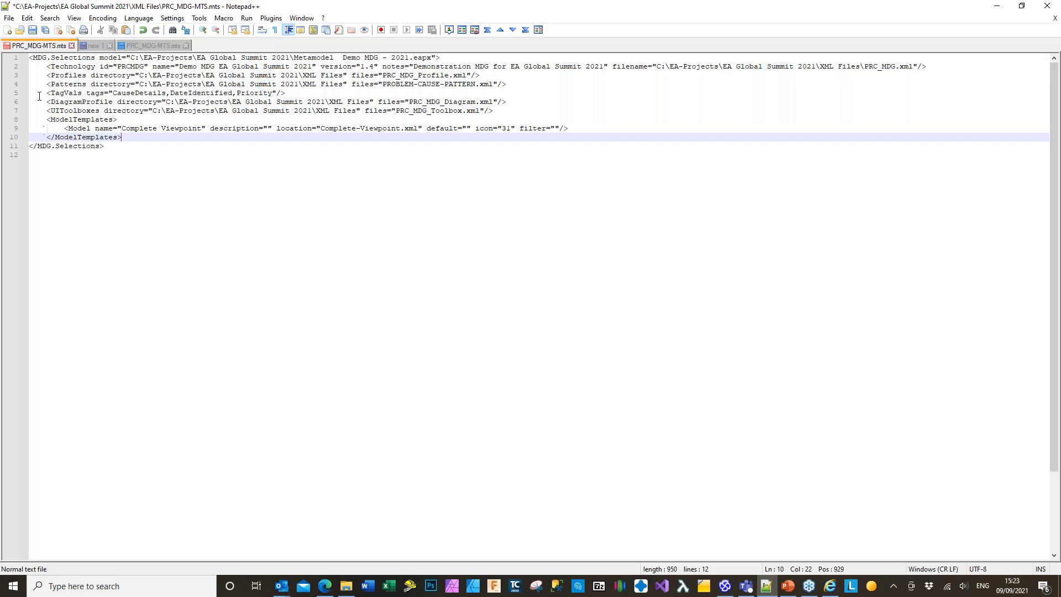
pyautogui.click(33, 30)
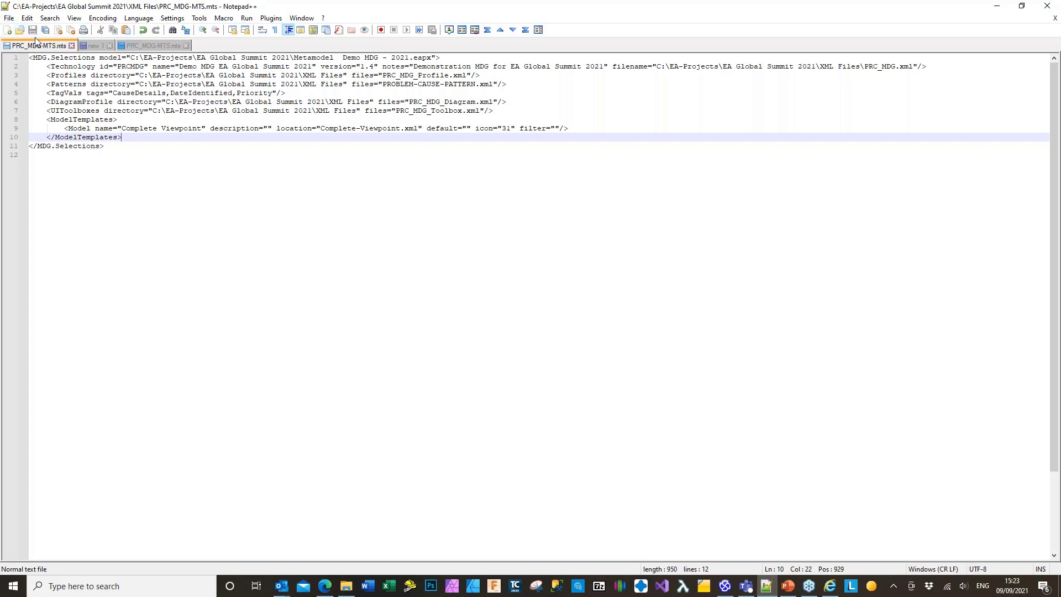
pyautogui.click(998, 7)
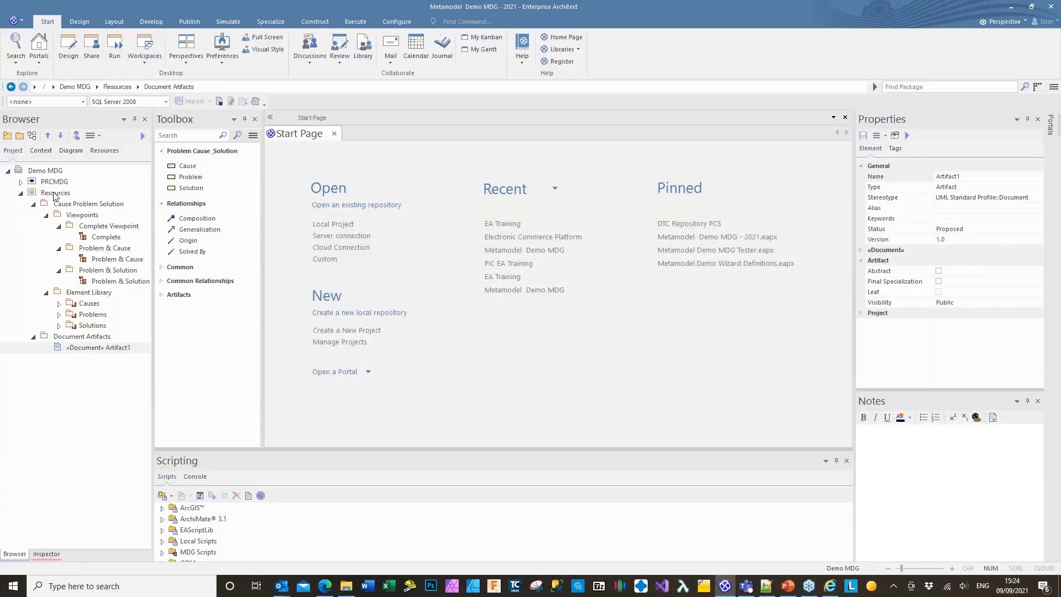
# Run the Generate MDG script on Demo MDG with PRC_MDG-MTS.mts from XML Files, and close the System Output and Scripting windows
pyautogui.click(21, 193)
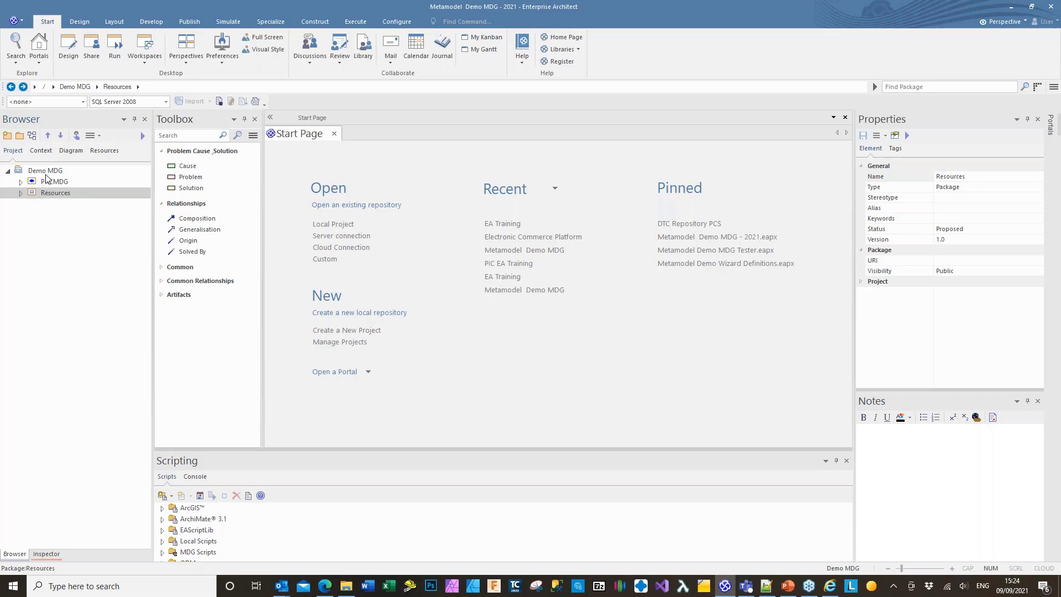
pyautogui.rightClick(46, 171)
pyautogui.moveTo(210, 176)
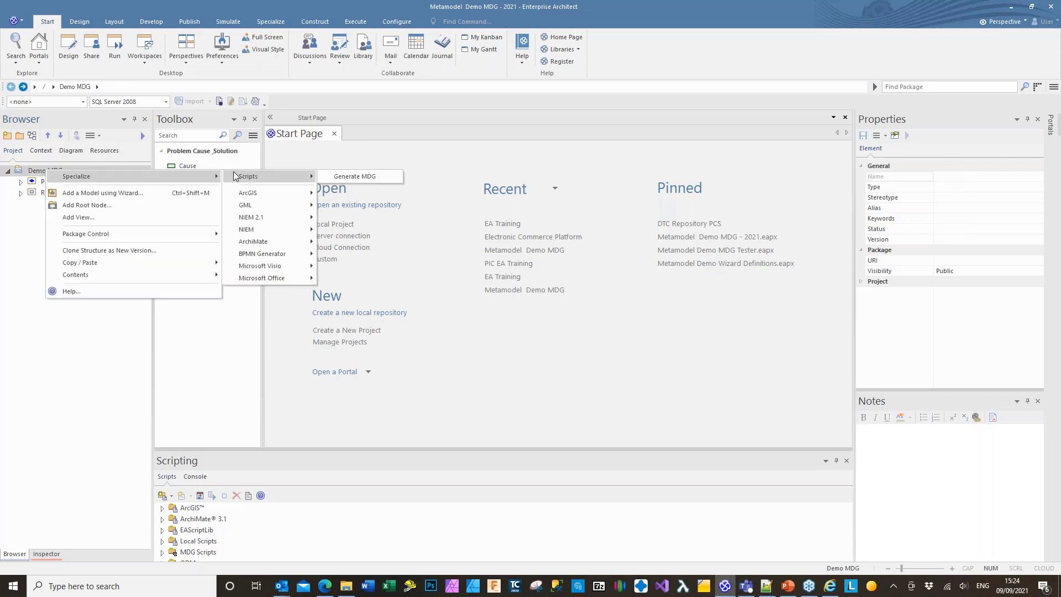
pyautogui.click(346, 176)
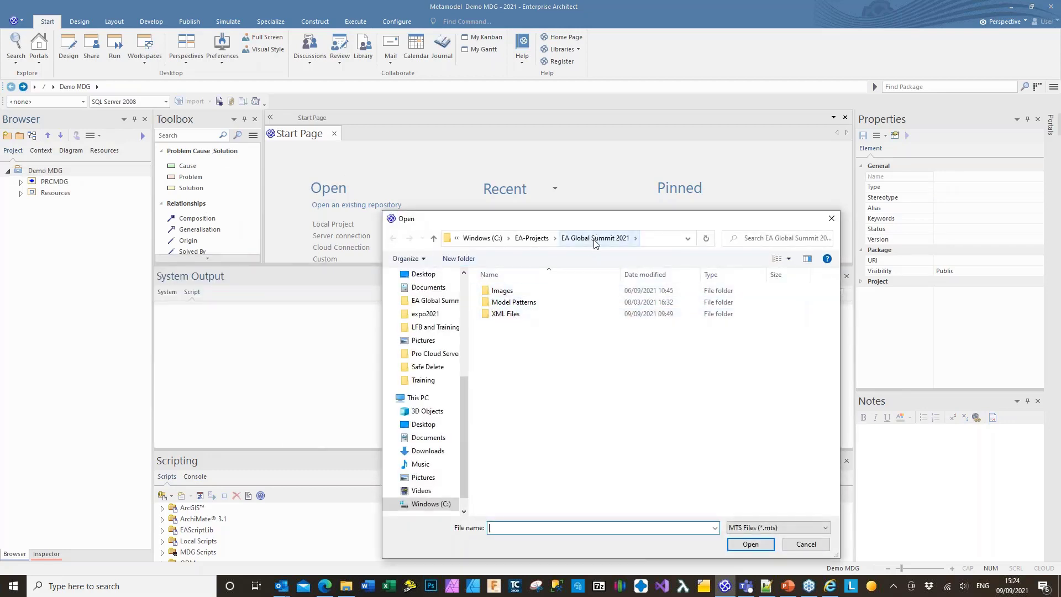
pyautogui.doubleClick(503, 314)
pyautogui.doubleClick(506, 309)
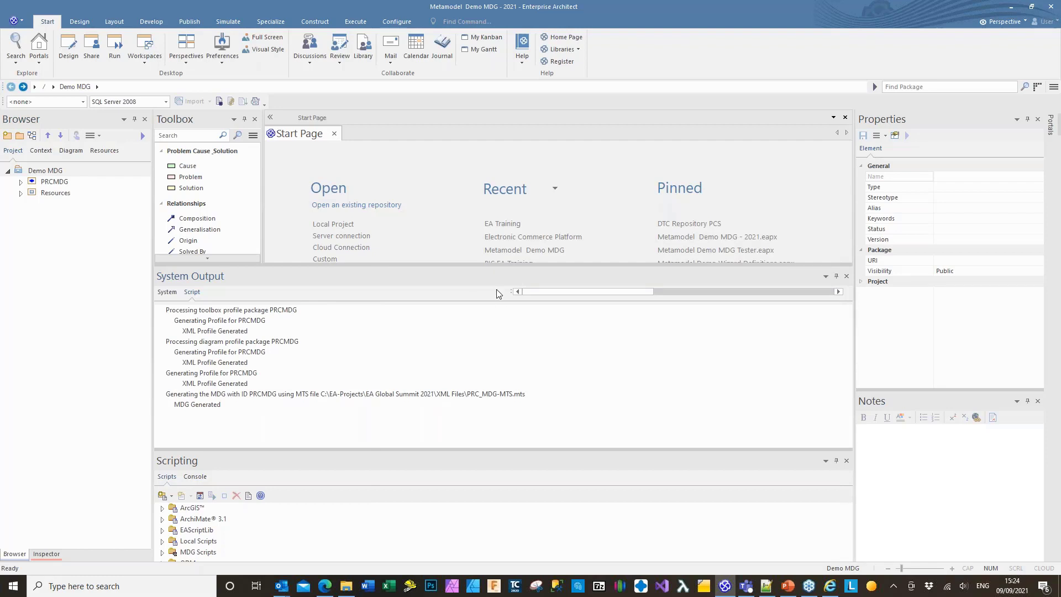
pyautogui.click(848, 276)
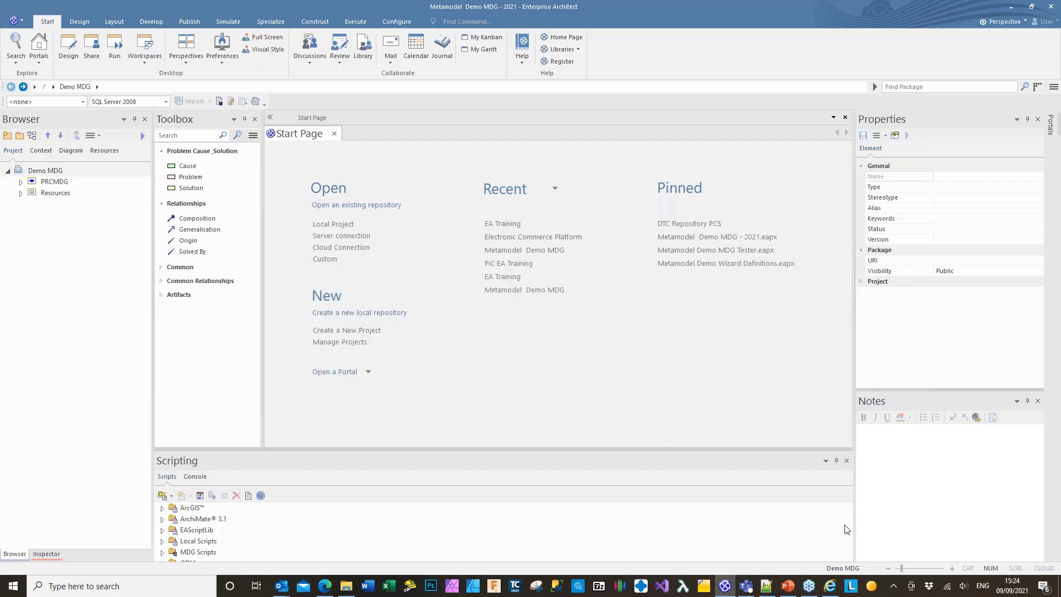
pyautogui.click(846, 460)
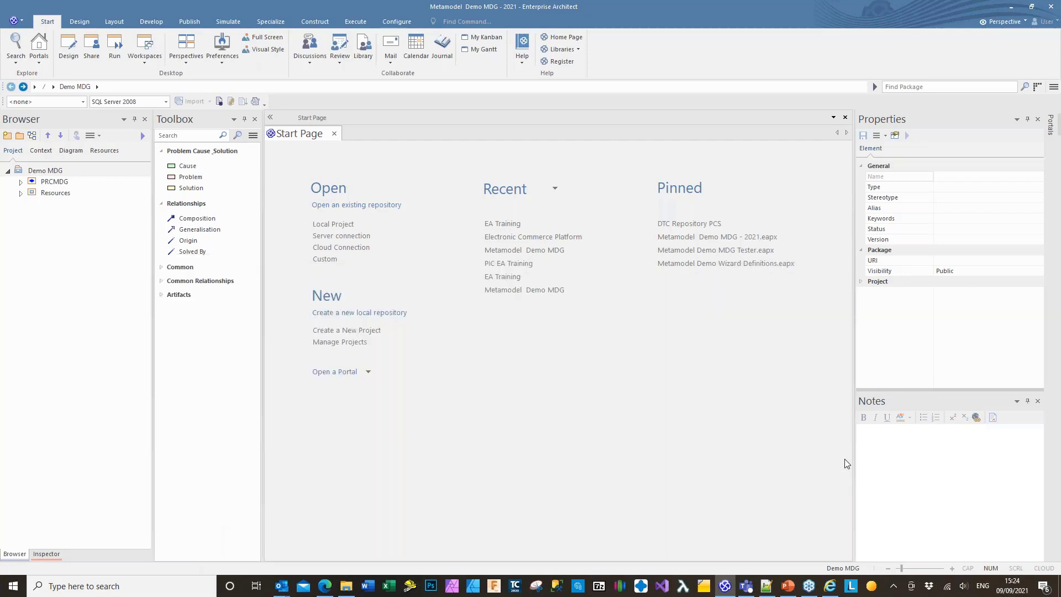
# Open the Metamodel Demo MDG Tester project and import the MDG technology file PRC_MDG.xml from the EA Global Summit 2021 XML Files into the model
pyautogui.click(671, 251)
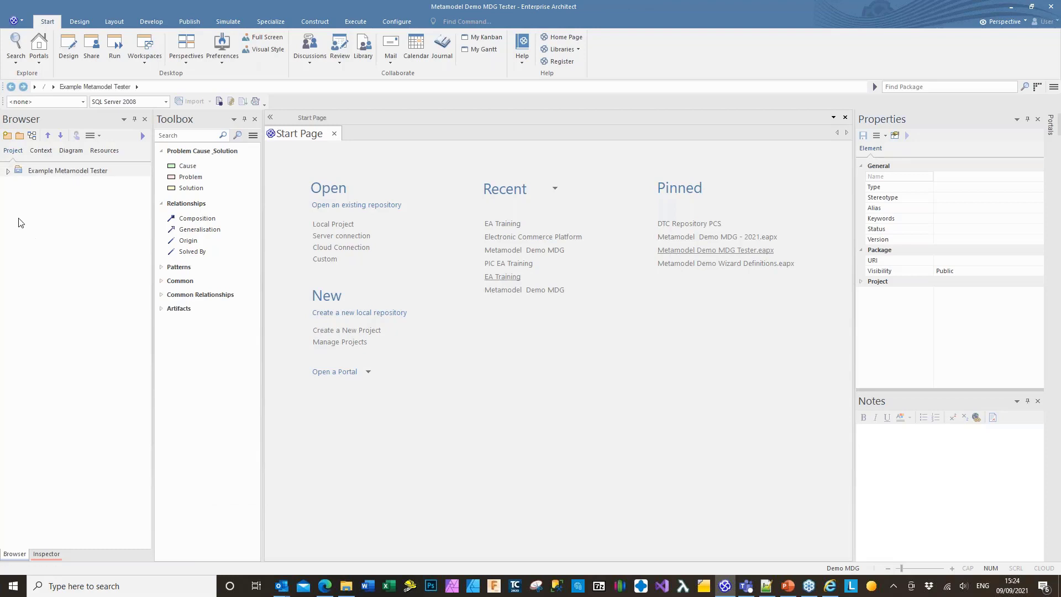
pyautogui.click(191, 58)
pyautogui.click(221, 56)
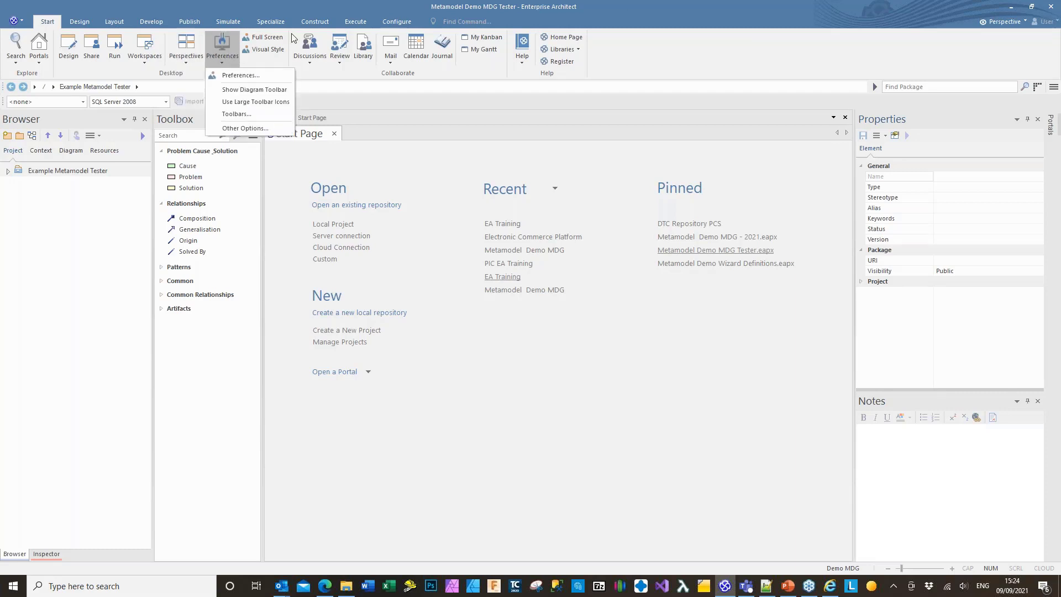
pyautogui.click(268, 21)
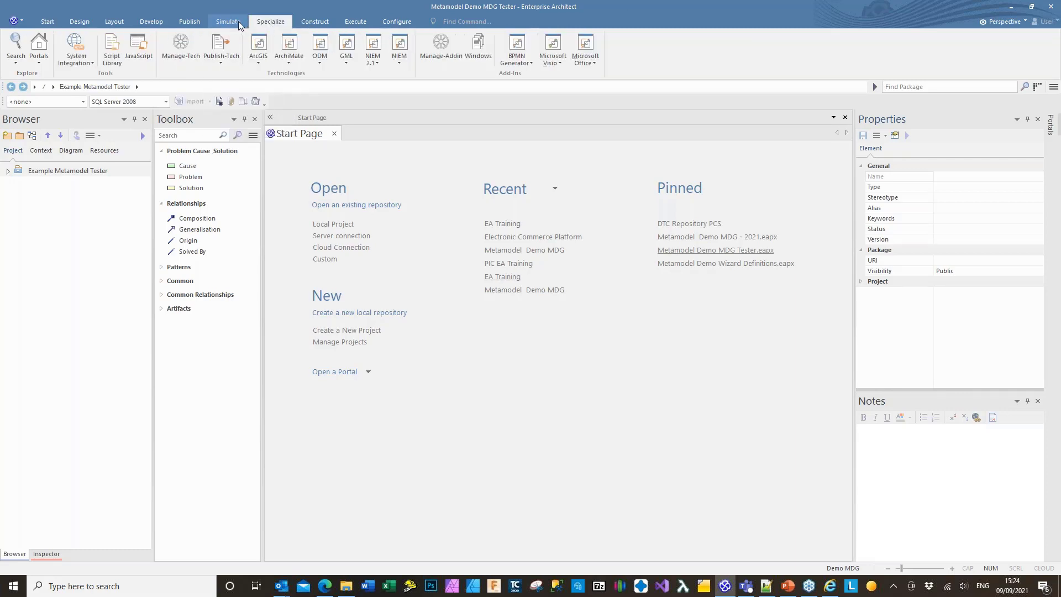
pyautogui.click(227, 63)
pyautogui.click(253, 145)
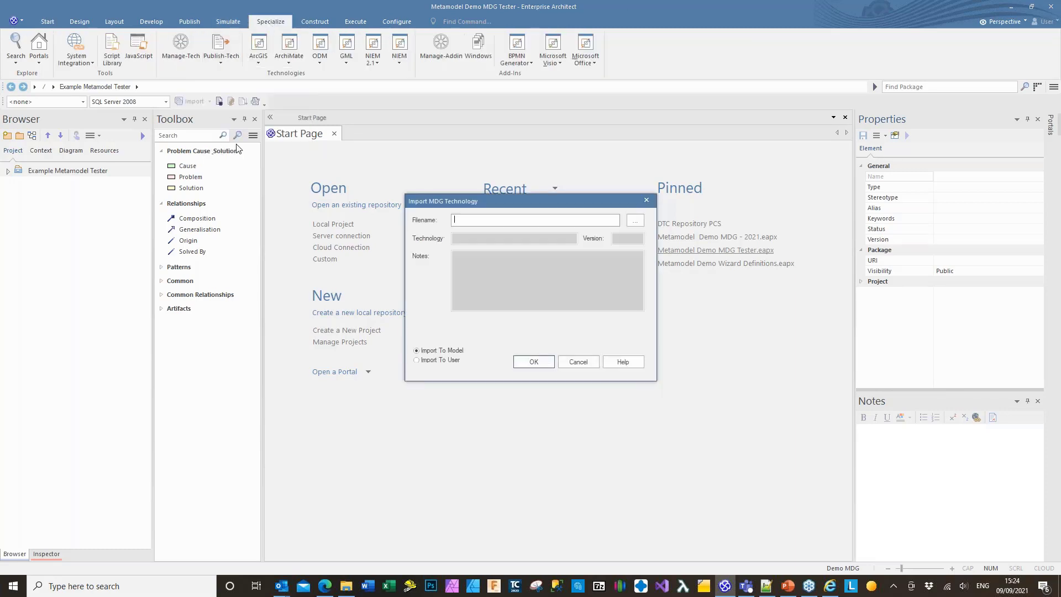
pyautogui.click(636, 222)
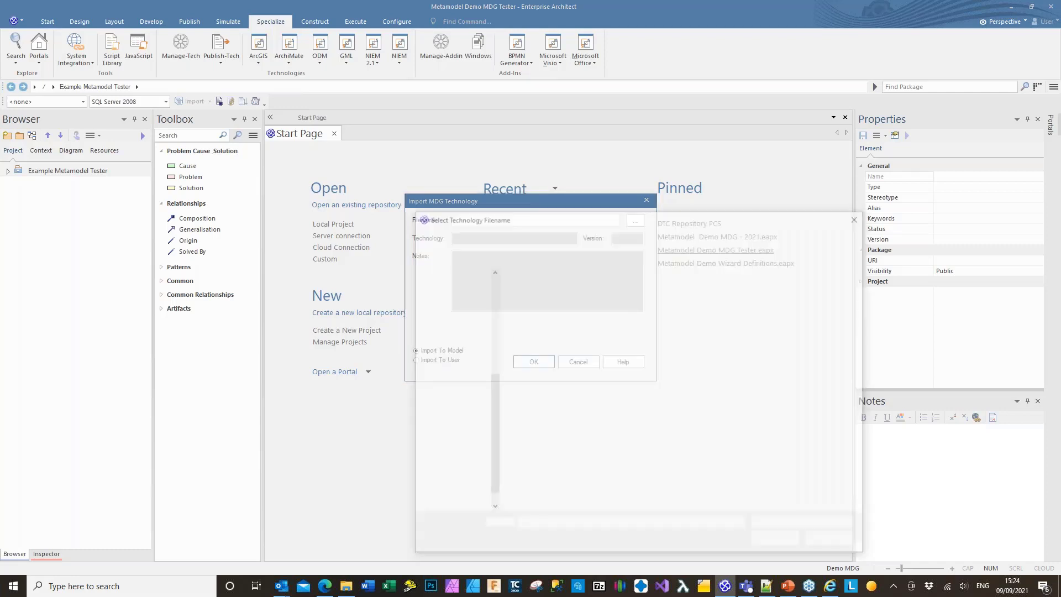
pyautogui.doubleClick(595, 307)
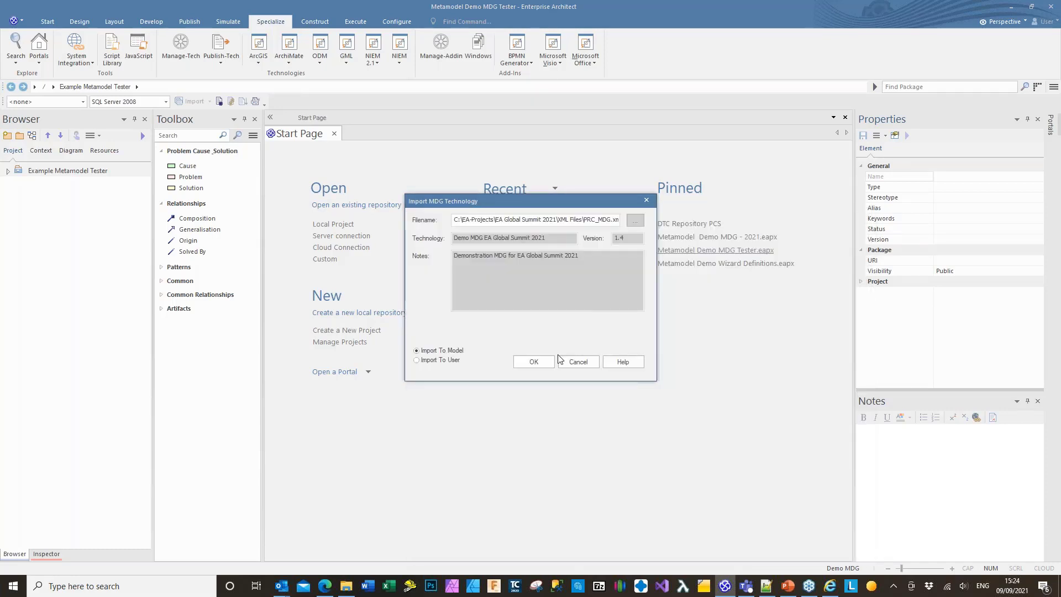
pyautogui.click(535, 361)
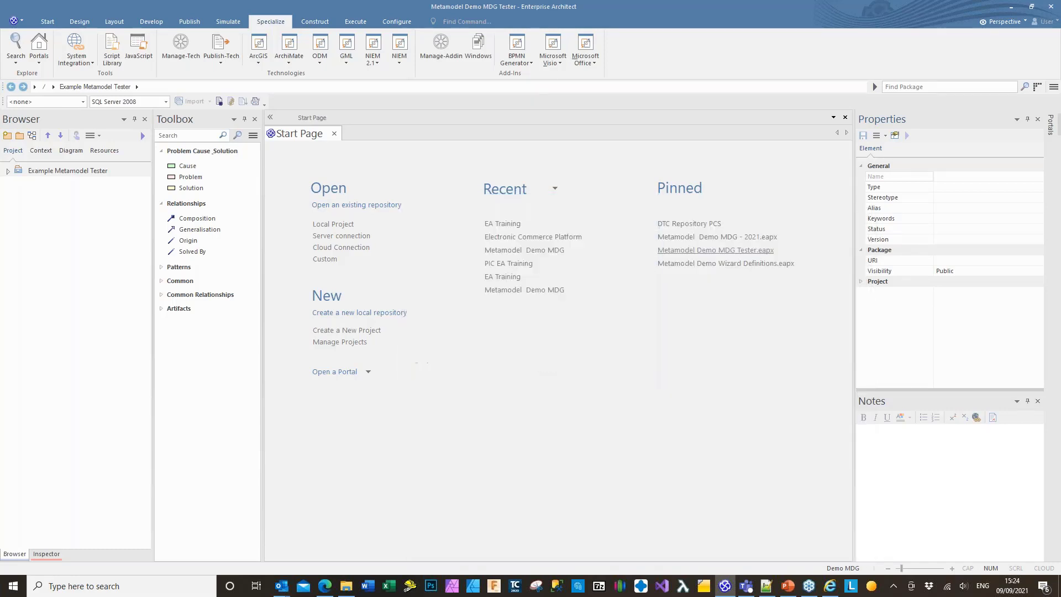
# Open the Model Wizard for Example Metamodel Tester and check the model patterns offered in the Demo MDG Perspective
pyautogui.click(9, 137)
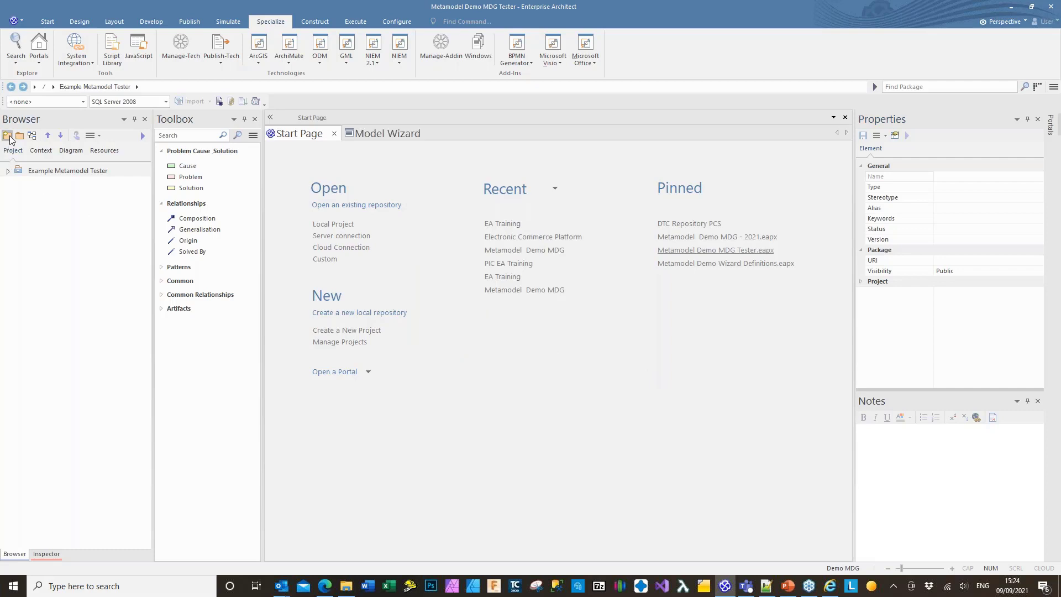
pyautogui.click(390, 133)
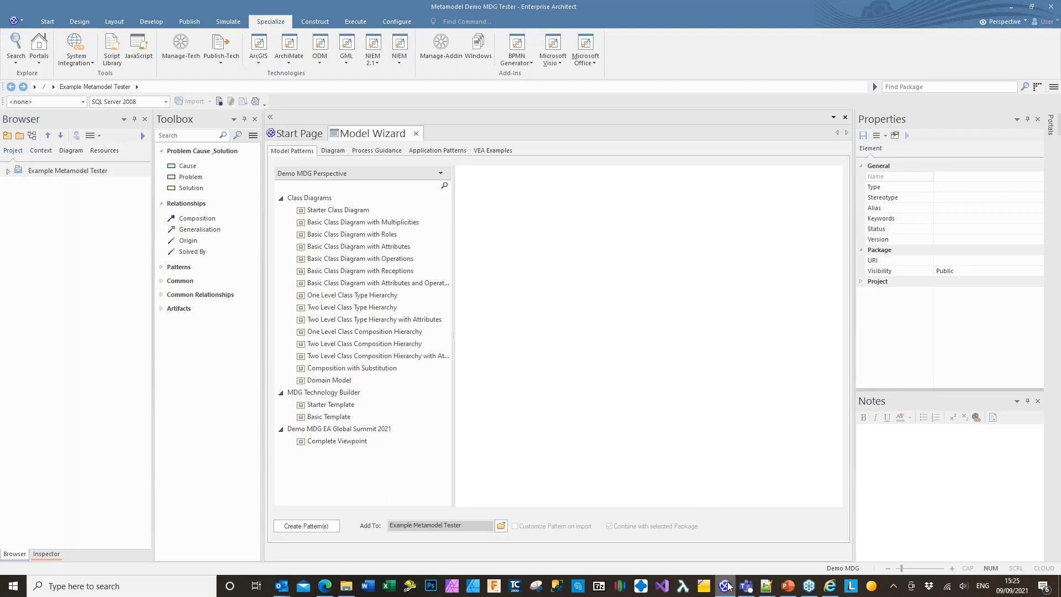
# In the Enterprise Architect window without a project, open the Metamodel Demo MDG Tester project and expand Package1
pyautogui.click(703, 561)
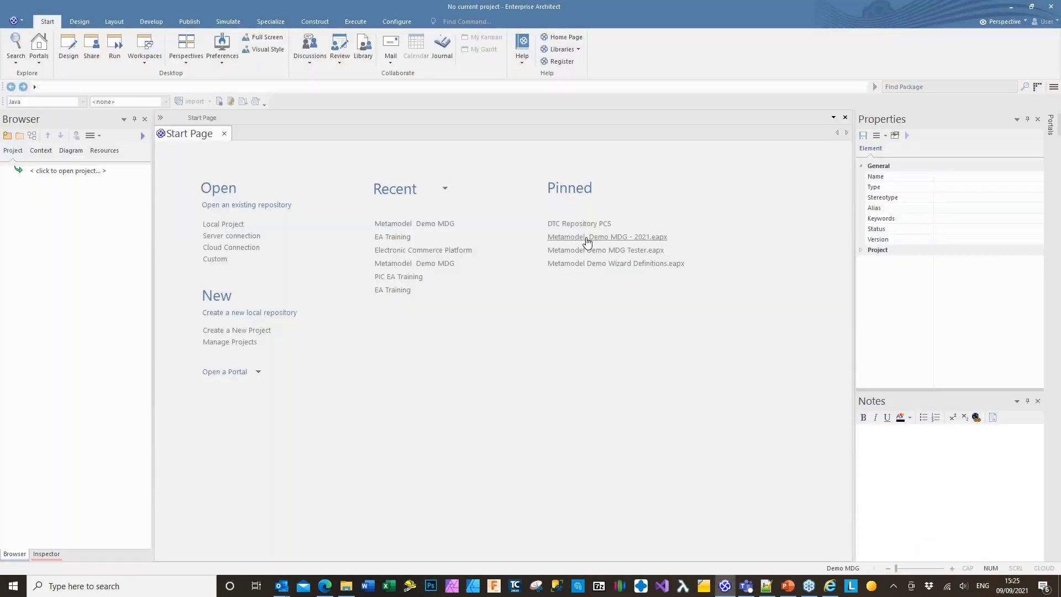
pyautogui.click(586, 239)
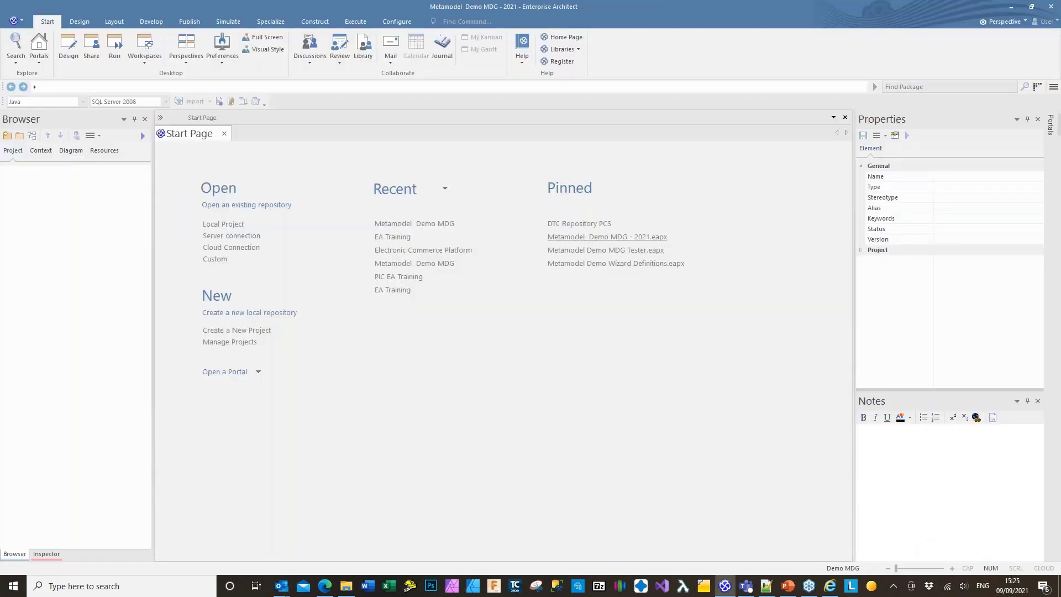
pyautogui.click(583, 251)
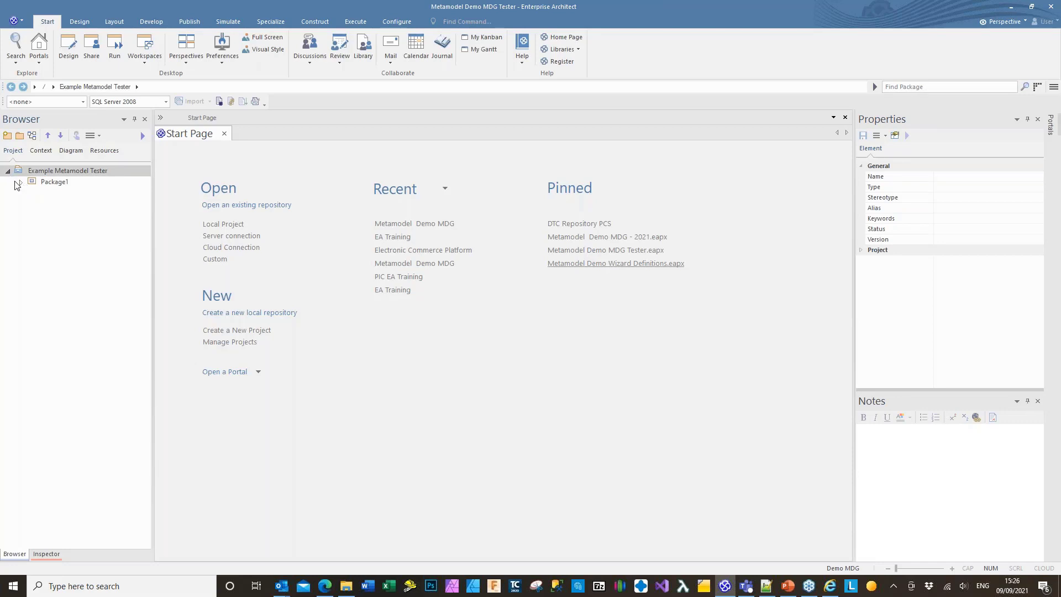
pyautogui.click(15, 181)
pyautogui.click(20, 182)
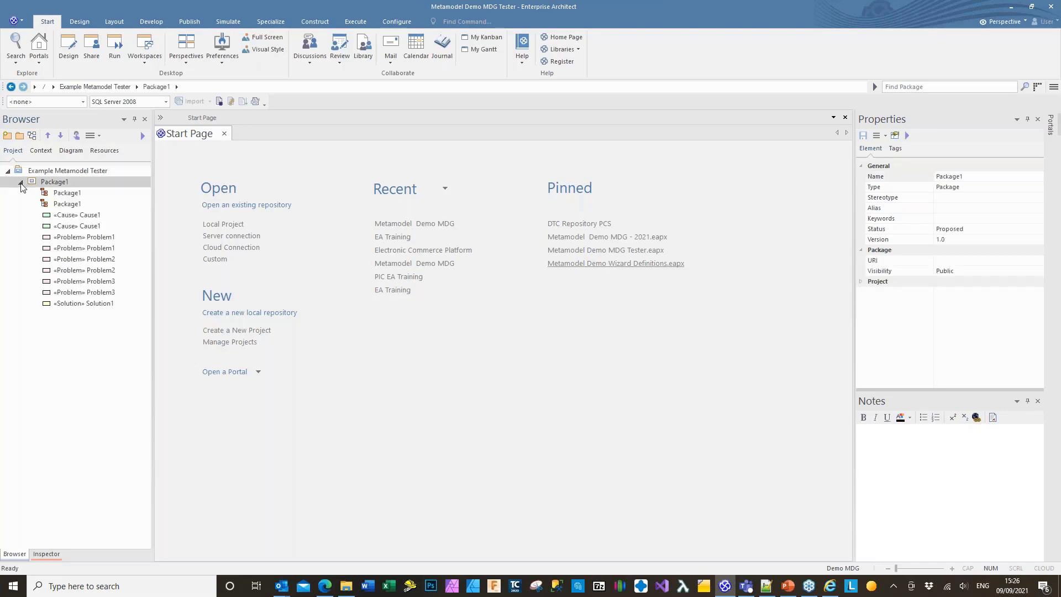
# Open the Model Wizard for Package1 and review the Complete Viewpoint pattern's documentation under Demo MDG EA Global Summit 2021
pyautogui.click(8, 136)
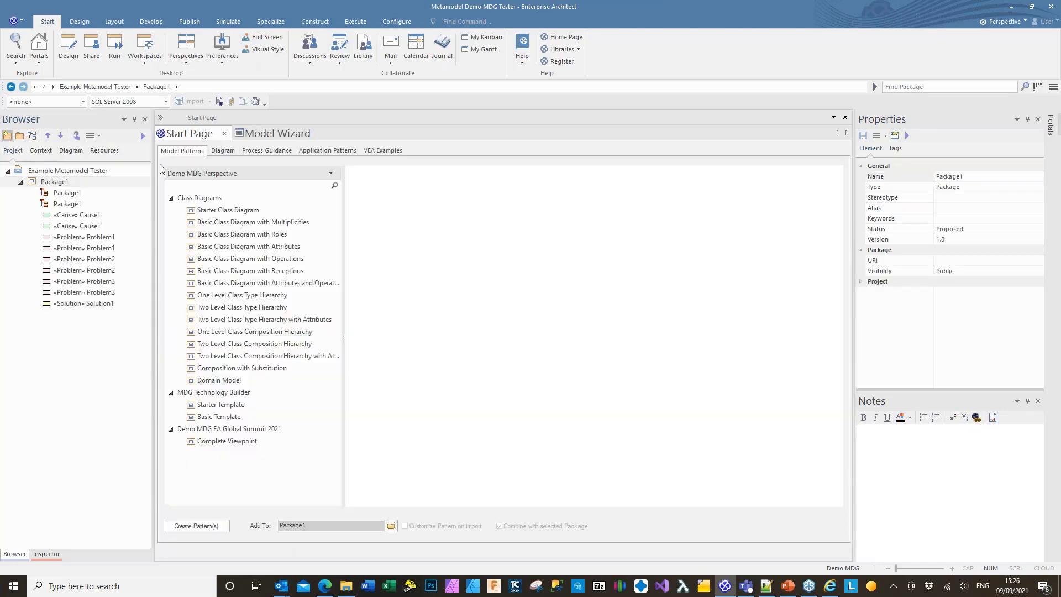
pyautogui.click(231, 431)
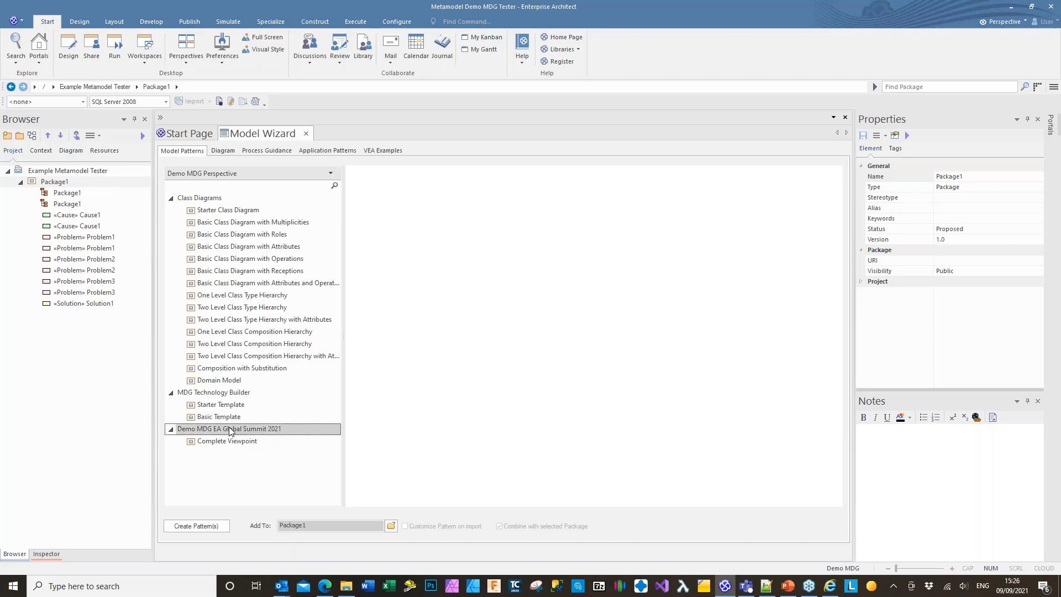
pyautogui.click(227, 442)
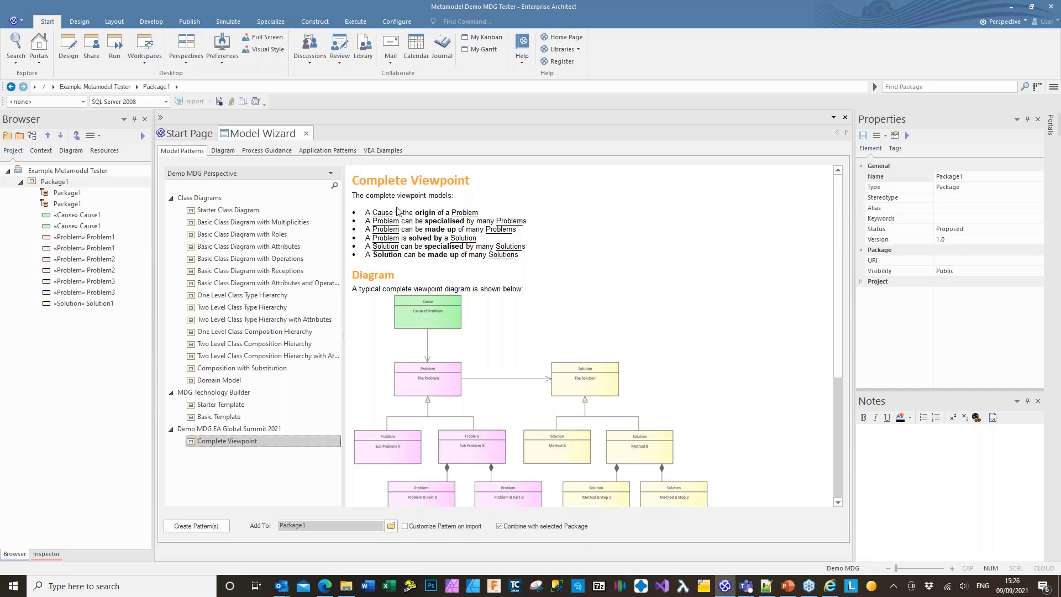
pyautogui.scroll(-5, 684, 313)
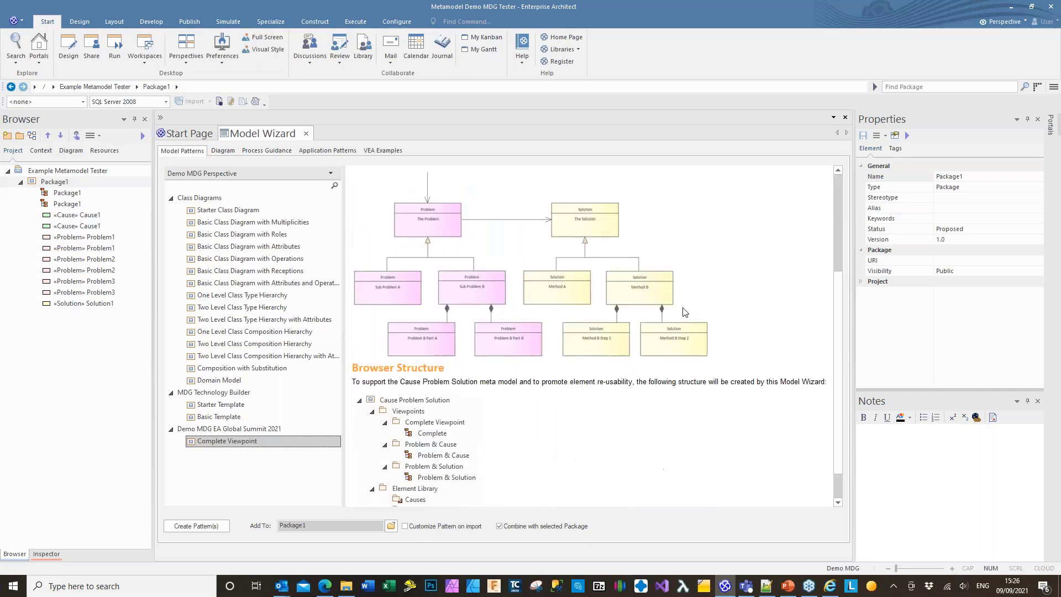
pyautogui.scroll(5, 684, 312)
pyautogui.scroll(-3, 684, 312)
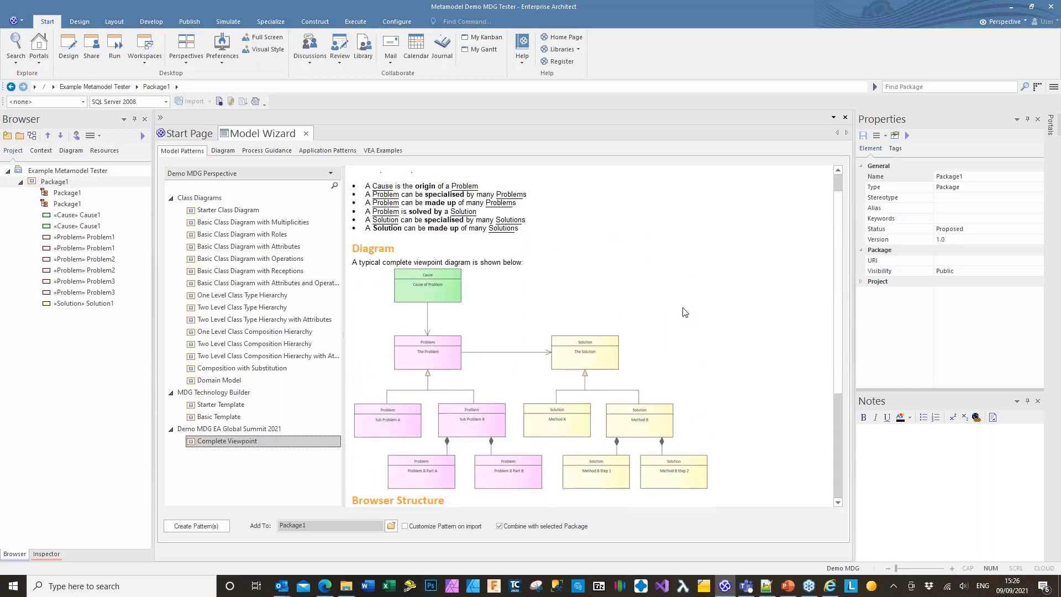
pyautogui.scroll(2, 685, 312)
pyautogui.scroll(2, 684, 312)
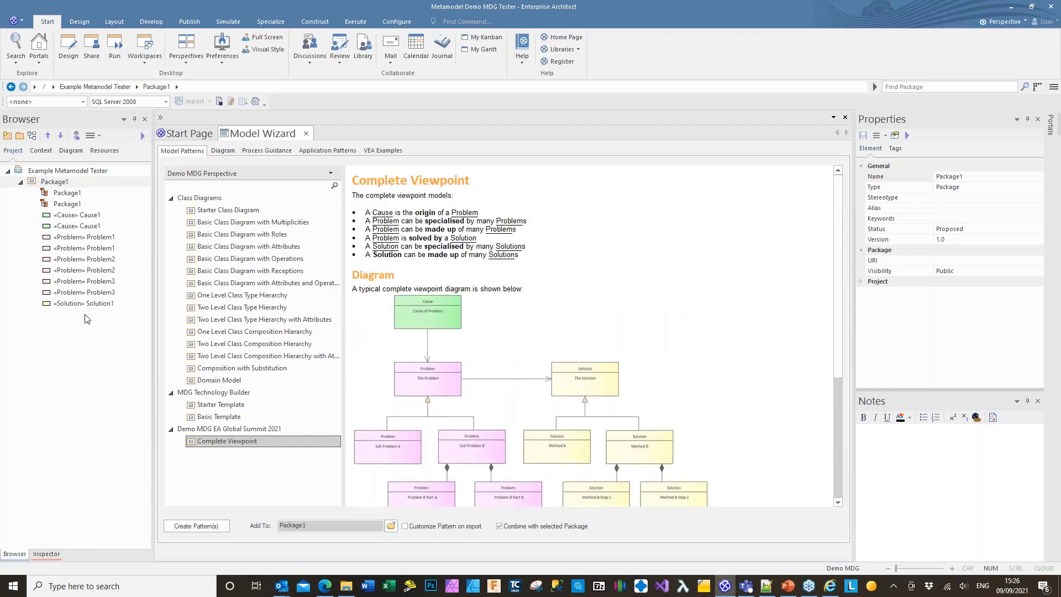
# Create the Complete Viewpoint pattern in Package1 and open the Complete diagram in its Viewpoints package
pyautogui.click(199, 526)
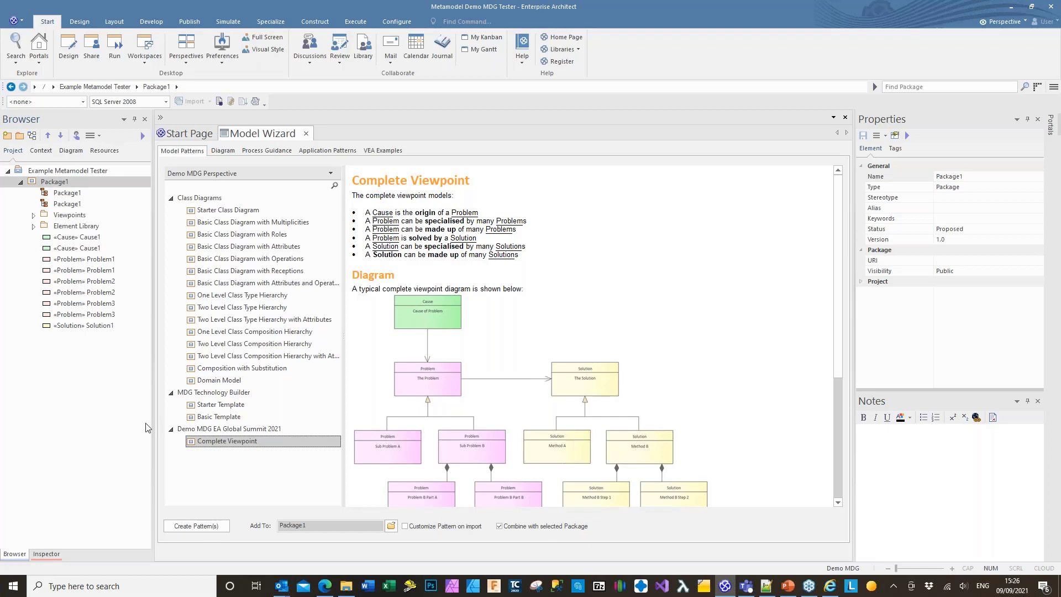
pyautogui.click(33, 215)
pyautogui.click(47, 226)
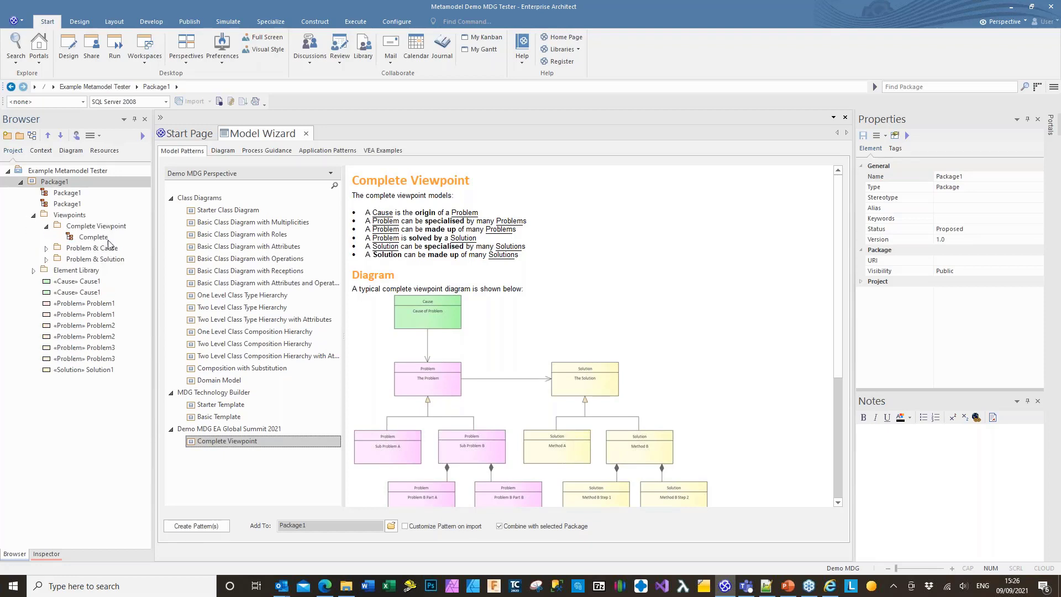
pyautogui.click(104, 239)
pyautogui.doubleClick(104, 239)
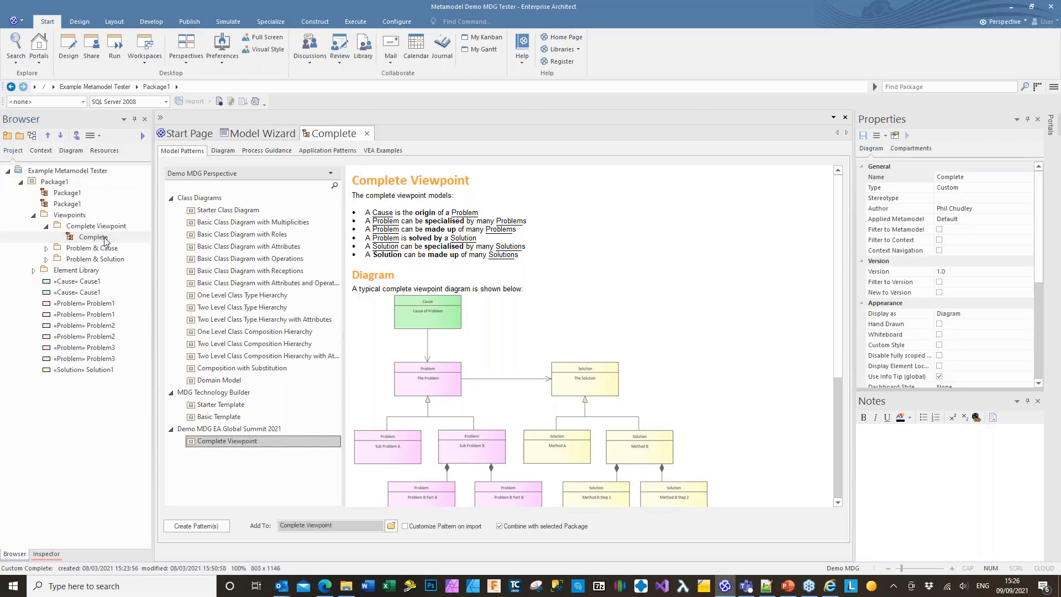
pyautogui.scroll(-3, 411, 385)
pyautogui.scroll(3, 411, 385)
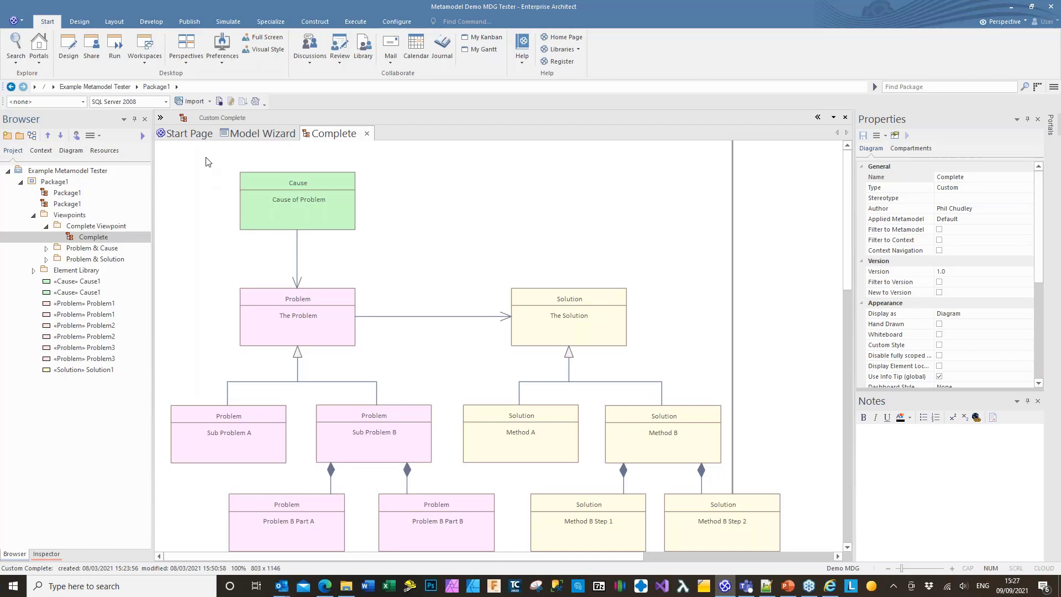
# Open the pinned Metamodel Demo MDG - 2021.eapx project in place of the tester project
pyautogui.click(189, 134)
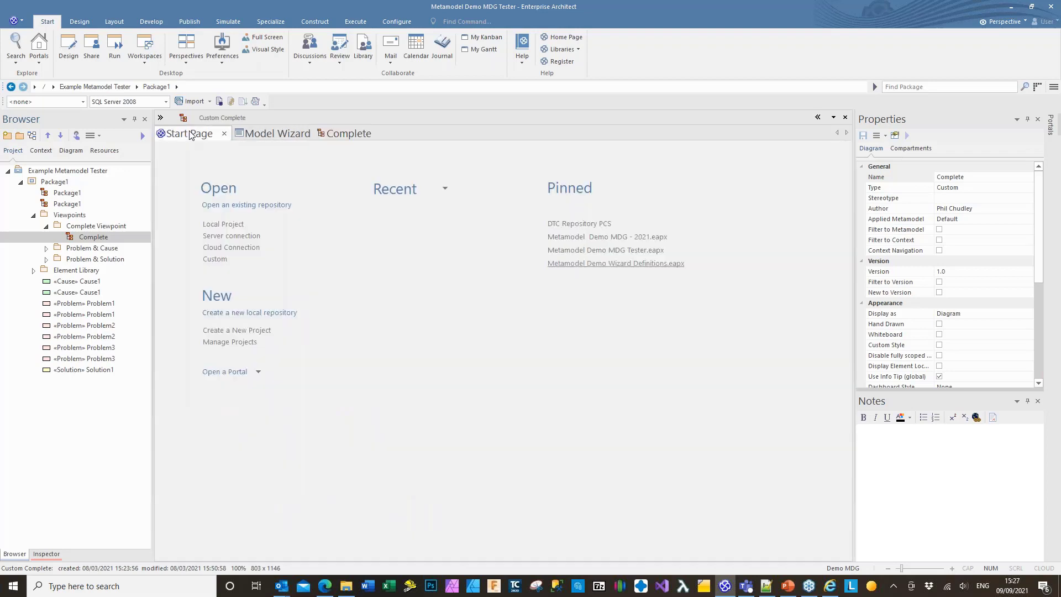
pyautogui.click(578, 237)
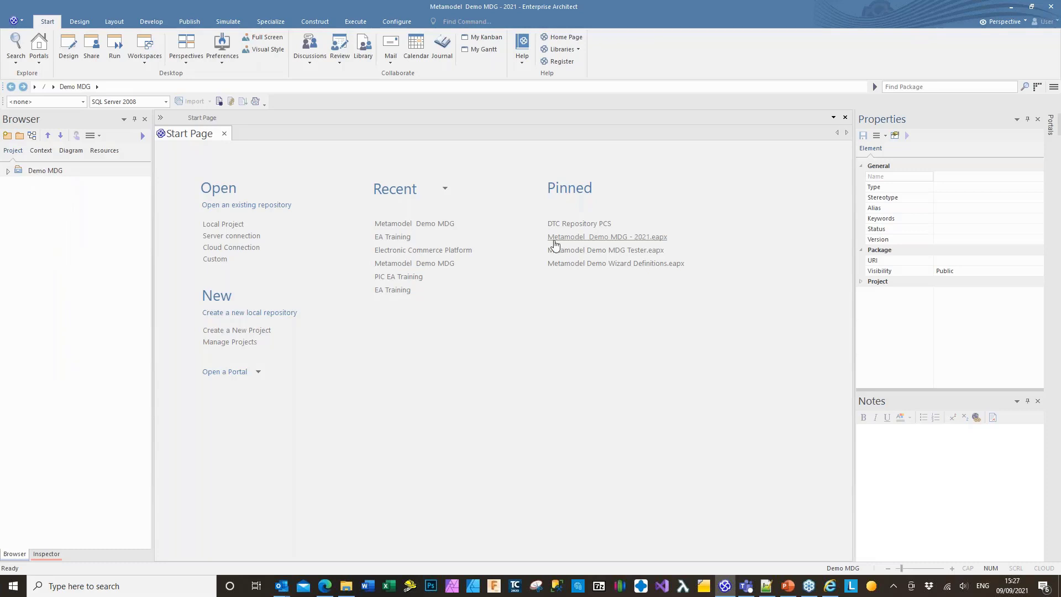
# Check which contents the EA Global Summit 2021 PRC_MDG-MTS.mts file includes in the MDG Technology Creation Wizard, and cancel without generating
pyautogui.click(271, 22)
pyautogui.click(214, 61)
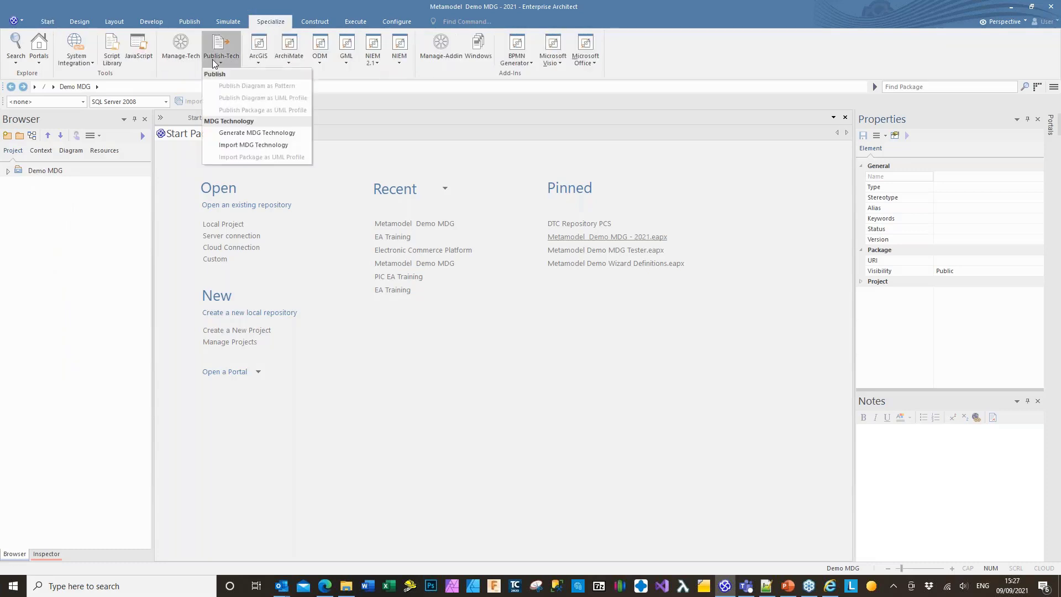
pyautogui.click(230, 133)
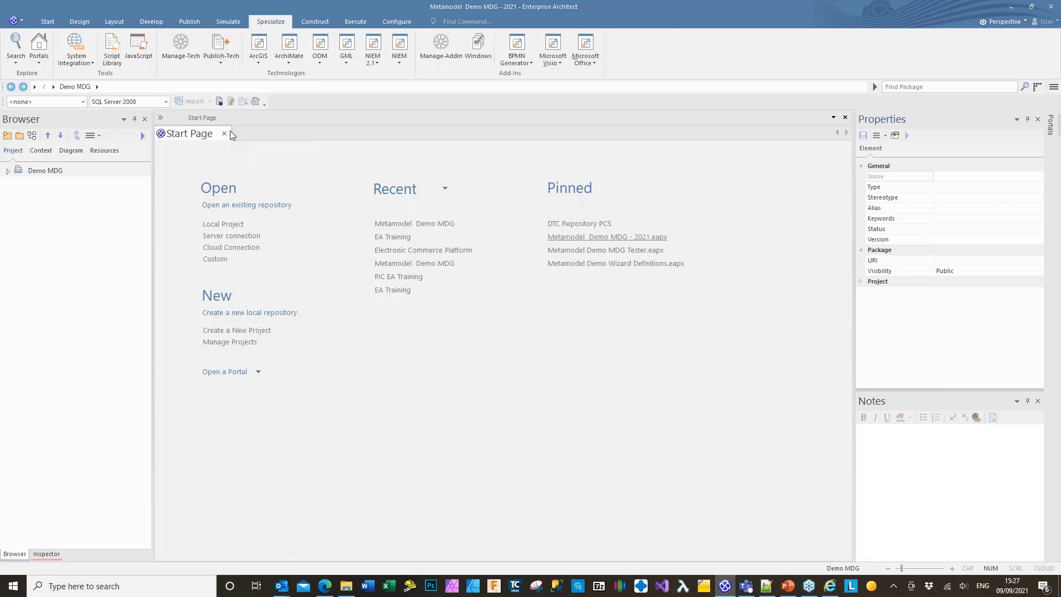
pyautogui.click(538, 399)
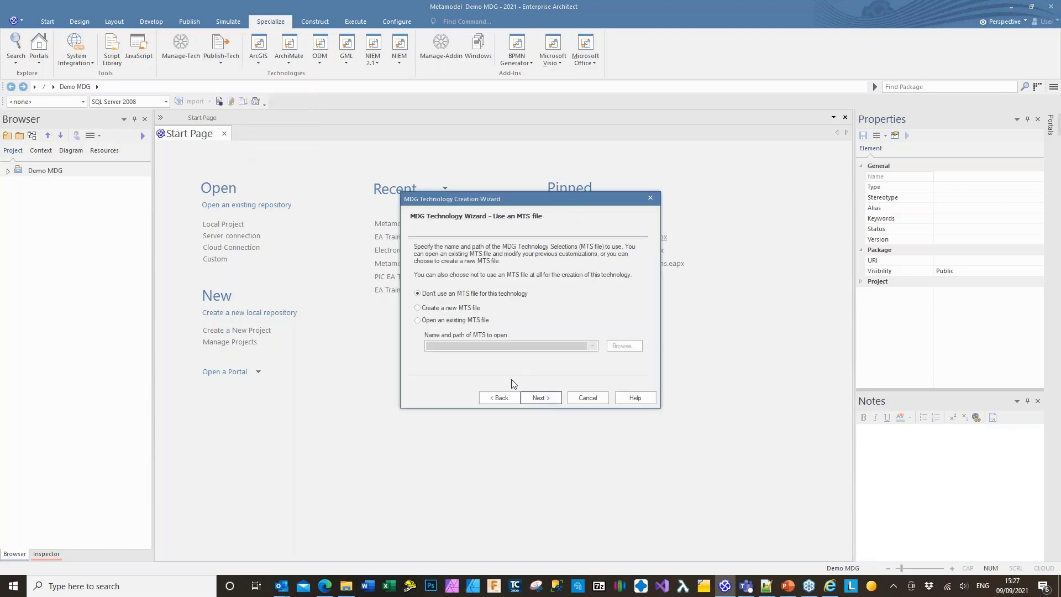
pyautogui.click(432, 321)
pyautogui.click(592, 346)
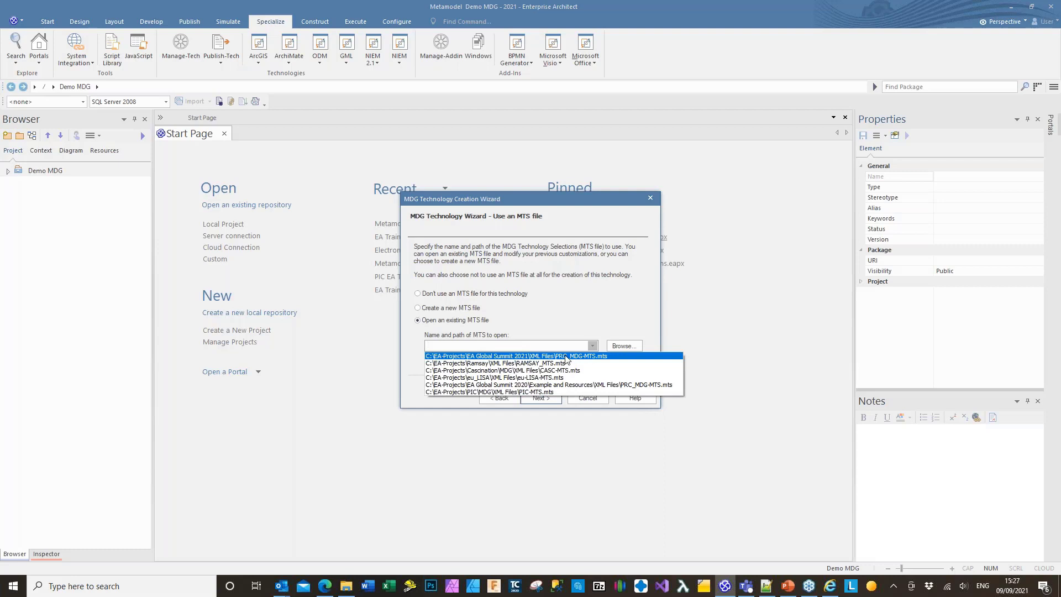
pyautogui.click(567, 358)
pyautogui.click(544, 398)
pyautogui.click(545, 398)
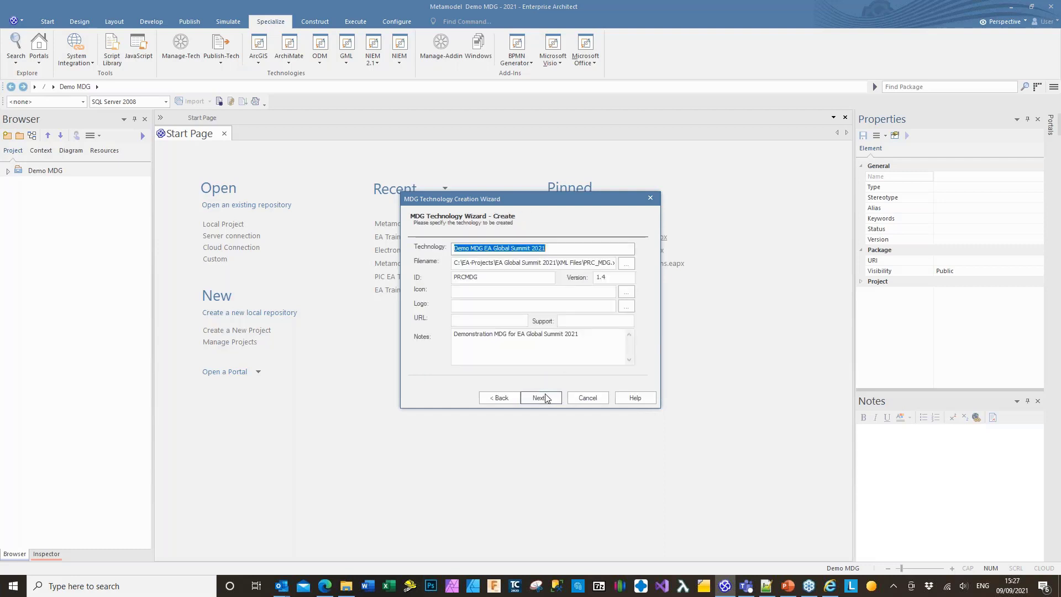
pyautogui.click(544, 398)
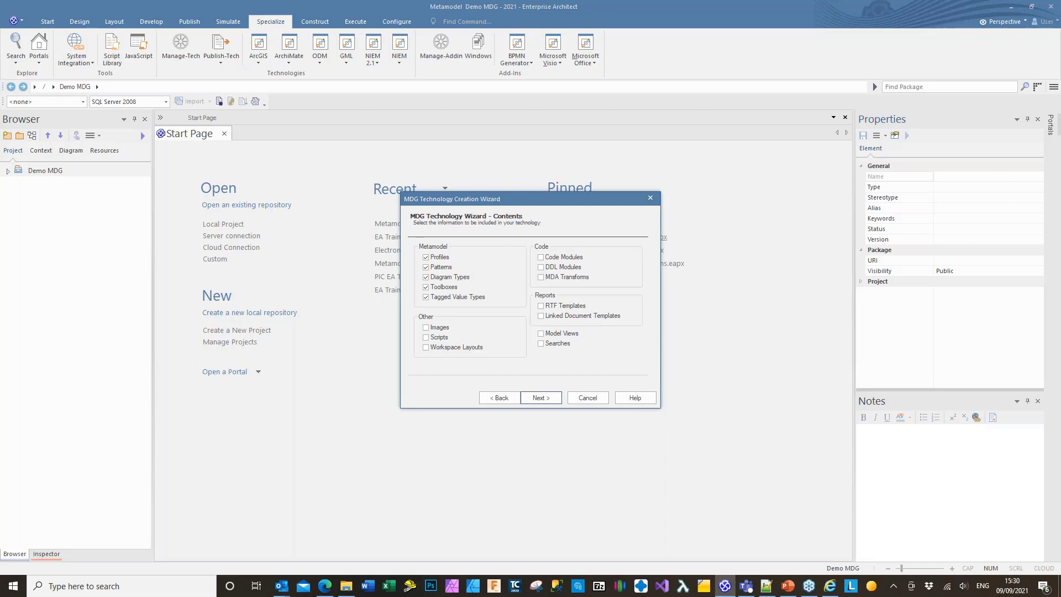
pyautogui.click(589, 397)
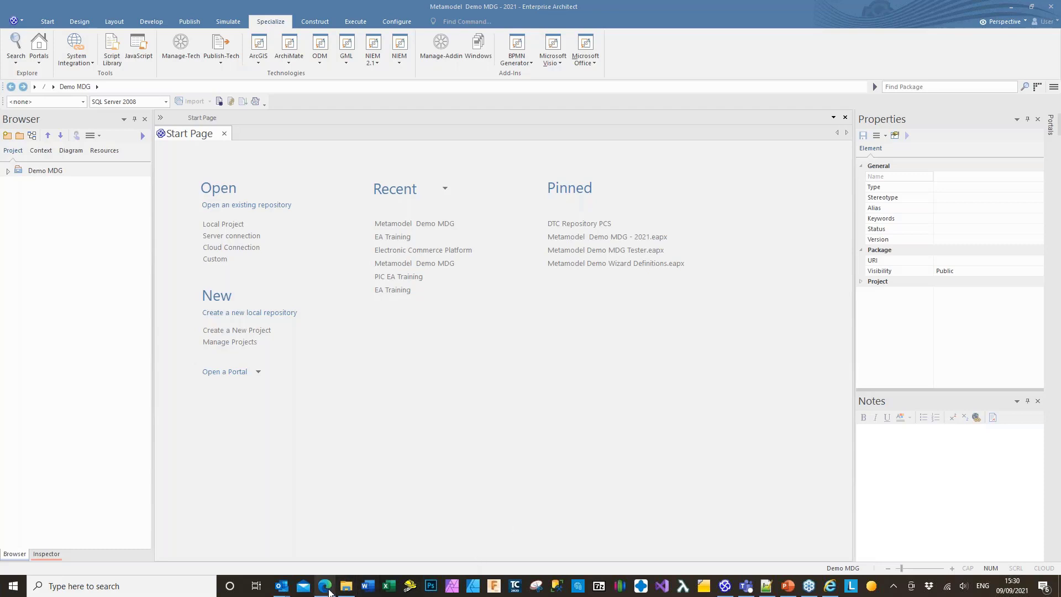
# Switch to the Microsoft Edge window with the GoToWebinar connection page
pyautogui.moveTo(329, 590)
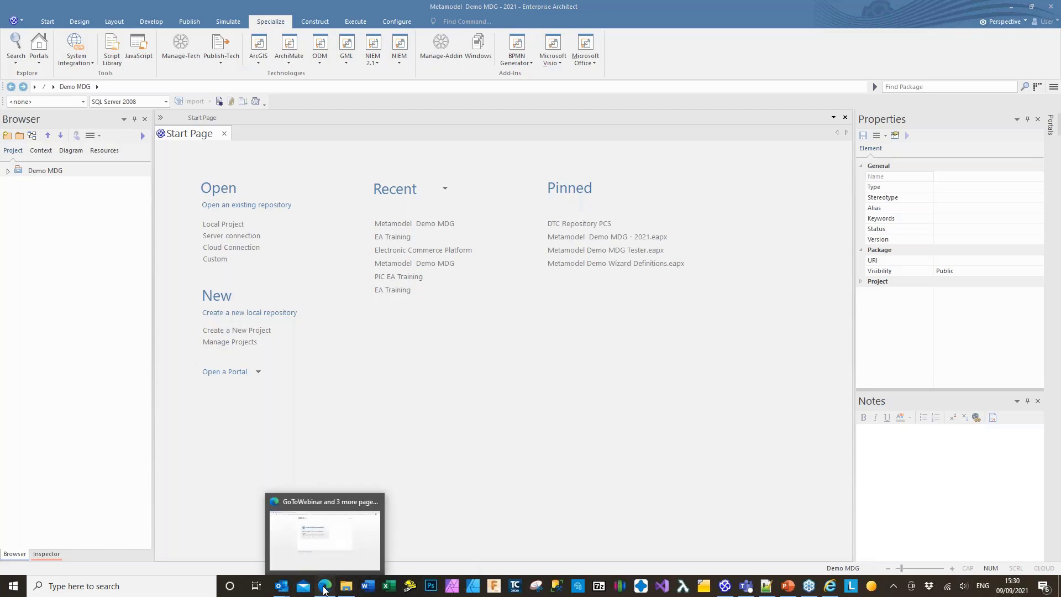
pyautogui.click(324, 590)
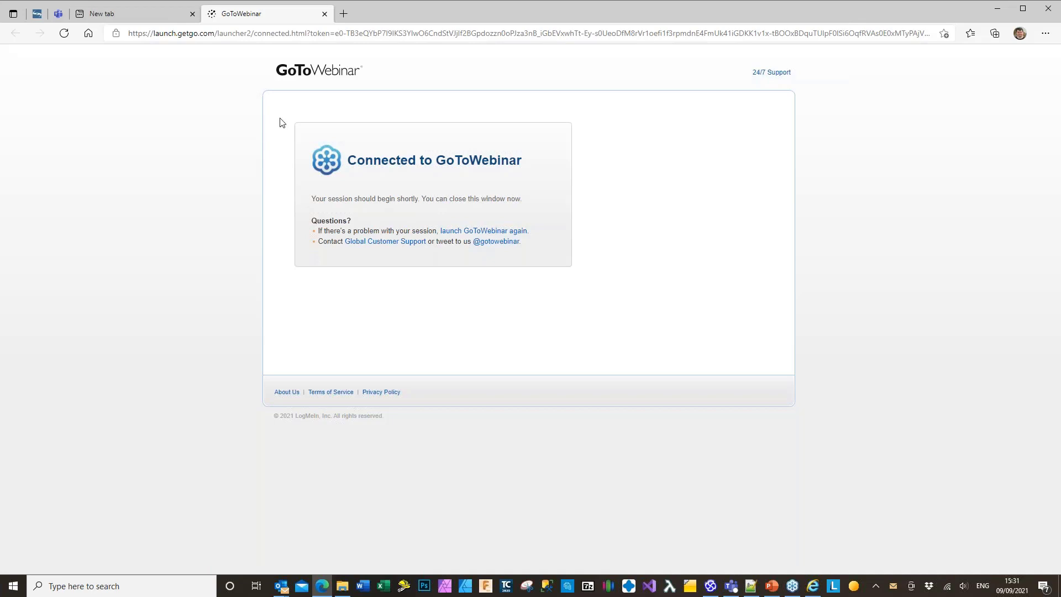
pyautogui.rightClick(312, 99)
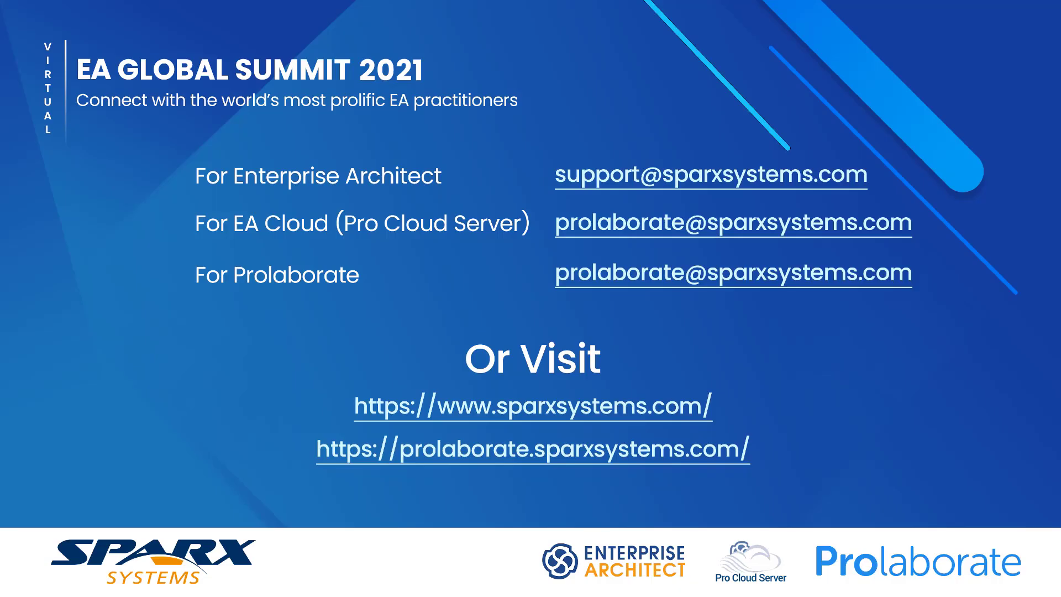